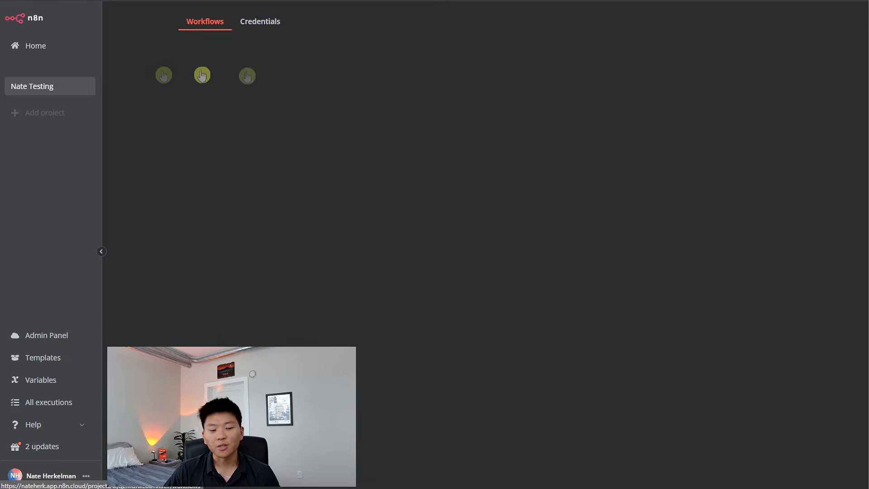
Step: Open the home overview and check the release information for the available version updates
{"action": "left_click", "coordinate": [50, 46]}
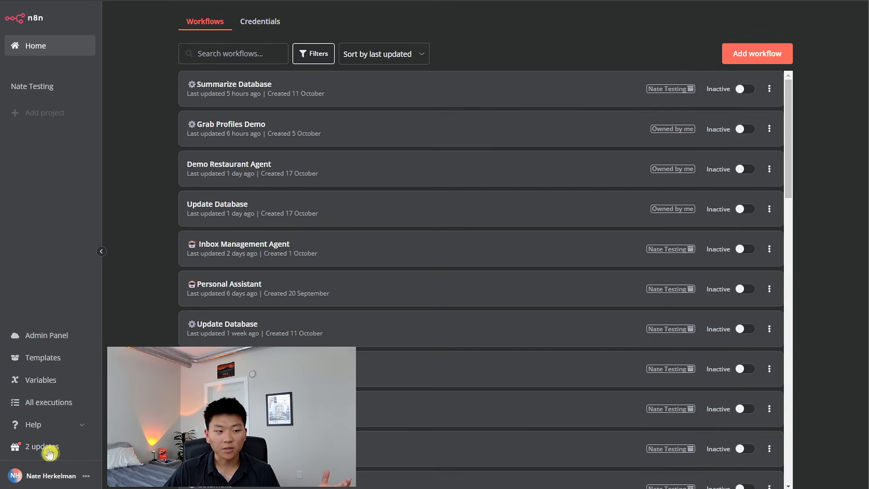
{"action": "left_click", "coordinate": [50, 448]}
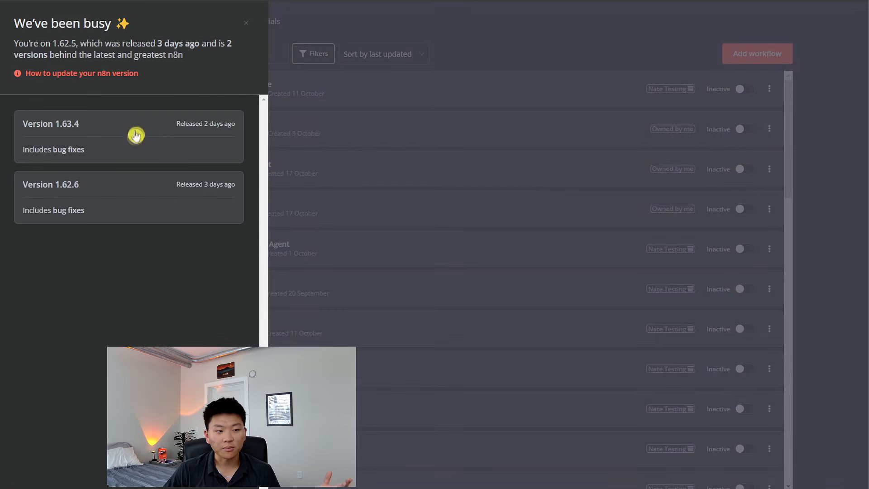
{"action": "left_click", "coordinate": [248, 25]}
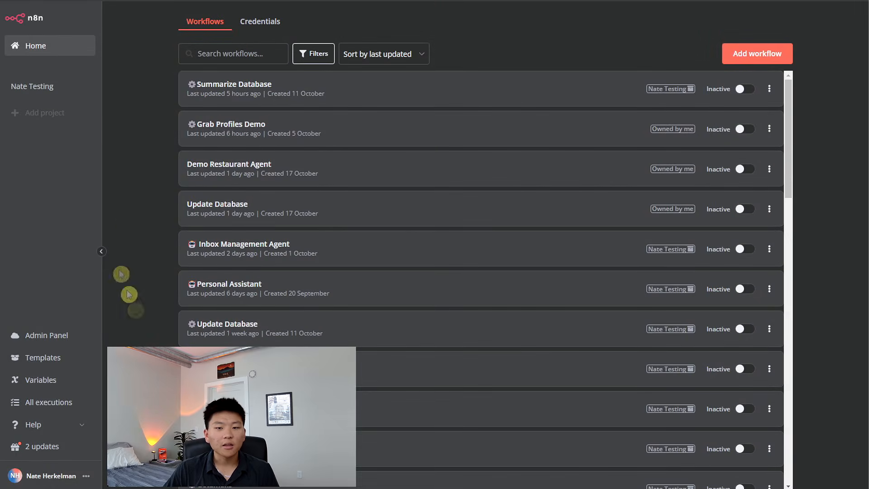
Step: Create a new workflow and add a manual trigger as its first step
{"action": "left_click", "coordinate": [761, 56]}
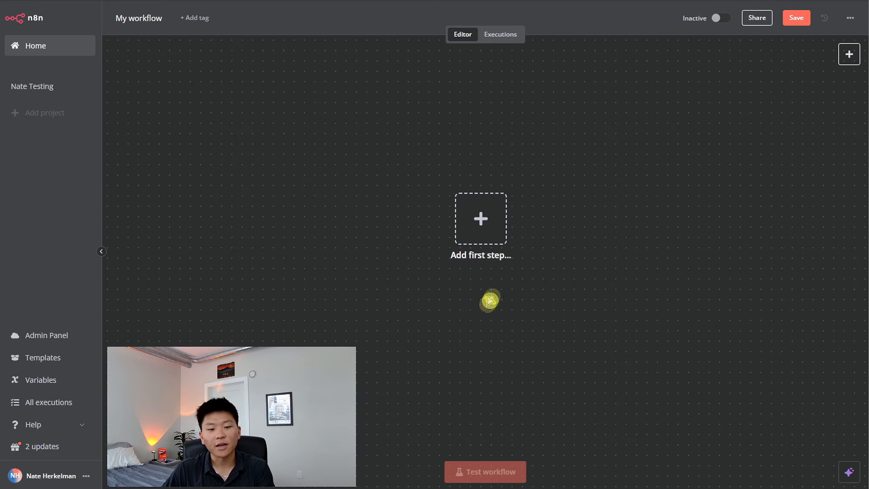
{"action": "scroll", "coordinate": [486, 225], "scroll_direction": "up", "scroll_amount": 5}
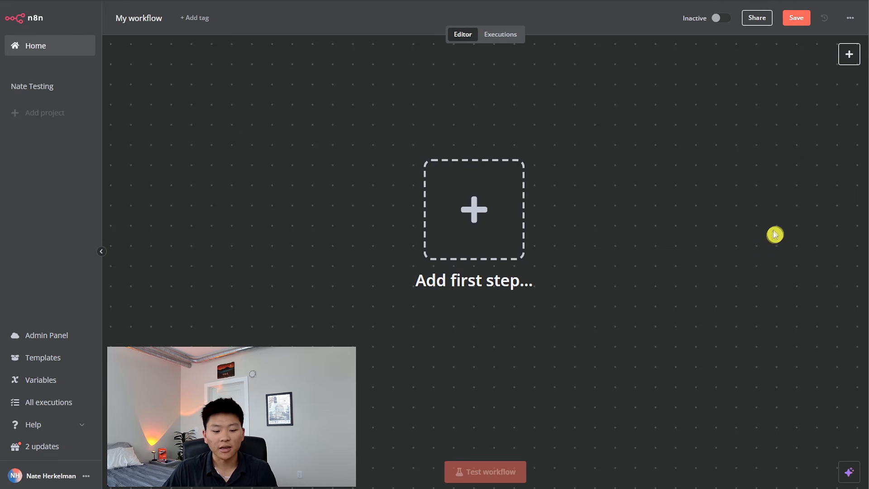
{"action": "scroll", "coordinate": [657, 288], "scroll_direction": "down", "scroll_amount": 2}
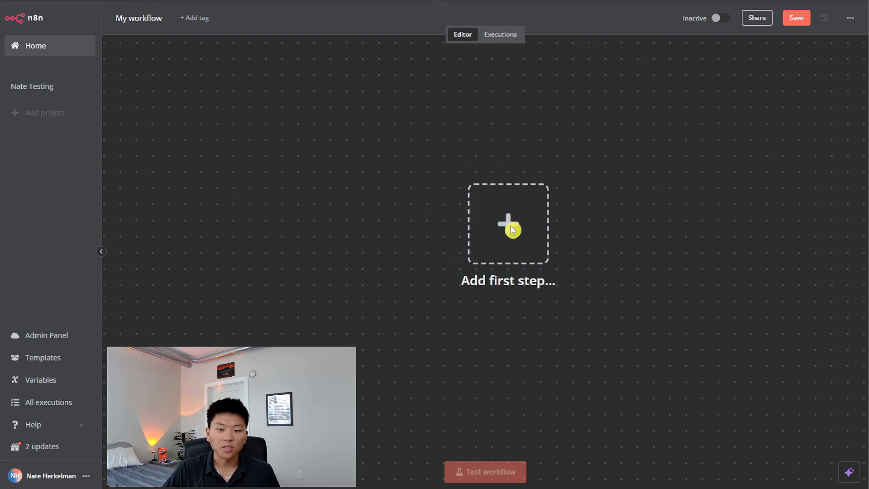
{"action": "left_click", "coordinate": [509, 225]}
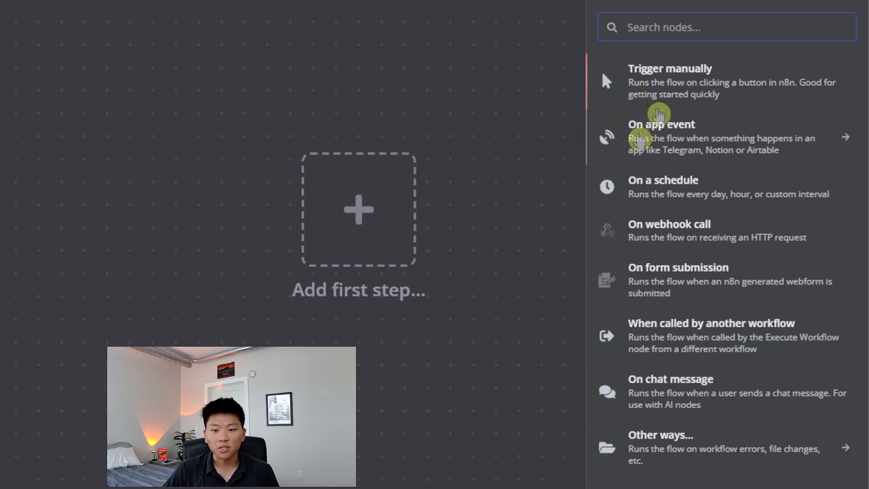
{"action": "left_click", "coordinate": [686, 72]}
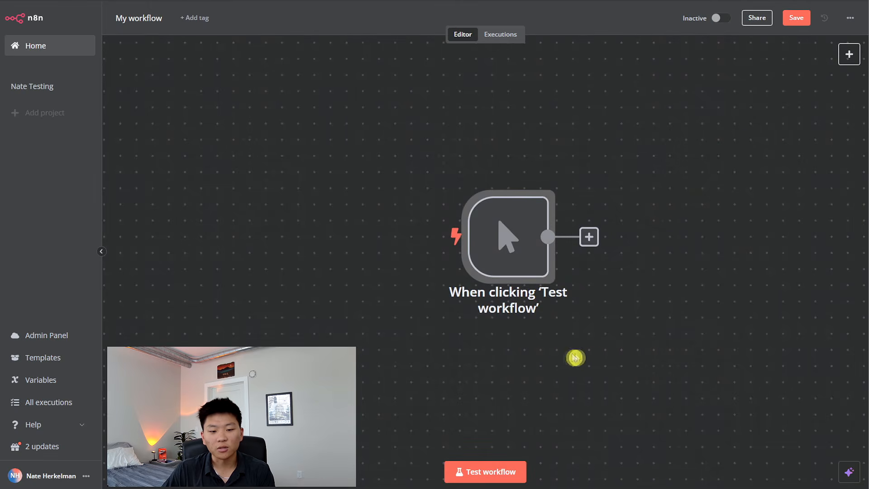
Step: Reposition the manual trigger node on the canvas and test-run the workflow
{"action": "scroll", "coordinate": [580, 358], "scroll_direction": "down", "scroll_amount": 2}
{"action": "left_click_drag", "start_coordinate": [519, 279], "coordinate": [338, 229]}
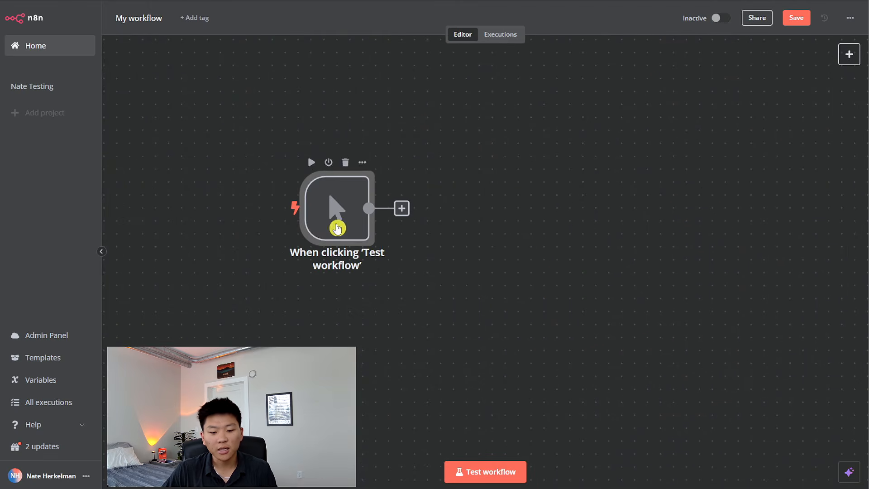
{"action": "left_click", "coordinate": [508, 471]}
{"action": "left_click_drag", "start_coordinate": [340, 213], "coordinate": [378, 226]}
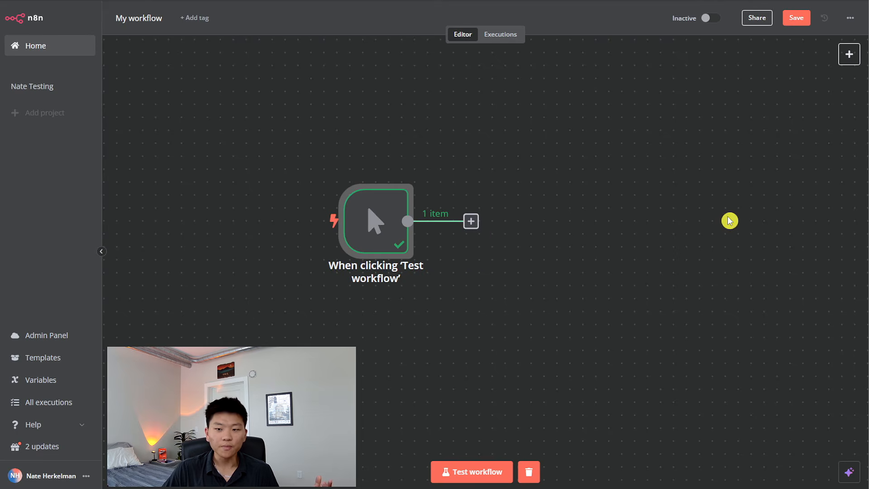
Step: Add a Gmail trigger for received messages and place it above the manual trigger
{"action": "left_click", "coordinate": [856, 58]}
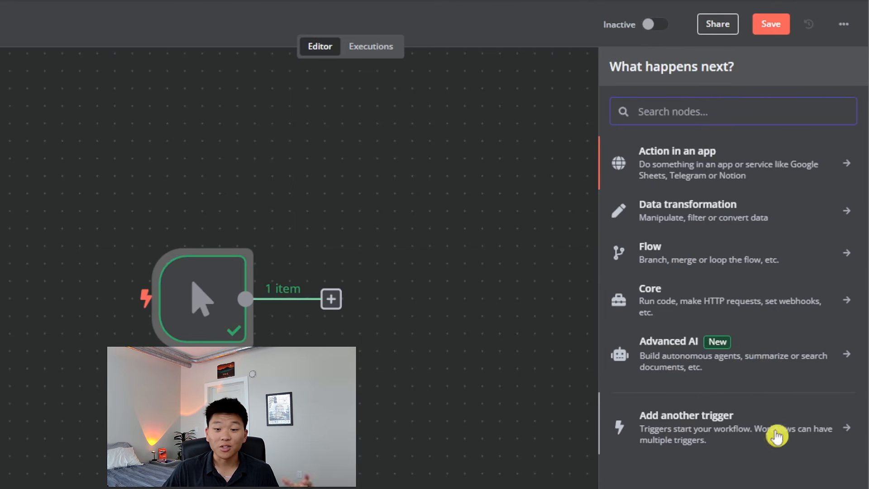
{"action": "left_click", "coordinate": [778, 435]}
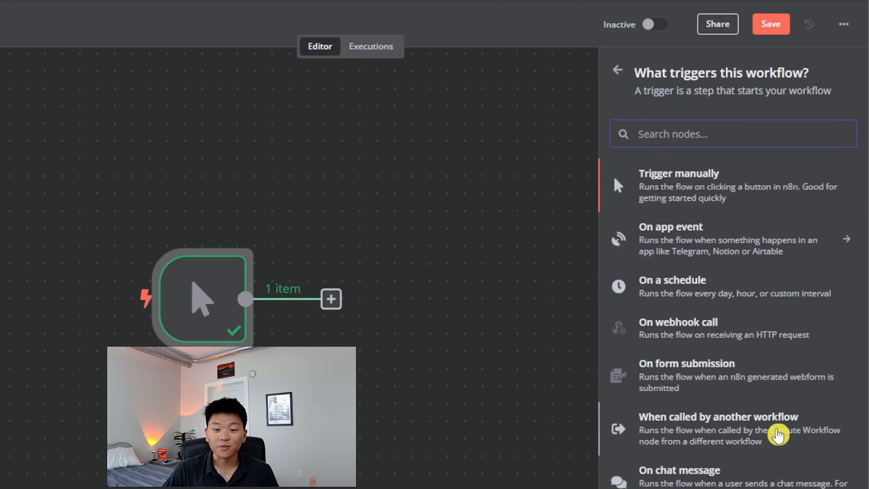
{"action": "left_click", "coordinate": [619, 70]}
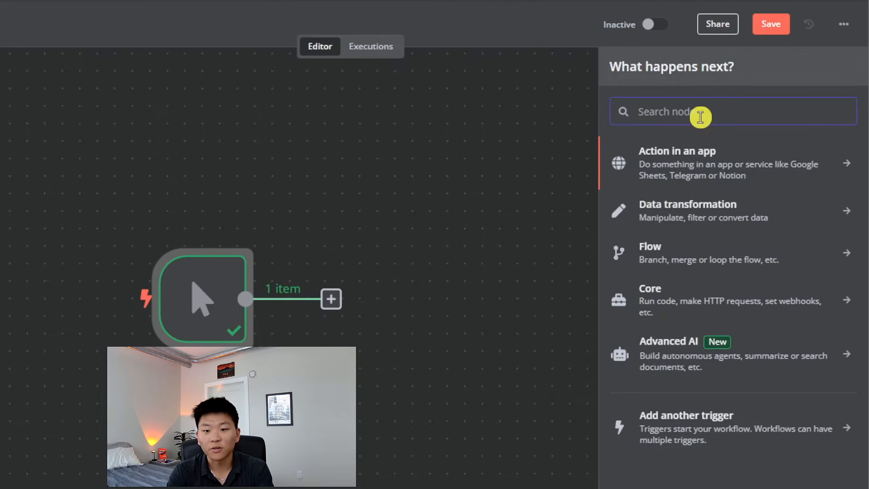
{"action": "type", "text": "gma"}
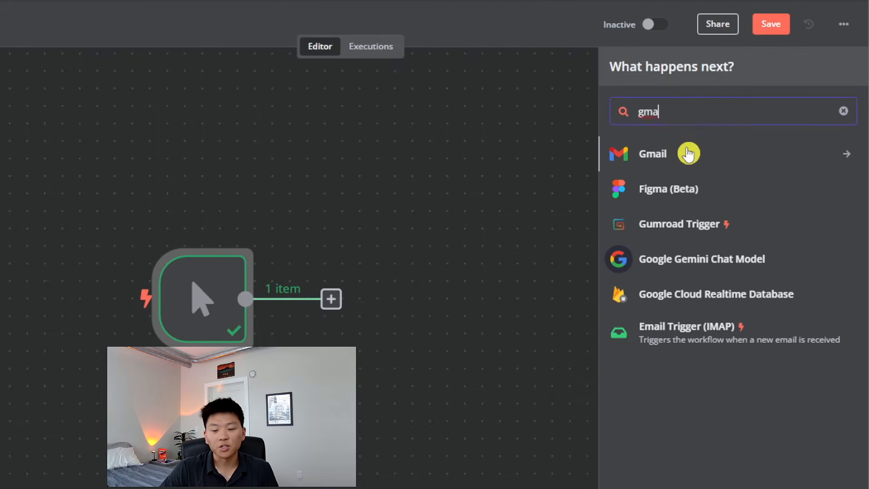
{"action": "left_click", "coordinate": [689, 152]}
{"action": "scroll", "coordinate": [709, 360], "scroll_direction": "down", "scroll_amount": 8}
{"action": "left_click", "coordinate": [742, 419]}
{"action": "left_click", "coordinate": [718, 439]}
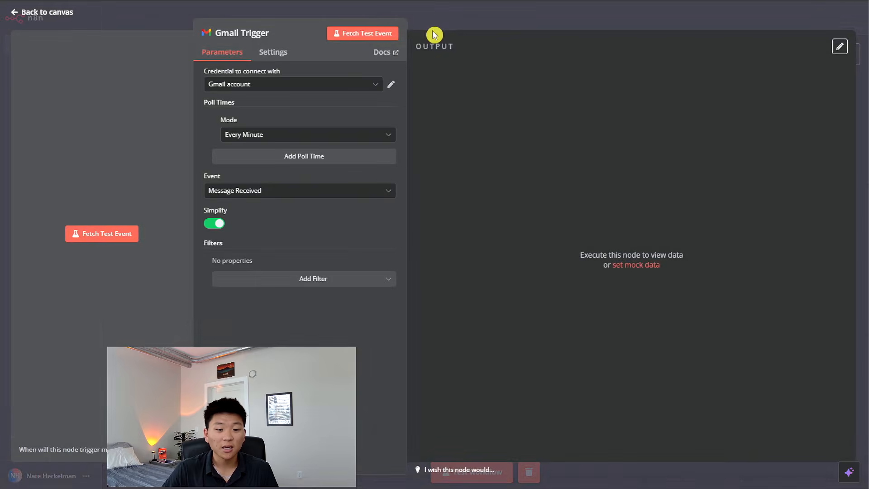
{"action": "left_click", "coordinate": [451, 19]}
{"action": "left_click_drag", "start_coordinate": [520, 222], "coordinate": [356, 108]}
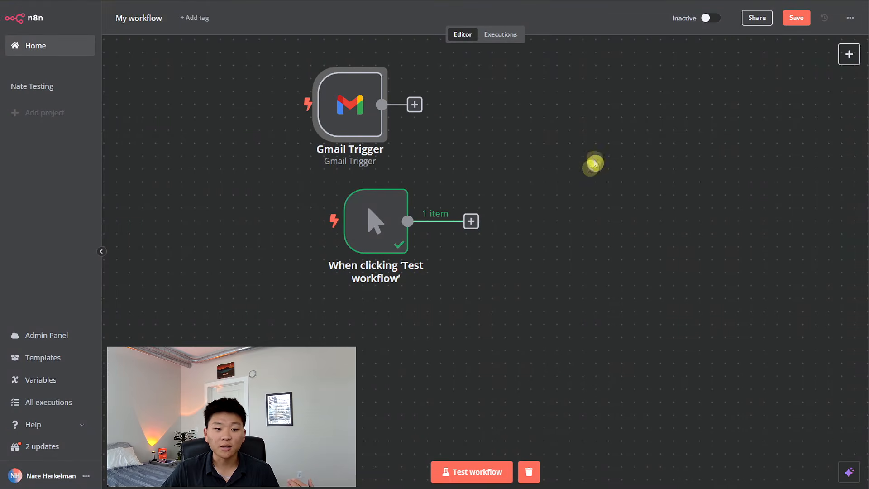
Step: Delete the Gmail trigger node from the canvas
{"action": "mouse_move", "coordinate": [308, 114]}
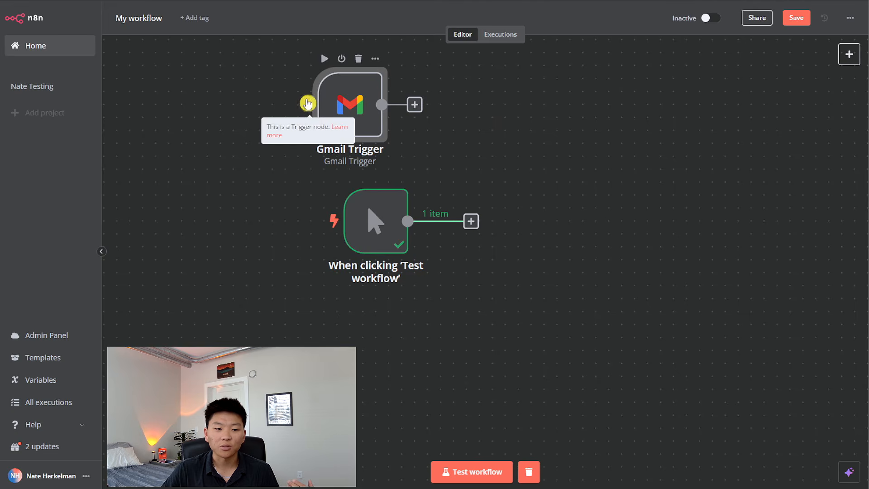
{"action": "left_click", "coordinate": [358, 58]}
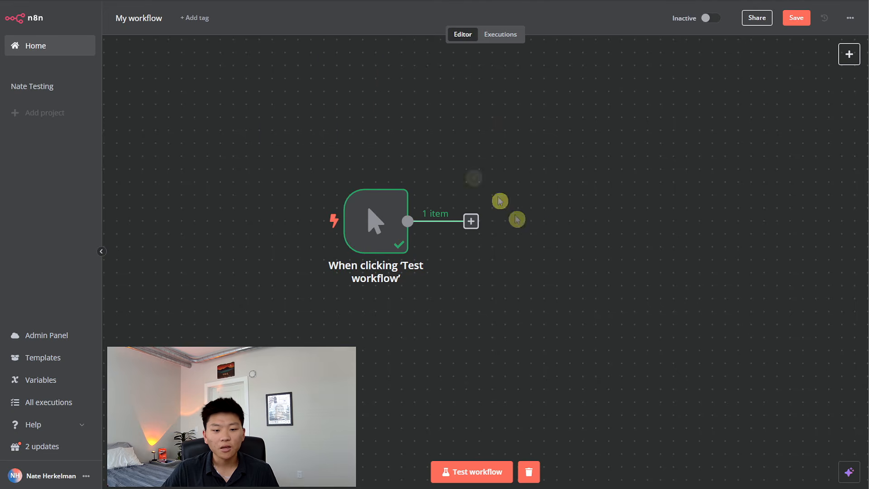
Step: Add an Edit Fields (Set) data transformation node after the manual trigger
{"action": "left_click", "coordinate": [478, 228]}
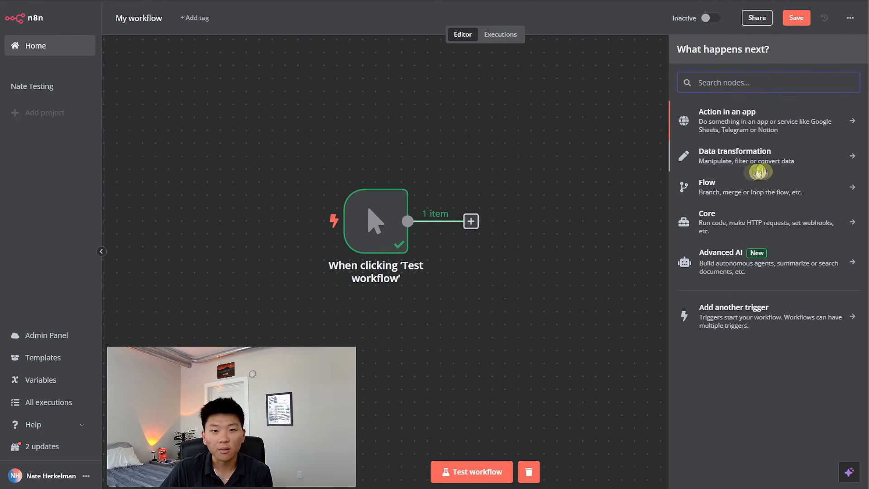
{"action": "left_click", "coordinate": [788, 161]}
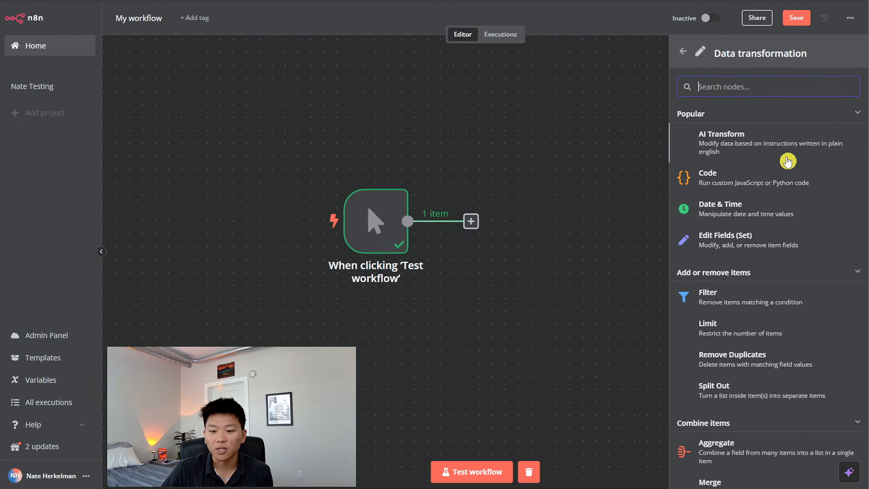
{"action": "left_click", "coordinate": [785, 249]}
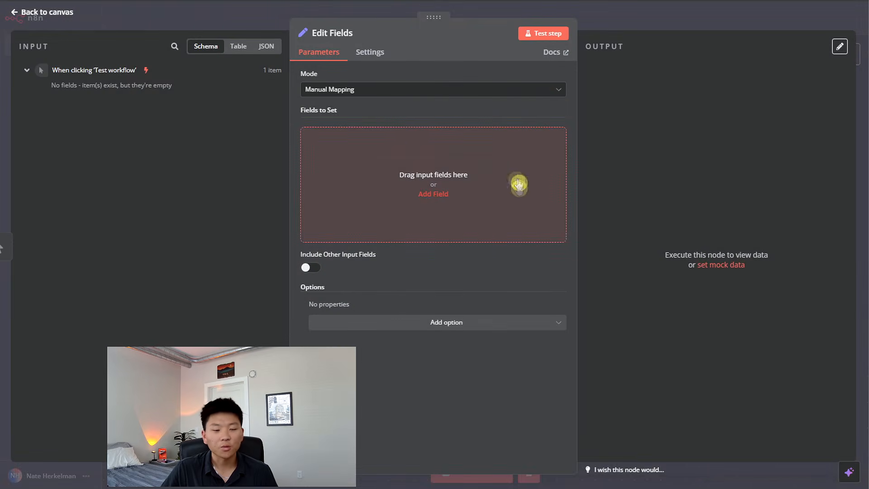
Step: Add a string field called Name with a person's first name as its value, and test the Edit Fields step
{"action": "left_click", "coordinate": [403, 151]}
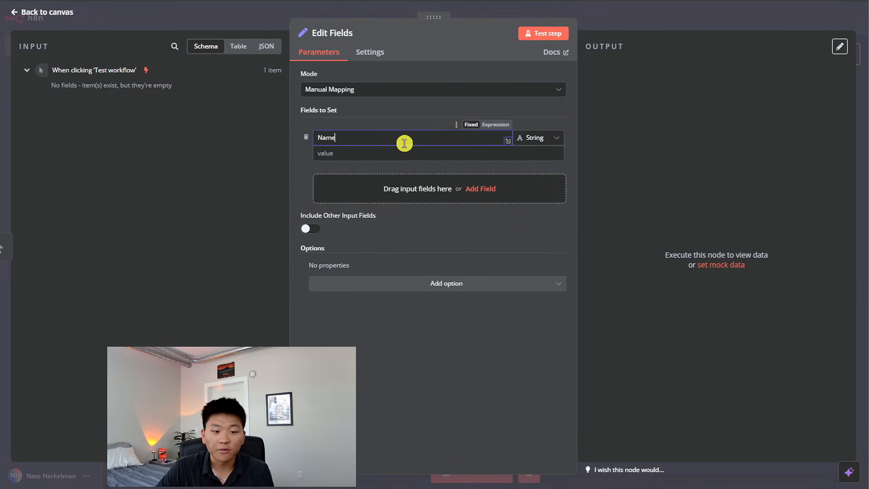
{"action": "left_click", "coordinate": [405, 156]}
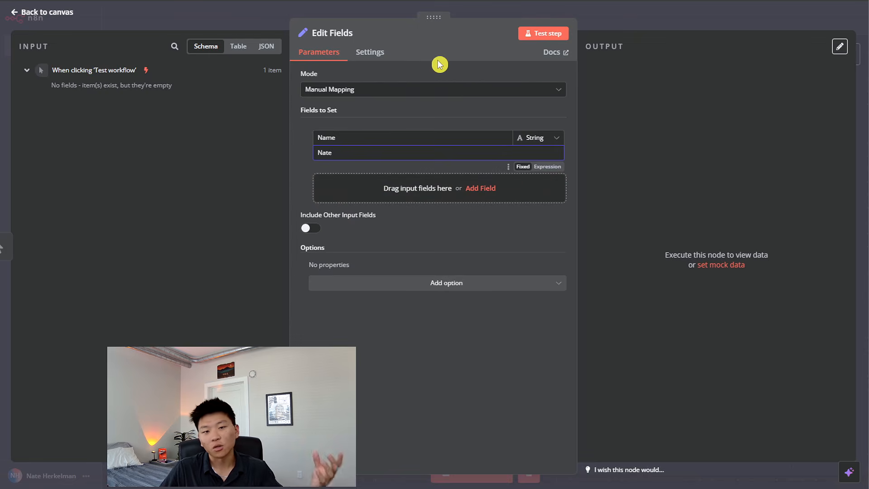
{"action": "left_click", "coordinate": [543, 35]}
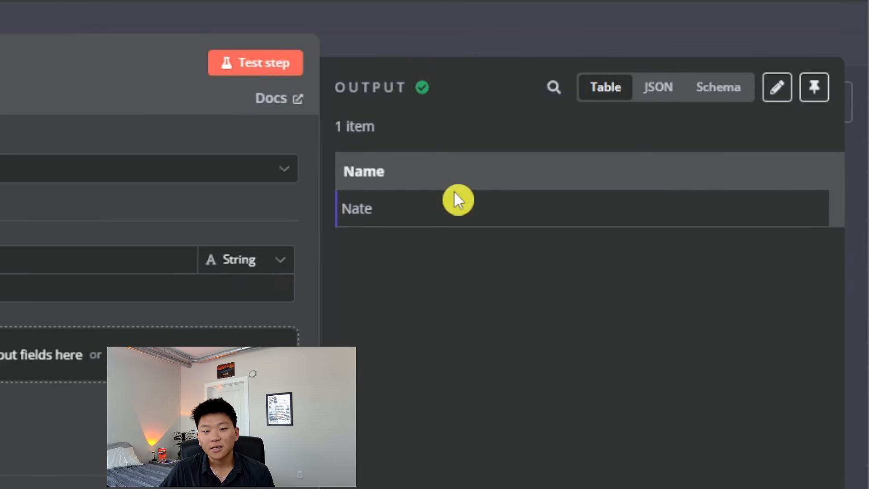
{"action": "left_click", "coordinate": [375, 23]}
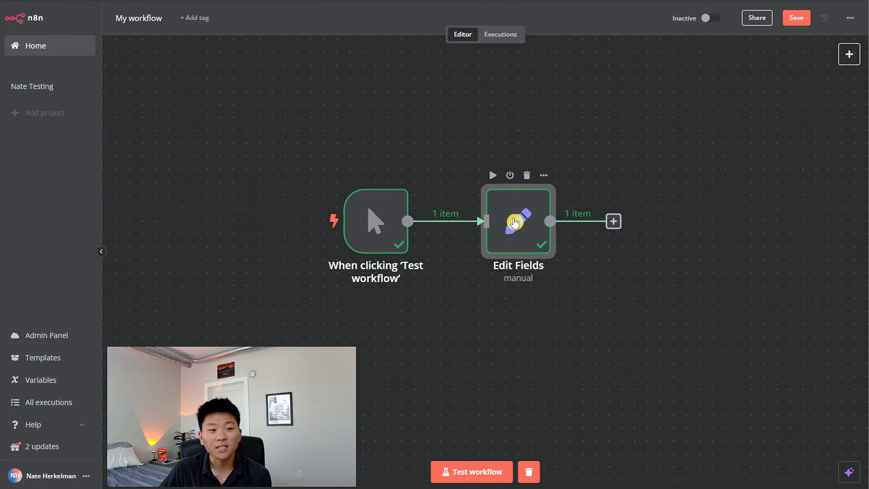
{"action": "double_click", "coordinate": [515, 222]}
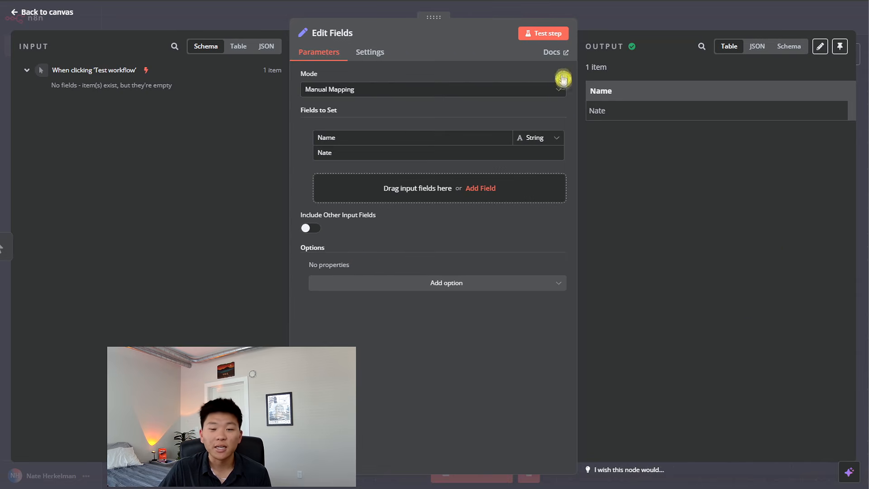
{"action": "left_click", "coordinate": [650, 19]}
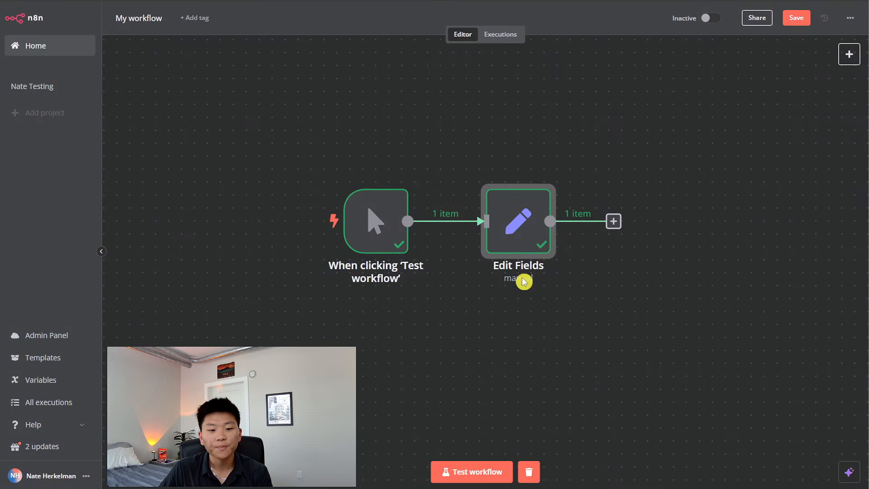
Step: Move the Edit Fields node farther from the manual trigger and redraw the connection between them
{"action": "left_click", "coordinate": [452, 222]}
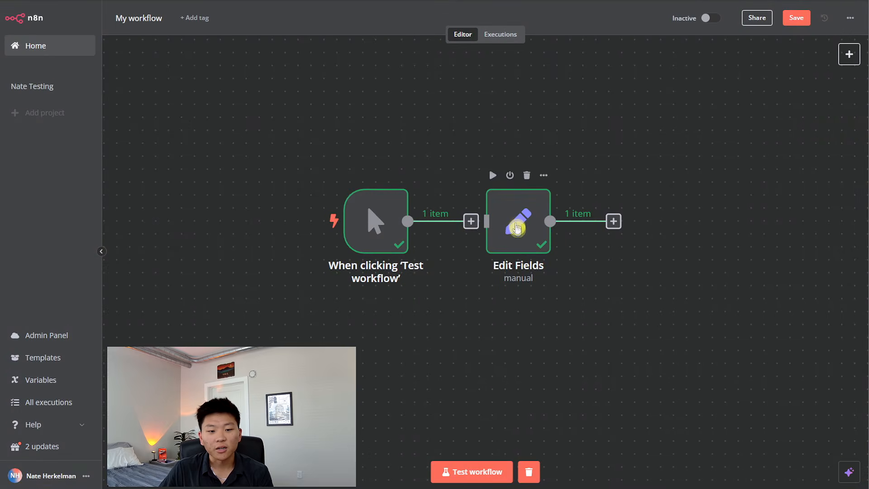
{"action": "left_click_drag", "start_coordinate": [522, 230], "coordinate": [612, 230]}
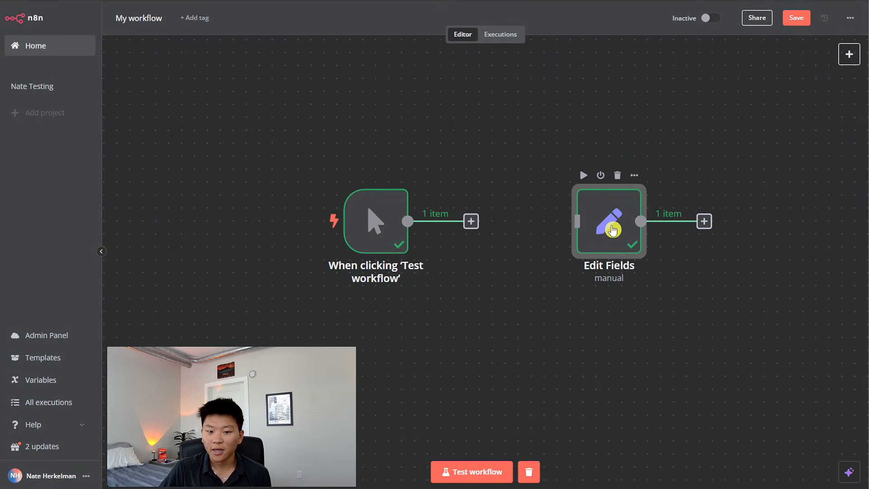
{"action": "left_click_drag", "start_coordinate": [407, 221], "coordinate": [577, 222]}
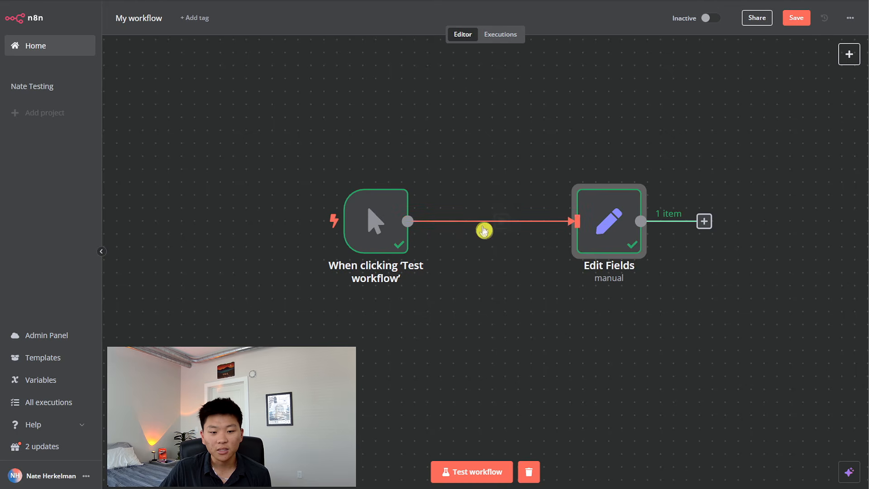
Step: Remove the connection between the manual trigger and Edit Fields, and test-run the workflow
{"action": "left_click", "coordinate": [500, 222]}
{"action": "left_click", "coordinate": [448, 471]}
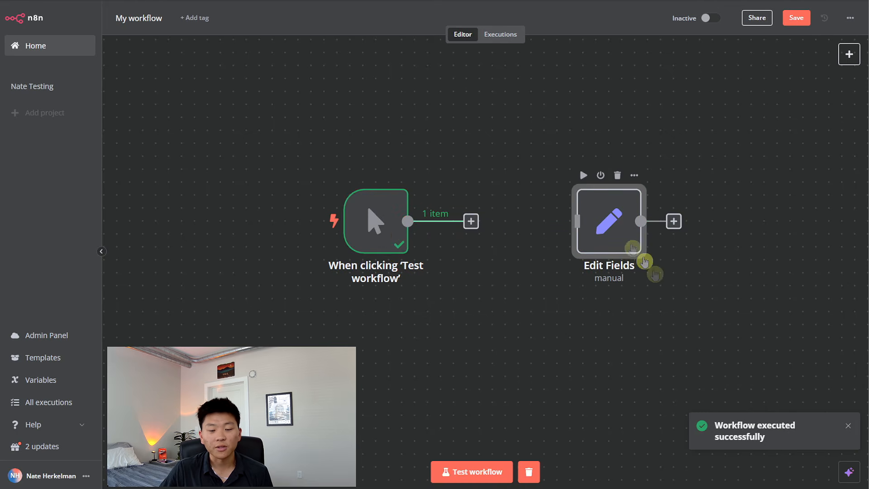
Step: Inspect the input of the disconnected Edit Fields node and shift the node back toward the manual trigger
{"action": "double_click", "coordinate": [604, 247]}
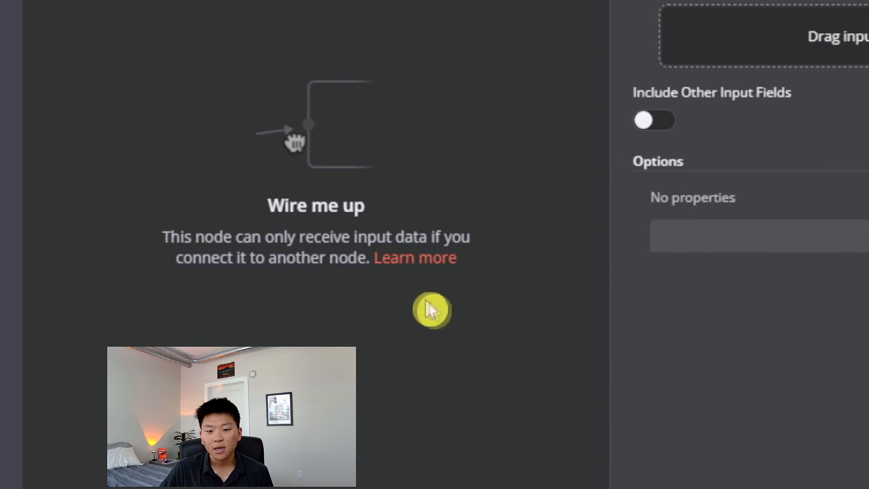
{"action": "left_click", "coordinate": [670, 18]}
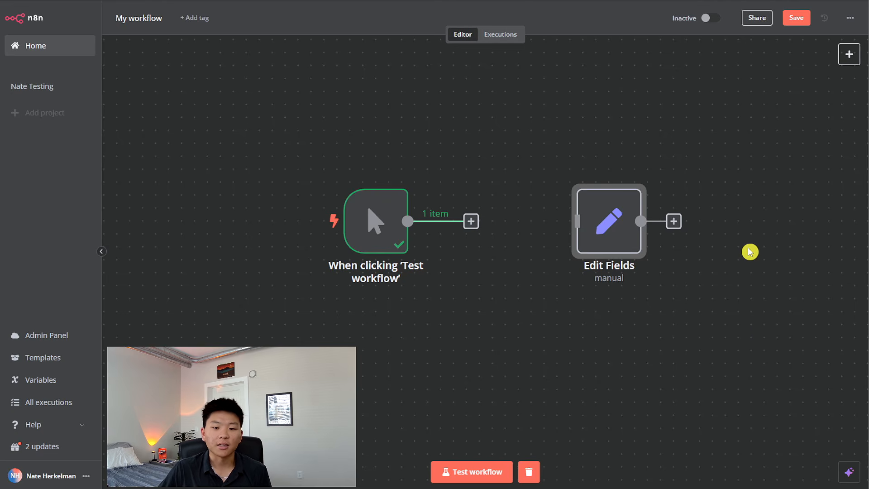
{"action": "left_click_drag", "start_coordinate": [614, 216], "coordinate": [549, 229]}
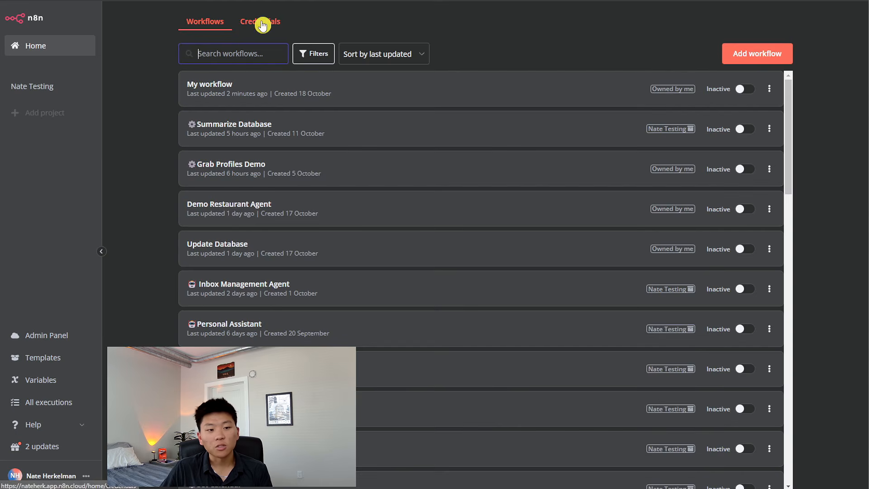
Step: Open the credentials overview and browse the list of saved credentials
{"action": "left_click", "coordinate": [262, 25]}
{"action": "scroll", "coordinate": [362, 186], "scroll_direction": "down", "scroll_amount": 5}
{"action": "scroll", "coordinate": [371, 184], "scroll_direction": "up", "scroll_amount": 5}
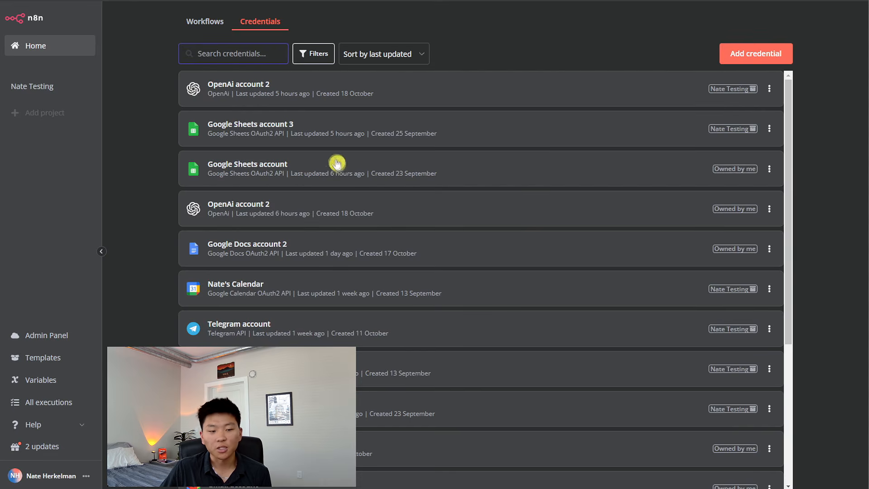
Step: Return to the workflows overview, open the template library and browse the newcomer essentials templates
{"action": "left_click", "coordinate": [207, 23]}
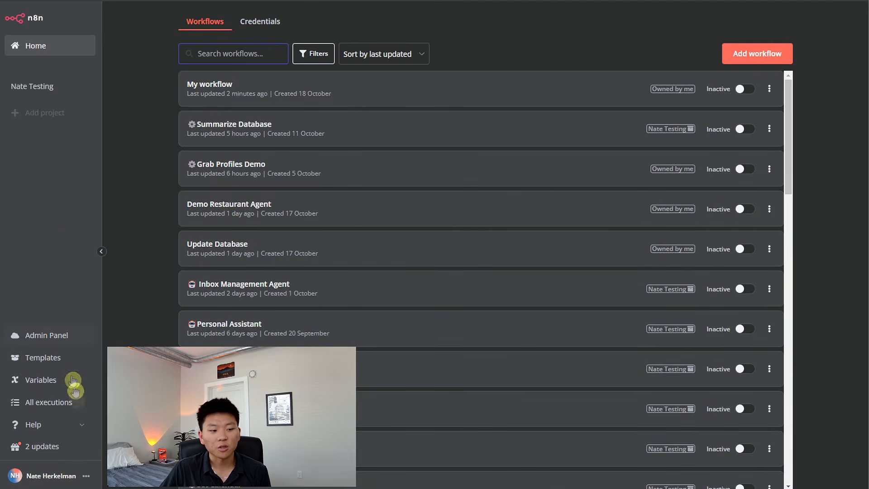
{"action": "left_click", "coordinate": [56, 361]}
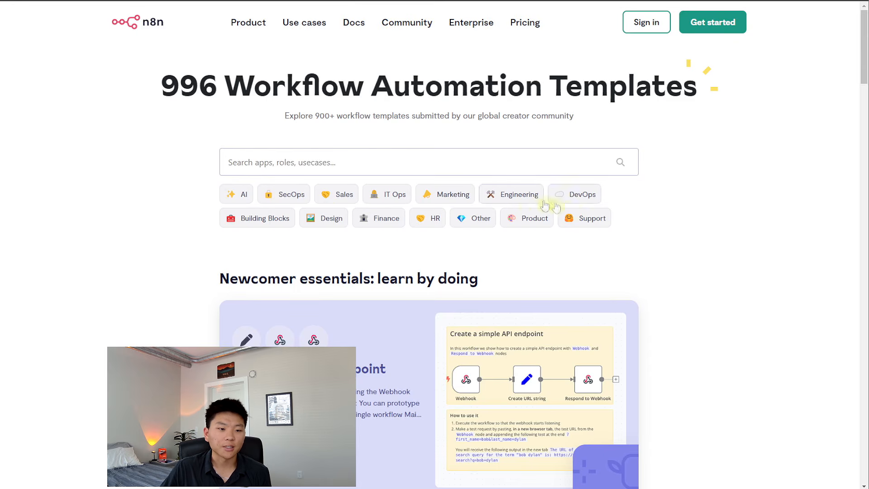
{"action": "scroll", "coordinate": [666, 206], "scroll_direction": "down", "scroll_amount": 5}
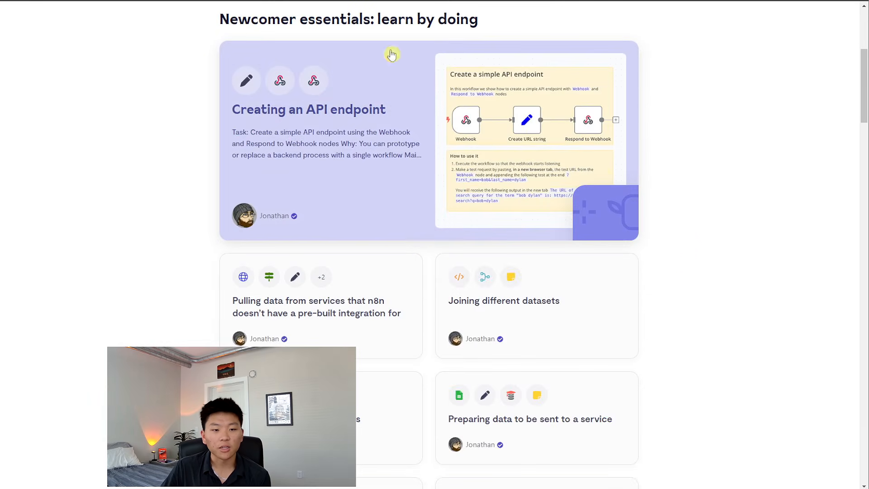
{"action": "scroll", "coordinate": [392, 55], "scroll_direction": "up", "scroll_amount": 1}
{"action": "scroll", "coordinate": [634, 238], "scroll_direction": "down", "scroll_amount": 5}
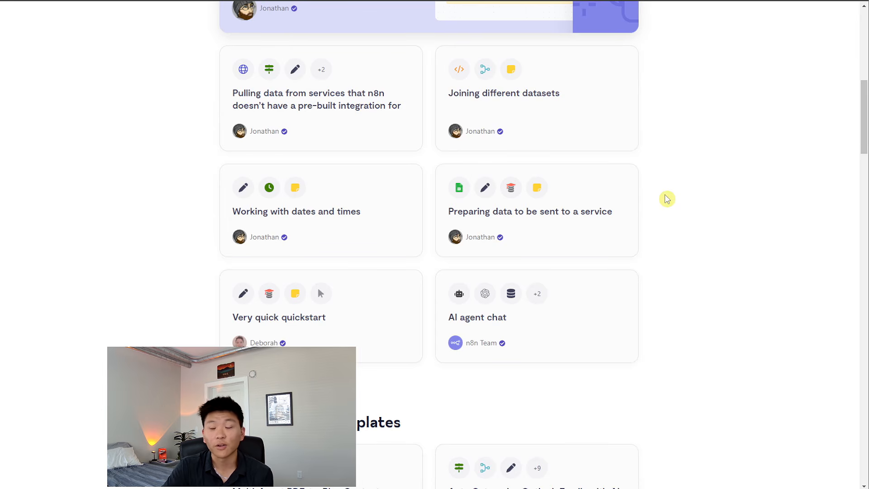
{"action": "scroll", "coordinate": [667, 198], "scroll_direction": "down", "scroll_amount": 3}
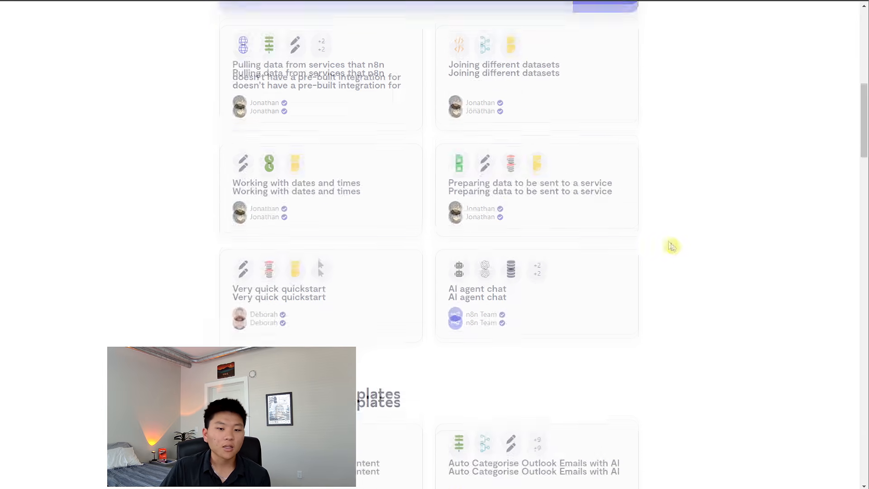
{"action": "scroll", "coordinate": [539, 298], "scroll_direction": "up", "scroll_amount": 2}
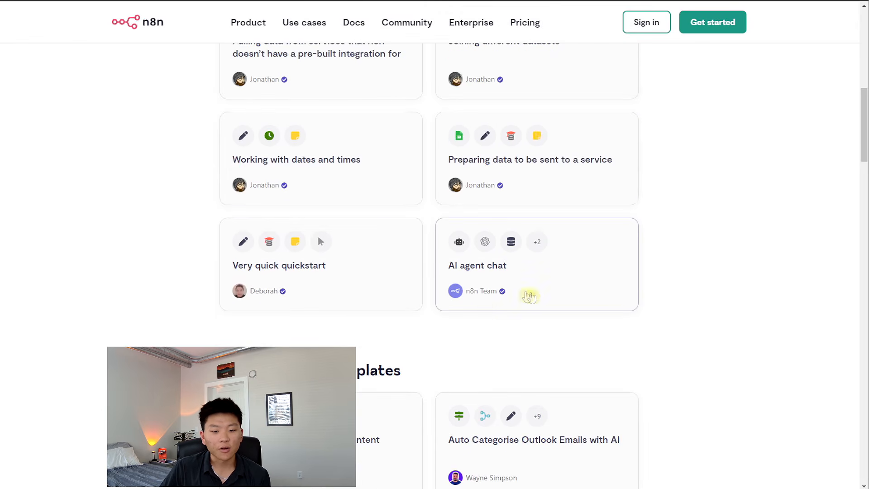
Step: View the AI agent chat template and its import options, and return to the template library
{"action": "left_click", "coordinate": [521, 275]}
{"action": "left_click", "coordinate": [517, 258]}
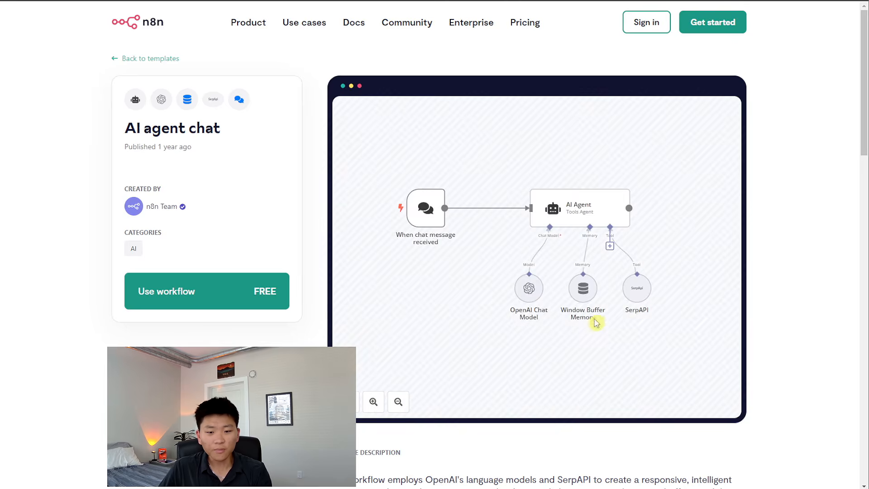
{"action": "left_click", "coordinate": [217, 295]}
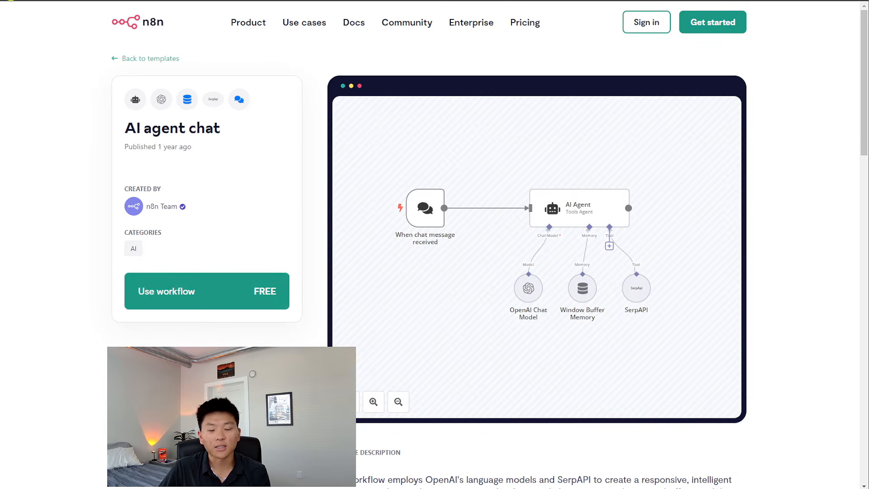
{"action": "key", "text": "alt+Left"}
{"action": "scroll", "coordinate": [688, 321], "scroll_direction": "up", "scroll_amount": 4}
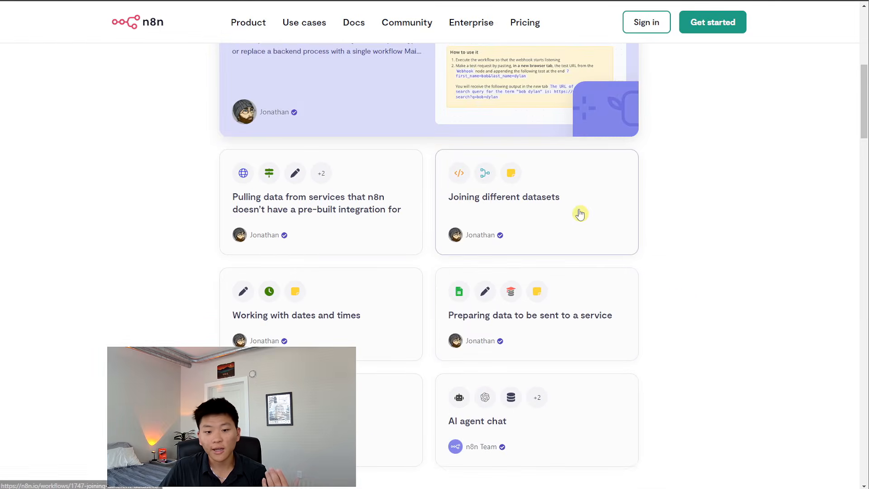
Step: Open the Joining different datasets template and examine the three merge examples in its workflow preview
{"action": "left_click", "coordinate": [604, 275]}
{"action": "left_click", "coordinate": [550, 258]}
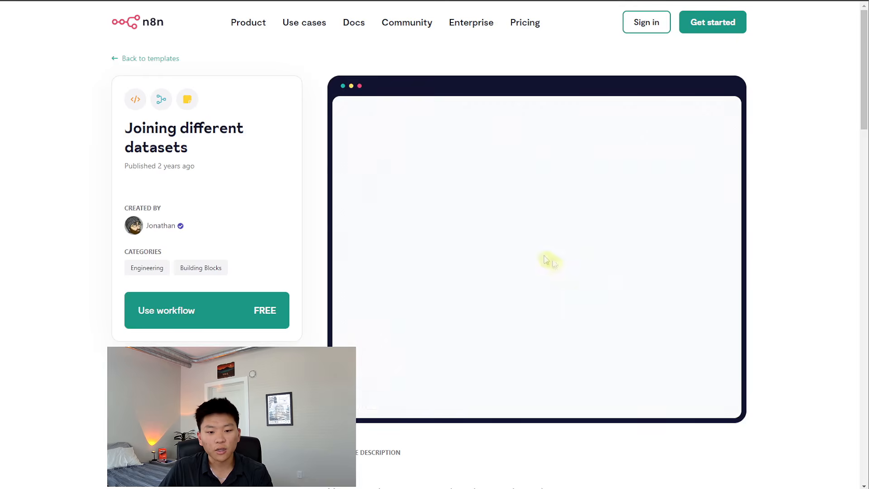
{"action": "scroll", "coordinate": [466, 324], "scroll_direction": "up", "scroll_amount": 2}
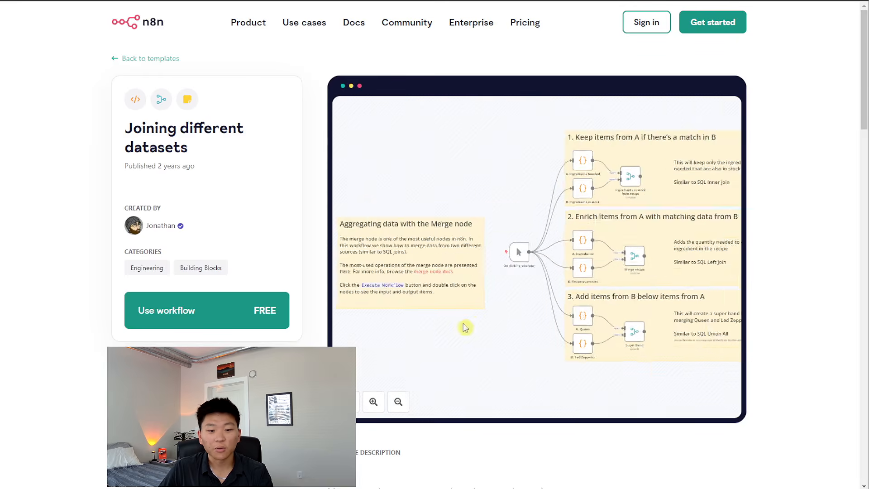
{"action": "left_click_drag", "start_coordinate": [457, 316], "coordinate": [531, 322]}
{"action": "left_click_drag", "start_coordinate": [610, 289], "coordinate": [362, 300]}
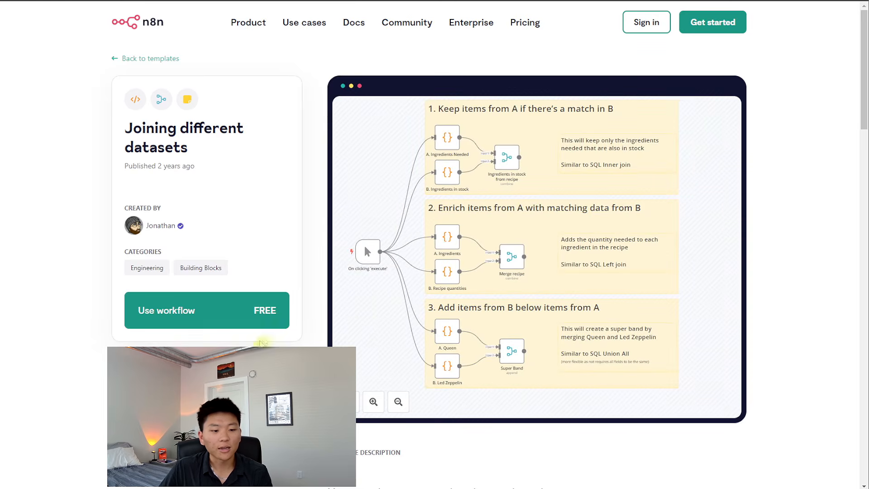
Step: Import the Joining different datasets template into the cloud workspace and test-run the imported workflow
{"action": "left_click", "coordinate": [215, 318]}
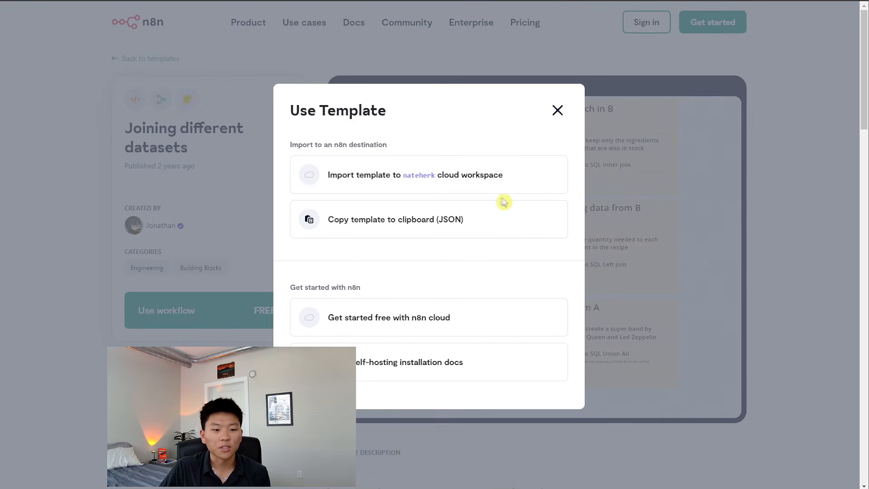
{"action": "left_click", "coordinate": [366, 184]}
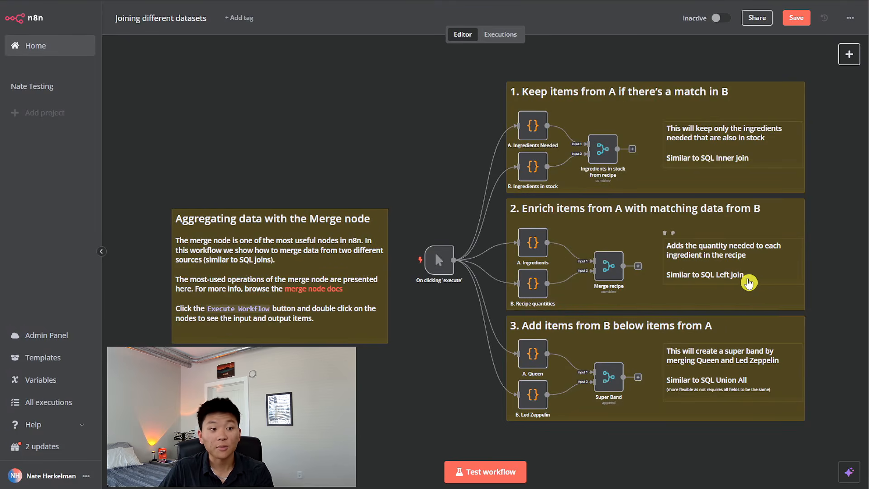
{"action": "left_click_drag", "start_coordinate": [452, 190], "coordinate": [436, 169]}
{"action": "left_click", "coordinate": [464, 471]}
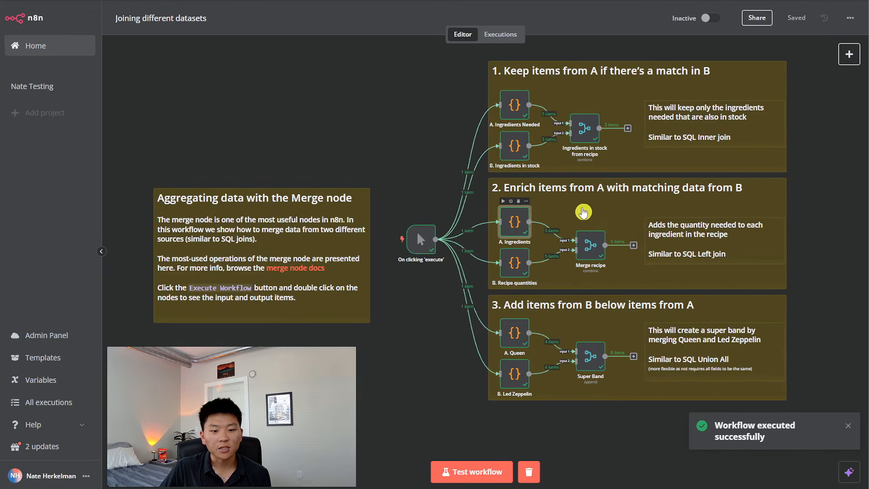
Step: Inspect the A. Ingredients node's input, JavaScript code and output, and open the A. Queen node as well
{"action": "key", "text": "Return"}
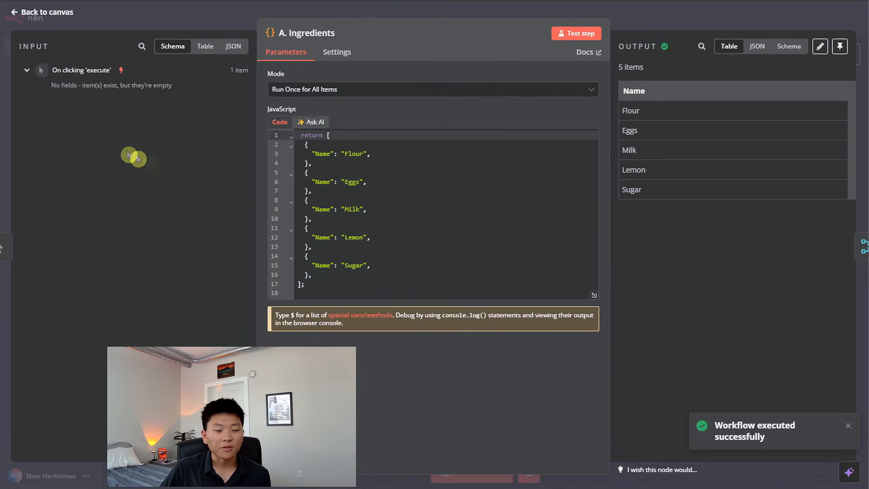
{"action": "left_click_drag", "start_coordinate": [336, 138], "coordinate": [381, 277]}
{"action": "left_click", "coordinate": [451, 263]}
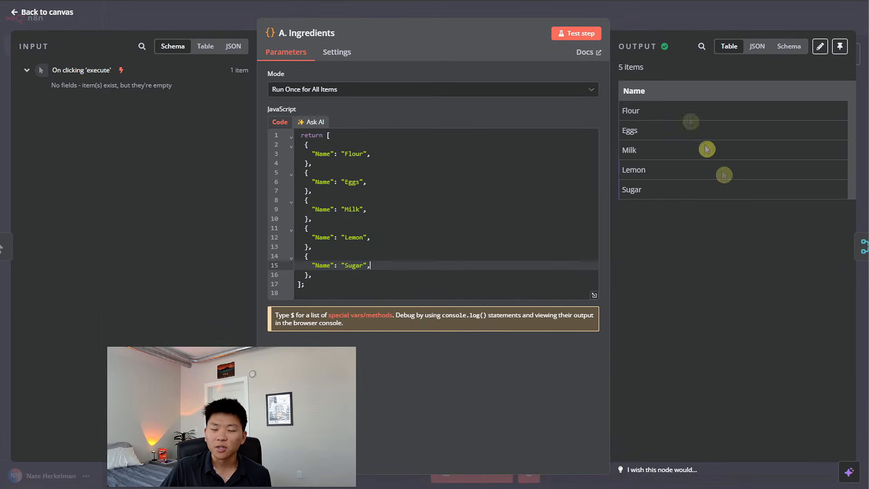
{"action": "left_click", "coordinate": [668, 24]}
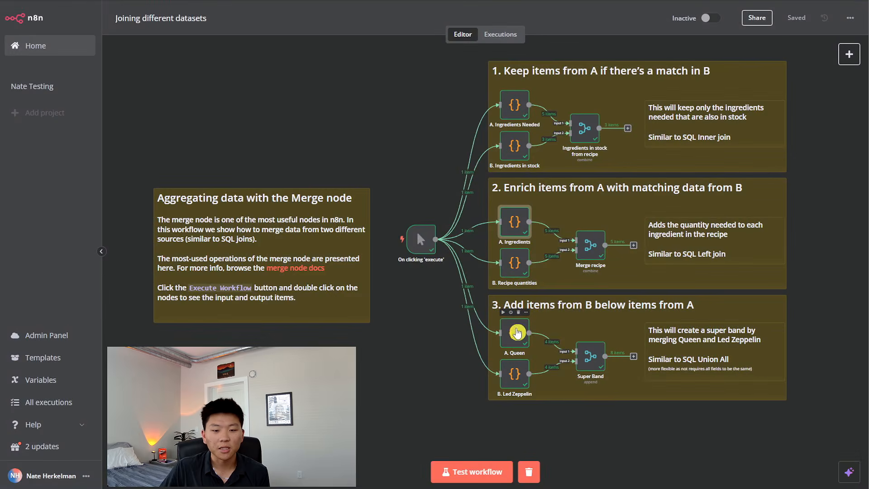
{"action": "double_click", "coordinate": [516, 334]}
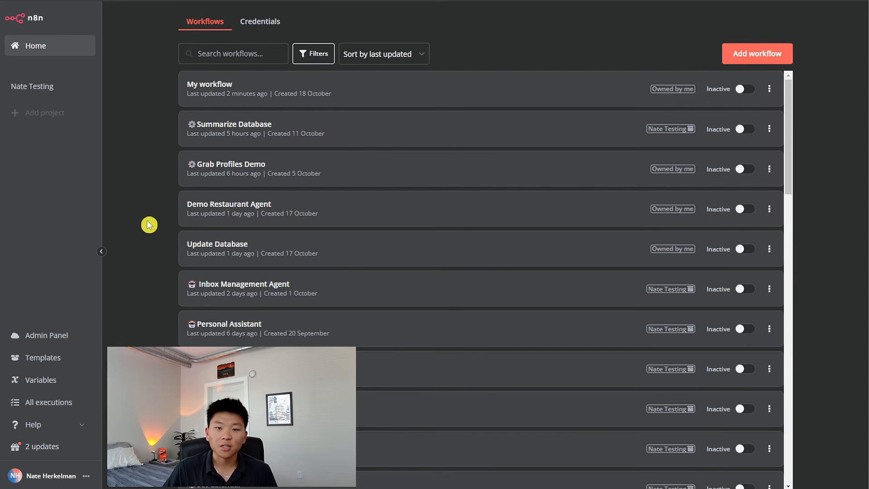
Step: Open the n8n documentation from the help resources and browse the Flow logic and Data topics under Key concepts
{"action": "left_click", "coordinate": [84, 424]}
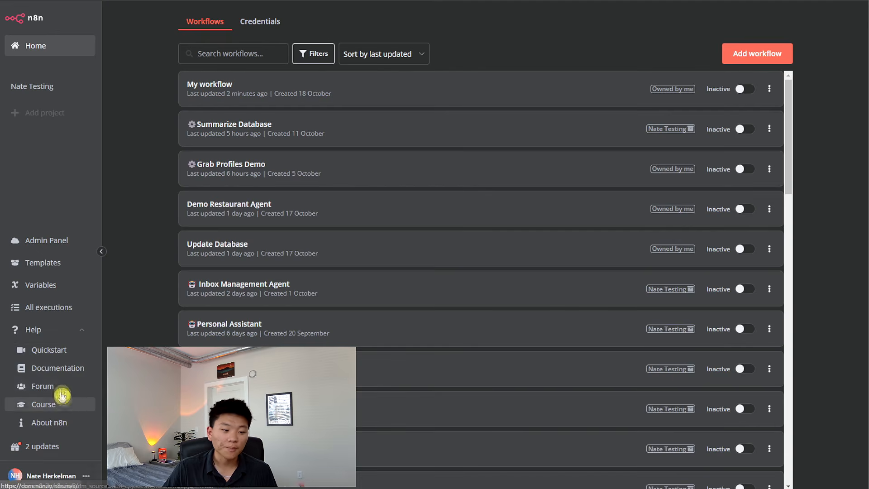
{"action": "left_click", "coordinate": [83, 373]}
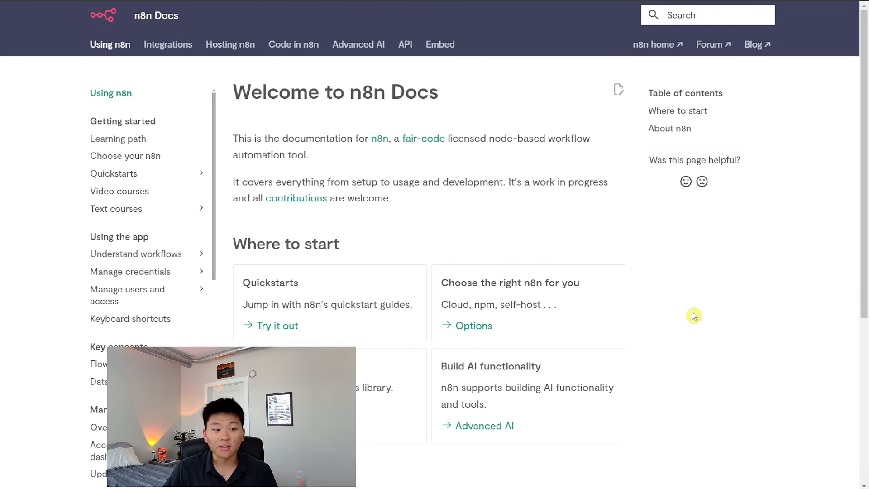
{"action": "left_click", "coordinate": [201, 174]}
{"action": "scroll", "coordinate": [194, 258], "scroll_direction": "down", "scroll_amount": 3}
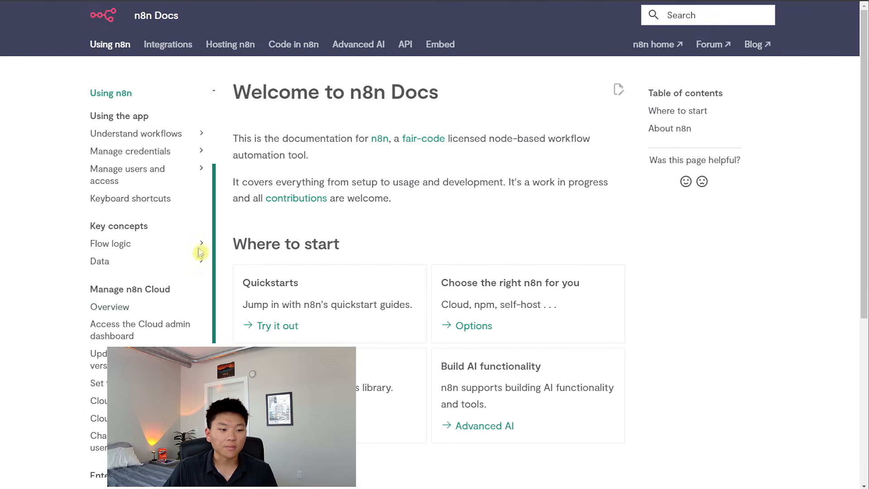
{"action": "left_click", "coordinate": [201, 245]}
{"action": "scroll", "coordinate": [157, 327], "scroll_direction": "down", "scroll_amount": 1}
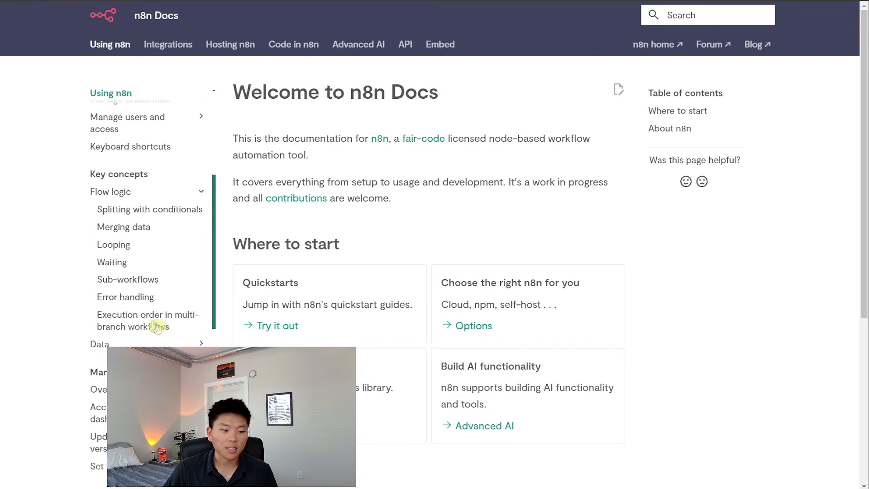
{"action": "left_click", "coordinate": [200, 344]}
{"action": "scroll", "coordinate": [164, 278], "scroll_direction": "down", "scroll_amount": 4}
{"action": "scroll", "coordinate": [164, 290], "scroll_direction": "down", "scroll_amount": 1}
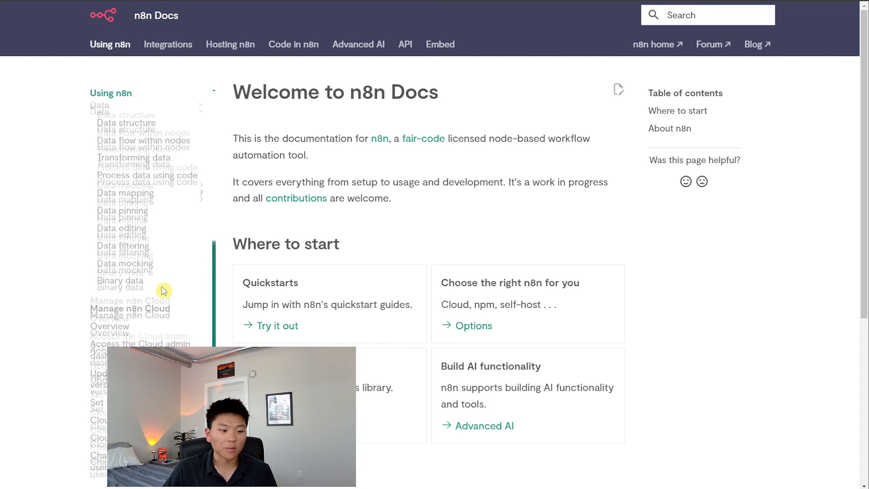
{"action": "scroll", "coordinate": [163, 292], "scroll_direction": "down", "scroll_amount": 2}
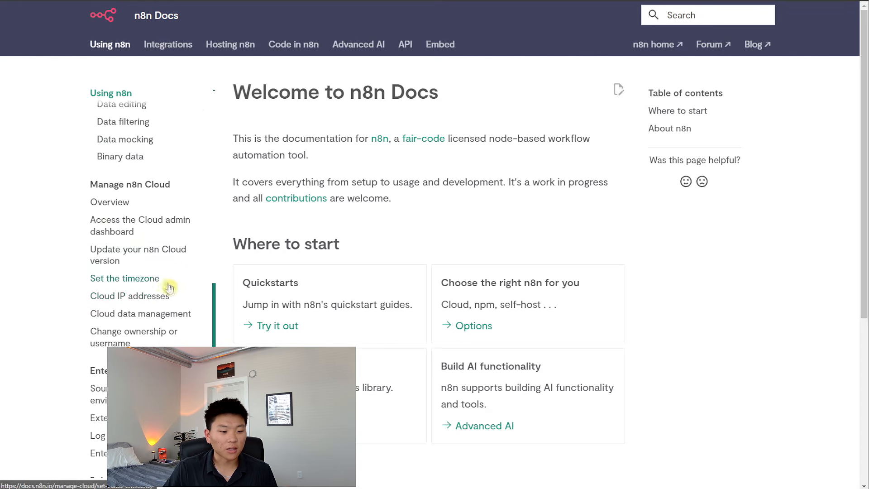
{"action": "scroll", "coordinate": [169, 288], "scroll_direction": "down", "scroll_amount": 4}
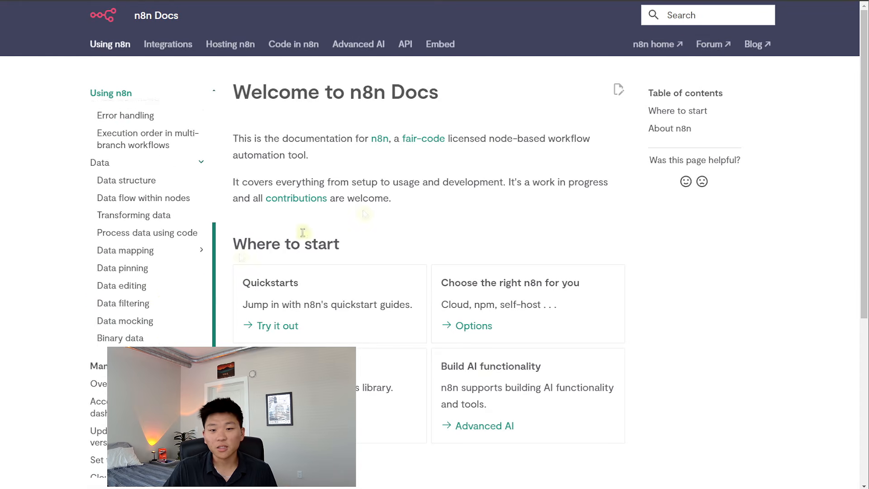
Step: Search the documentation for "loop" and open the Looping in n8n page
{"action": "left_click", "coordinate": [699, 17]}
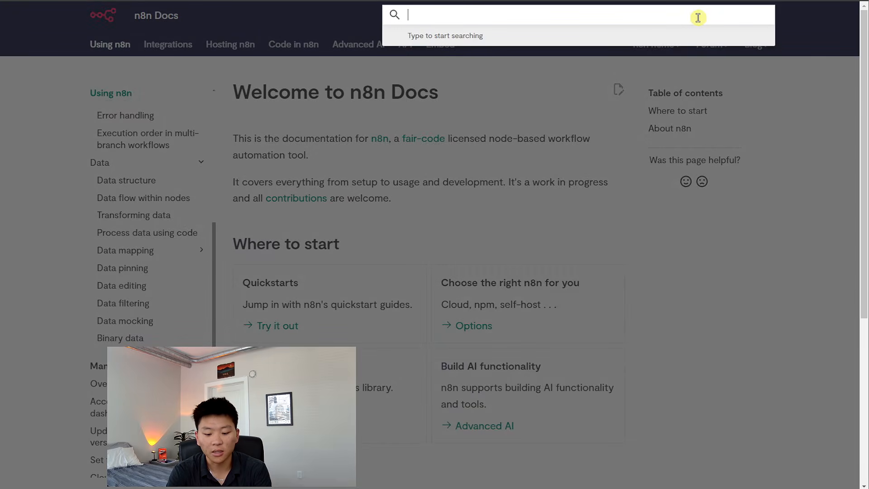
{"action": "type", "text": "loop"}
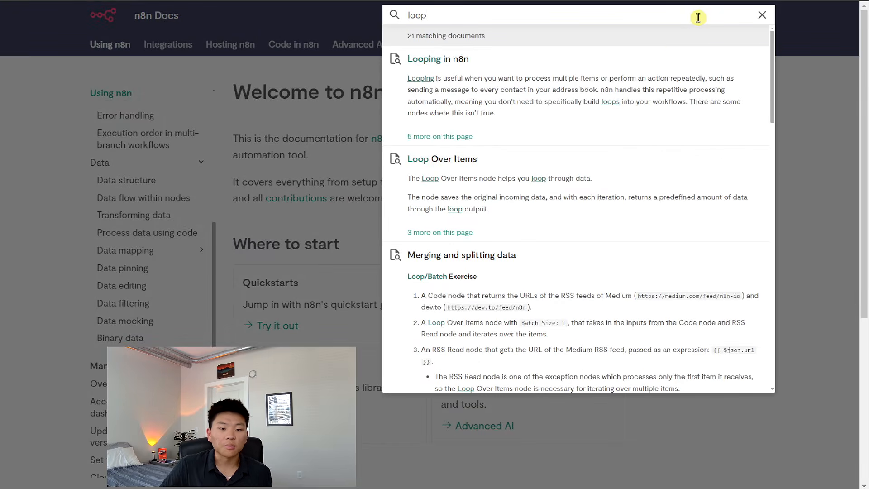
{"action": "left_click", "coordinate": [453, 74]}
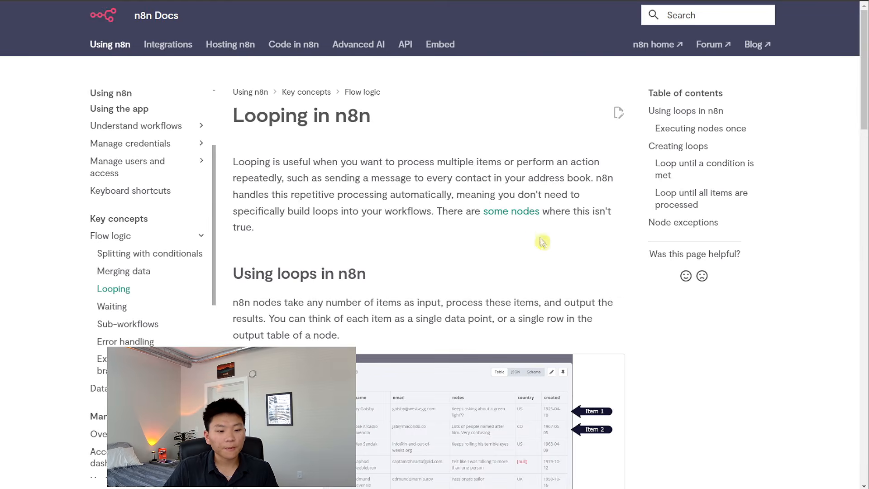
Step: Read through the looping page, covering executing nodes once, creating loops and node exceptions
{"action": "scroll", "coordinate": [613, 292], "scroll_direction": "down", "scroll_amount": 2}
{"action": "scroll", "coordinate": [412, 290], "scroll_direction": "down", "scroll_amount": 1}
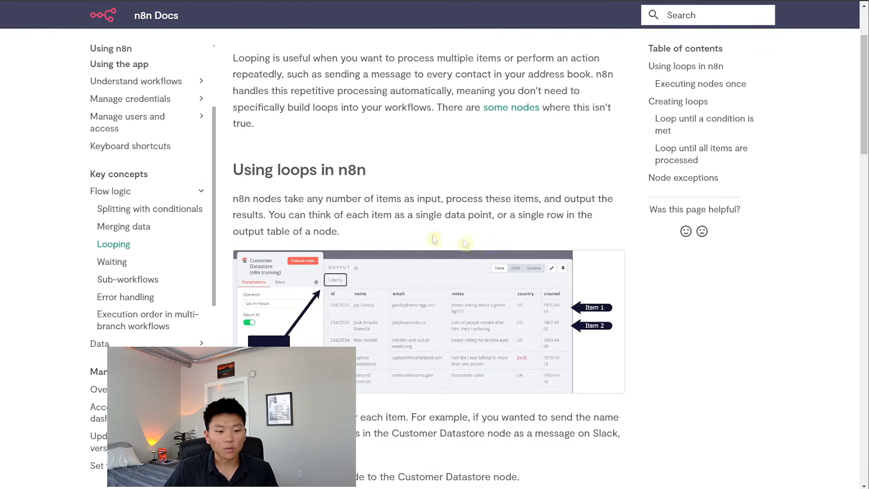
{"action": "scroll", "coordinate": [609, 292], "scroll_direction": "down", "scroll_amount": 4}
{"action": "scroll", "coordinate": [543, 319], "scroll_direction": "down", "scroll_amount": 8}
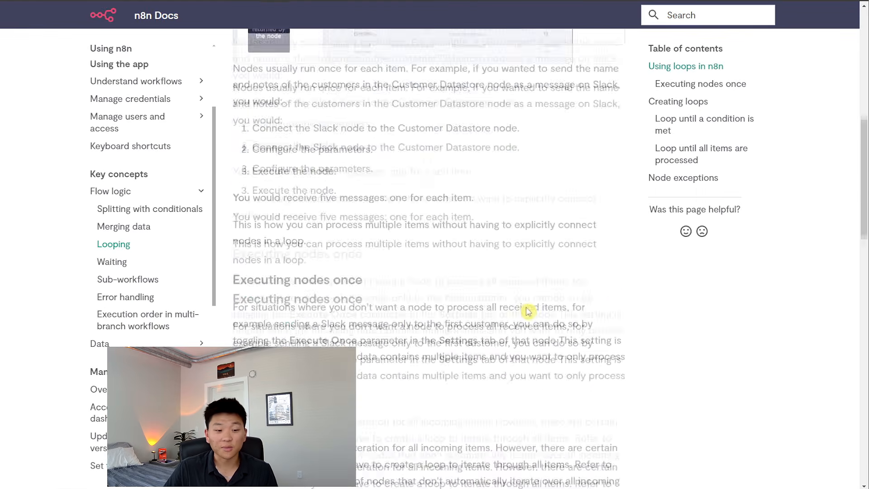
{"action": "scroll", "coordinate": [638, 304], "scroll_direction": "down", "scroll_amount": 15}
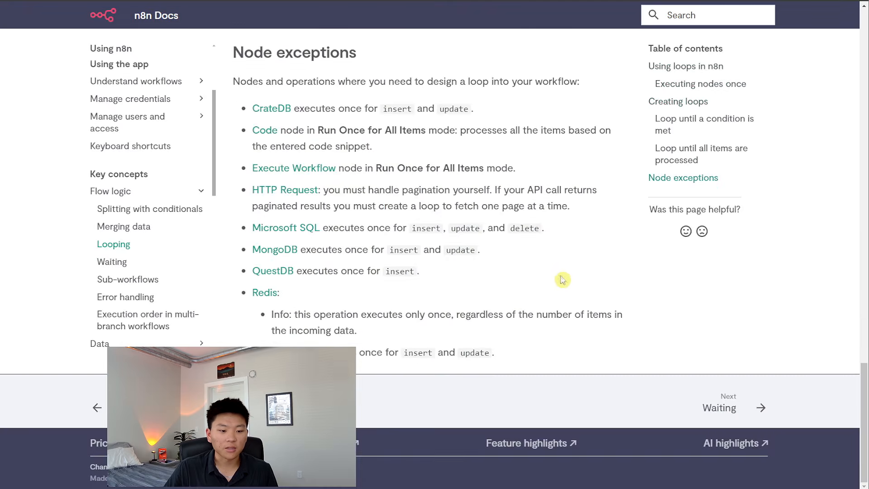
{"action": "scroll", "coordinate": [582, 295], "scroll_direction": "up", "scroll_amount": 10}
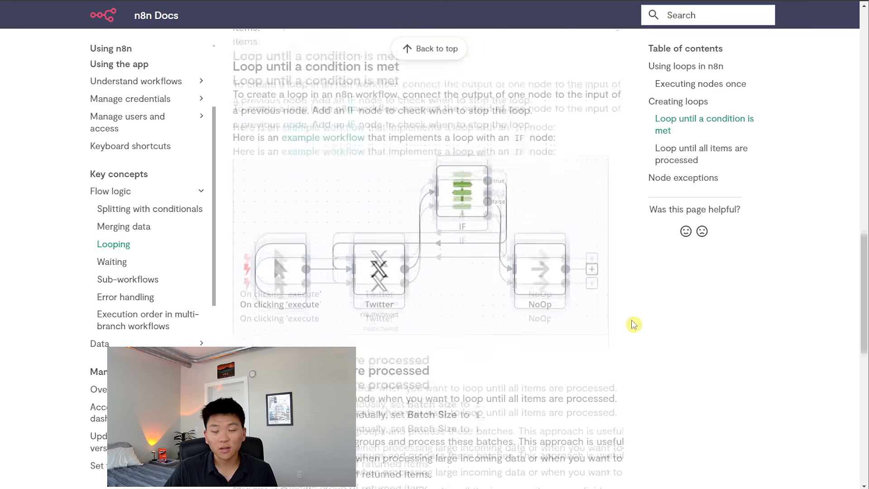
{"action": "scroll", "coordinate": [634, 325], "scroll_direction": "up", "scroll_amount": 10}
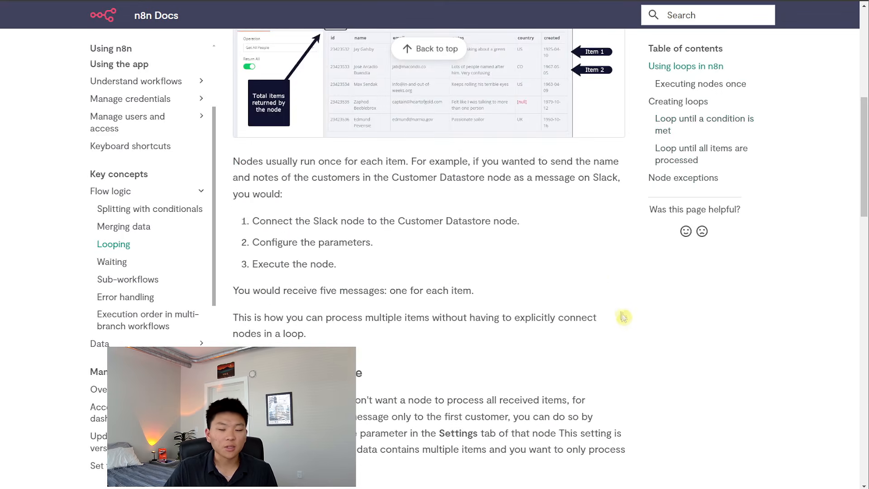
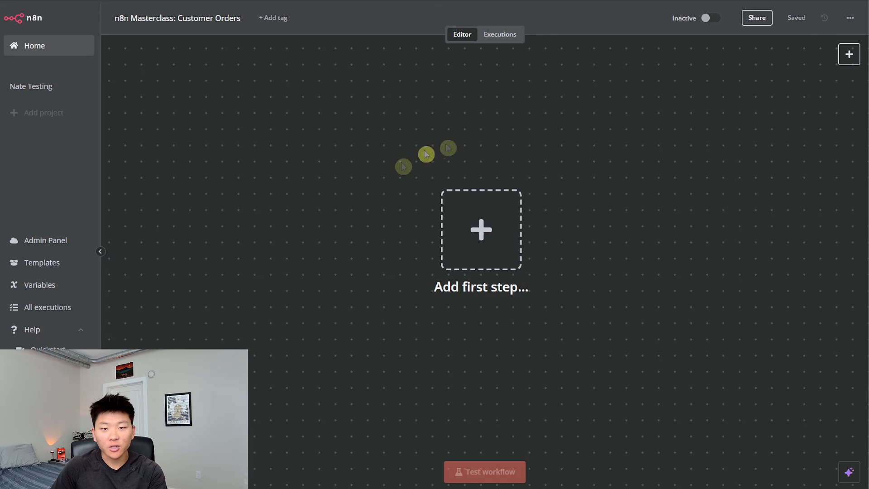
Step: Add a Google Sheets trigger that fires on row added or updated as the workflow's first step
{"action": "left_click", "coordinate": [500, 243]}
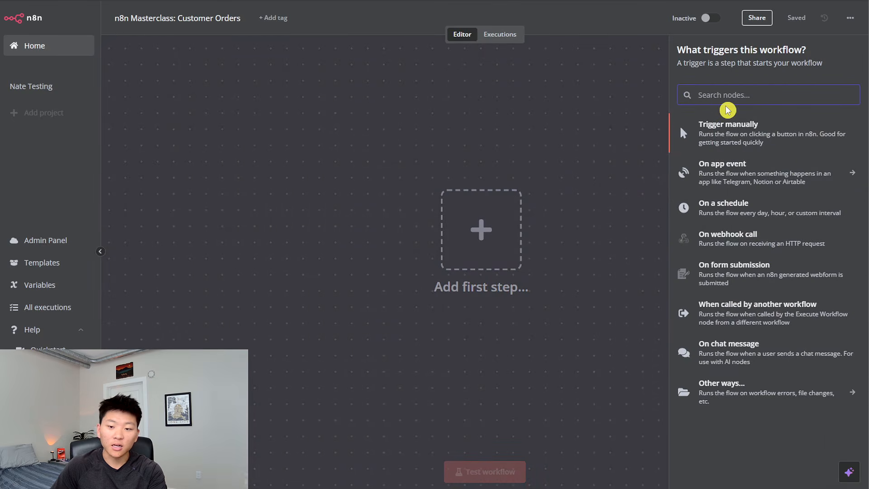
{"action": "type", "text": "googl"}
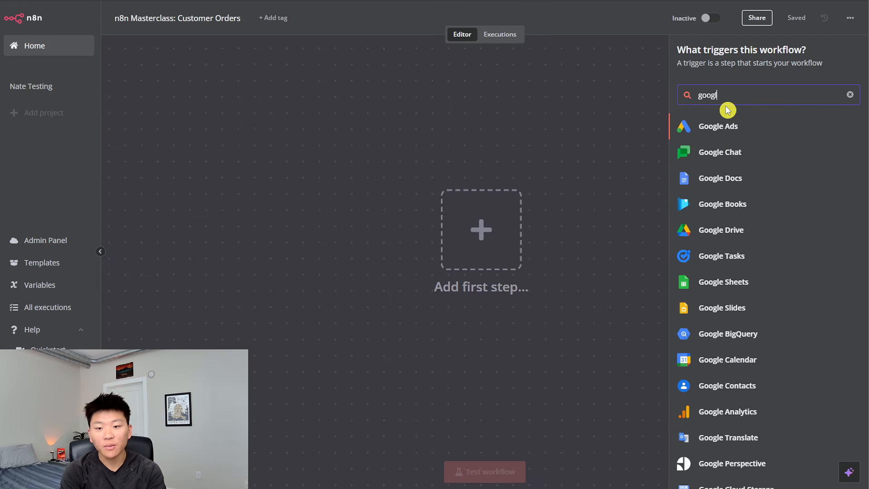
{"action": "left_click", "coordinate": [755, 283]}
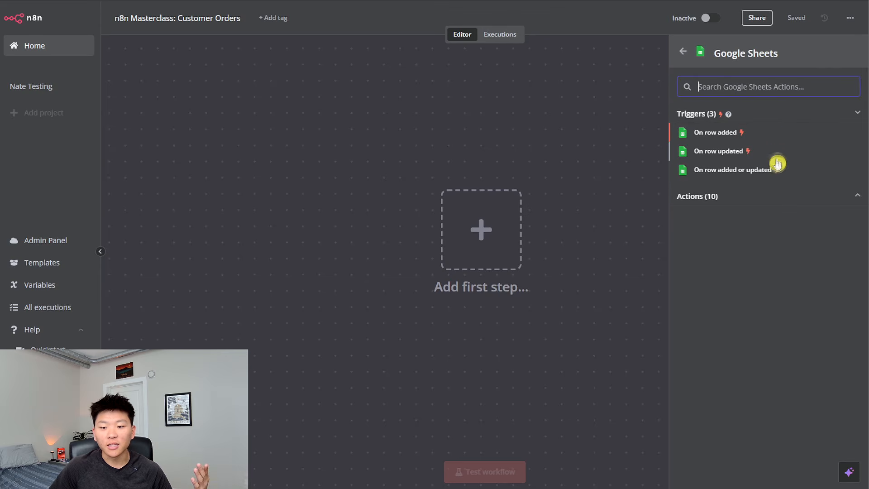
{"action": "left_click", "coordinate": [796, 172]}
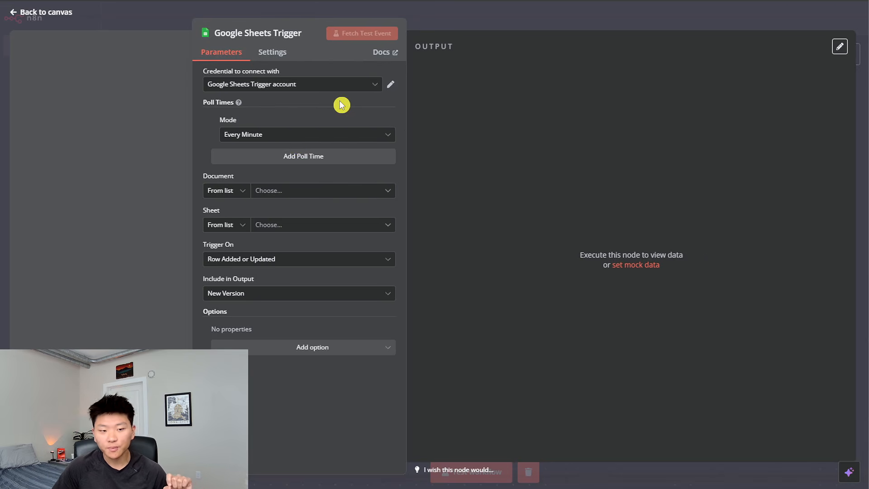
Step: Start a new credential for the Google Sheets Trigger and open its setup documentation
{"action": "left_click", "coordinate": [366, 86]}
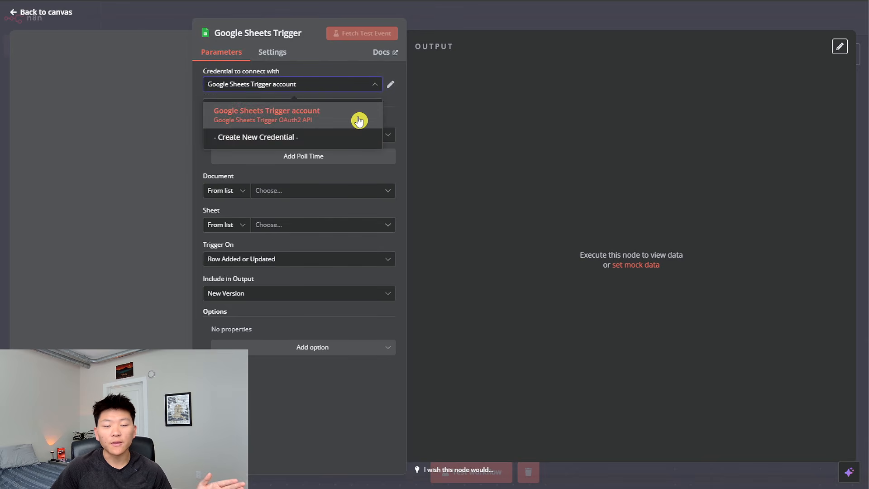
{"action": "left_click", "coordinate": [309, 139]}
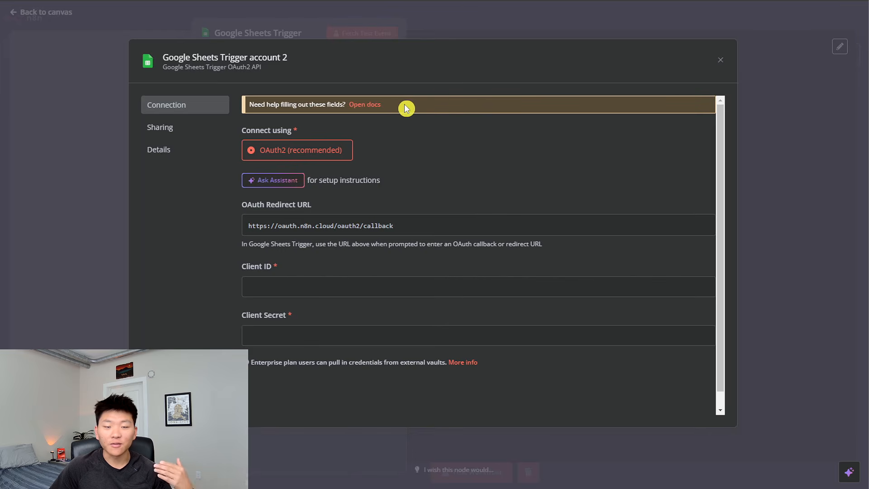
{"action": "left_click", "coordinate": [373, 107]}
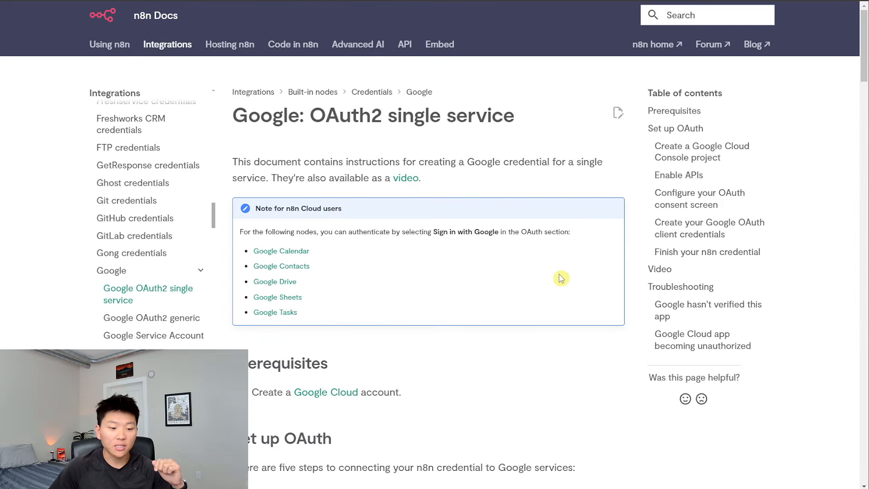
Step: Skim the Google OAuth2 single service instructions, covering prerequisites, the Cloud Console project and enabling APIs
{"action": "scroll", "coordinate": [507, 326], "scroll_direction": "down", "scroll_amount": 2}
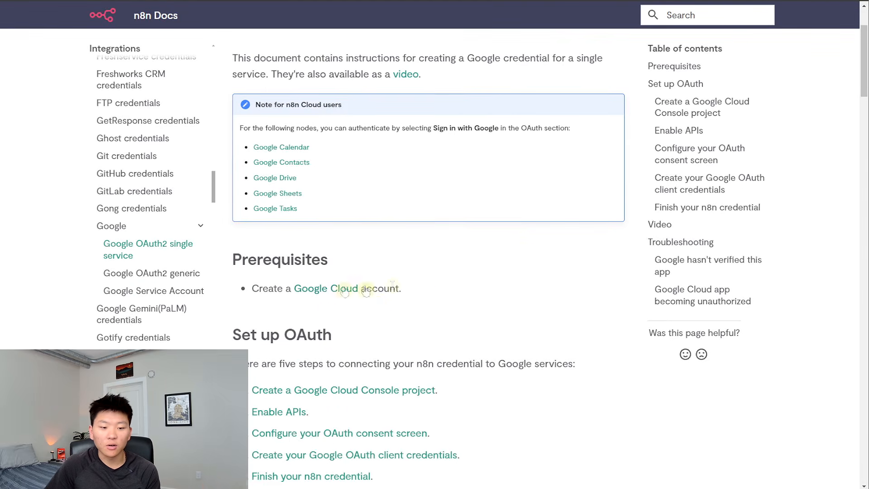
{"action": "scroll", "coordinate": [571, 281], "scroll_direction": "down", "scroll_amount": 7}
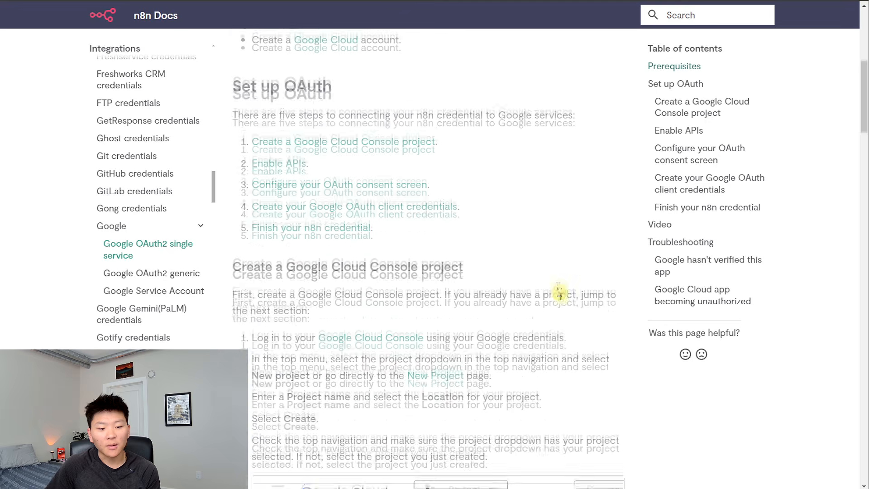
{"action": "scroll", "coordinate": [511, 330], "scroll_direction": "down", "scroll_amount": 8}
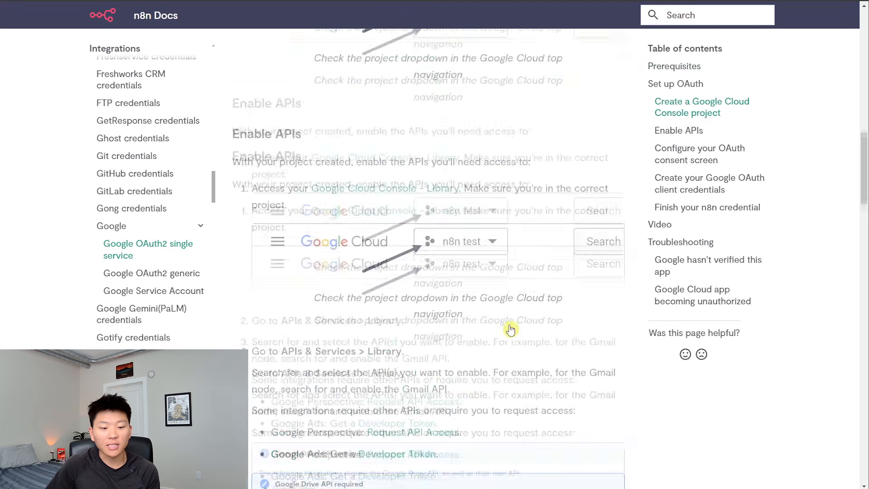
{"action": "scroll", "coordinate": [511, 334], "scroll_direction": "up", "scroll_amount": 7}
{"action": "scroll", "coordinate": [512, 334], "scroll_direction": "up", "scroll_amount": 10}
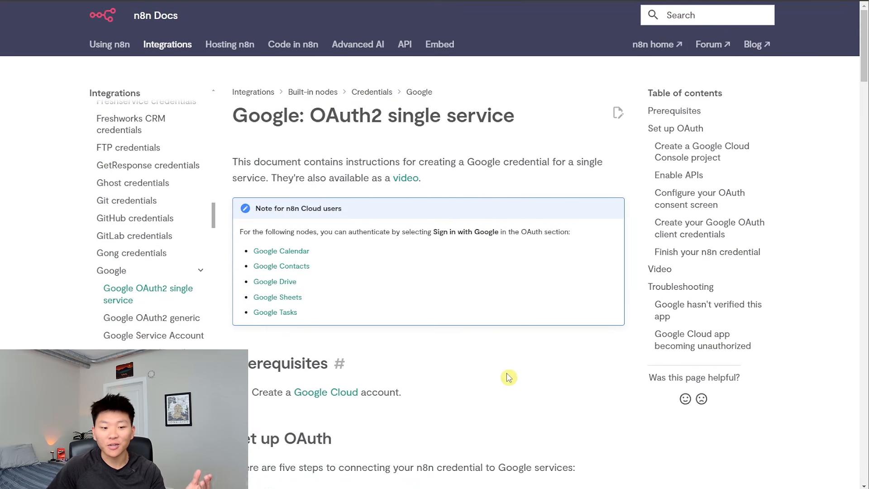
Step: Open Google Cloud from the documentation's prerequisites and select My First Project
{"action": "left_click", "coordinate": [338, 393]}
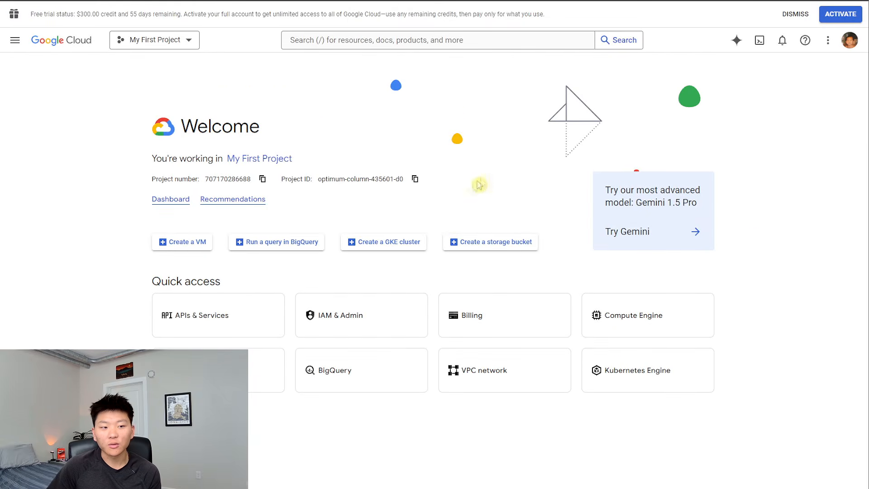
{"action": "left_click", "coordinate": [191, 41]}
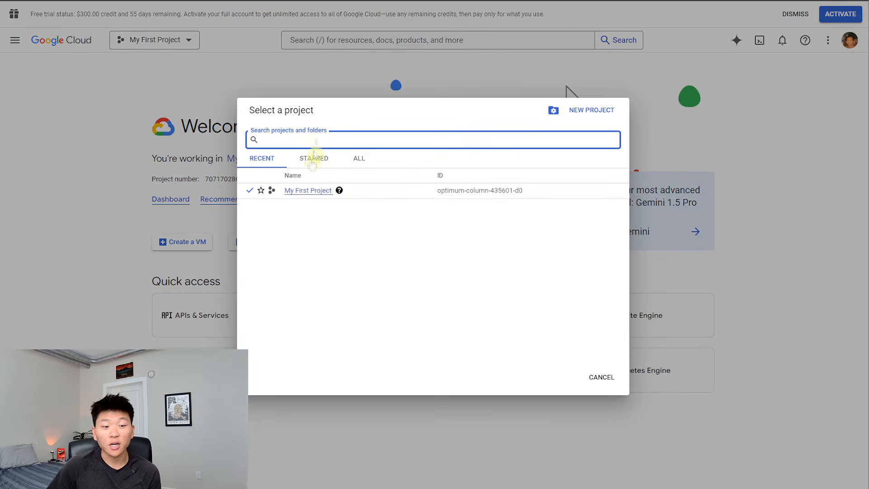
{"action": "left_click", "coordinate": [309, 191]}
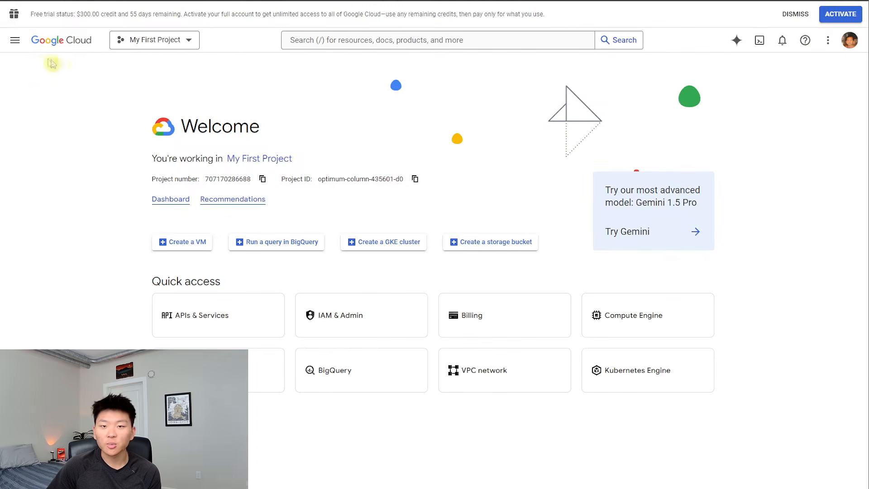
Step: Open the project's Enabled APIs & services page
{"action": "left_click", "coordinate": [18, 44]}
{"action": "mouse_move", "coordinate": [51, 150]}
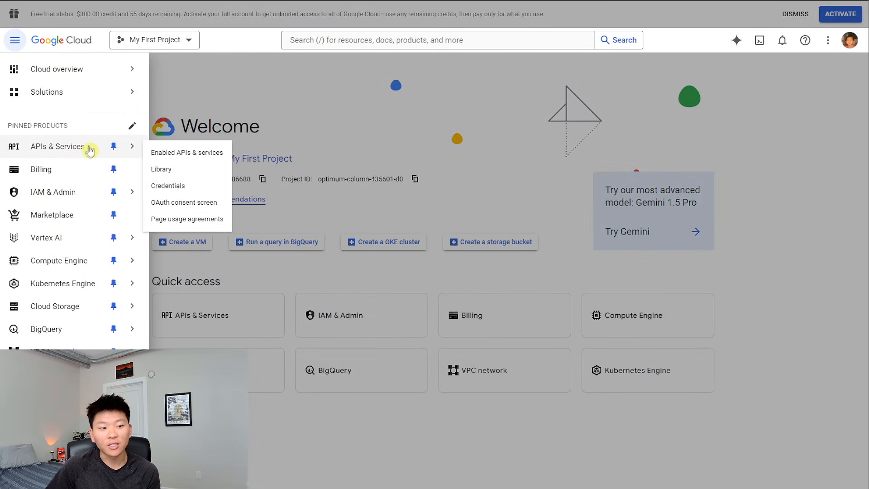
{"action": "left_click", "coordinate": [215, 157]}
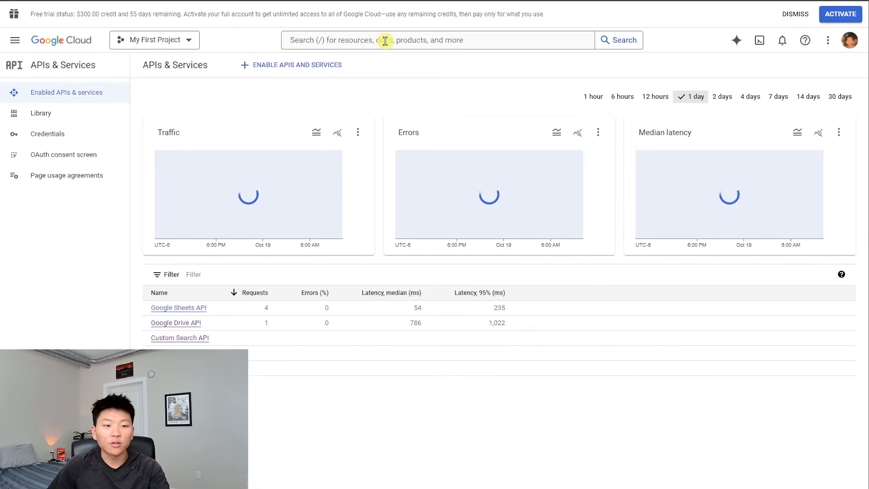
Step: Search Google Cloud for "google shee", open the Google Sheets API and check whether it is enabled
{"action": "left_click", "coordinate": [385, 41]}
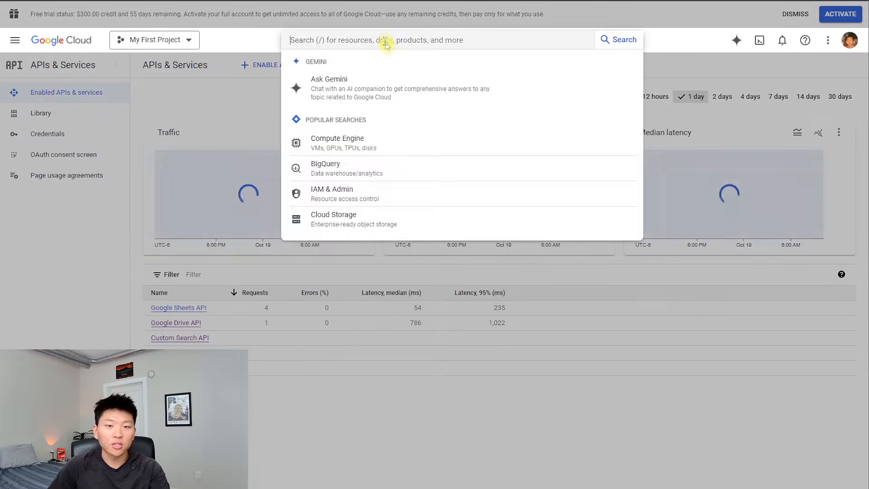
{"action": "type", "text": "google"}
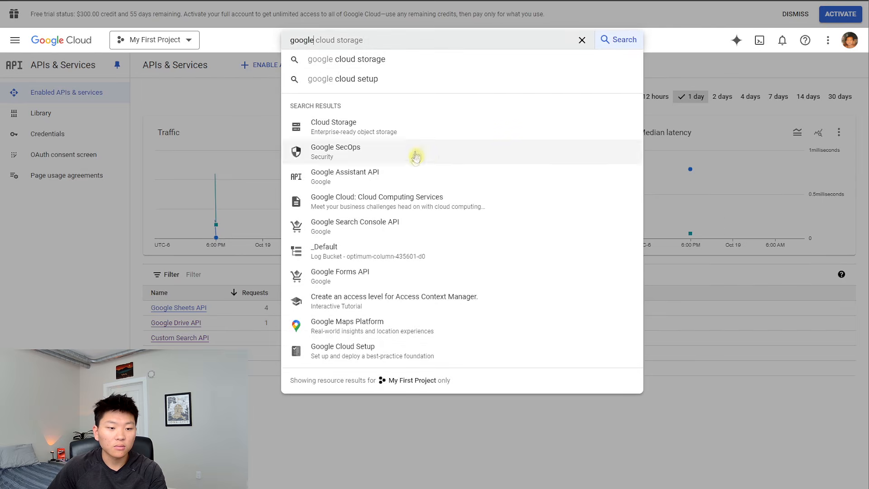
{"action": "type", "text": " shee"}
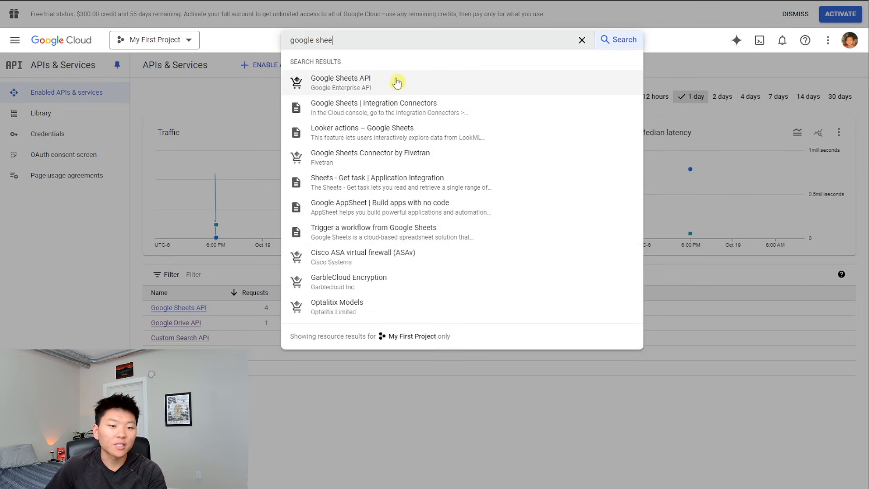
{"action": "left_click", "coordinate": [381, 81]}
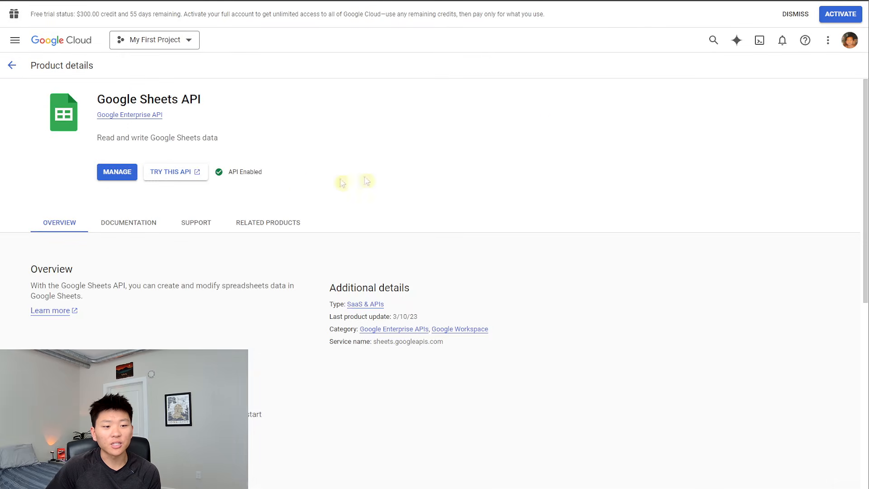
{"action": "left_click_drag", "start_coordinate": [226, 172], "coordinate": [285, 194]}
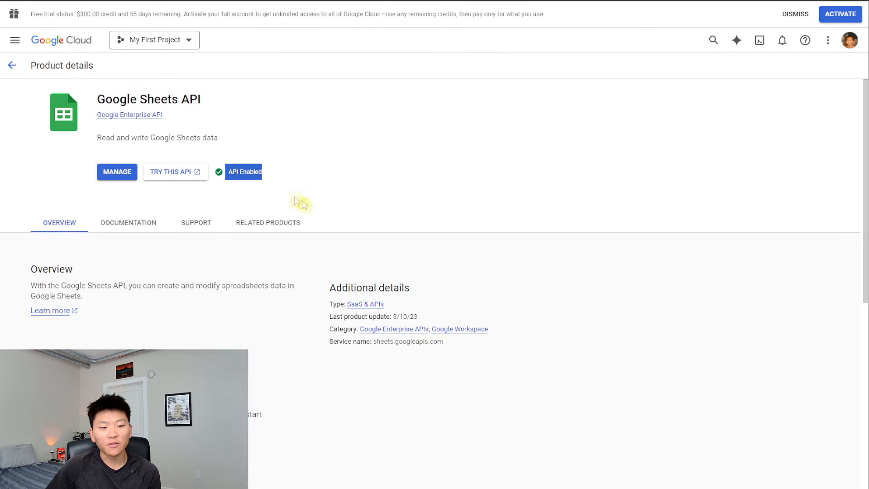
{"action": "left_click", "coordinate": [280, 170]}
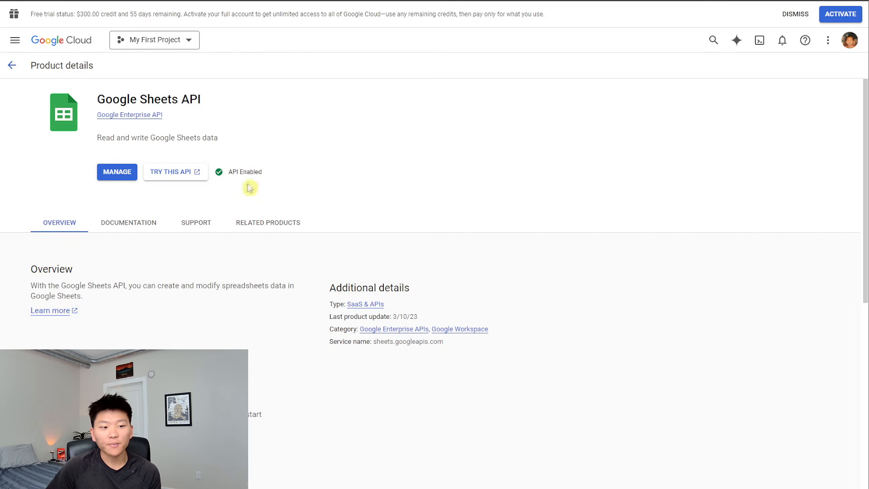
Step: Open the project's API credentials page and start creating an OAuth client ID
{"action": "left_click", "coordinate": [15, 40]}
{"action": "mouse_move", "coordinate": [89, 150]}
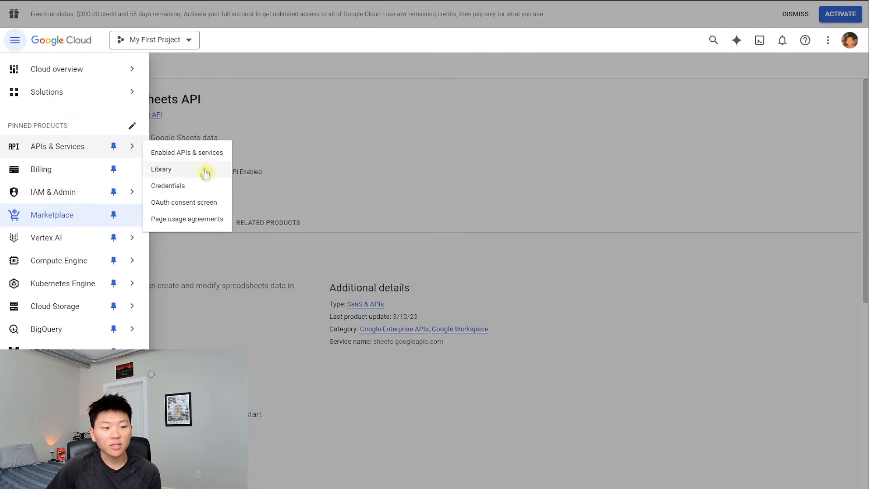
{"action": "left_click", "coordinate": [204, 193]}
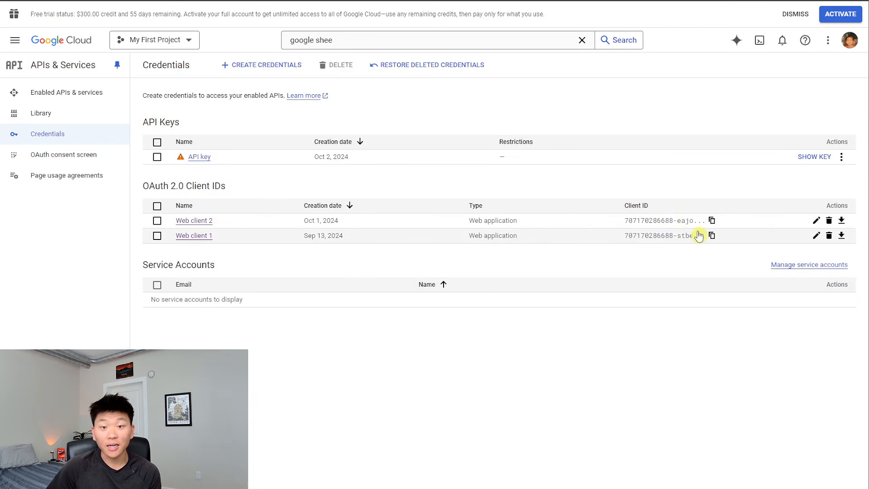
{"action": "left_click", "coordinate": [272, 65]}
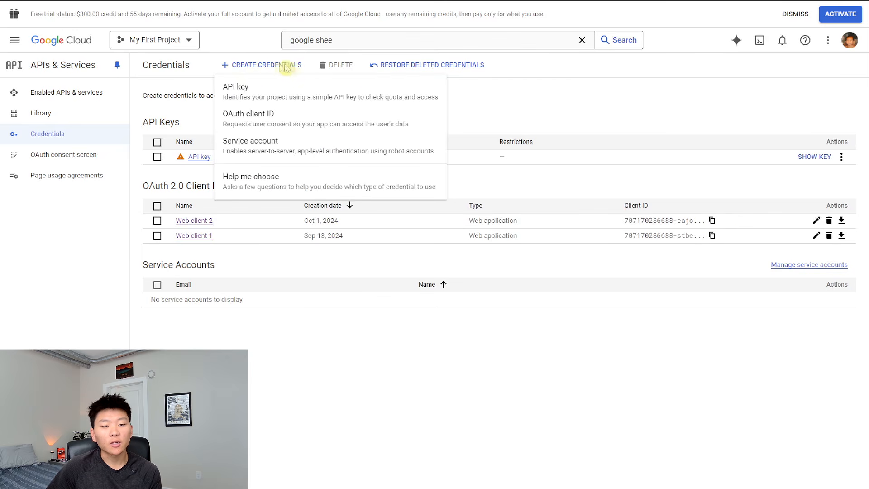
{"action": "left_click", "coordinate": [330, 121]}
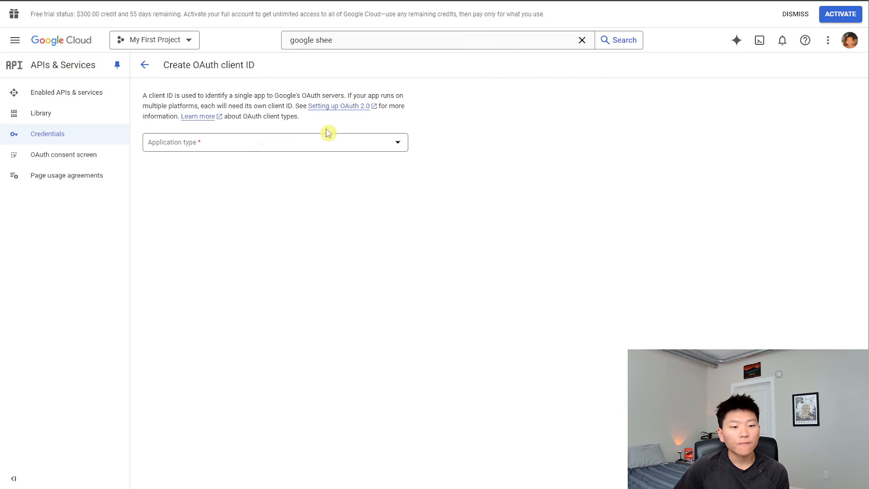
Step: Set the OAuth client's application type to Web application and name it Demo
{"action": "left_click", "coordinate": [383, 145]}
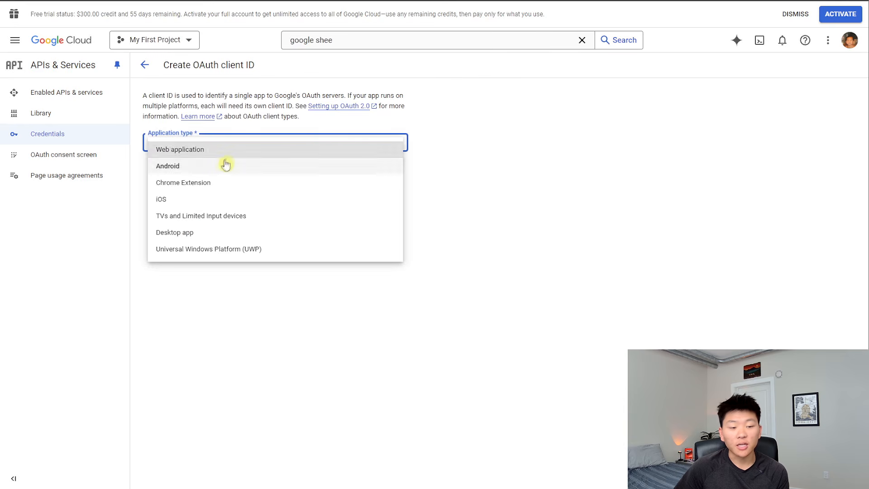
{"action": "left_click", "coordinate": [323, 153]}
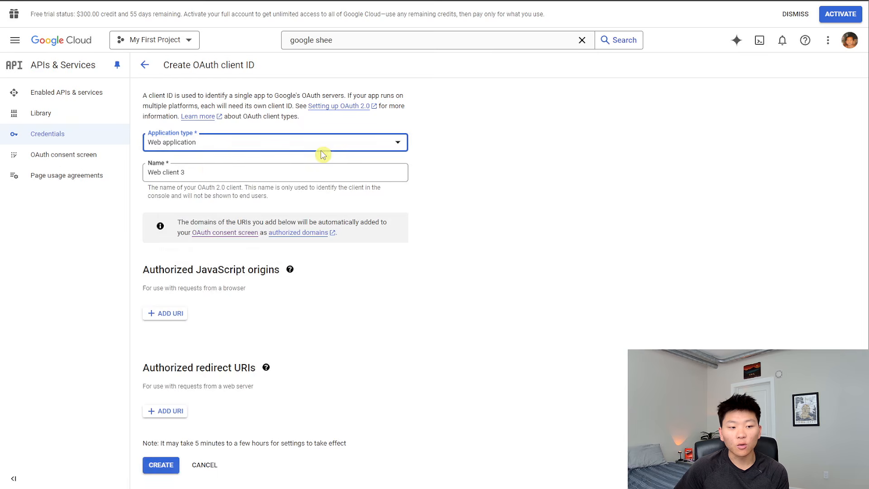
{"action": "triple_click", "coordinate": [208, 172]}
{"action": "type", "text": "De"}
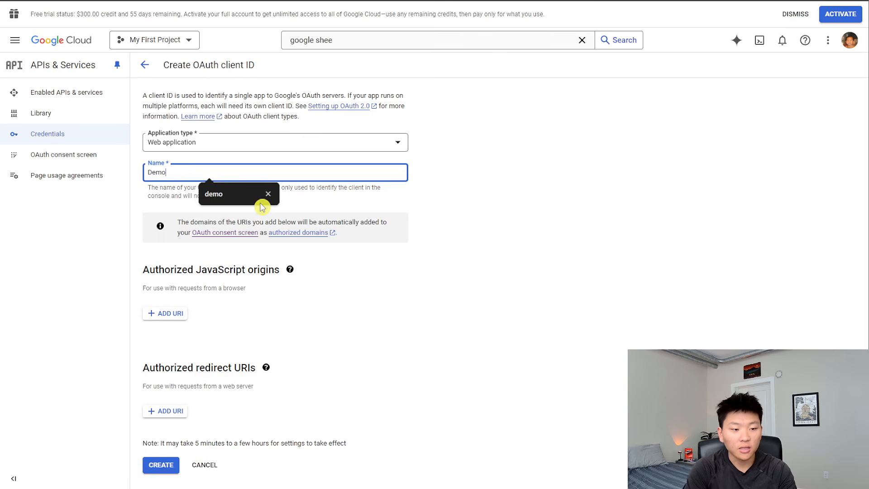
{"action": "type", "text": "mo"}
{"action": "left_click", "coordinate": [395, 352]}
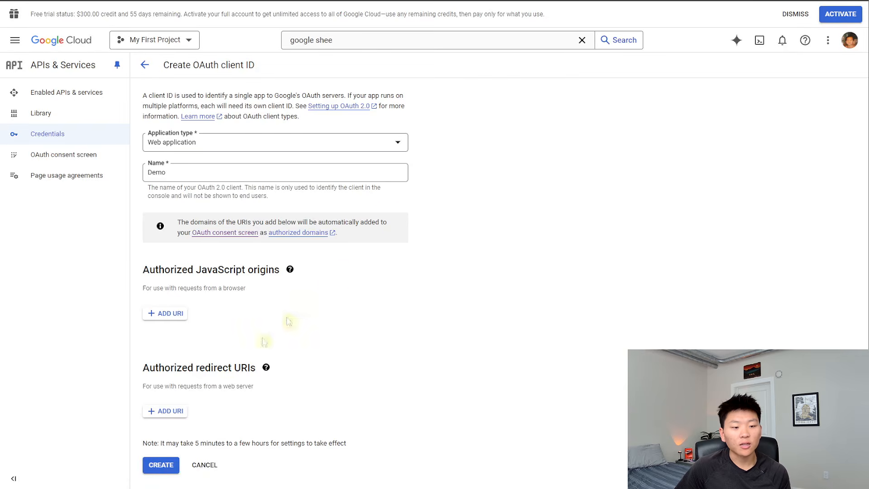
{"action": "left_click", "coordinate": [167, 411]}
{"action": "left_click", "coordinate": [248, 417]}
{"action": "type", "text": "https://oauth.n8n.cloud/oauth2/callback"}
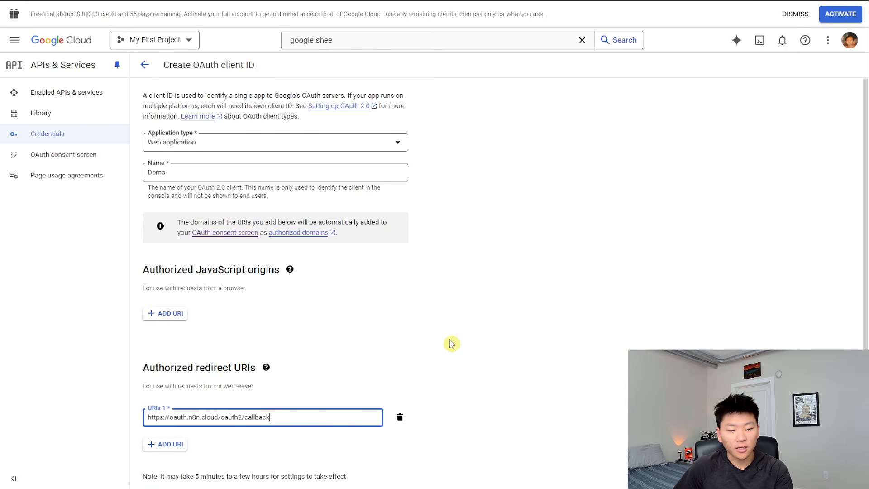
{"action": "left_click", "coordinate": [452, 344]}
{"action": "scroll", "coordinate": [436, 375], "scroll_direction": "down", "scroll_amount": 1}
{"action": "left_click", "coordinate": [161, 469]}
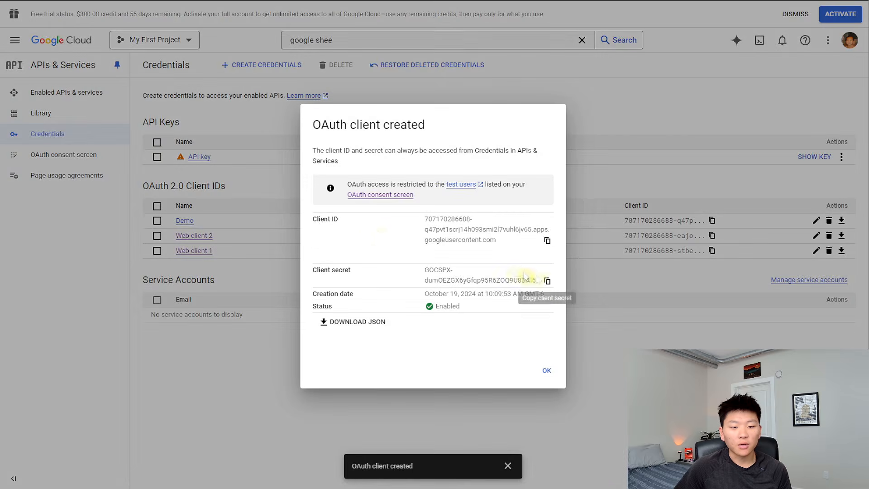
Step: Copy the new OAuth client's ID and client secret from Google Cloud into the Google Sheets Trigger credential in n8n
{"action": "left_click", "coordinate": [548, 242]}
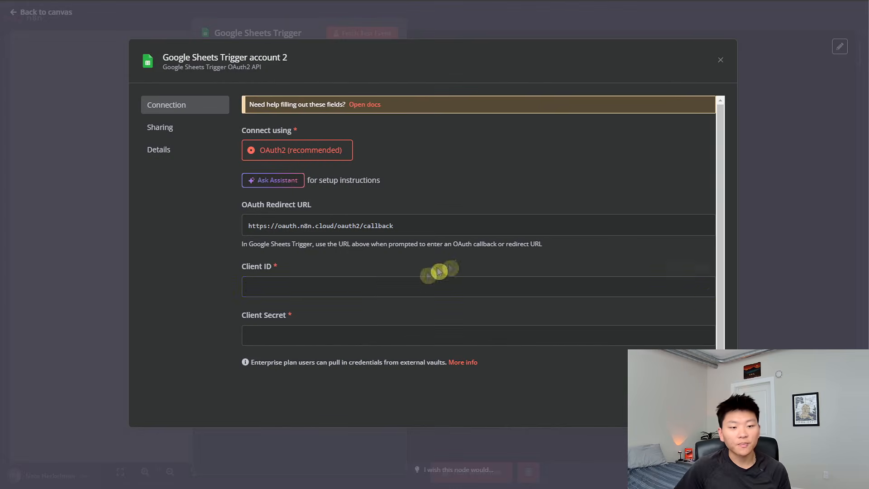
{"action": "left_click", "coordinate": [365, 287]}
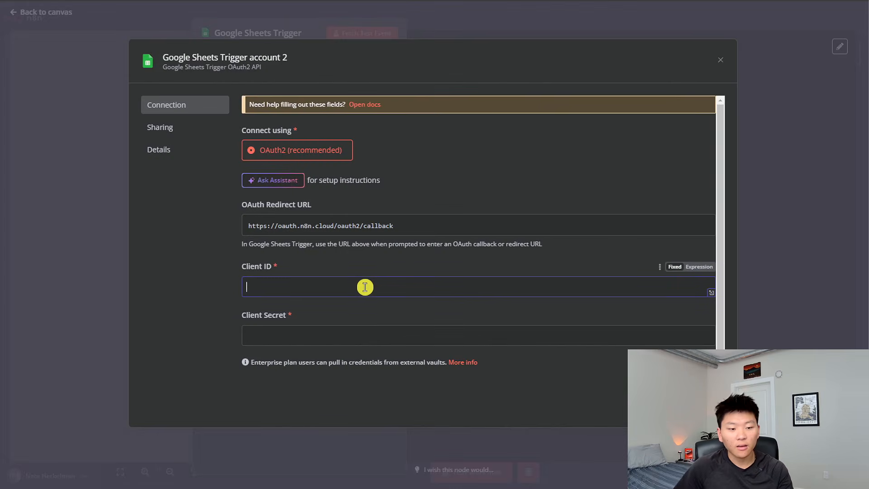
{"action": "key", "text": "ctrl+v"}
{"action": "left_click", "coordinate": [389, 335]}
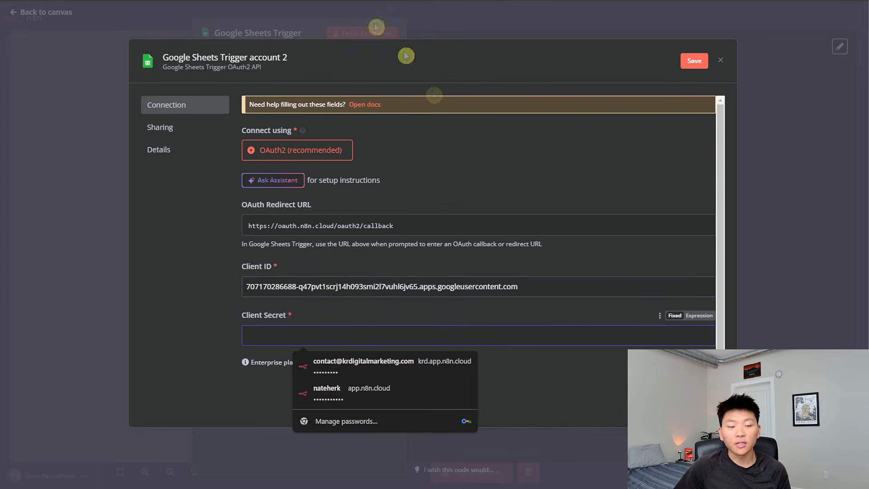
{"action": "key", "text": "ctrl+Tab"}
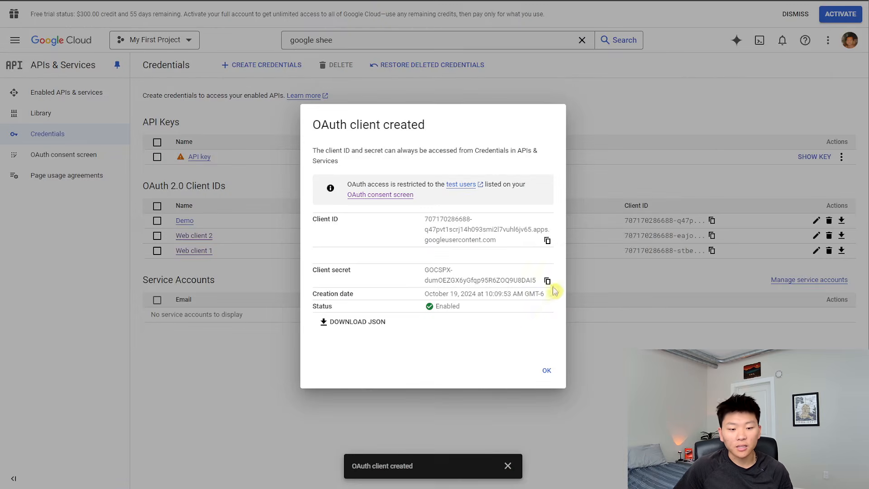
{"action": "left_click", "coordinate": [548, 281]}
{"action": "key", "text": "ctrl+shift+Tab"}
{"action": "key", "text": "ctrl+v"}
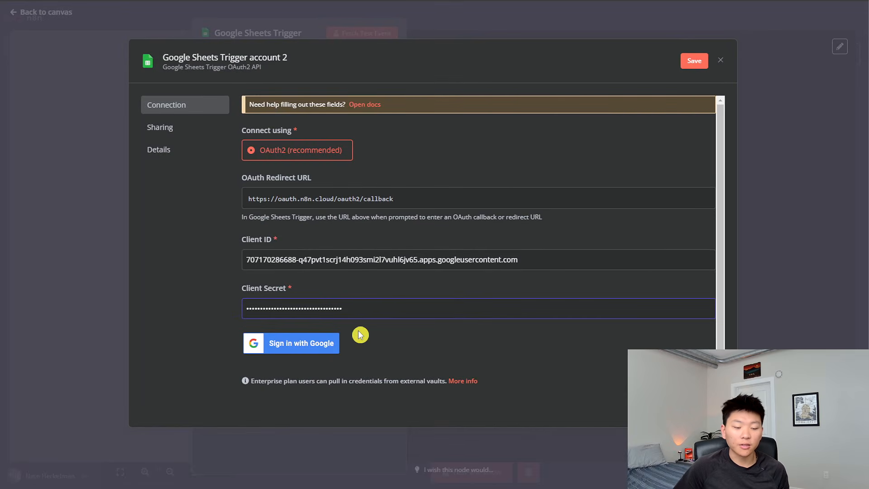
Step: Start the Google sign-in for the Google Sheets Trigger credential and choose the Google account to connect
{"action": "left_click", "coordinate": [313, 345]}
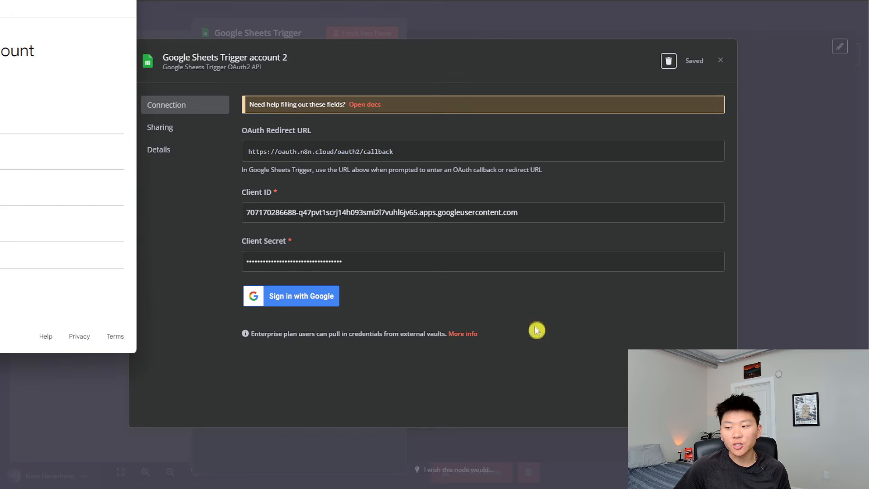
{"action": "left_click", "coordinate": [27, 187]}
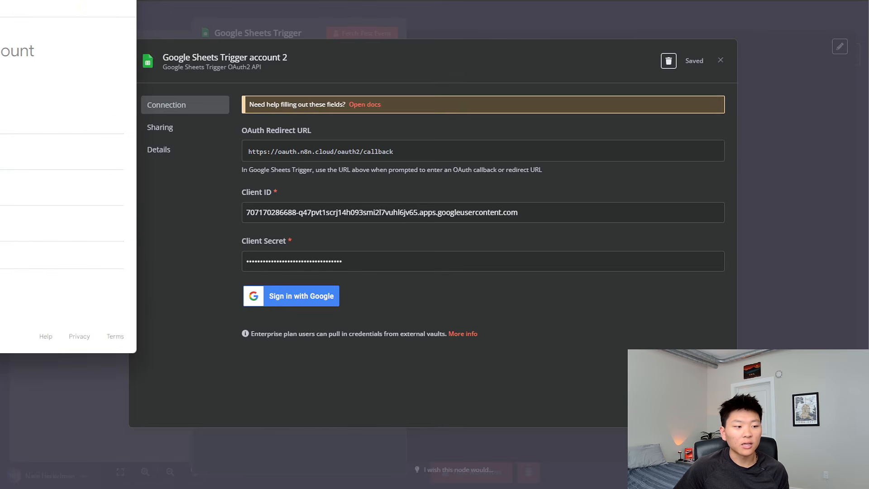
{"action": "left_click_drag", "start_coordinate": [24, 0], "coordinate": [161, 21]}
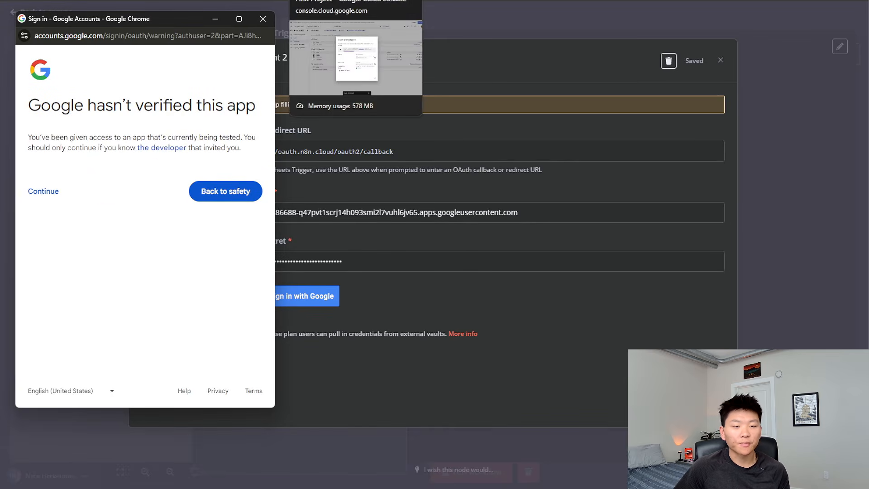
Step: Examine the publishing status and test users on the project's OAuth consent screen in Google Cloud
{"action": "left_click", "coordinate": [330, 0]}
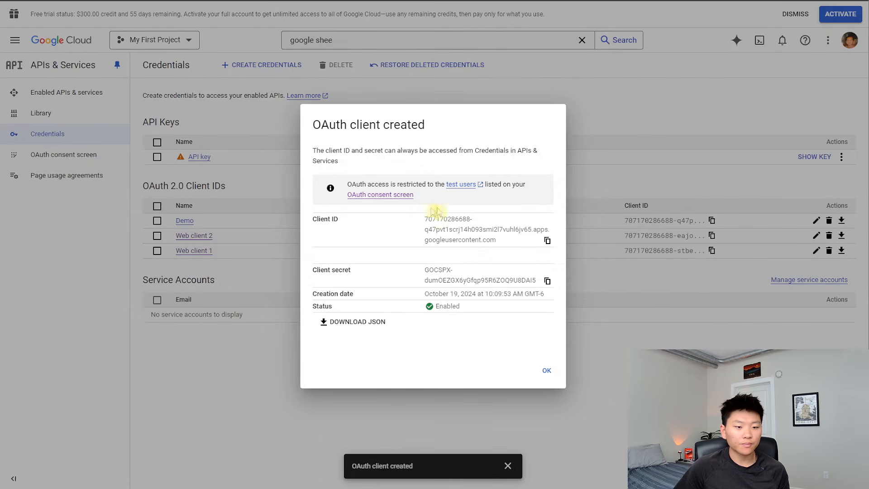
{"action": "left_click", "coordinate": [546, 370]}
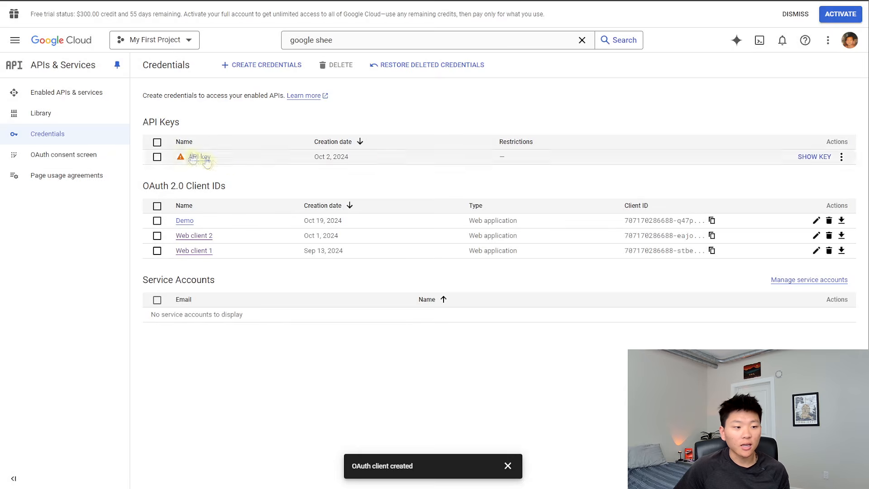
{"action": "left_click", "coordinate": [40, 156]}
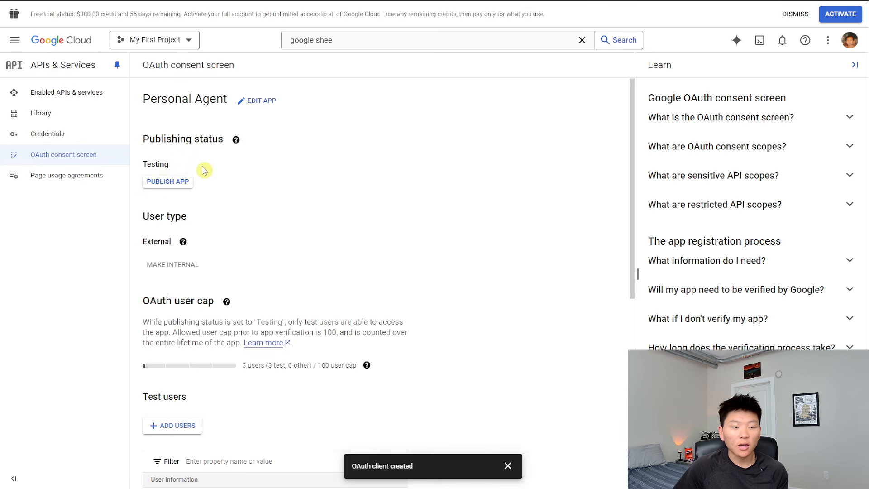
{"action": "scroll", "coordinate": [424, 226], "scroll_direction": "down", "scroll_amount": 5}
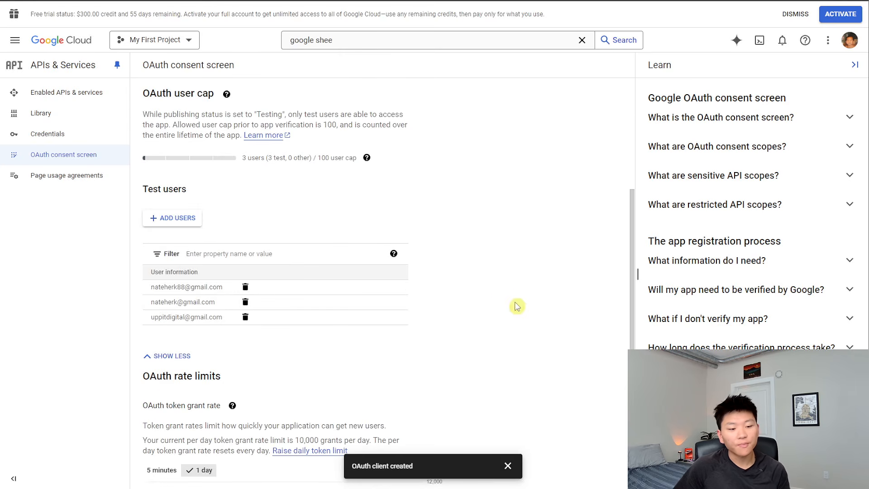
{"action": "scroll", "coordinate": [197, 179], "scroll_direction": "down", "scroll_amount": 1}
{"action": "left_click_drag", "start_coordinate": [152, 238], "coordinate": [265, 282]}
{"action": "left_click", "coordinate": [494, 239]}
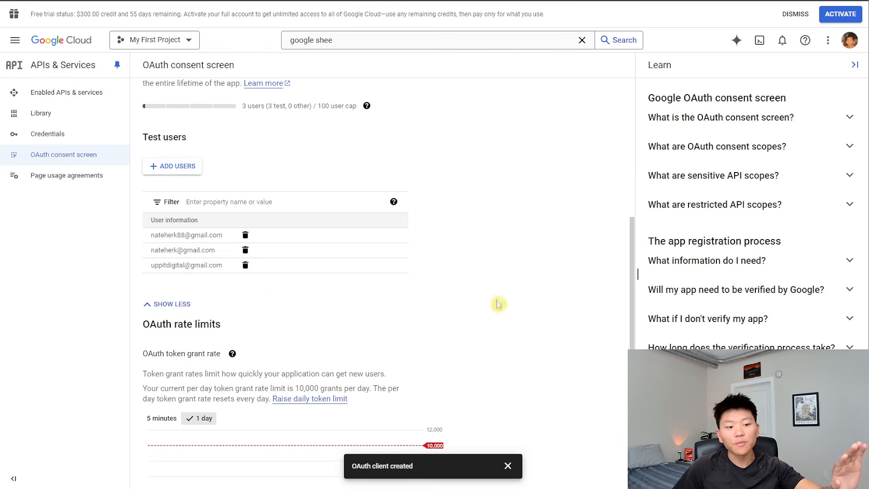
{"action": "scroll", "coordinate": [500, 301], "scroll_direction": "up", "scroll_amount": 5}
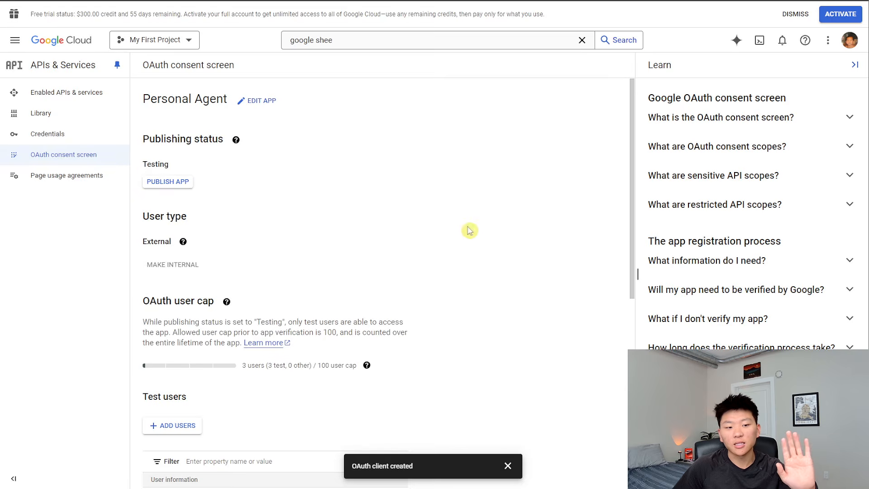
{"action": "scroll", "coordinate": [518, 317], "scroll_direction": "down", "scroll_amount": 5}
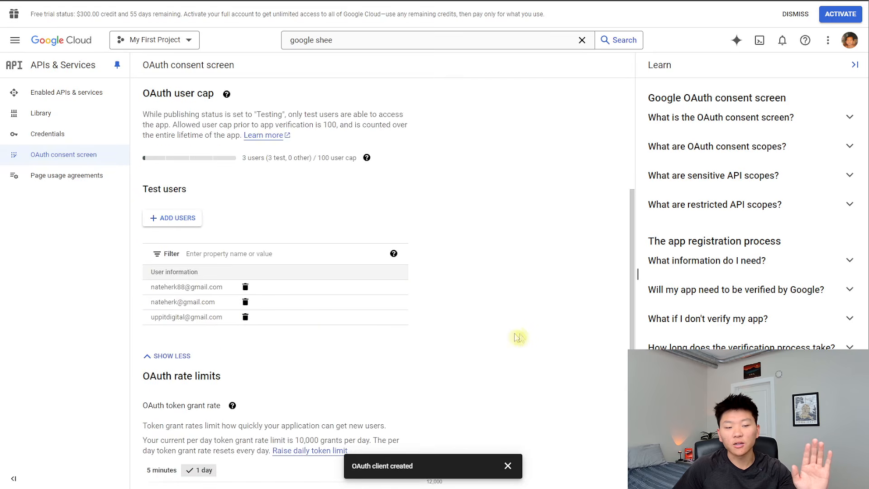
{"action": "scroll", "coordinate": [511, 338], "scroll_direction": "up", "scroll_amount": 5}
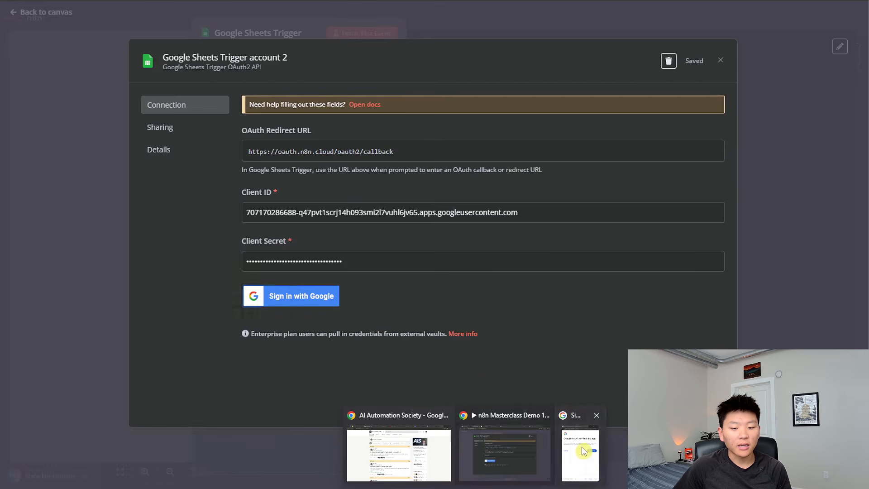
Step: Continue past the unverified-app warning, grant n8n.cloud all requested Drive and Sheets access, and close the connected credential
{"action": "left_click", "coordinate": [314, 290]}
{"action": "left_click", "coordinate": [50, 191]}
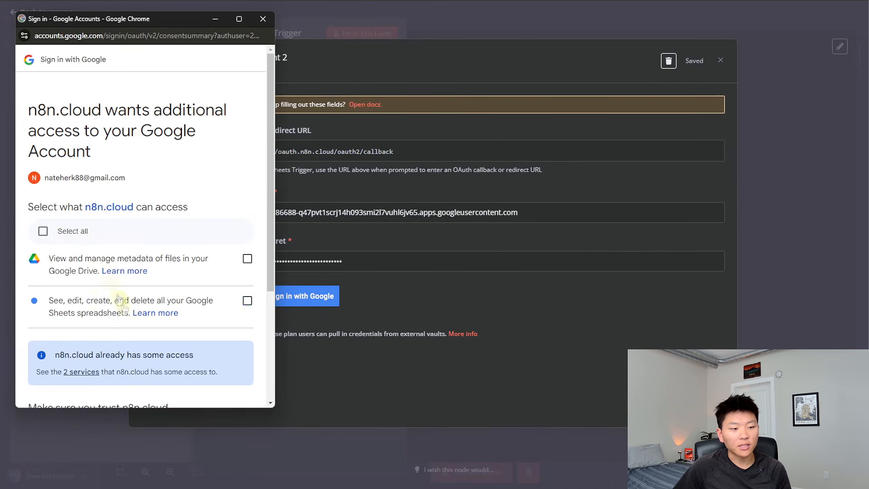
{"action": "left_click", "coordinate": [43, 231]}
{"action": "scroll", "coordinate": [200, 281], "scroll_direction": "down", "scroll_amount": 3}
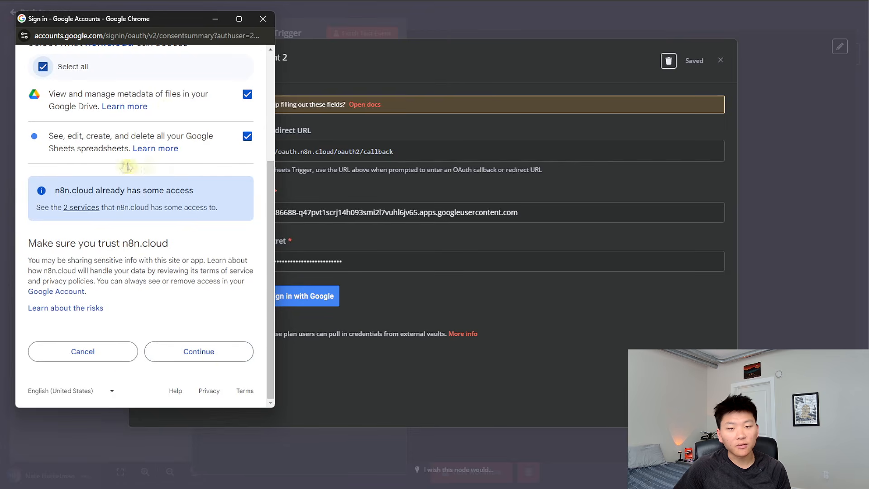
{"action": "left_click", "coordinate": [198, 351]}
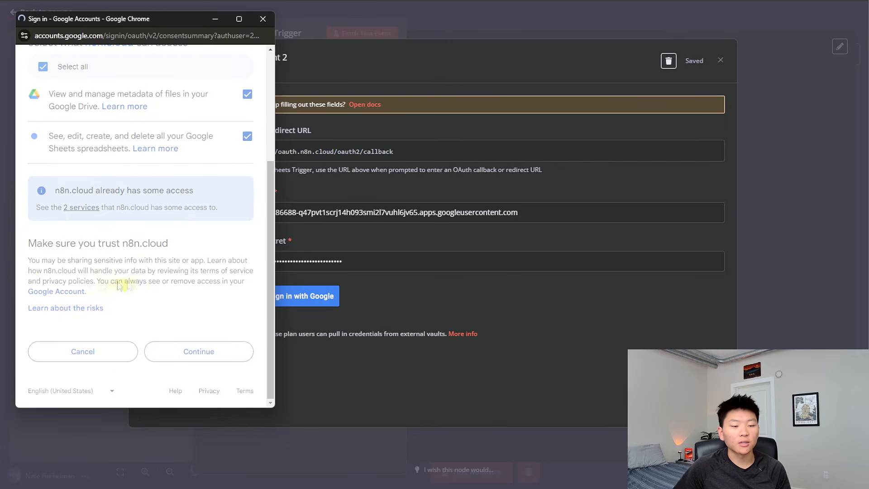
{"action": "left_click", "coordinate": [263, 19]}
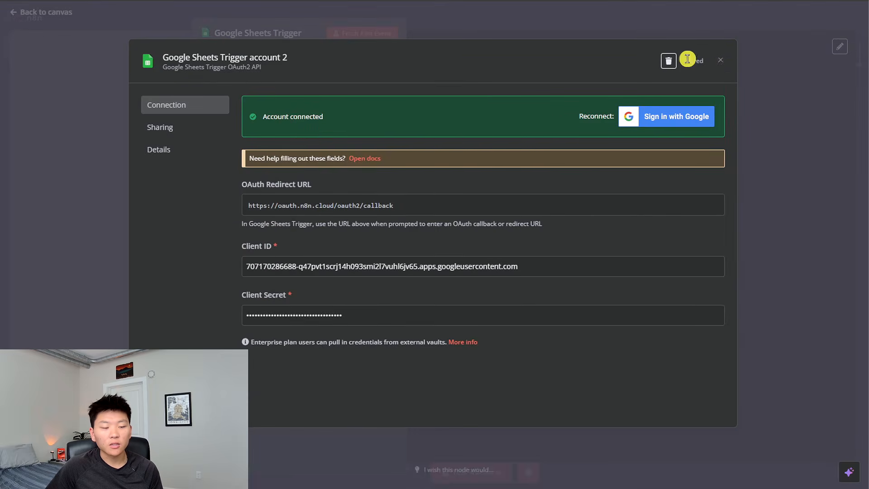
{"action": "left_click", "coordinate": [721, 61]}
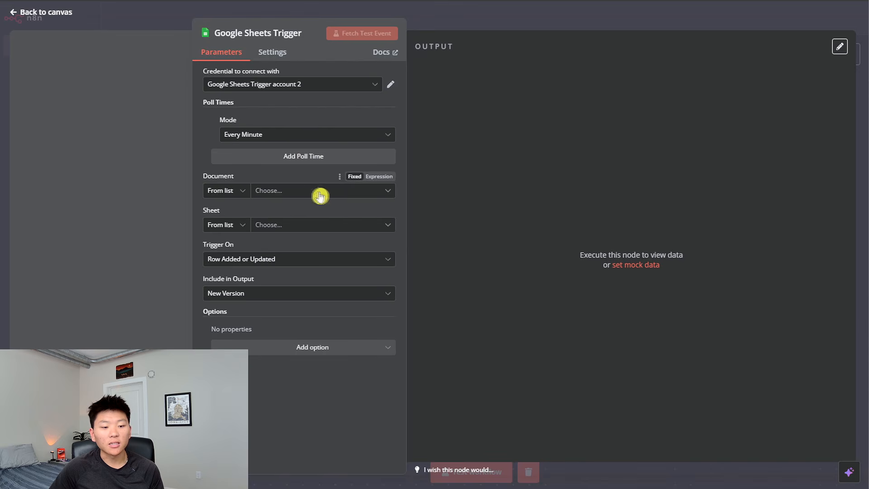
Step: Set the Google Sheets Trigger to watch Sheet1 of the Customer Orders document, both chosen from the list
{"action": "left_click", "coordinate": [245, 194]}
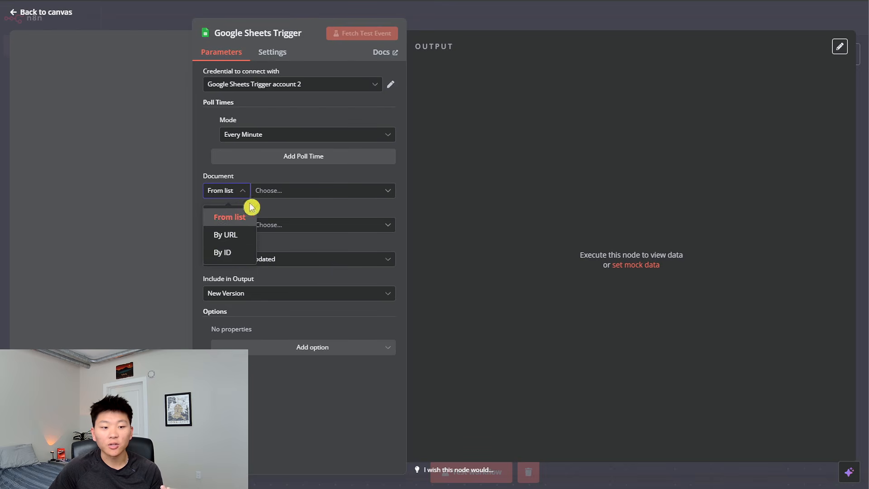
{"action": "left_click", "coordinate": [226, 217]}
{"action": "left_click", "coordinate": [332, 192]}
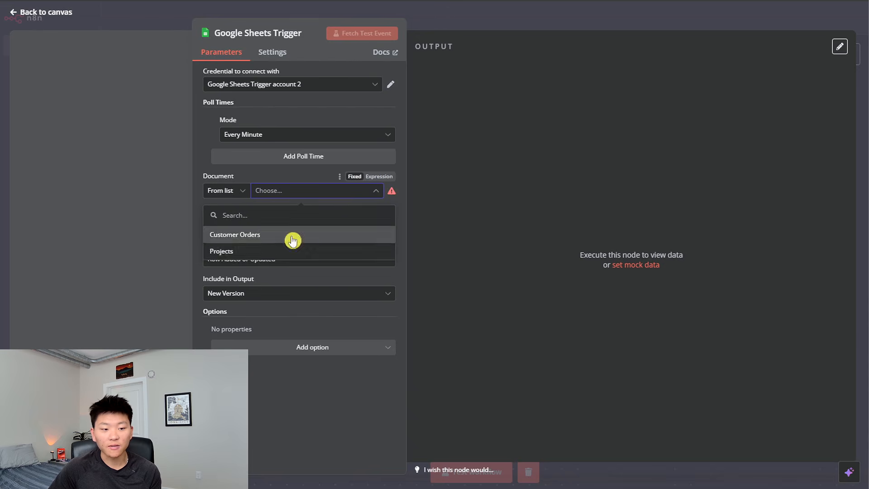
{"action": "left_click", "coordinate": [319, 235]}
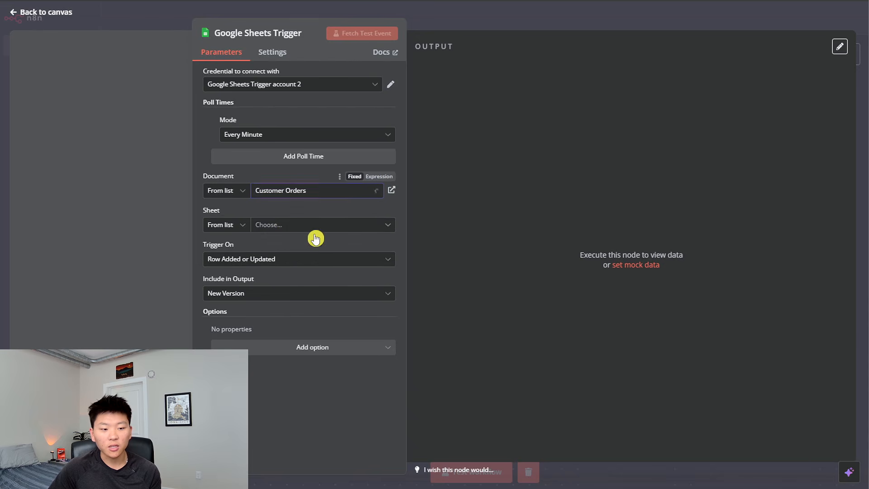
{"action": "left_click", "coordinate": [325, 227]}
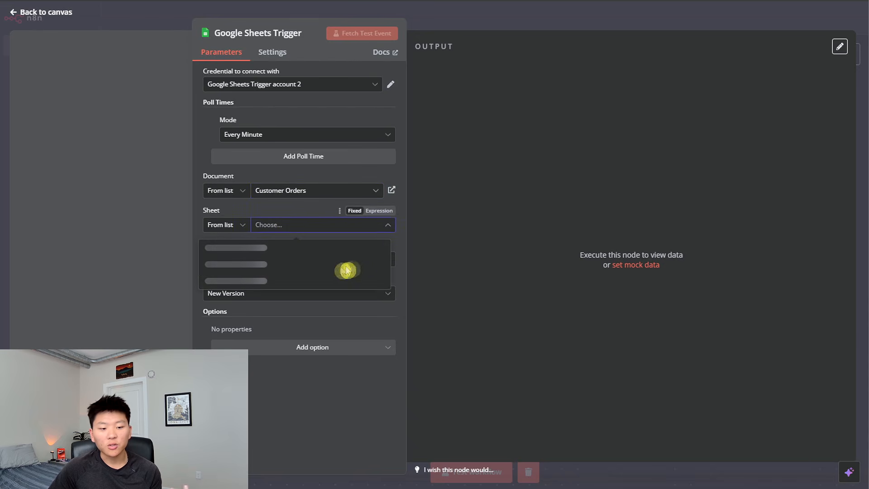
{"action": "left_click", "coordinate": [310, 250]}
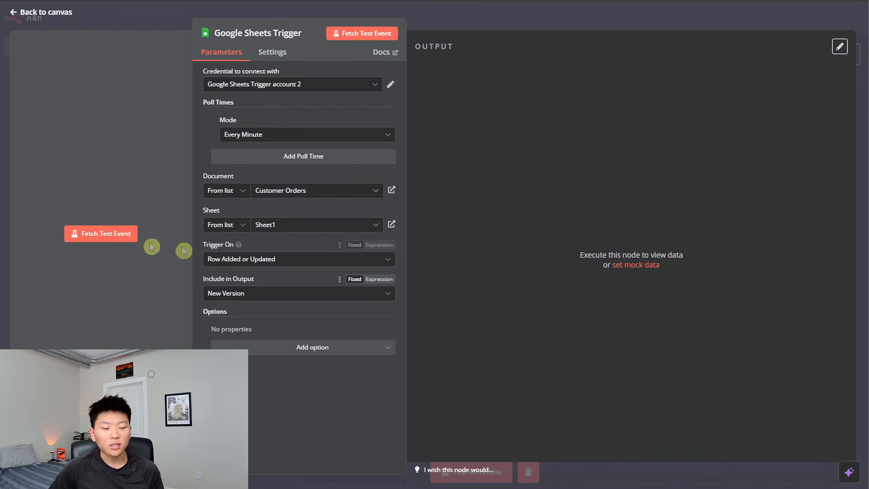
Step: Fetch a test event for the Google Sheets Trigger, compare it with the Customer Orders spreadsheet, and return to the canvas
{"action": "left_click", "coordinate": [99, 239]}
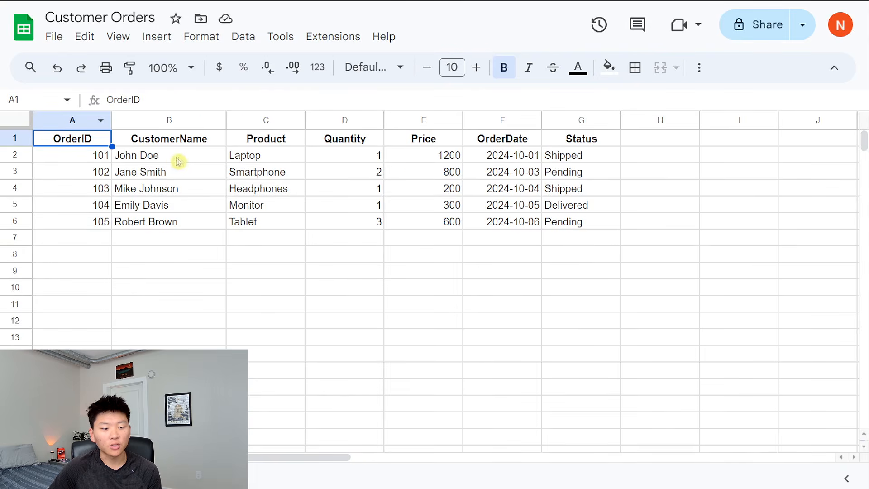
{"action": "left_click_drag", "start_coordinate": [178, 161], "coordinate": [190, 222]}
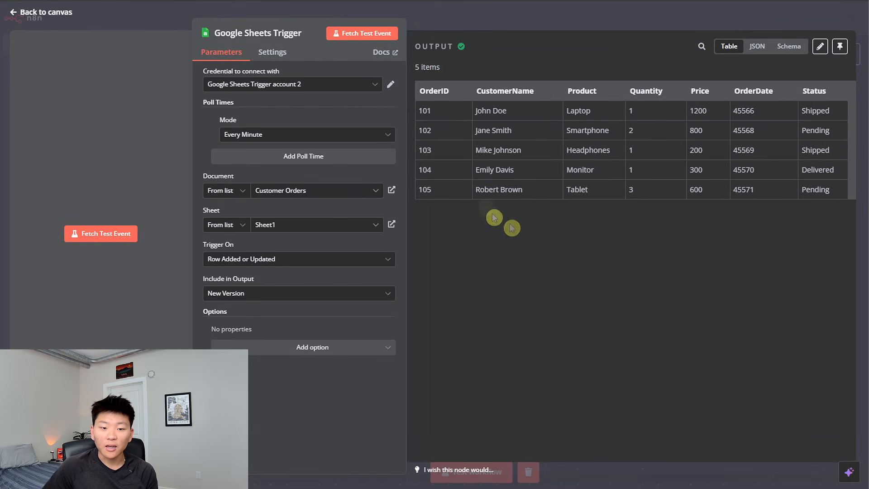
{"action": "left_click", "coordinate": [584, 12]}
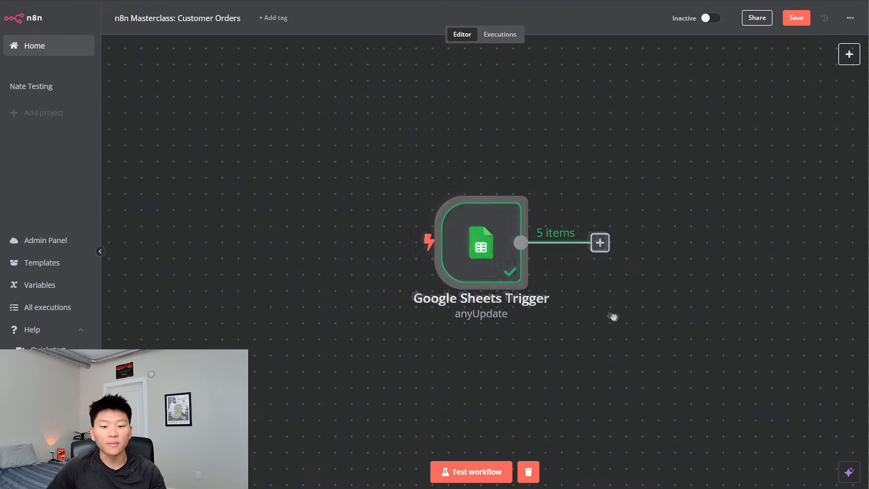
Step: Add an OpenAI node with the Message a model action after the Google Sheets Trigger
{"action": "left_click", "coordinate": [460, 202]}
{"action": "type", "text": "open"}
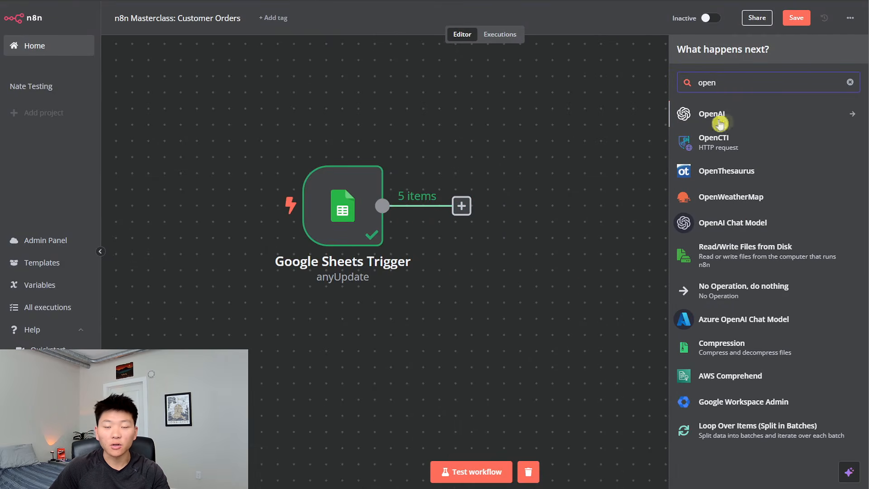
{"action": "left_click", "coordinate": [748, 116]}
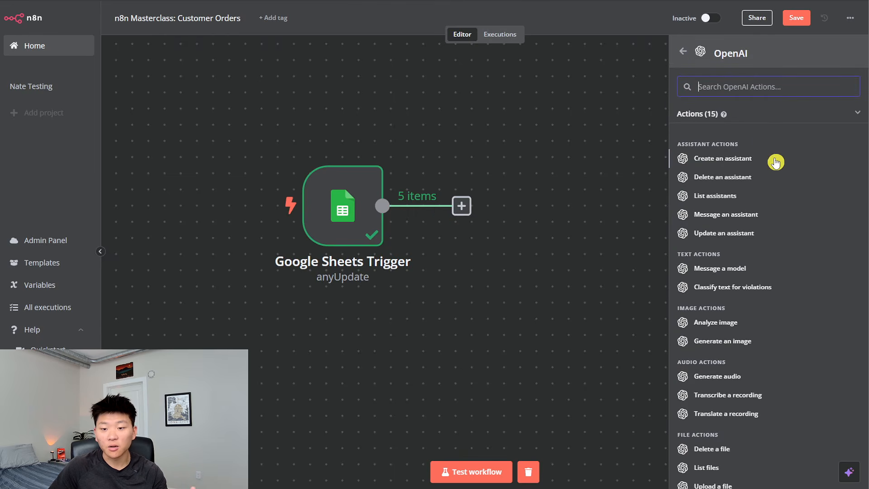
{"action": "scroll", "coordinate": [751, 208], "scroll_direction": "down", "scroll_amount": 1}
{"action": "scroll", "coordinate": [753, 208], "scroll_direction": "up", "scroll_amount": 2}
{"action": "scroll", "coordinate": [727, 394], "scroll_direction": "down", "scroll_amount": 3}
{"action": "scroll", "coordinate": [689, 403], "scroll_direction": "up", "scroll_amount": 3}
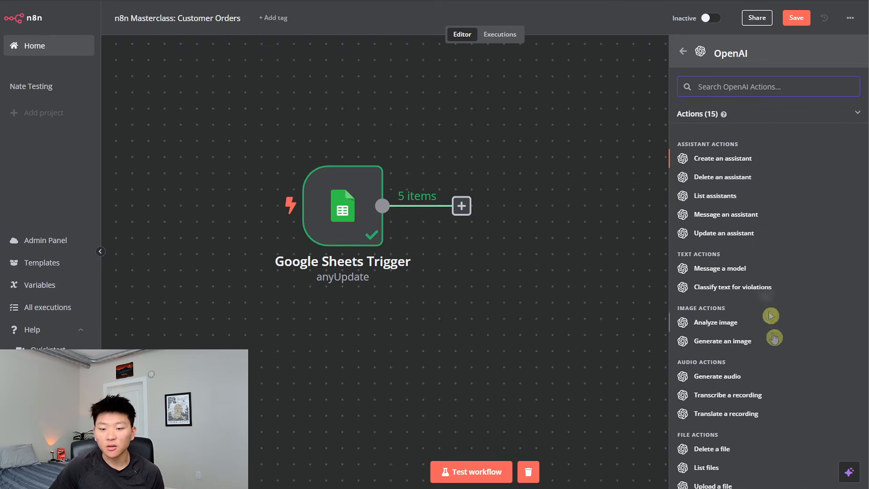
{"action": "left_click", "coordinate": [754, 272]}
Step: Rename the OpenAI node to Summarize
{"action": "left_click", "coordinate": [335, 32]}
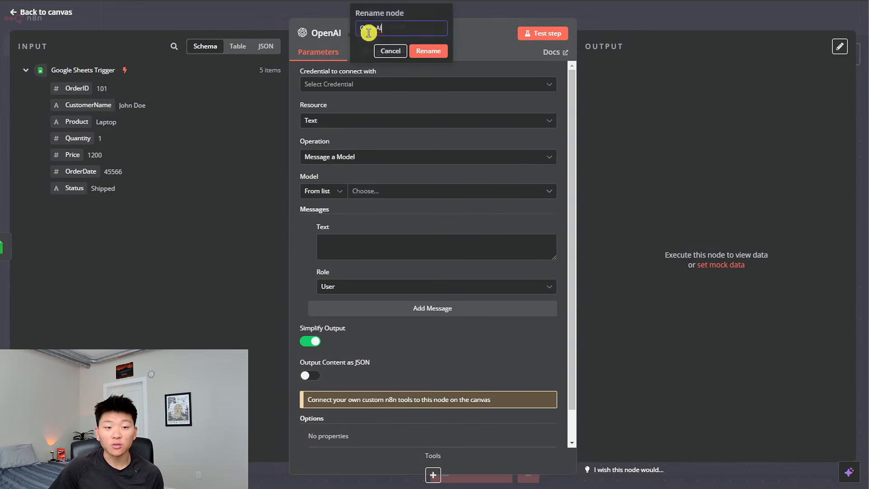
{"action": "type", "text": "Summarize"}
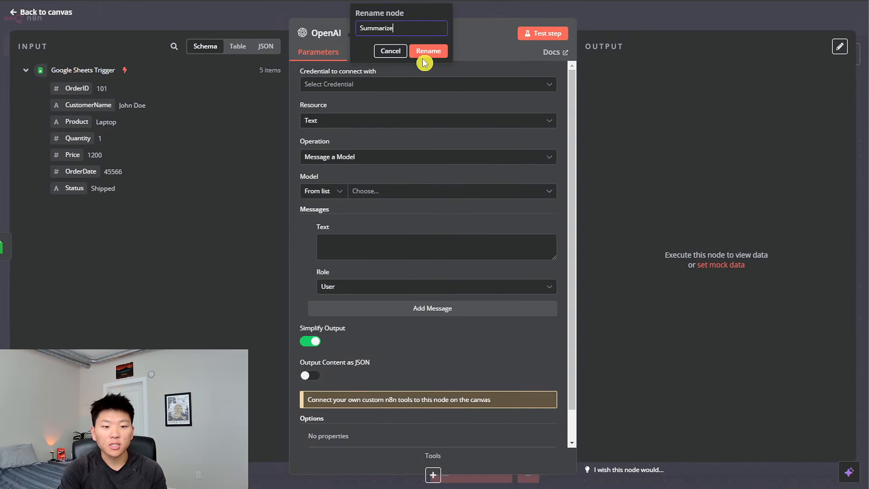
{"action": "left_click", "coordinate": [424, 56]}
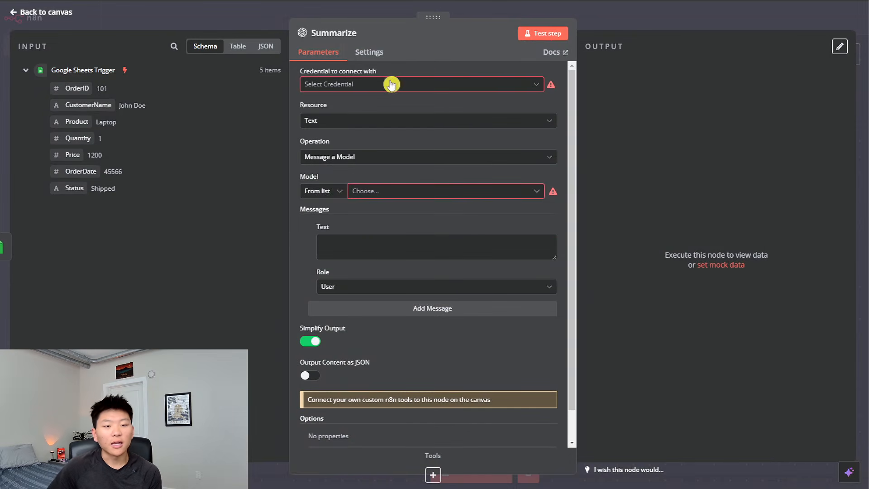
Step: Start a new OpenAI credential for the Summarize node and switch to the OpenAI platform's API keys page
{"action": "left_click", "coordinate": [496, 87]}
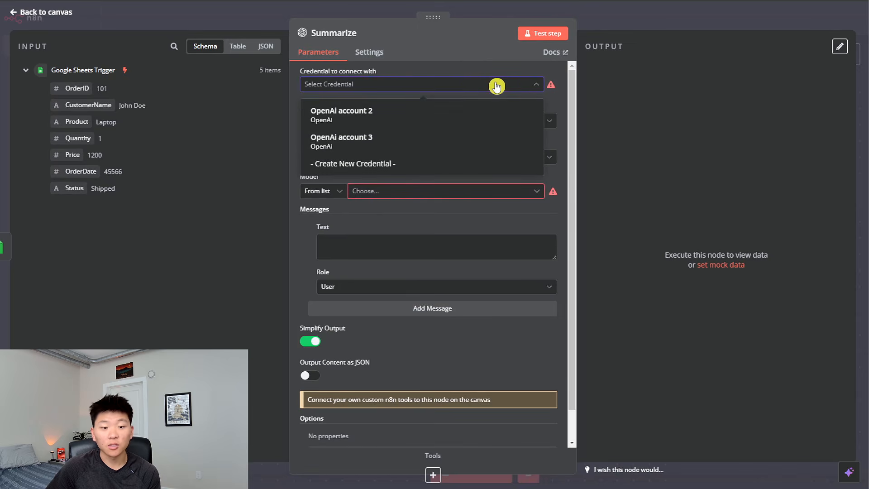
{"action": "left_click", "coordinate": [410, 166]}
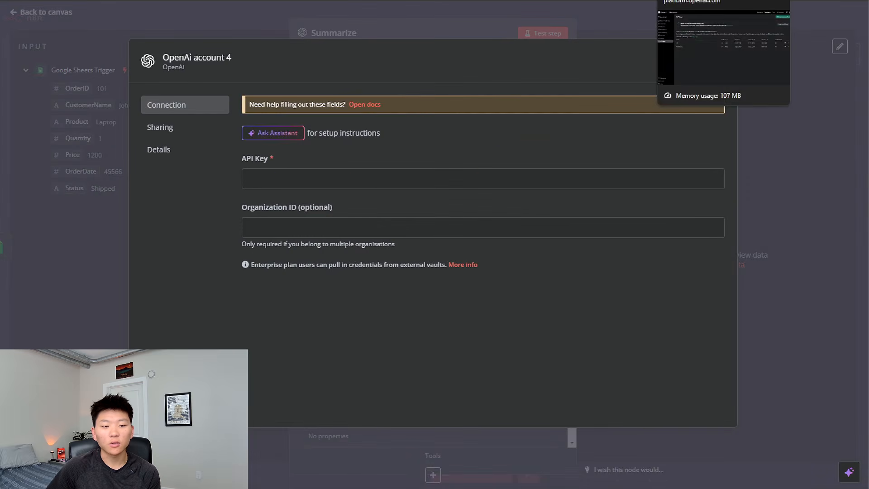
{"action": "left_click", "coordinate": [697, 0]}
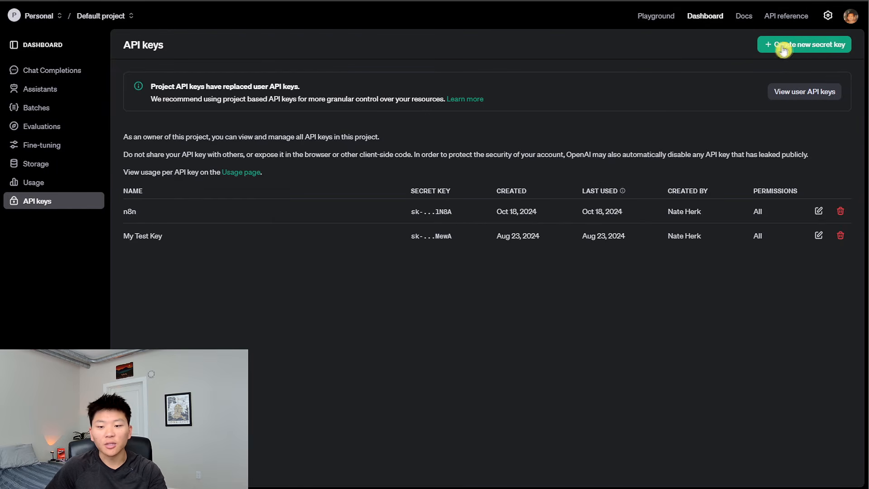
Step: Create a new OpenAI secret key named demo and copy it
{"action": "left_click", "coordinate": [805, 48]}
{"action": "type", "text": "demo"}
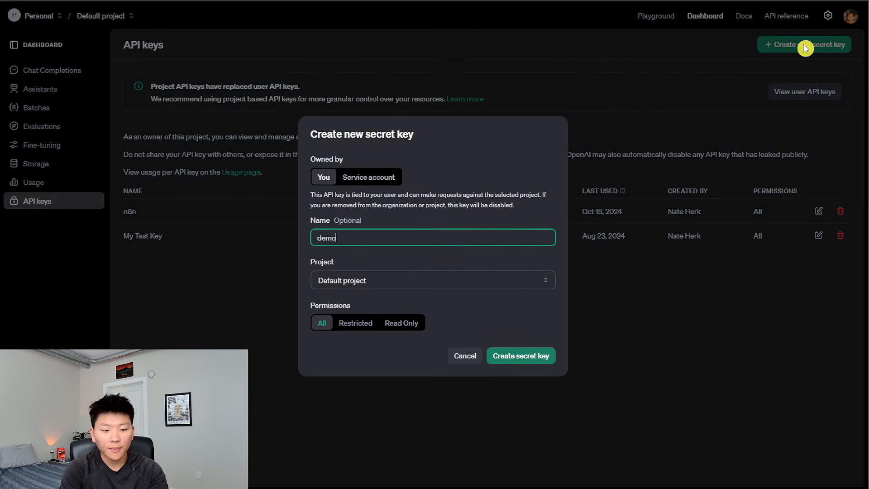
{"action": "key", "text": "Return"}
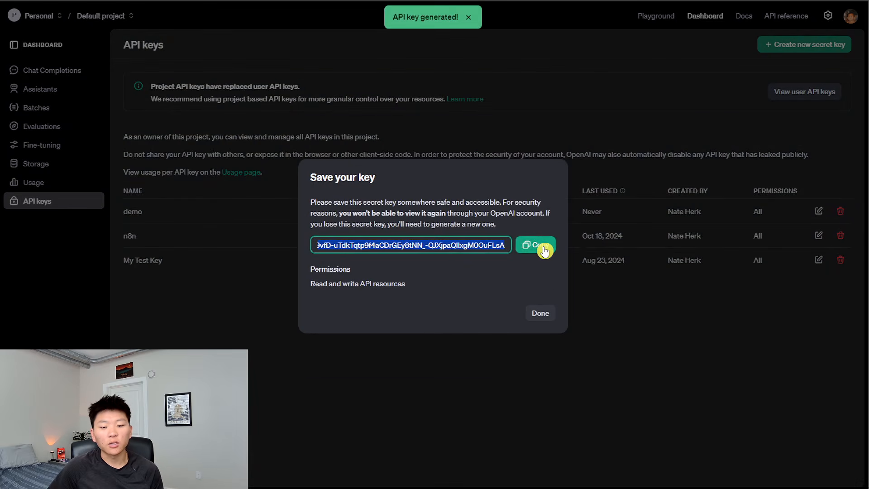
{"action": "left_click", "coordinate": [544, 247]}
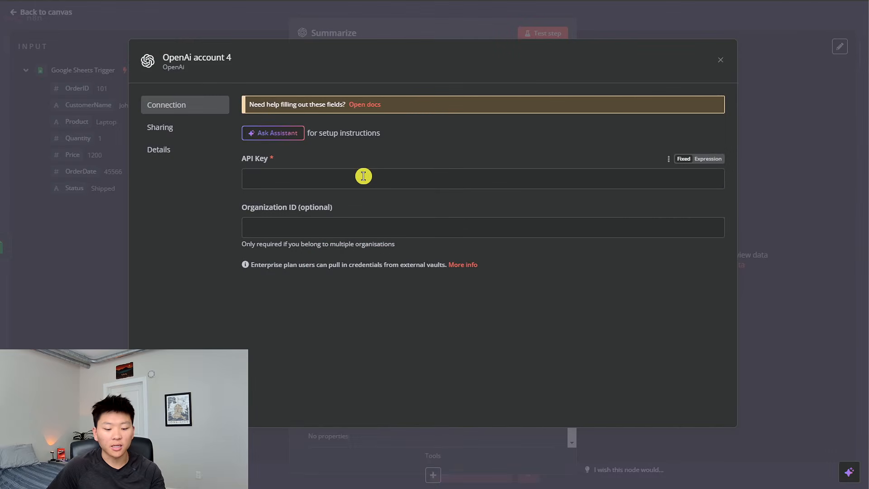
Step: Back in n8n, paste the copied key as the new OpenAI credential's API Key and save the credential
{"action": "left_click", "coordinate": [363, 175]}
{"action": "key", "text": "ctrl+v"}
{"action": "left_click", "coordinate": [696, 63]}
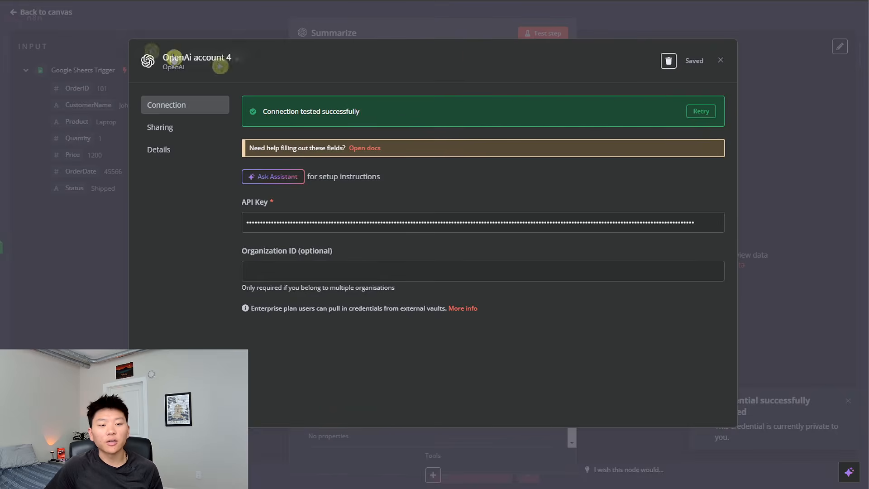
Step: Rename the OpenAI credential to Demo, save it and return to the Summarize node
{"action": "left_click", "coordinate": [254, 68]}
{"action": "type", "text": "Demo"}
{"action": "key", "text": "Return"}
{"action": "left_click", "coordinate": [695, 61]}
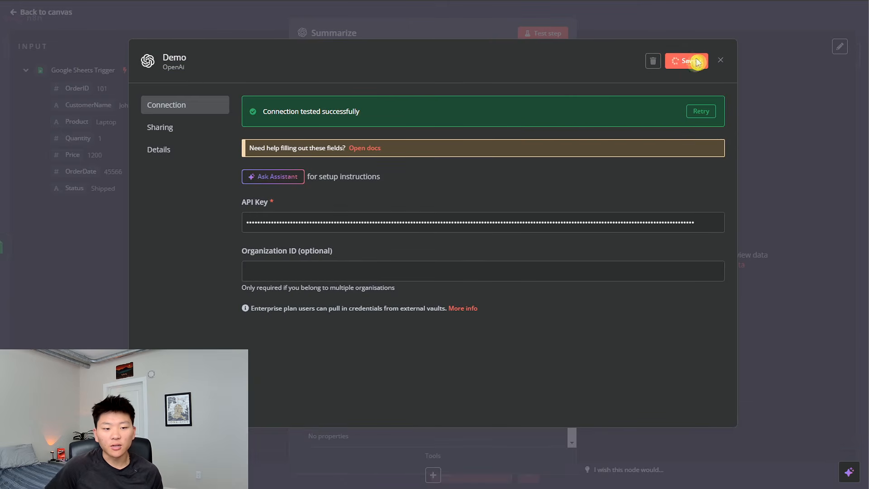
{"action": "left_click", "coordinate": [720, 65]}
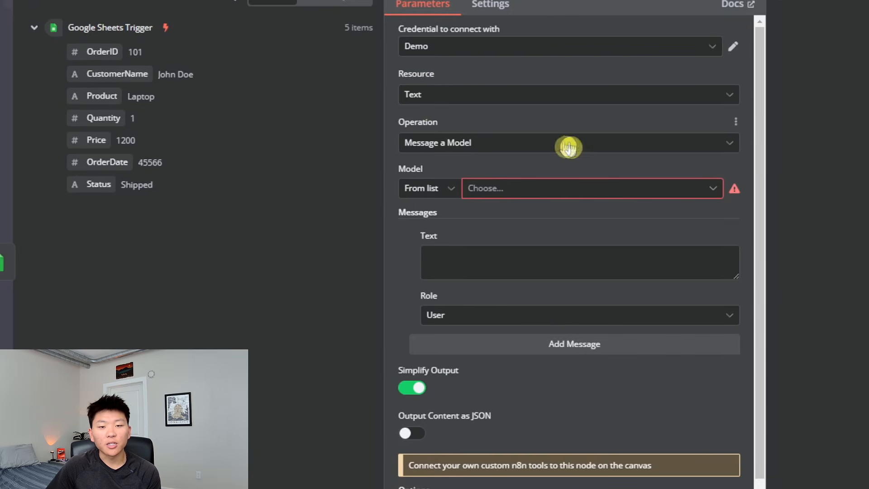
Step: Choose GPT-4O as the Summarize node's model from the list
{"action": "left_click", "coordinate": [591, 192]}
{"action": "scroll", "coordinate": [575, 304], "scroll_direction": "down", "scroll_amount": 10}
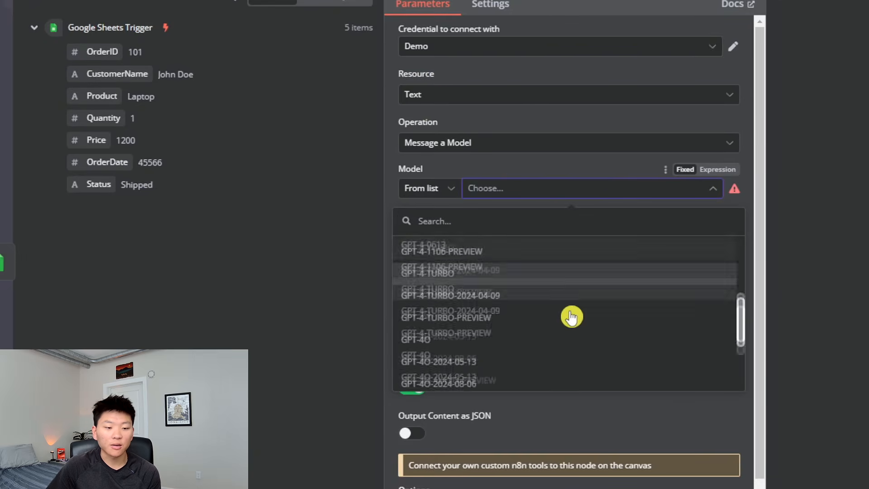
{"action": "scroll", "coordinate": [491, 305], "scroll_direction": "up", "scroll_amount": 5}
{"action": "scroll", "coordinate": [521, 288], "scroll_direction": "down", "scroll_amount": 3}
{"action": "left_click", "coordinate": [568, 229]}
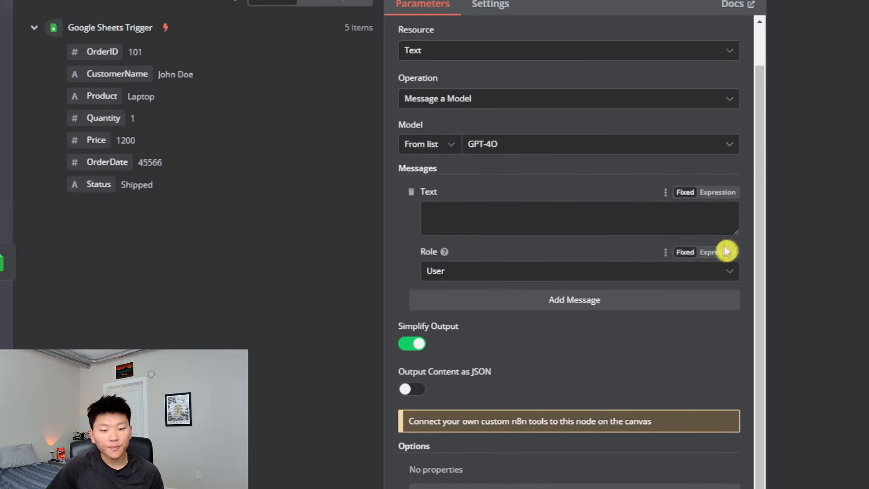
Step: Give the message the System role and paste the prompt for summarizing client orders into an email signed off from "Customer Success Team"
{"action": "left_click_drag", "start_coordinate": [738, 233], "coordinate": [738, 334]}
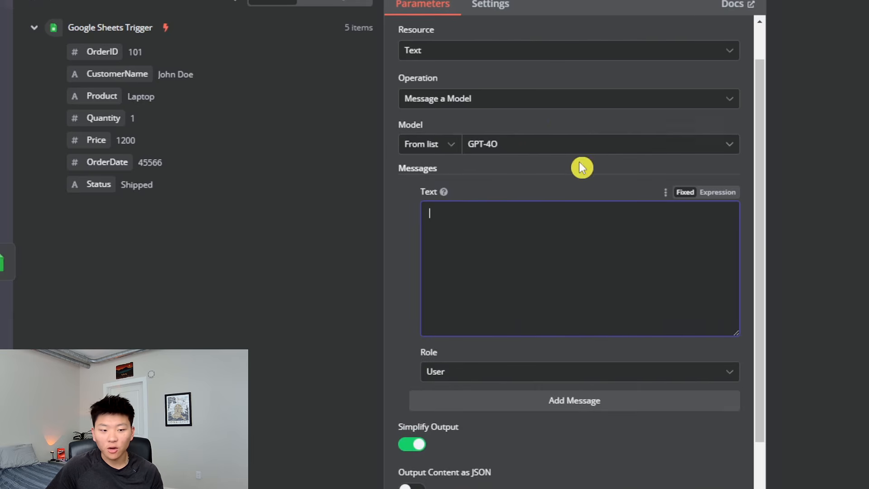
{"action": "left_click", "coordinate": [531, 374]}
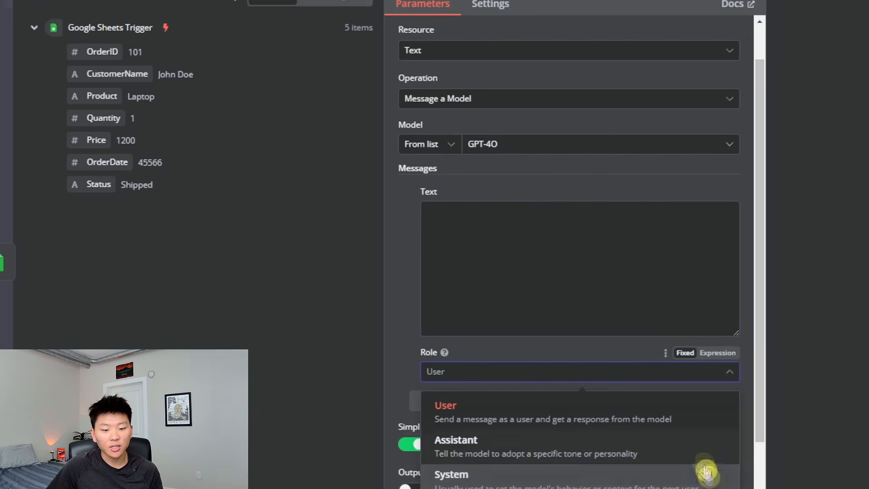
{"action": "left_click", "coordinate": [701, 486]}
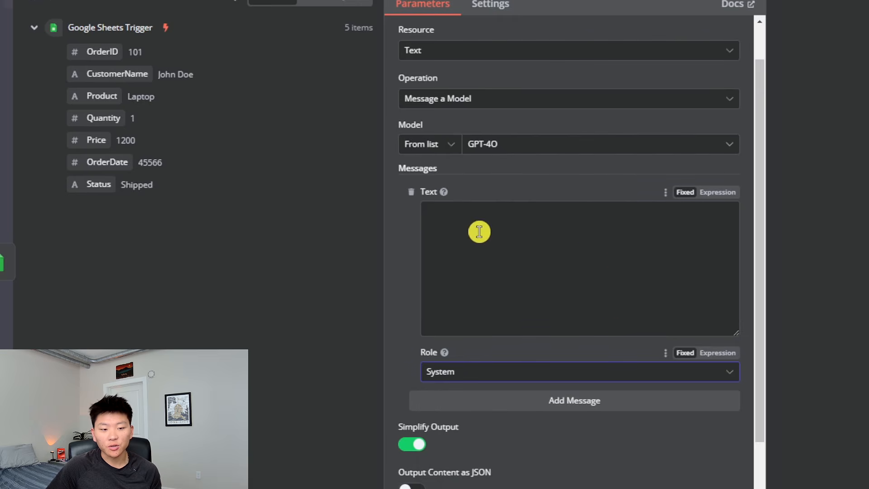
{"action": "left_click", "coordinate": [602, 256]}
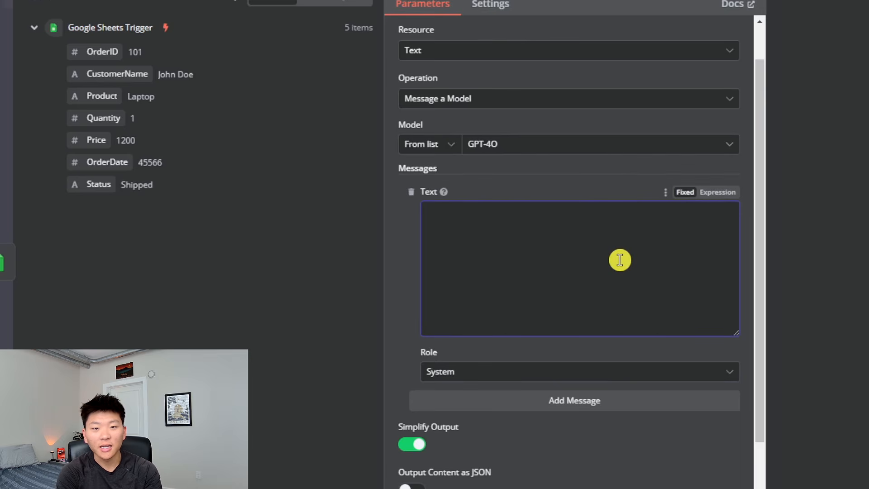
{"action": "key", "text": "ctrl+v"}
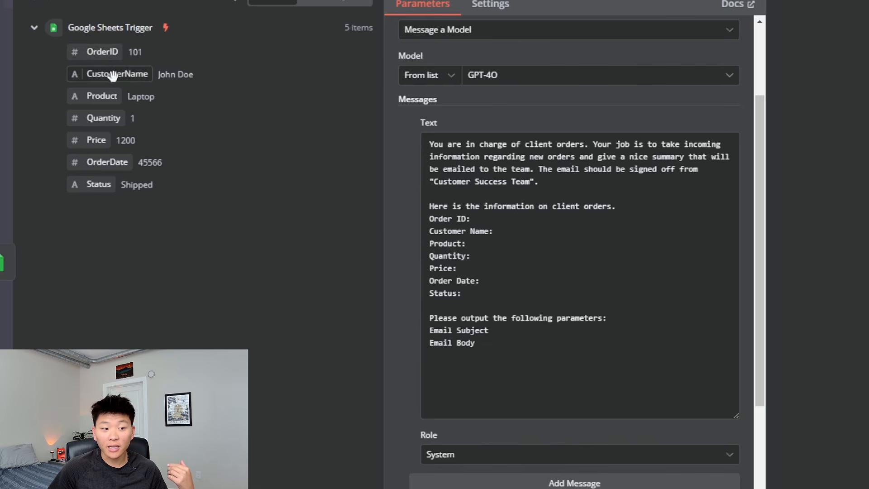
Step: Insert the trigger's OrderID value after "Order ID:" in the prompt as {{ $json.OrderID }}
{"action": "left_click", "coordinate": [493, 221]}
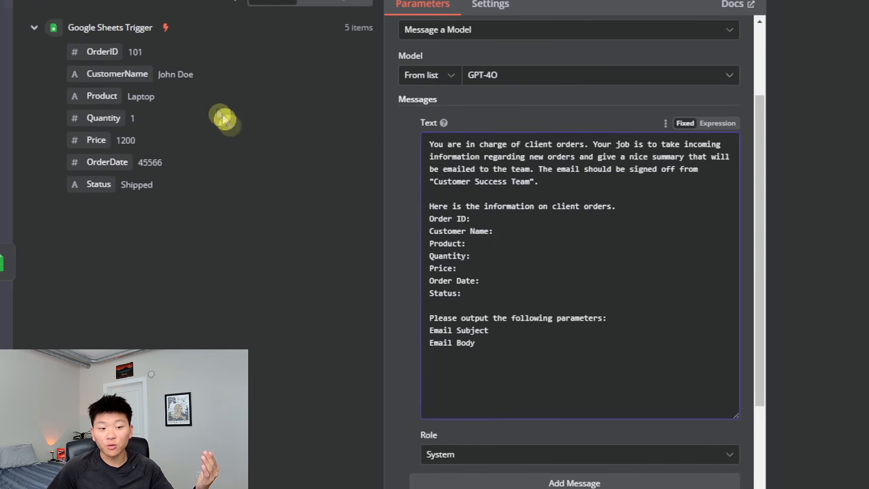
{"action": "left_click_drag", "start_coordinate": [101, 51], "coordinate": [489, 221]}
{"action": "scroll", "coordinate": [669, 197], "scroll_direction": "down", "scroll_amount": 5}
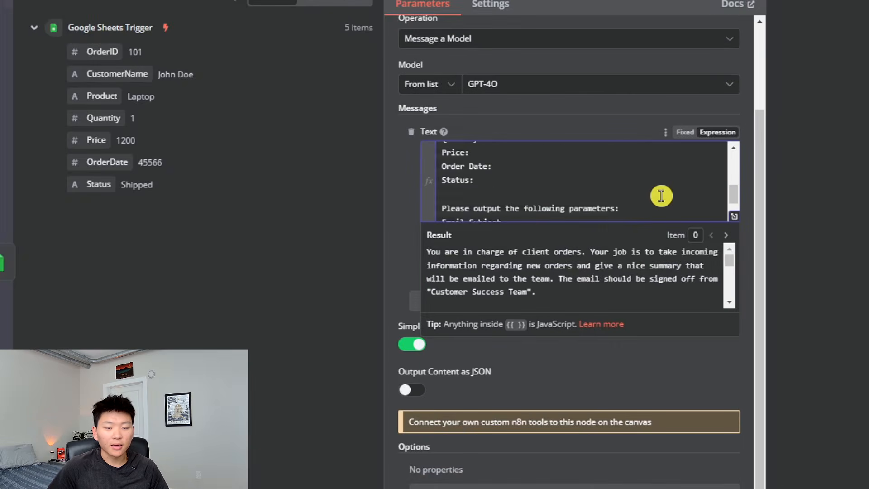
{"action": "left_click_drag", "start_coordinate": [610, 210], "coordinate": [493, 211]}
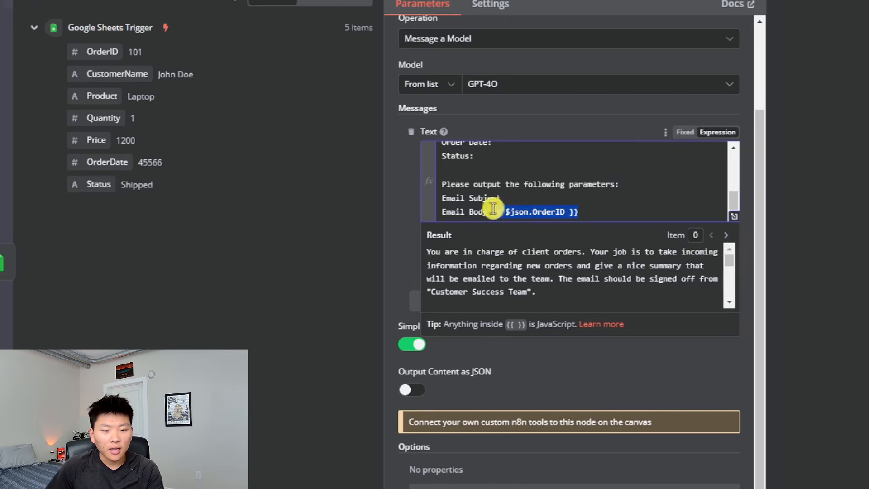
{"action": "key", "text": "ctrl+x"}
{"action": "scroll", "coordinate": [592, 191], "scroll_direction": "up", "scroll_amount": 5}
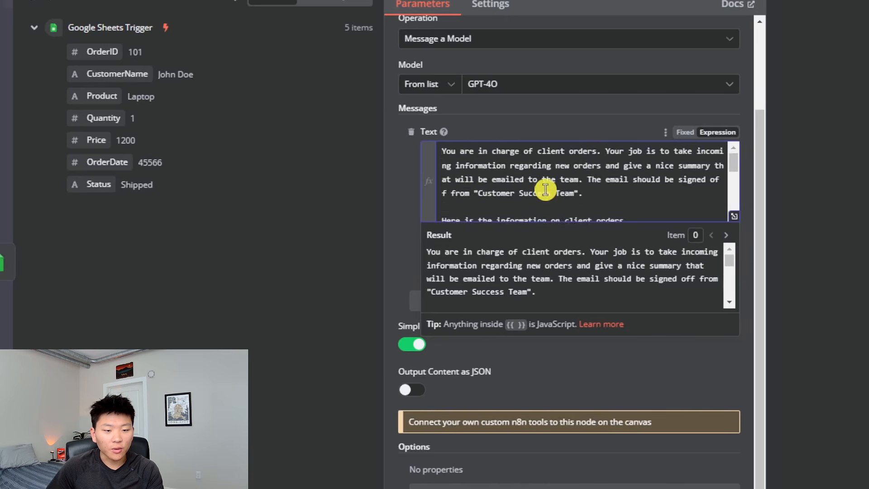
{"action": "left_click", "coordinate": [506, 166]}
{"action": "key", "text": "ctrl+v"}
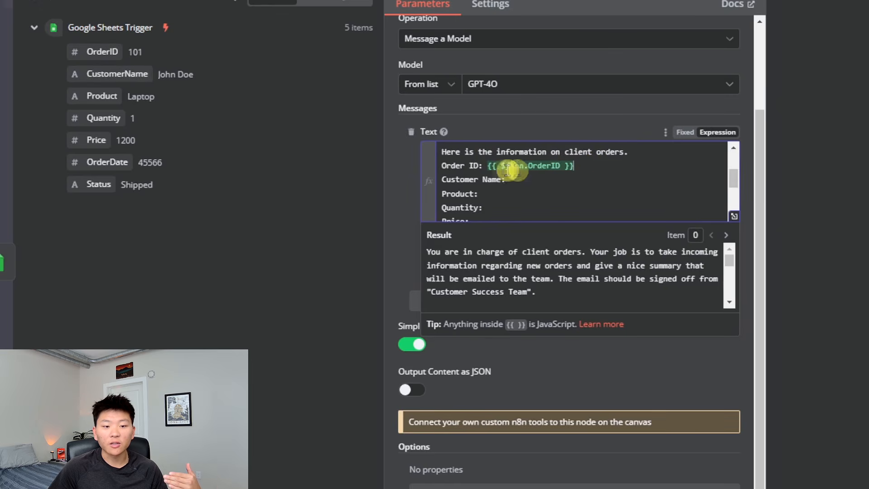
Step: Map the trigger's CustomerName, Product, Quantity, Price, OrderDate and Status values onto their matching lines in the prompt
{"action": "scroll", "coordinate": [560, 279], "scroll_direction": "down", "scroll_amount": 2}
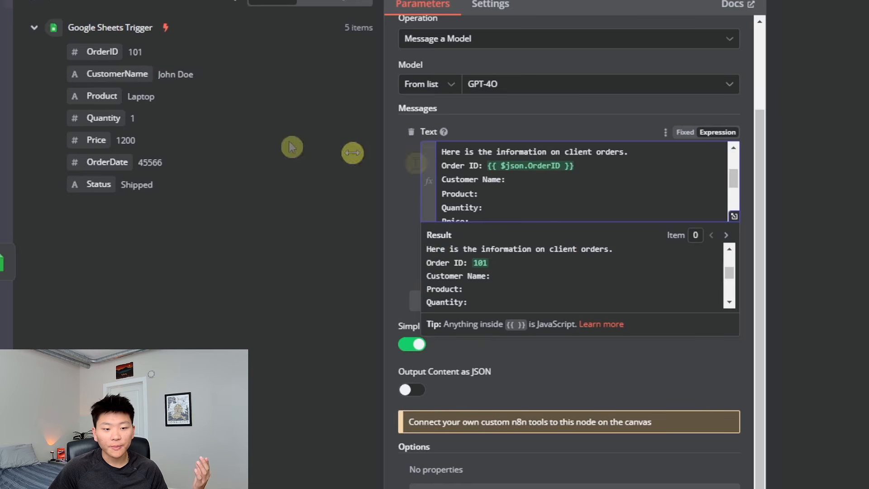
{"action": "left_click_drag", "start_coordinate": [111, 74], "coordinate": [543, 180]}
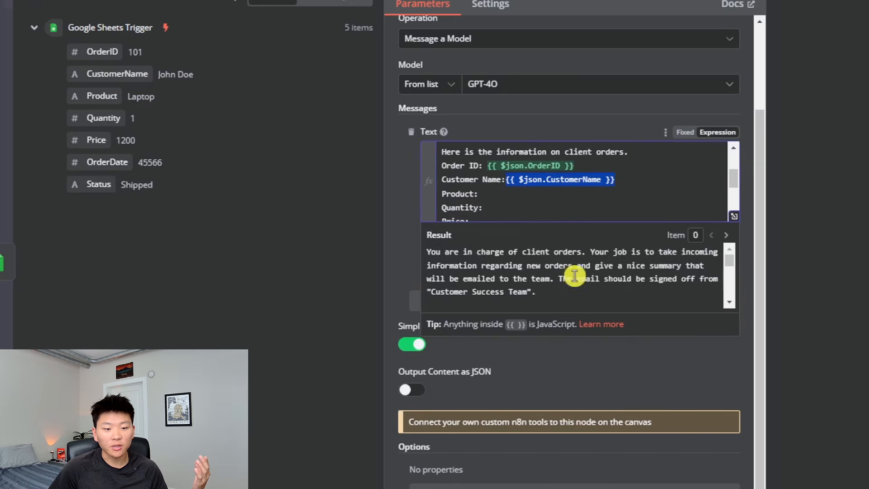
{"action": "scroll", "coordinate": [547, 270], "scroll_direction": "down", "scroll_amount": 5}
{"action": "scroll", "coordinate": [552, 275], "scroll_direction": "up", "scroll_amount": 3}
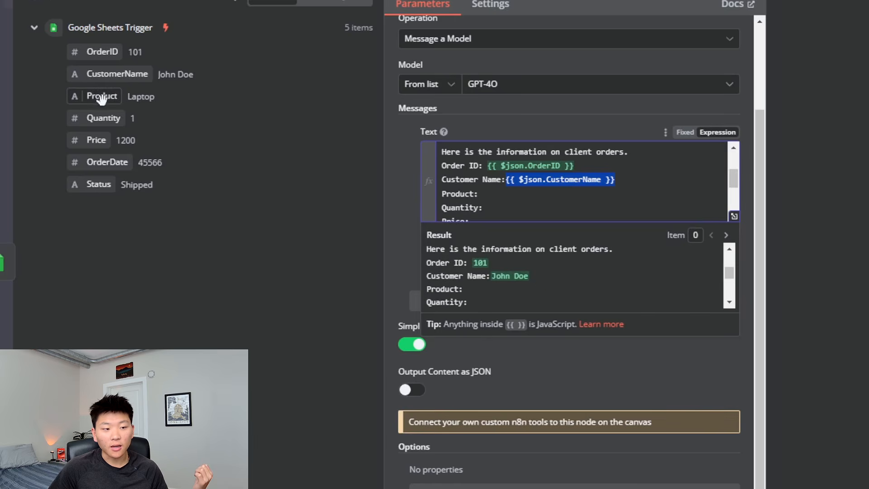
{"action": "left_click_drag", "start_coordinate": [101, 99], "coordinate": [525, 195]}
{"action": "left_click_drag", "start_coordinate": [103, 119], "coordinate": [524, 208]}
{"action": "scroll", "coordinate": [664, 190], "scroll_direction": "down", "scroll_amount": 2}
{"action": "left_click_drag", "start_coordinate": [97, 140], "coordinate": [520, 160]}
{"action": "left_click_drag", "start_coordinate": [146, 164], "coordinate": [613, 163]}
{"action": "left_click_drag", "start_coordinate": [90, 181], "coordinate": [509, 188]}
Step: Review the prompt expressions and their result preview, from the order fields down to the requested Email Subject and Email Body
{"action": "scroll", "coordinate": [646, 184], "scroll_direction": "up", "scroll_amount": 5}
{"action": "scroll", "coordinate": [589, 195], "scroll_direction": "down", "scroll_amount": 1}
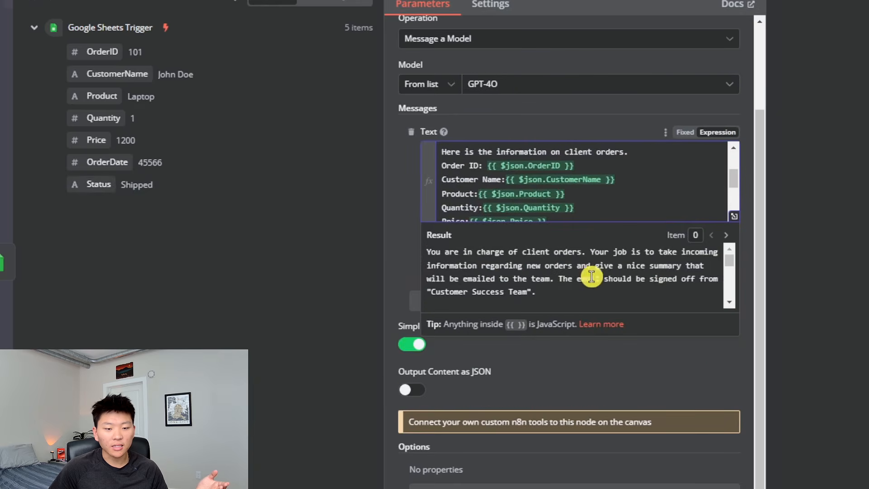
{"action": "scroll", "coordinate": [656, 273], "scroll_direction": "down", "scroll_amount": 2}
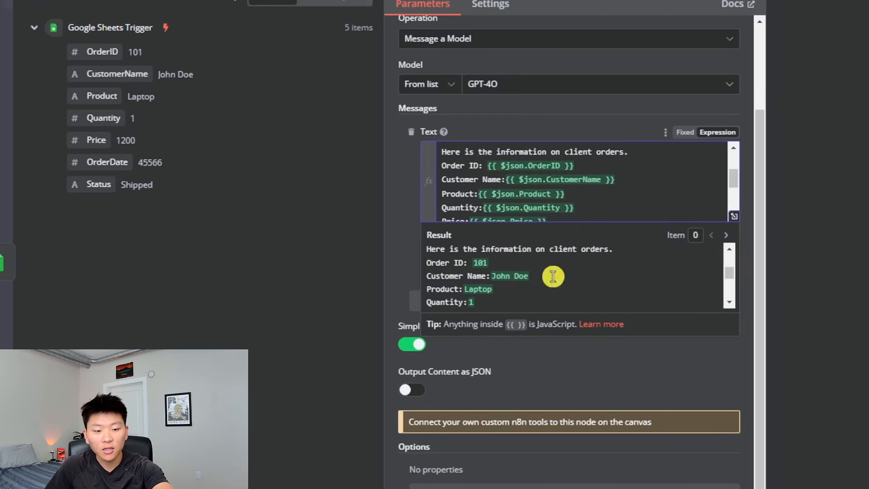
{"action": "scroll", "coordinate": [552, 274], "scroll_direction": "down", "scroll_amount": 1}
{"action": "scroll", "coordinate": [553, 274], "scroll_direction": "down", "scroll_amount": 2}
{"action": "scroll", "coordinate": [523, 279], "scroll_direction": "up", "scroll_amount": 3}
{"action": "scroll", "coordinate": [524, 277], "scroll_direction": "down", "scroll_amount": 3}
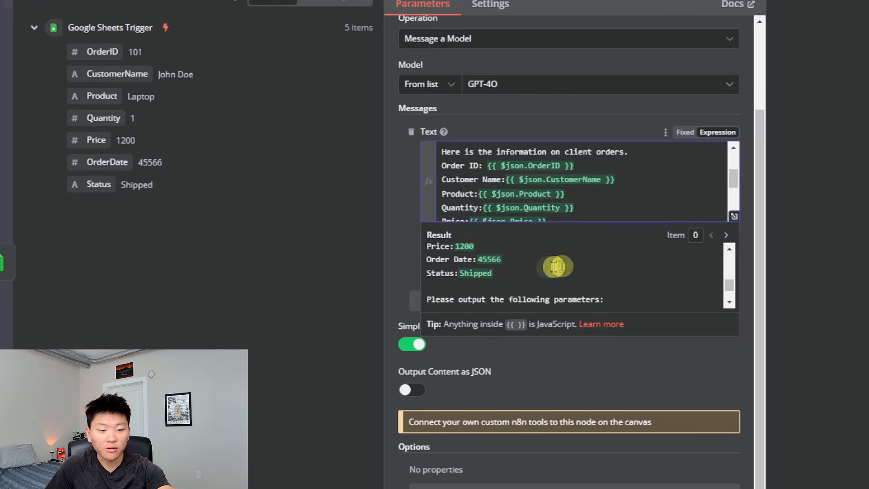
{"action": "scroll", "coordinate": [564, 270], "scroll_direction": "down", "scroll_amount": 1}
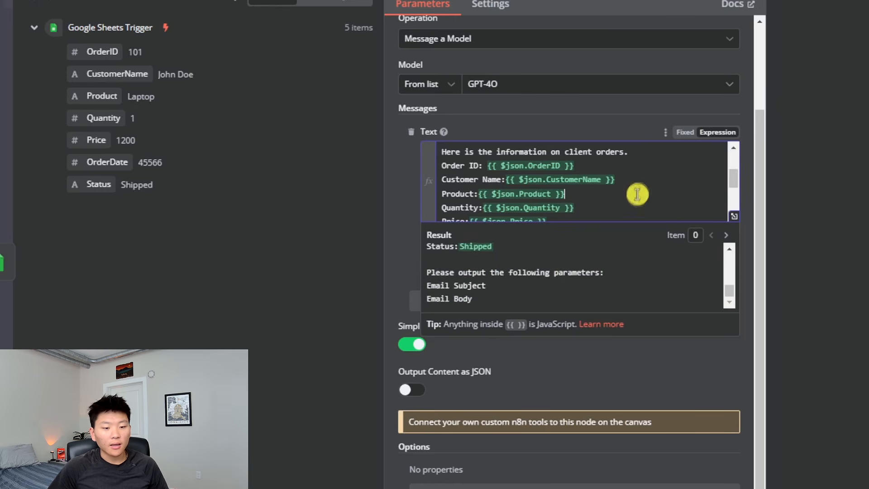
{"action": "scroll", "coordinate": [637, 194], "scroll_direction": "down", "scroll_amount": 3}
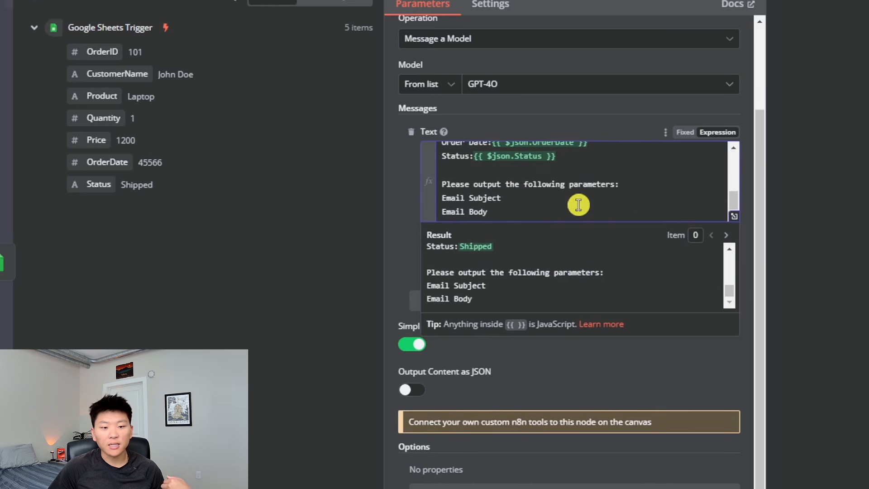
{"action": "scroll", "coordinate": [528, 286], "scroll_direction": "up", "scroll_amount": 2}
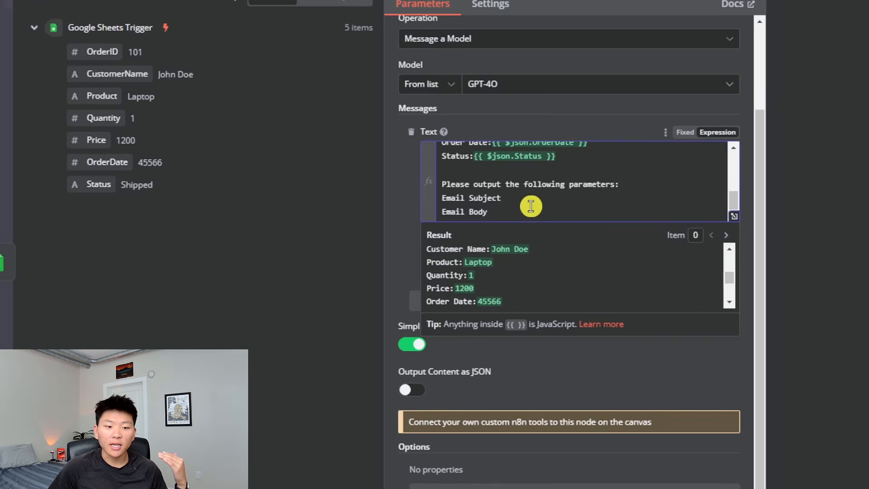
Step: Leave the prompt editor, test the Summarize node, and widen its output to examine the first item's message content
{"action": "left_click", "coordinate": [410, 171]}
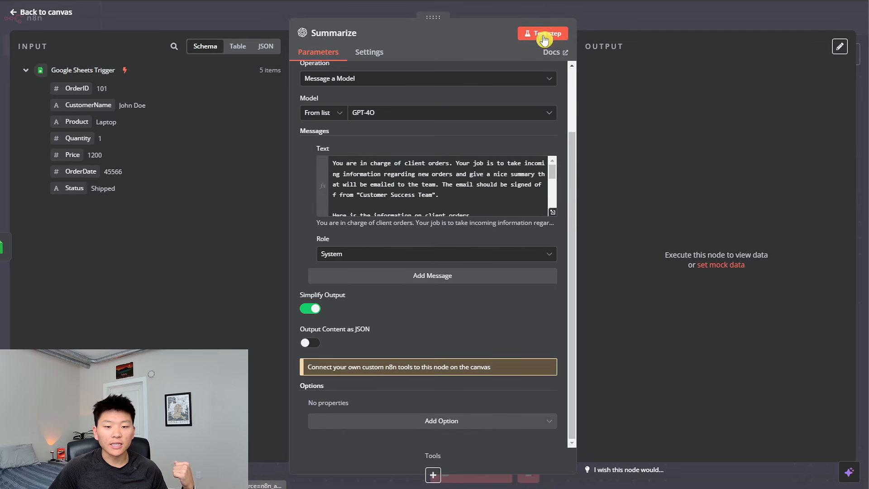
{"action": "left_click", "coordinate": [528, 33]}
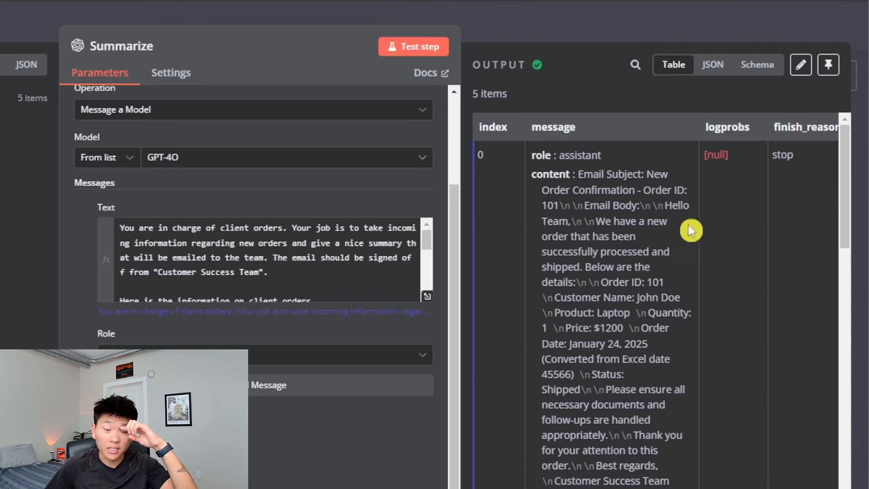
{"action": "left_click_drag", "start_coordinate": [266, 25], "coordinate": [76, 48]}
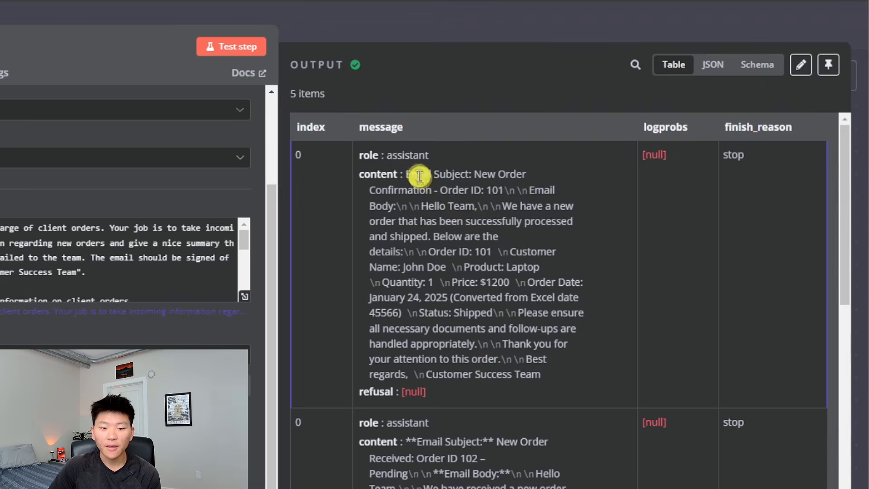
{"action": "left_click_drag", "start_coordinate": [409, 175], "coordinate": [563, 373]}
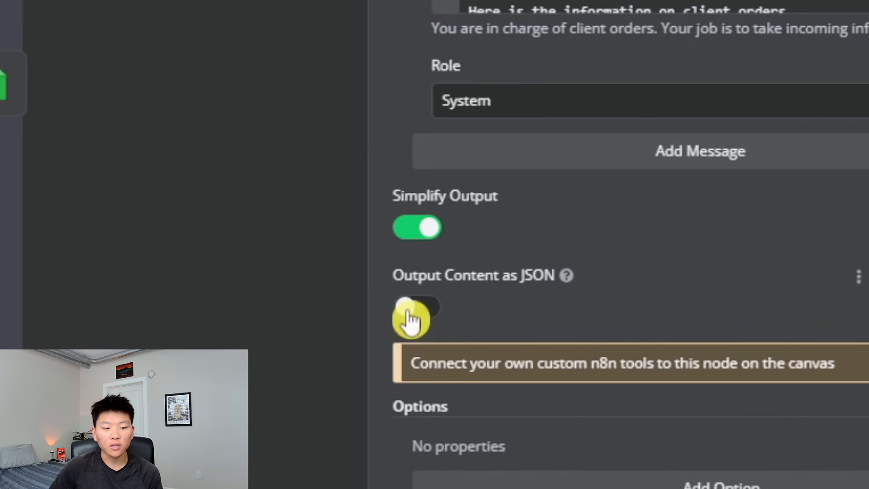
Step: Turn on Output Content as JSON for the Summarize node and test it again
{"action": "left_click", "coordinate": [410, 312]}
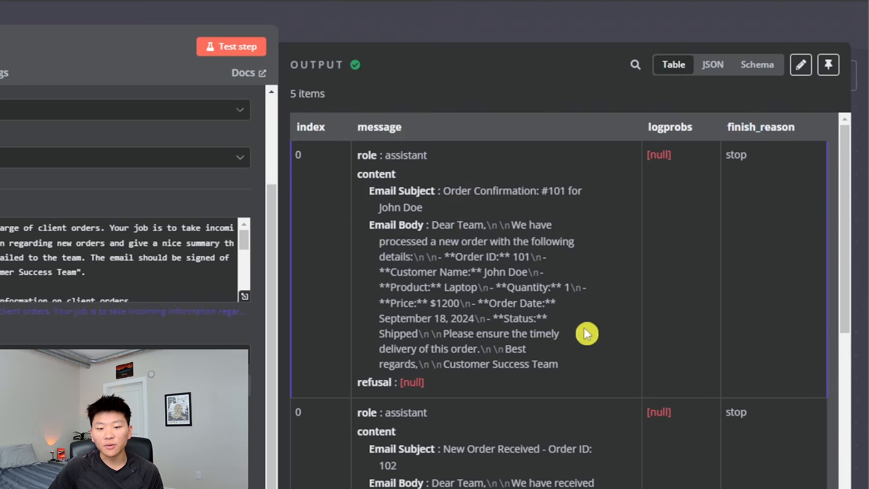
Step: Examine the Email Subject and Email Body of each item in the Summarize output, and return to the canvas
{"action": "scroll", "coordinate": [587, 333], "scroll_direction": "down", "scroll_amount": 2}
{"action": "scroll", "coordinate": [521, 407], "scroll_direction": "down", "scroll_amount": 3}
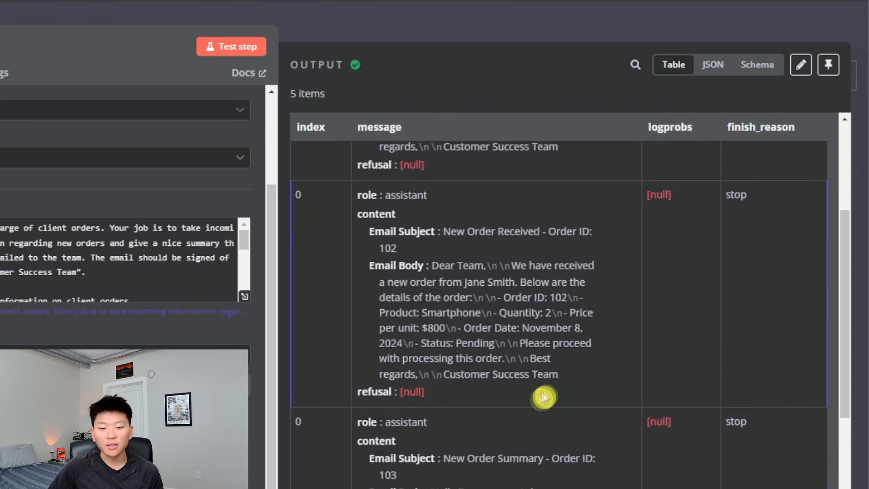
{"action": "scroll", "coordinate": [543, 398], "scroll_direction": "down", "scroll_amount": 5}
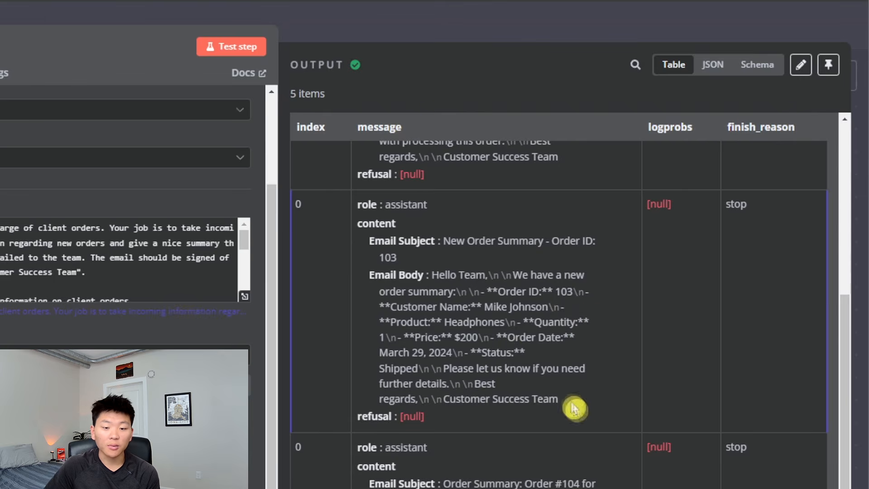
{"action": "scroll", "coordinate": [579, 396], "scroll_direction": "down", "scroll_amount": 5}
{"action": "scroll", "coordinate": [575, 462], "scroll_direction": "up", "scroll_amount": 8}
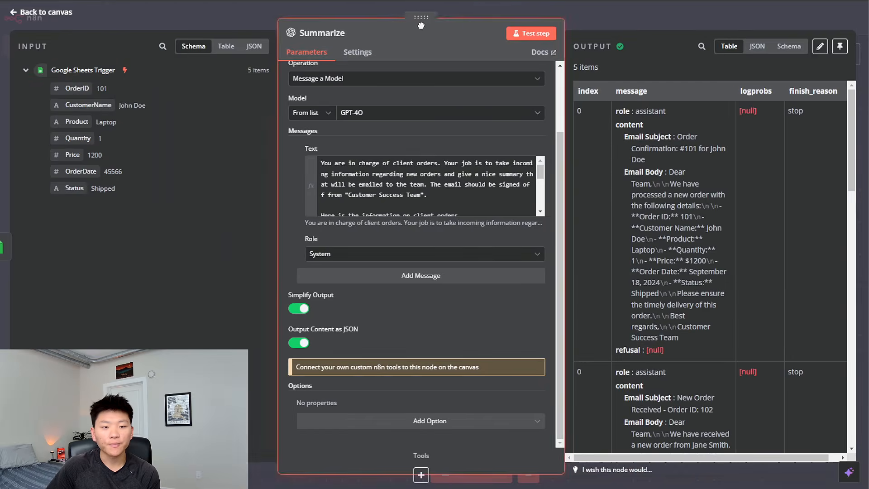
{"action": "left_click", "coordinate": [628, 23]}
Step: Add a Gmail node with the Send a message action to the workflow
{"action": "scroll", "coordinate": [600, 271], "scroll_direction": "down", "scroll_amount": 1}
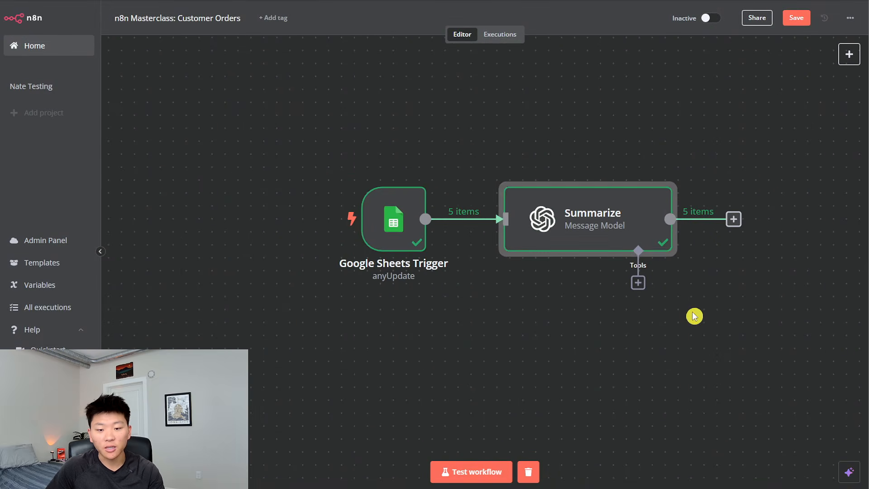
{"action": "left_click_drag", "start_coordinate": [592, 322], "coordinate": [516, 321]}
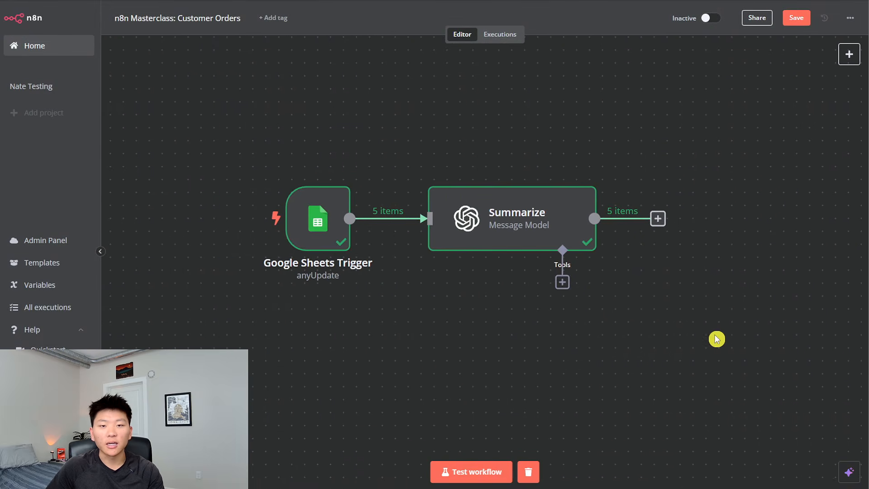
{"action": "left_click_drag", "start_coordinate": [678, 232], "coordinate": [642, 235]}
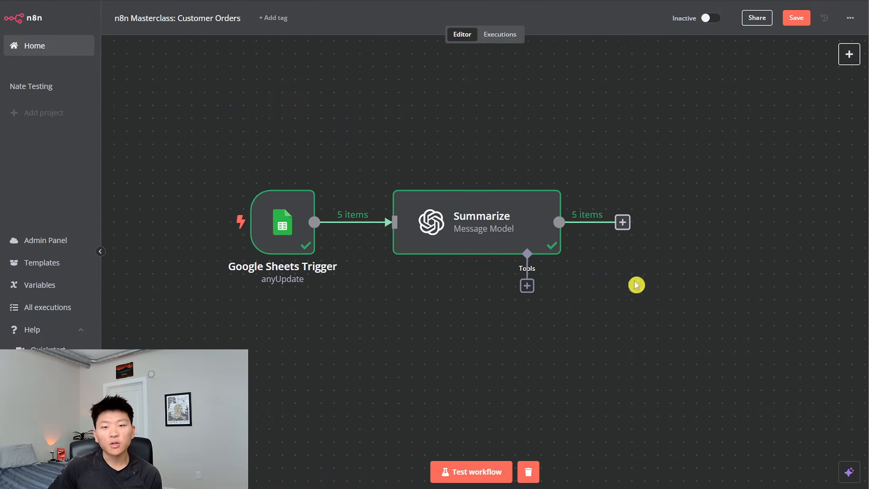
{"action": "left_click", "coordinate": [849, 54]}
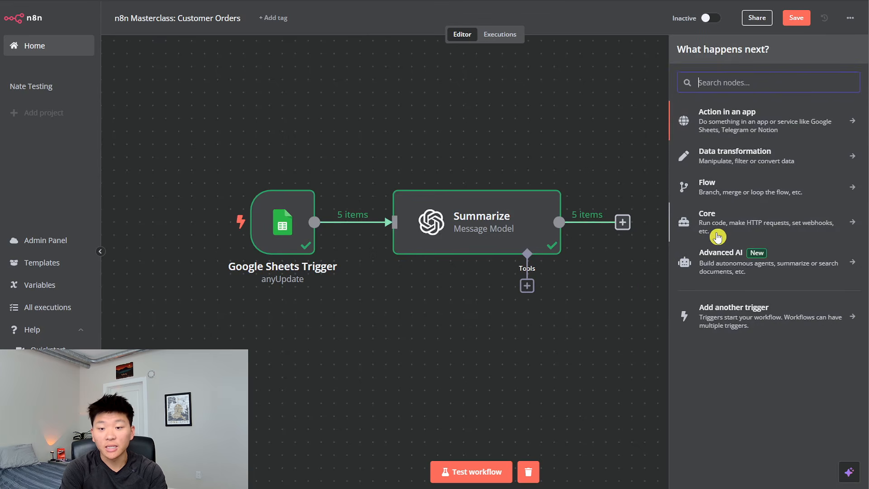
{"action": "type", "text": "gmail"}
{"action": "left_click", "coordinate": [722, 117]}
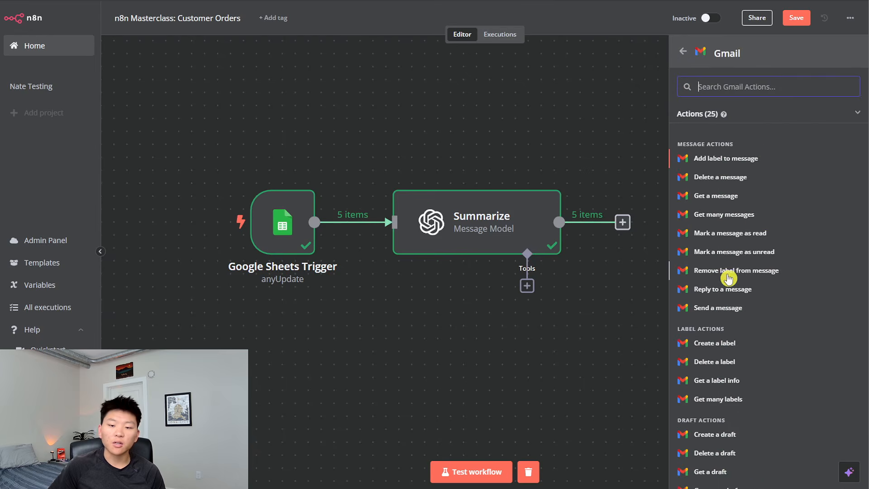
{"action": "scroll", "coordinate": [802, 300], "scroll_direction": "down", "scroll_amount": 2}
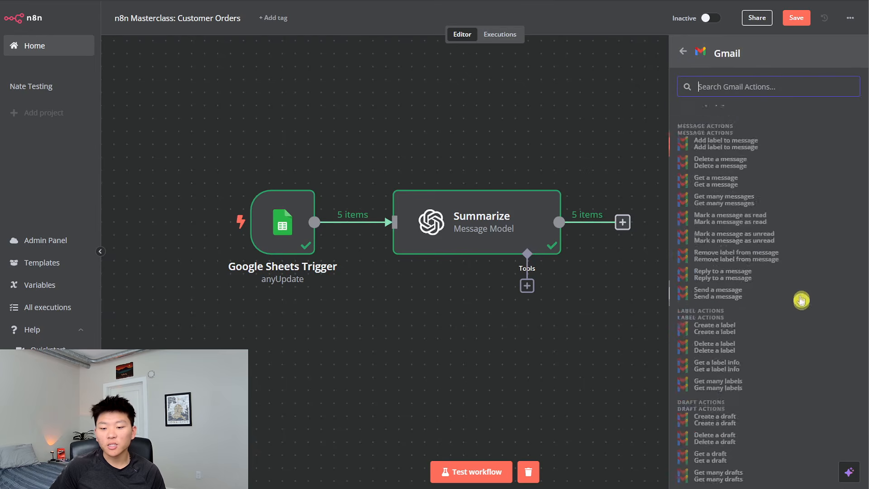
{"action": "scroll", "coordinate": [786, 388], "scroll_direction": "down", "scroll_amount": 5}
{"action": "scroll", "coordinate": [769, 358], "scroll_direction": "up", "scroll_amount": 5}
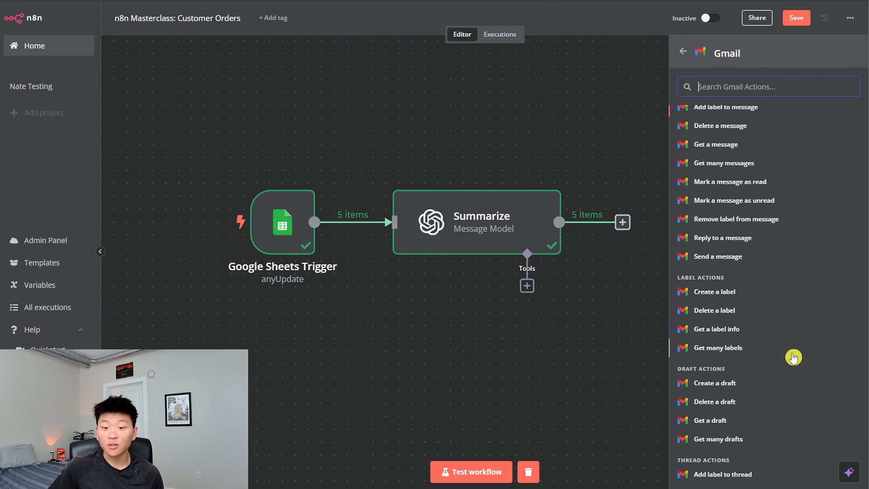
{"action": "scroll", "coordinate": [794, 354], "scroll_direction": "up", "scroll_amount": 1}
{"action": "left_click", "coordinate": [746, 311]}
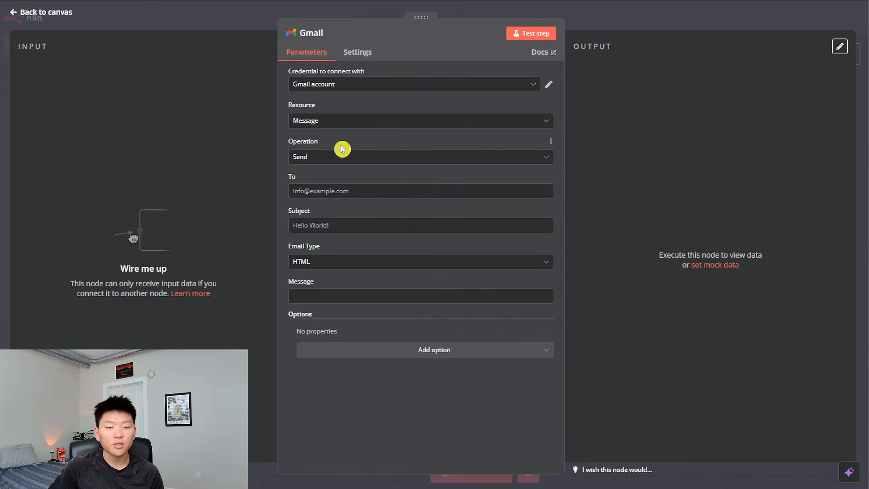
Step: Place the Gmail node after Summarize, connect Summarize's output to it, and reopen its settings
{"action": "left_click", "coordinate": [635, 23]}
{"action": "left_click_drag", "start_coordinate": [662, 324], "coordinate": [687, 191]}
{"action": "left_click_drag", "start_coordinate": [569, 225], "coordinate": [655, 220]}
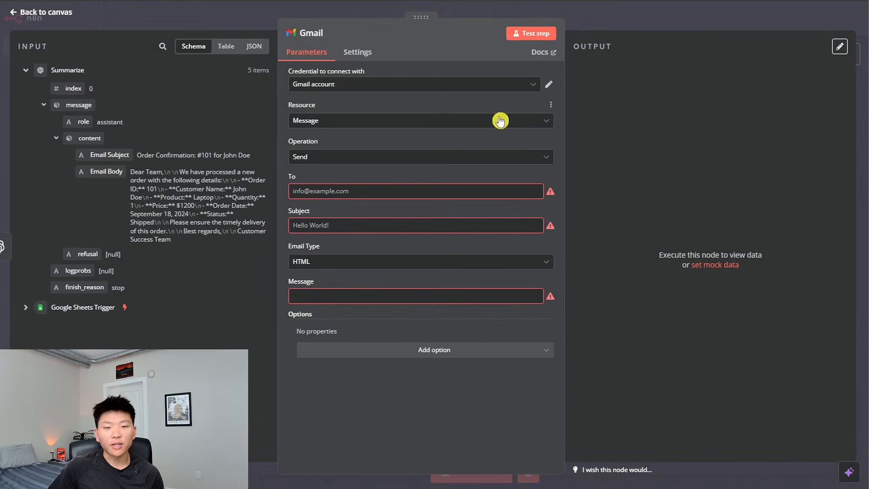
Step: Start a new credential for the Gmail node and open the Demo OAuth client's details in Google Cloud
{"action": "left_click", "coordinate": [512, 84]}
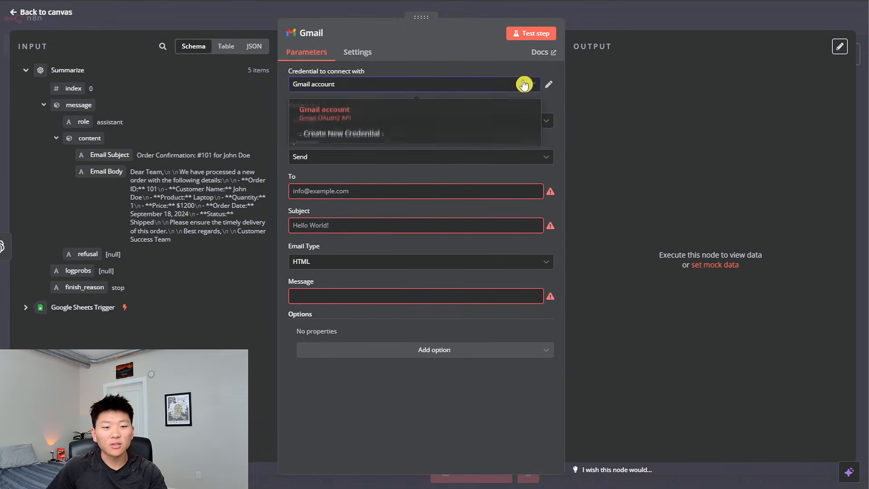
{"action": "left_click", "coordinate": [388, 137]}
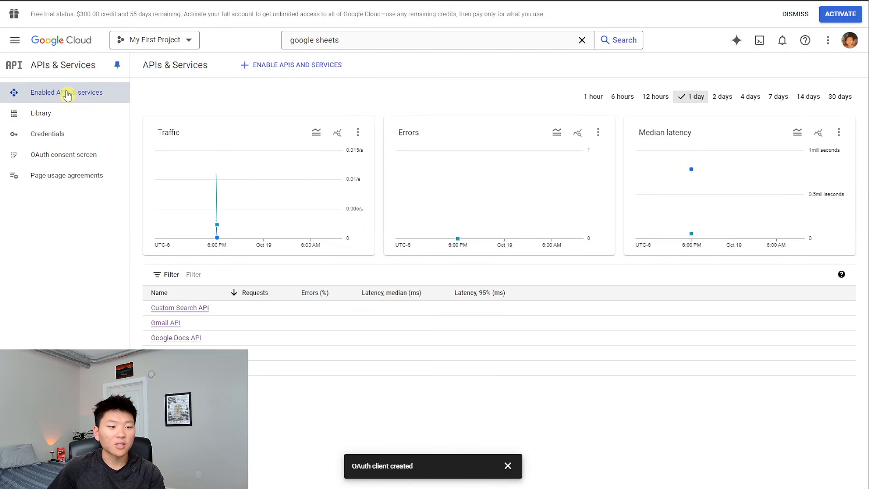
{"action": "left_click", "coordinate": [66, 133]}
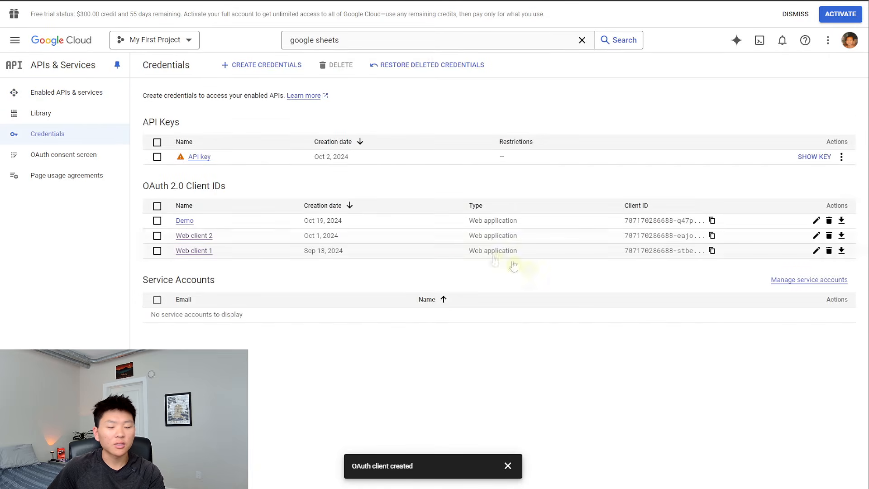
{"action": "left_click", "coordinate": [185, 221]}
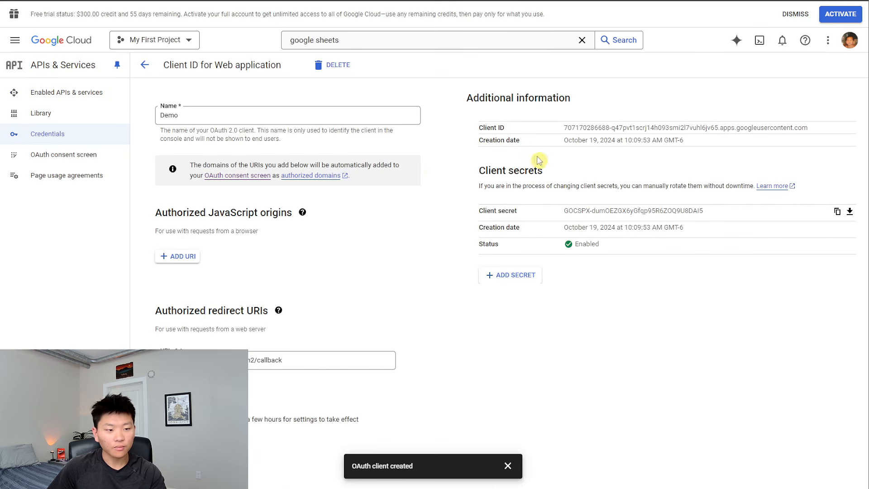
Step: Copy the Demo client's Client ID and Client Secret into the new Gmail credential in n8n and save it
{"action": "left_click_drag", "start_coordinate": [820, 131], "coordinate": [572, 137]}
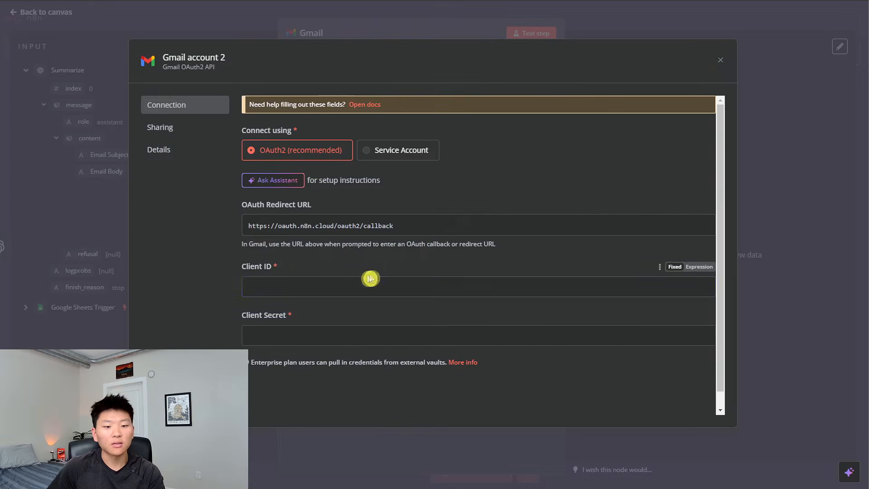
{"action": "left_click", "coordinate": [369, 278]}
{"action": "key", "text": "ctrl+v"}
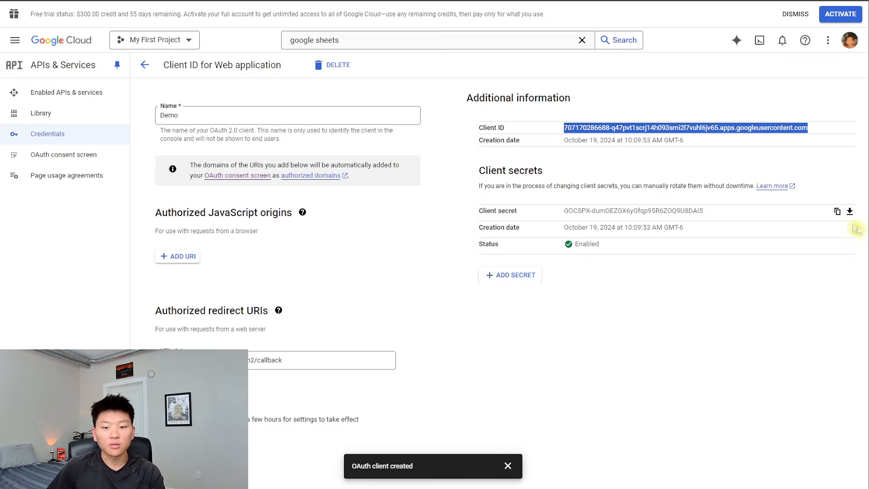
{"action": "left_click", "coordinate": [837, 212]}
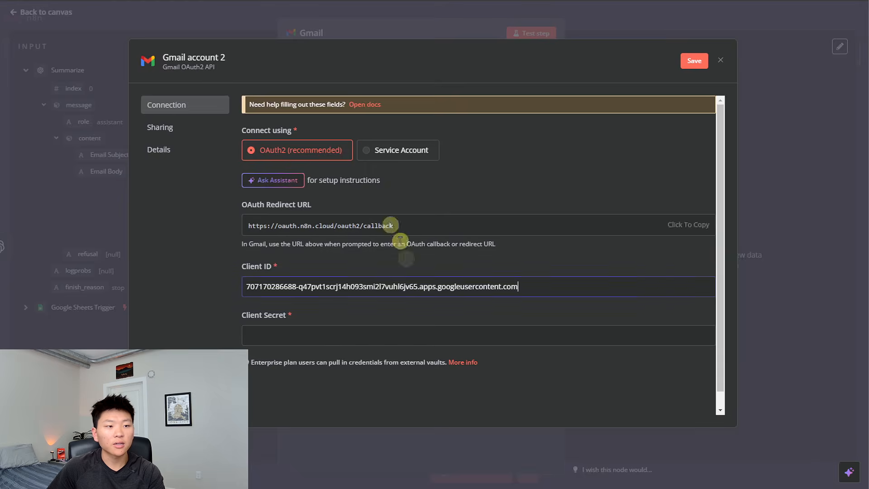
{"action": "left_click", "coordinate": [334, 342]}
{"action": "key", "text": "ctrl+v"}
{"action": "left_click", "coordinate": [323, 350]}
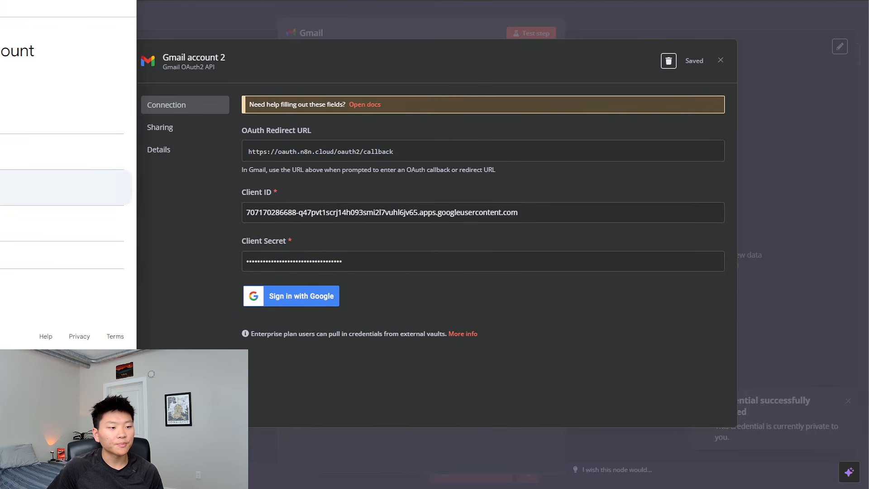
Step: Sign in with the Google account, grant n8n.cloud access past the unverified-app notice, and close the credential
{"action": "left_click", "coordinate": [10, 199]}
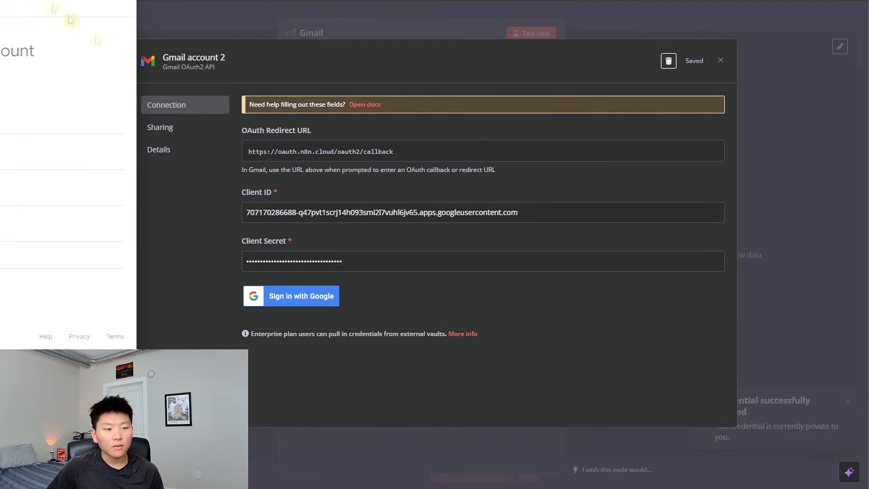
{"action": "left_click", "coordinate": [92, 167]}
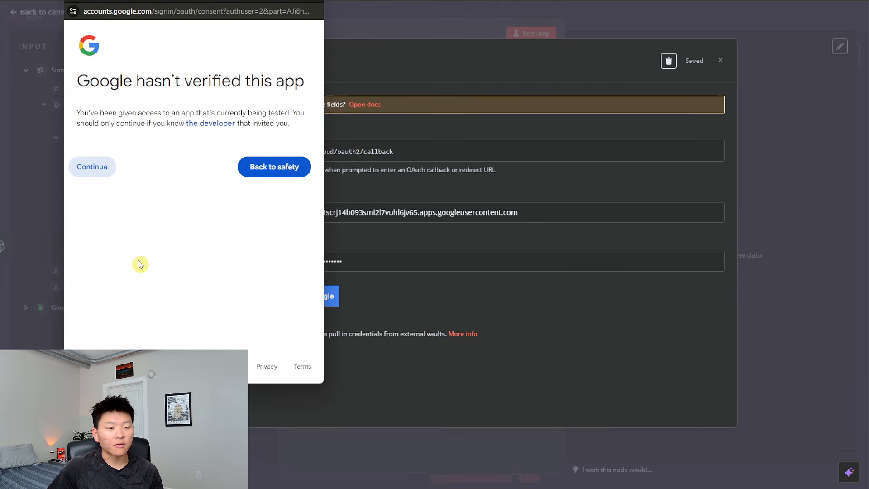
{"action": "left_click", "coordinate": [239, 331]}
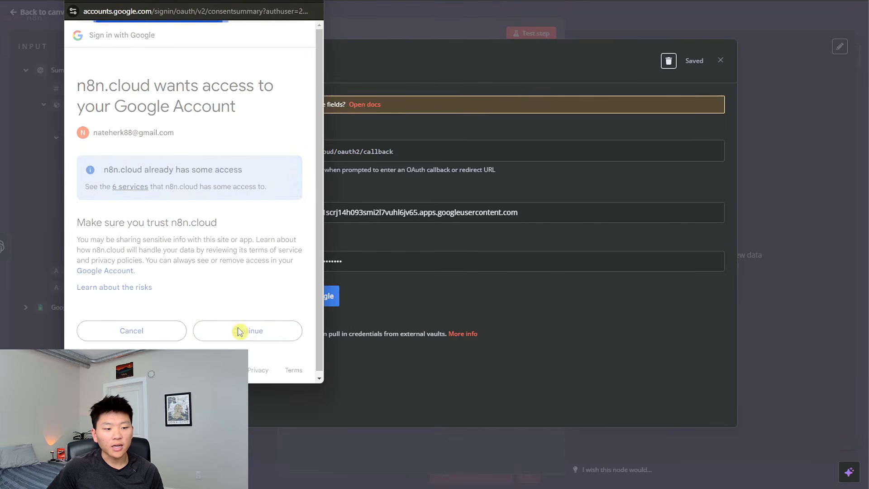
{"action": "left_click", "coordinate": [313, 1]}
{"action": "left_click", "coordinate": [721, 60]}
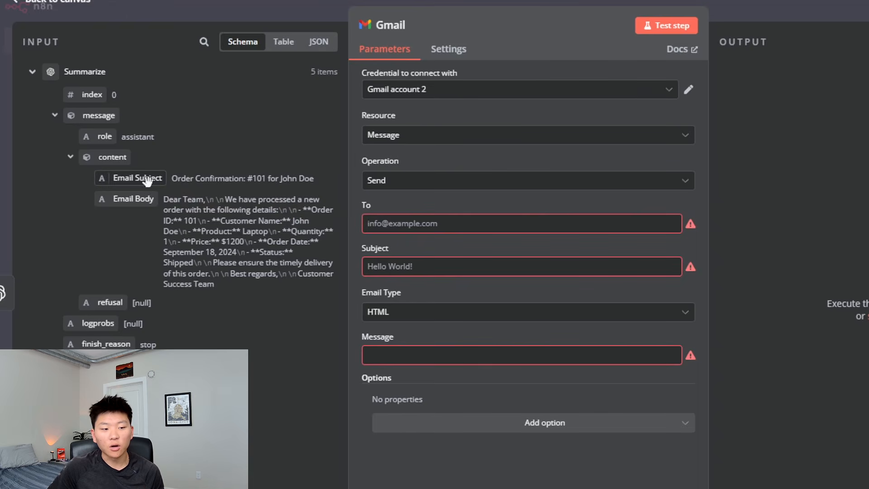
Step: Map the Summarize node's Email Subject to the Gmail Subject and its Email Body to the Message
{"action": "left_click_drag", "start_coordinate": [141, 181], "coordinate": [446, 267]}
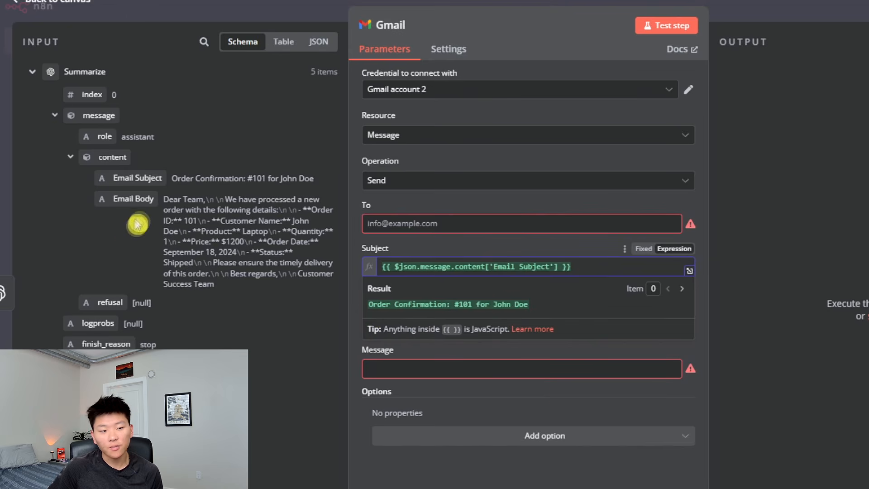
{"action": "left_click_drag", "start_coordinate": [138, 198], "coordinate": [455, 367]}
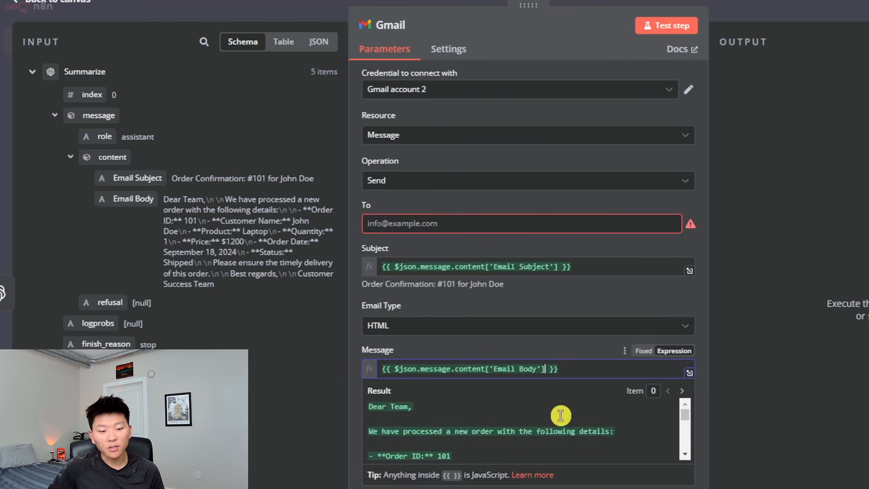
{"action": "mouse_move", "coordinate": [690, 424]}
{"action": "left_mouse_down"}
{"action": "mouse_move", "coordinate": [687, 442]}
{"action": "mouse_move", "coordinate": [685, 414]}
{"action": "left_mouse_up"}
{"action": "left_click", "coordinate": [491, 357]}
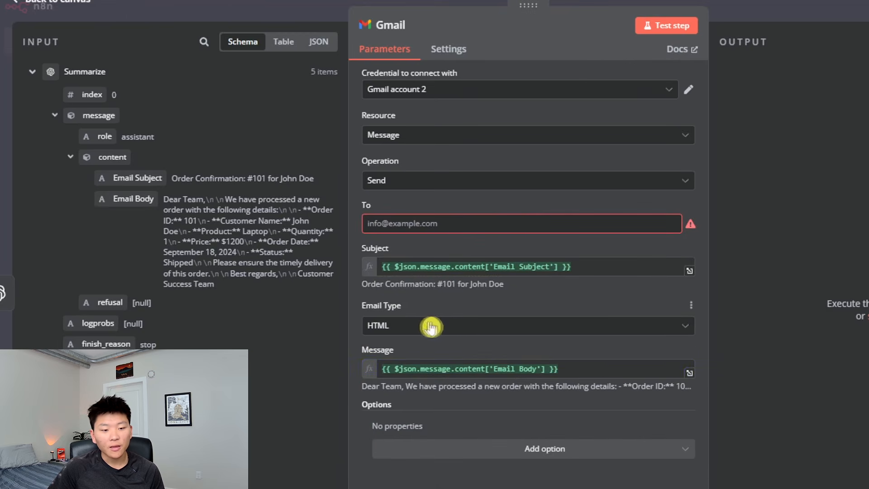
Step: Set the Gmail node's Email Type to Text and enter the recipient's email address in To
{"action": "left_click", "coordinate": [449, 326]}
{"action": "left_click", "coordinate": [478, 358]}
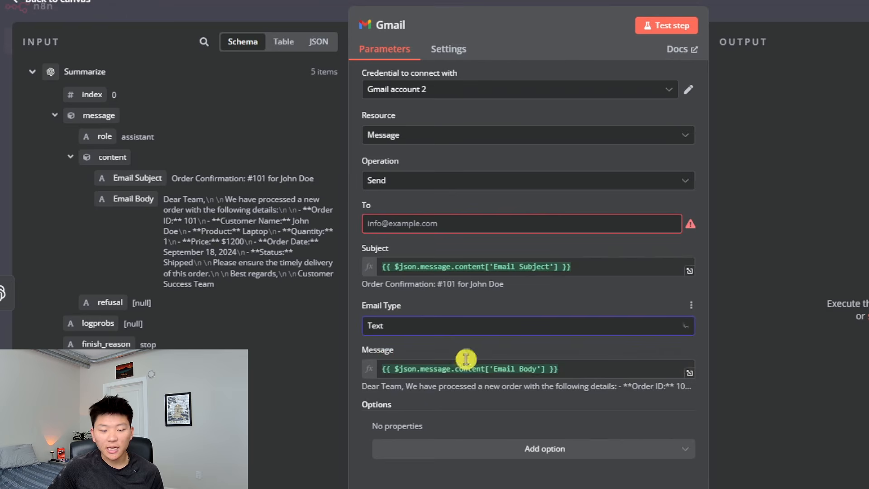
{"action": "left_click", "coordinate": [439, 225]}
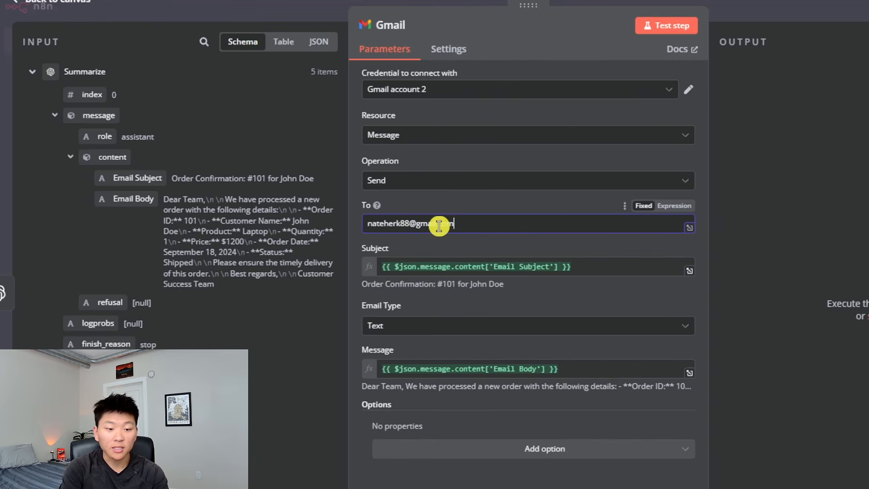
{"action": "left_click", "coordinate": [456, 213]}
{"action": "left_click_drag", "start_coordinate": [480, 225], "coordinate": [349, 227]}
{"action": "left_click", "coordinate": [479, 247]}
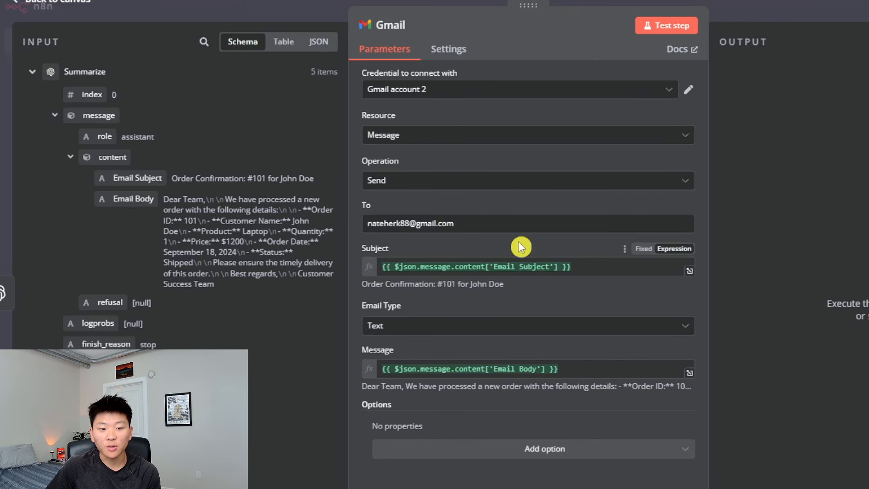
Step: Add the Append n8n Attribution option to the Gmail node and turn it off
{"action": "left_click", "coordinate": [539, 457]}
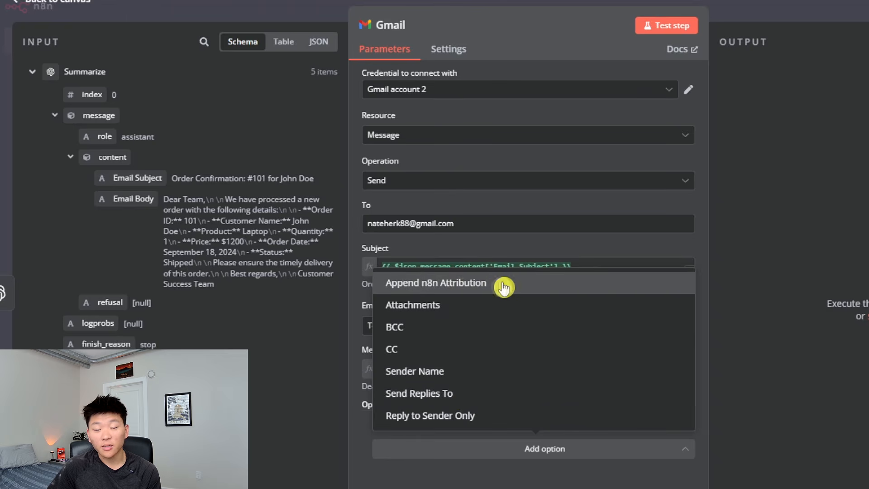
{"action": "left_click", "coordinate": [521, 286]}
{"action": "left_click", "coordinate": [396, 445]}
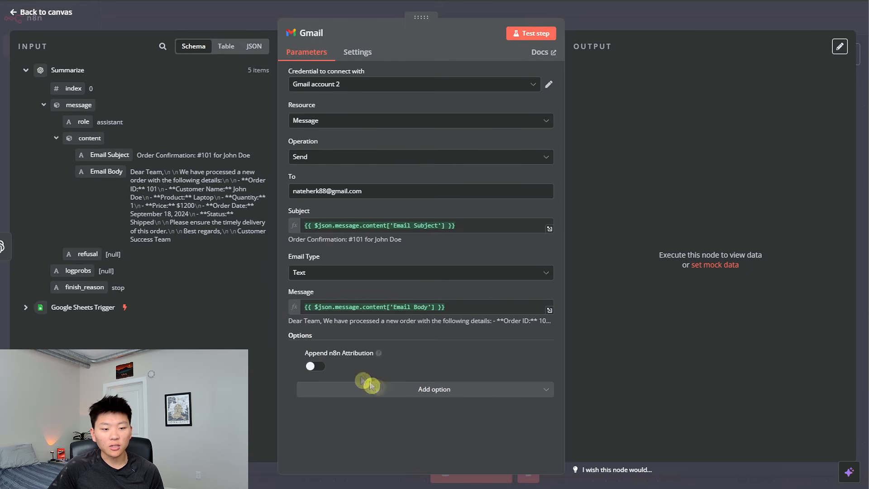
Step: Test the Gmail node, switch to the Gmail inbox to read the Order ID 105 email, and return to the inbox list
{"action": "left_click", "coordinate": [680, 26]}
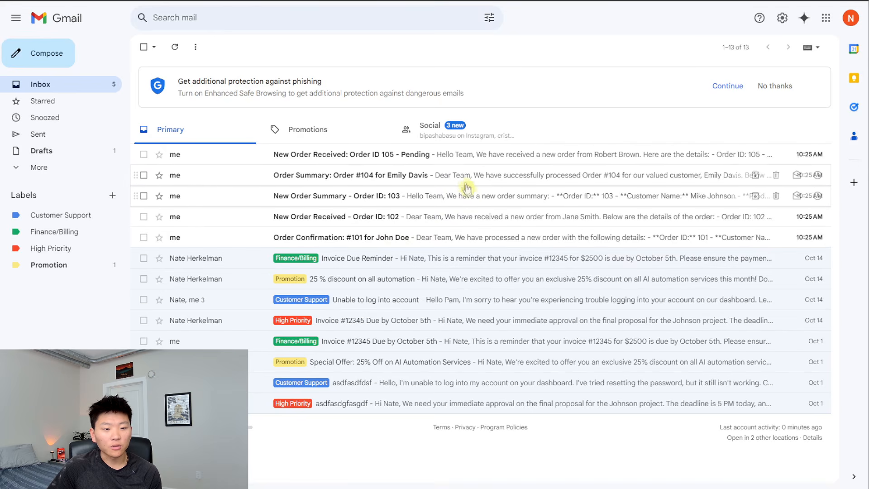
{"action": "left_click", "coordinate": [475, 156]}
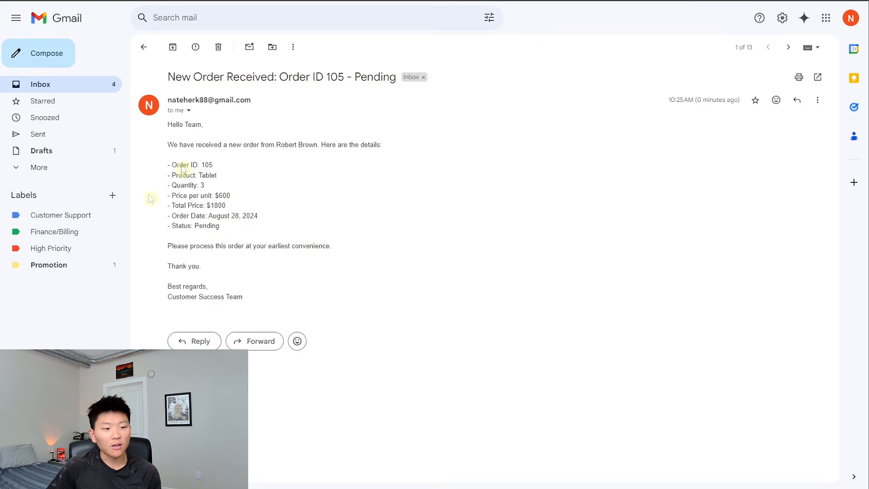
{"action": "left_click", "coordinate": [144, 49]}
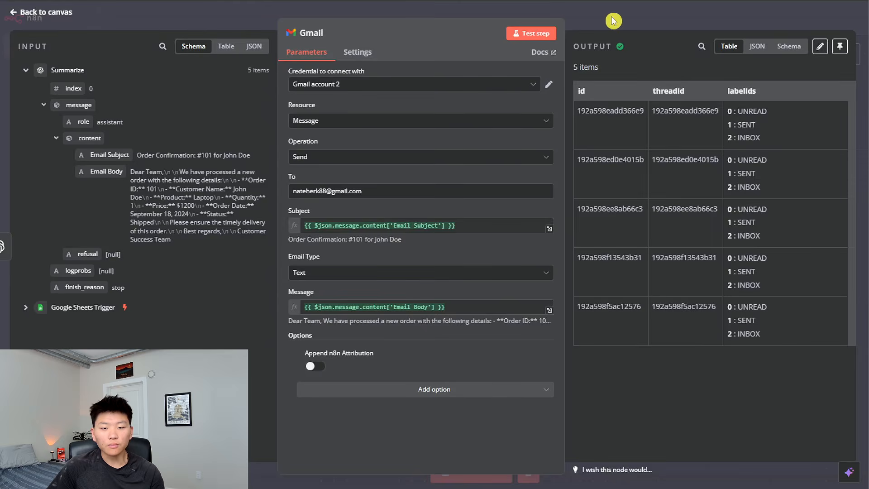
Step: Close the Gmail node, save the Customer Orders workflow and activate it, dismissing the activation notice
{"action": "left_click", "coordinate": [619, 28]}
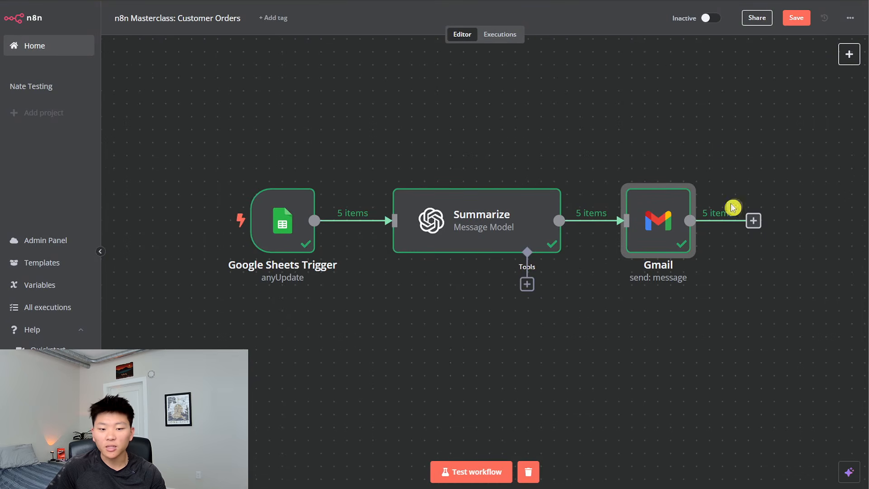
{"action": "left_click", "coordinate": [798, 19]}
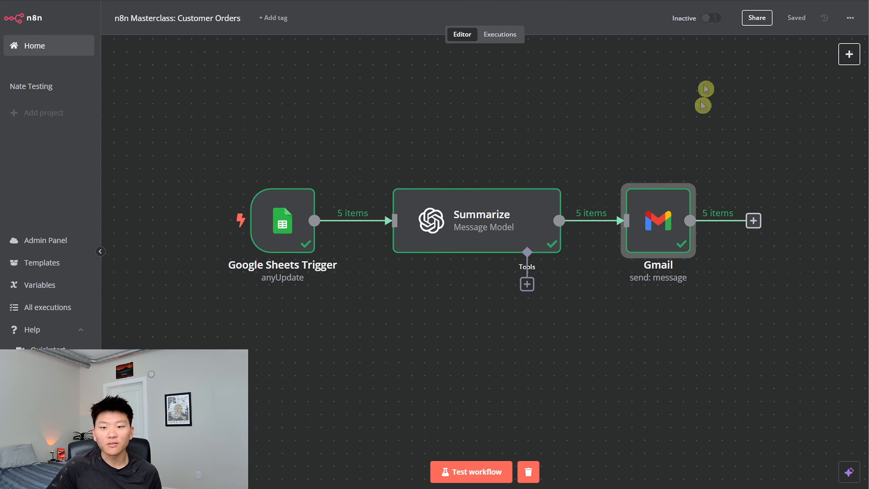
{"action": "left_click", "coordinate": [711, 18]}
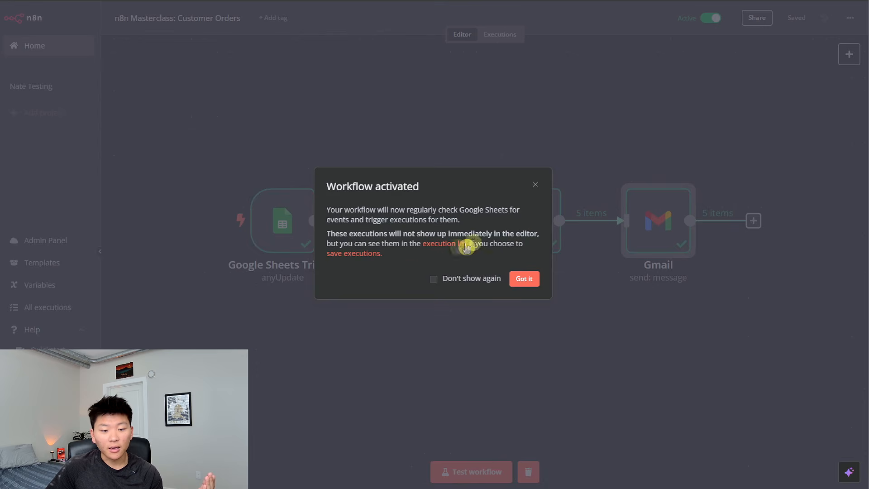
{"action": "left_click", "coordinate": [525, 282]}
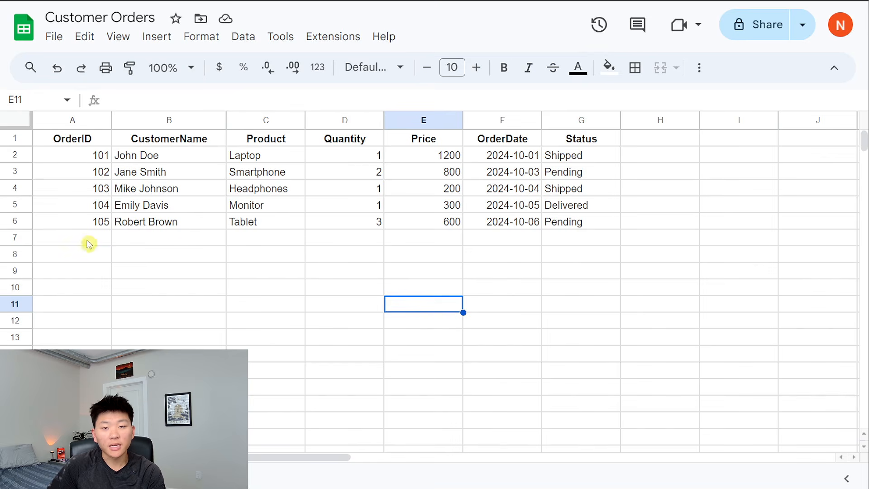
Step: Switch to the Customer Orders sheet and paste a Pending order for 500 Crayons at 5, dated October 20, 2024, into row 7
{"action": "left_click", "coordinate": [89, 244]}
{"action": "key", "text": "ctrl+v"}
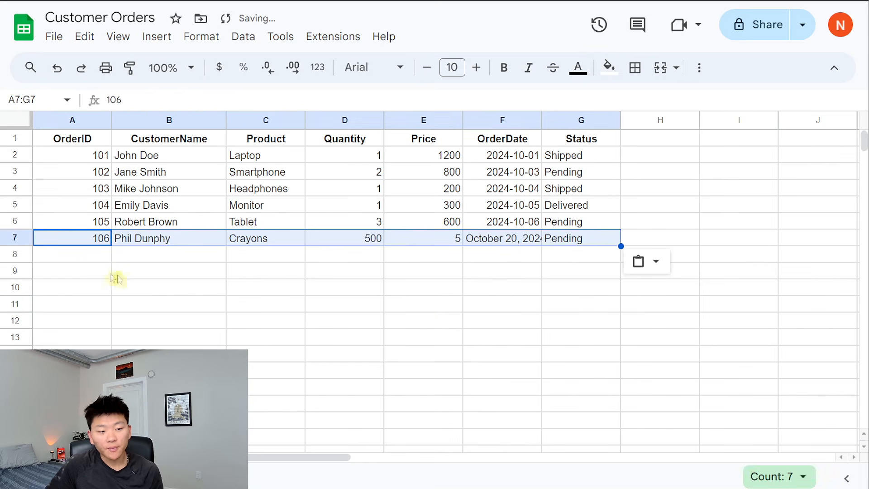
{"action": "left_click", "coordinate": [152, 264]}
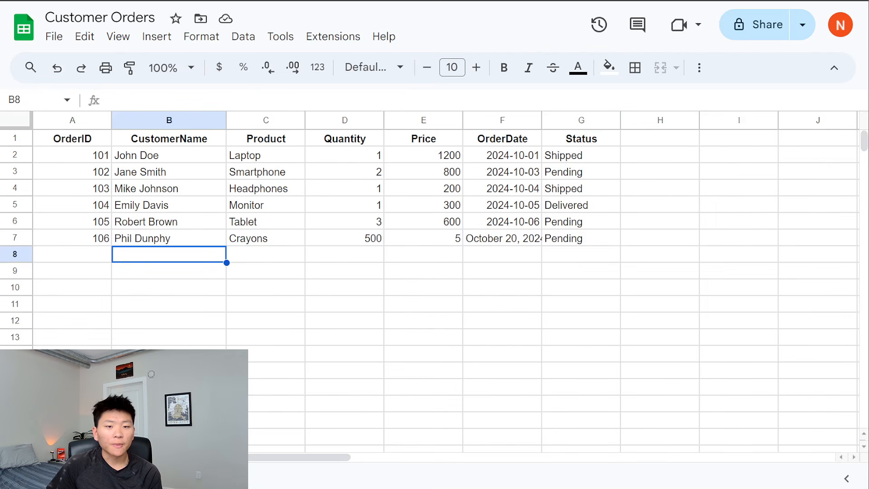
Step: Switch to the Gmail inbox, open the email about the crayons order and check its order date
{"action": "key", "text": "ctrl+Tab"}
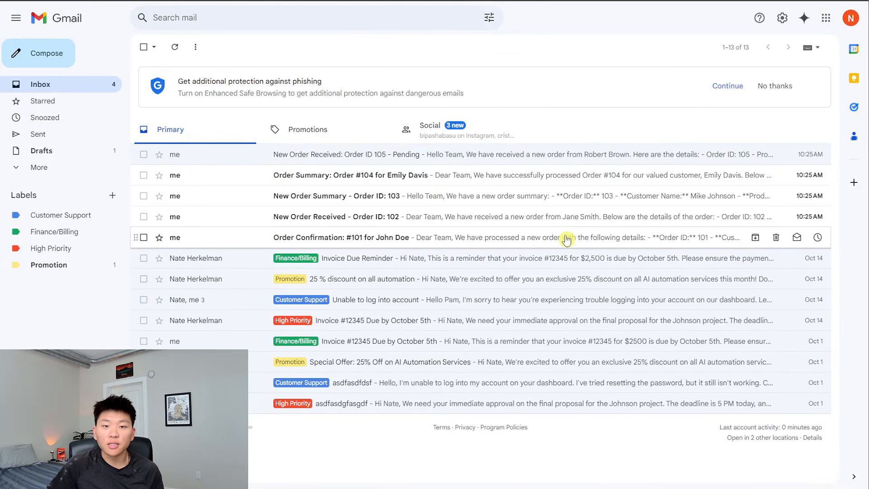
{"action": "left_click", "coordinate": [49, 0]}
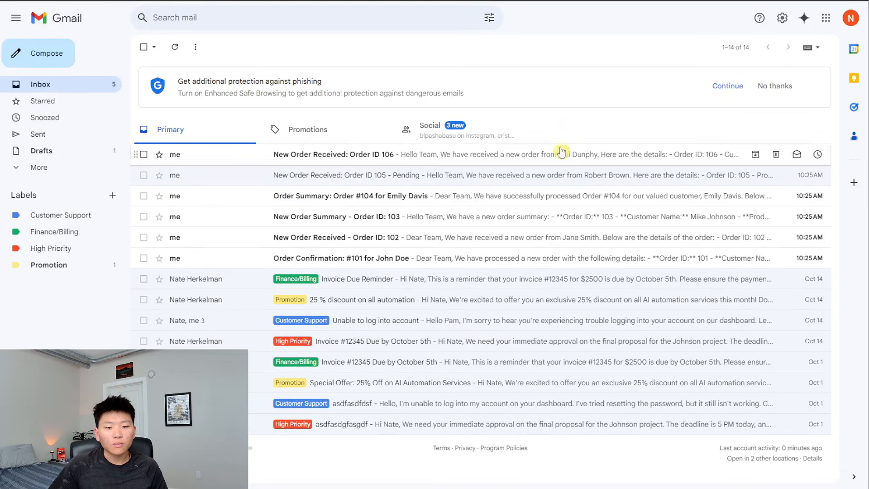
{"action": "left_click", "coordinate": [345, 156]}
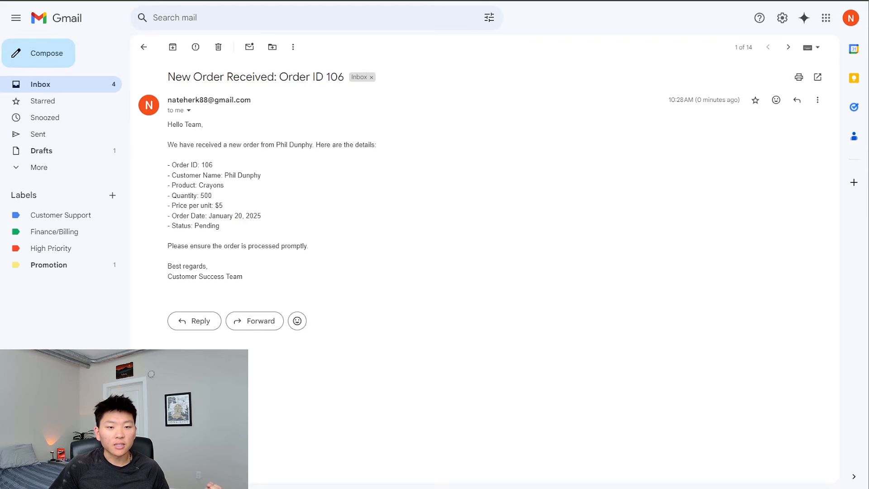
{"action": "left_click_drag", "start_coordinate": [211, 216], "coordinate": [262, 216]}
{"action": "left_click", "coordinate": [279, 222]}
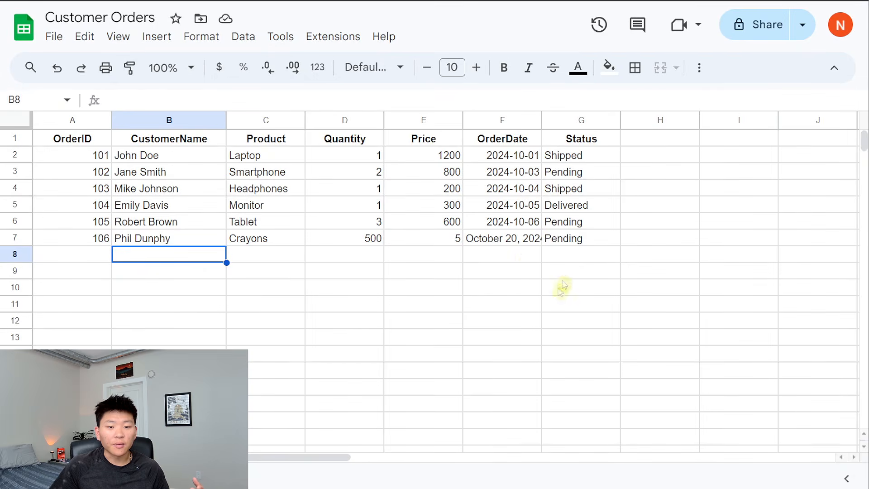
Step: Switch back to the Customer Orders sheet and fit the OrderDate column's width to its contents
{"action": "left_click", "coordinate": [528, 236]}
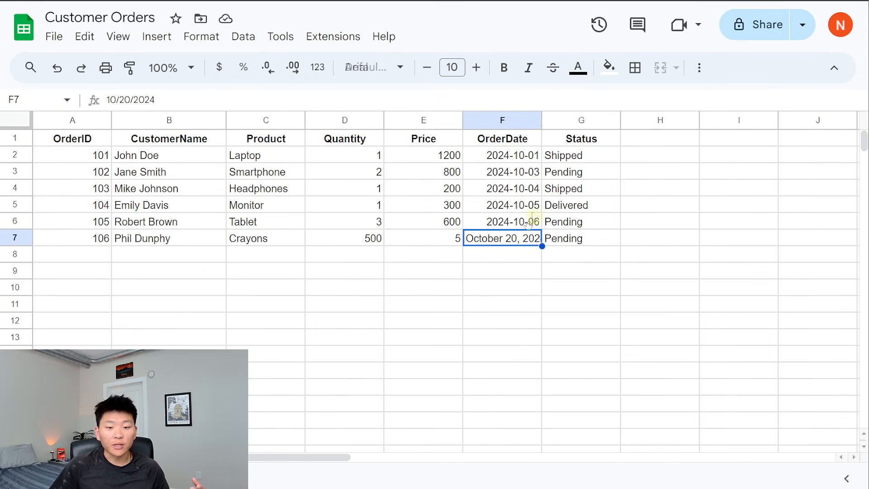
{"action": "double_click", "coordinate": [542, 120]}
{"action": "left_click", "coordinate": [515, 268]}
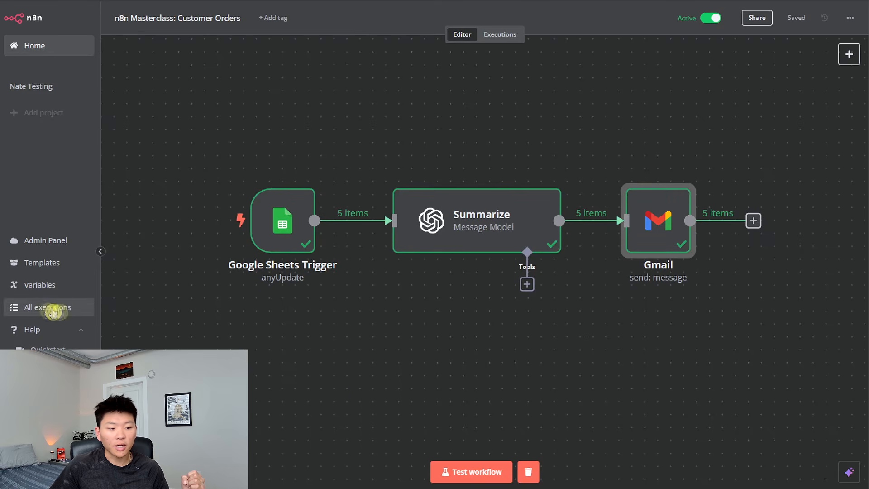
Step: Switch to n8n, show the workflow's executions and examine the Summarize node's input and output in the 10:28:55 run
{"action": "left_click", "coordinate": [503, 35]}
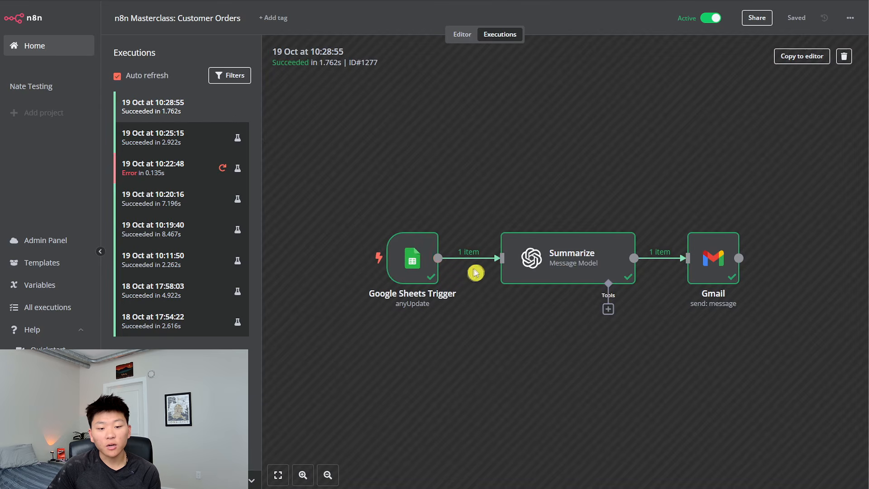
{"action": "double_click", "coordinate": [560, 260]}
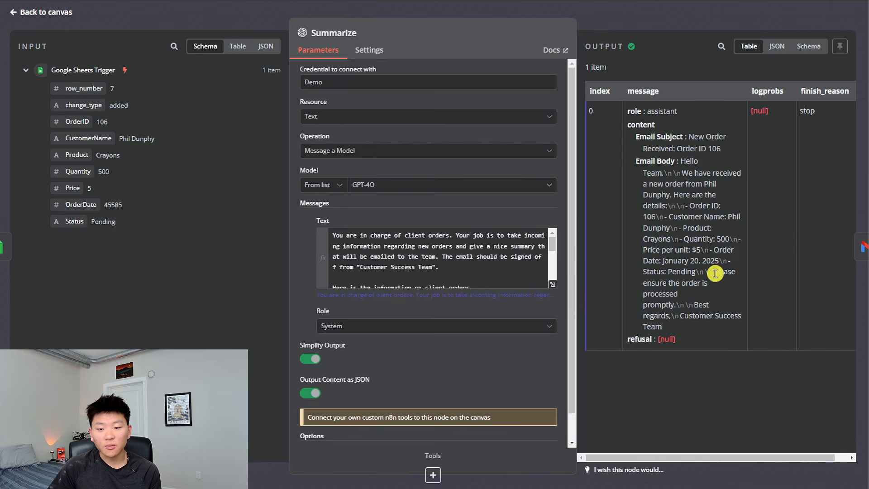
{"action": "scroll", "coordinate": [505, 275], "scroll_direction": "down", "scroll_amount": 5}
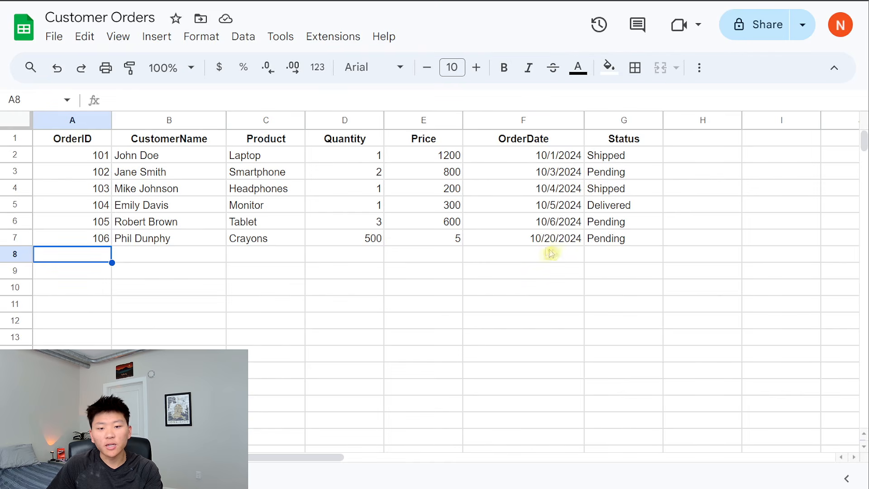
Step: Switch to the Customer Orders sheet, review the OrderDate values and add the crayons order again in row 8 with date October 20, 2024
{"action": "left_click_drag", "start_coordinate": [566, 155], "coordinate": [570, 239]}
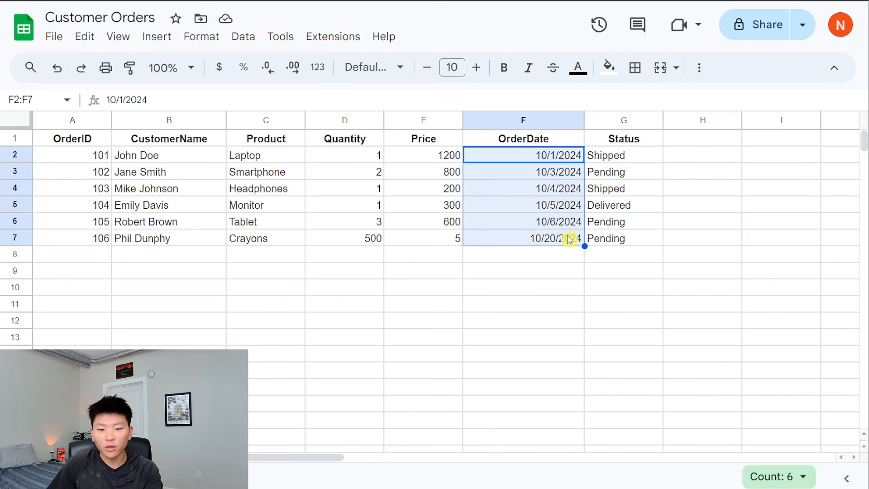
{"action": "left_click", "coordinate": [98, 256]}
{"action": "type", "text": "106\tPhil Dunphy\tCrayons\t500\t5\tOctober 20, 2024\tPending"}
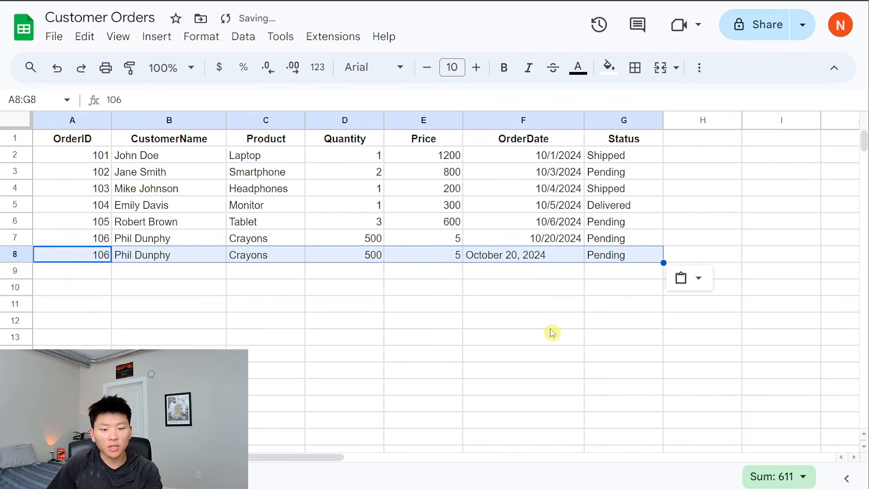
{"action": "left_click", "coordinate": [560, 273]}
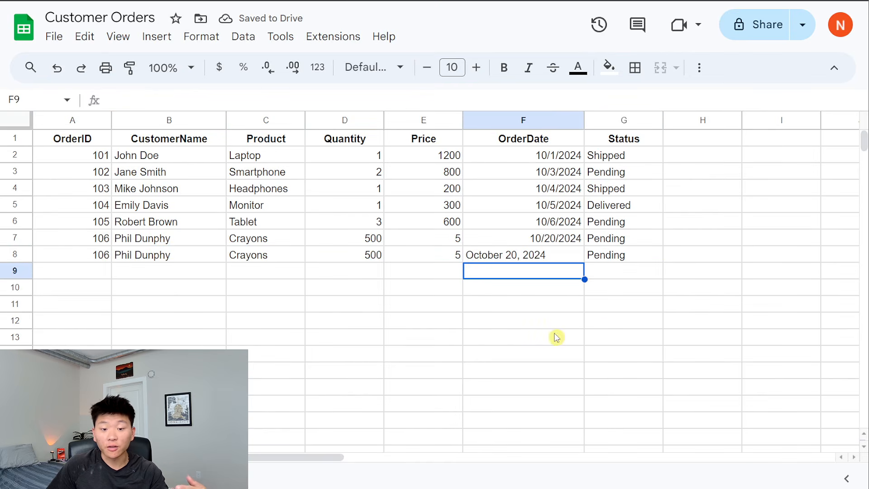
{"action": "left_click", "coordinate": [542, 259]}
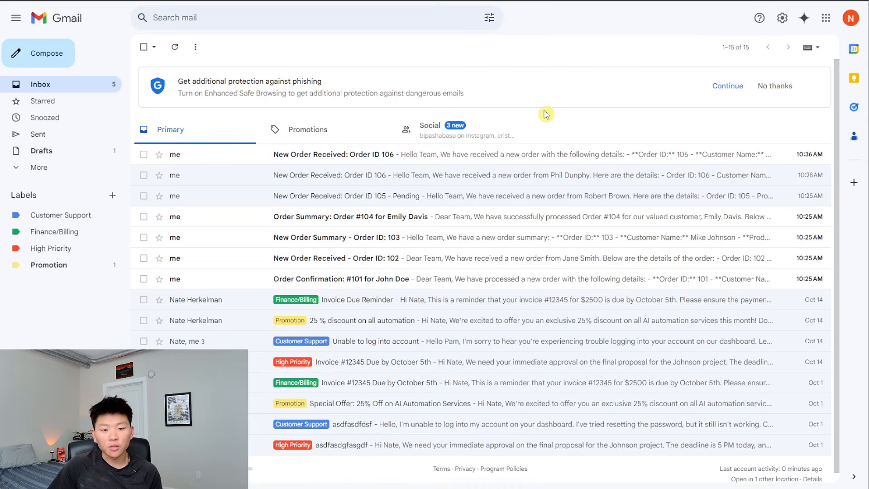
Step: Open the newest crayons order email in the Gmail inbox and check its order date
{"action": "left_click", "coordinate": [510, 154]}
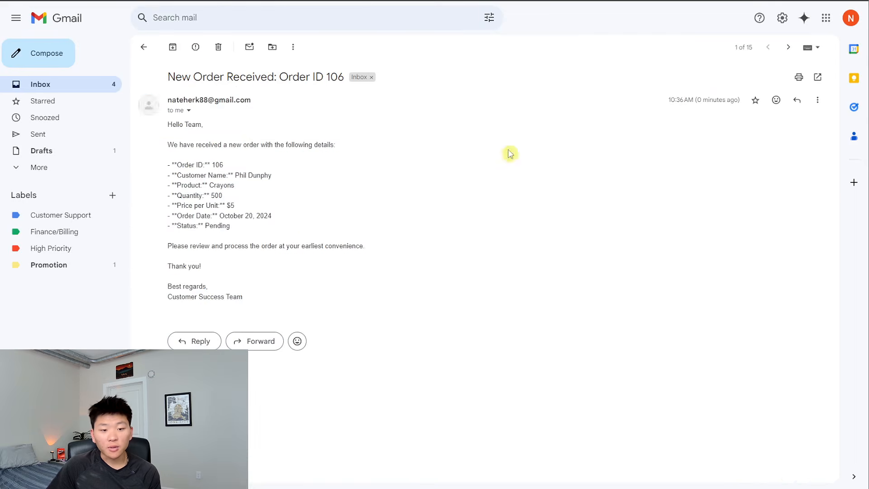
{"action": "left_click_drag", "start_coordinate": [273, 217], "coordinate": [228, 216]}
{"action": "left_click", "coordinate": [285, 220]}
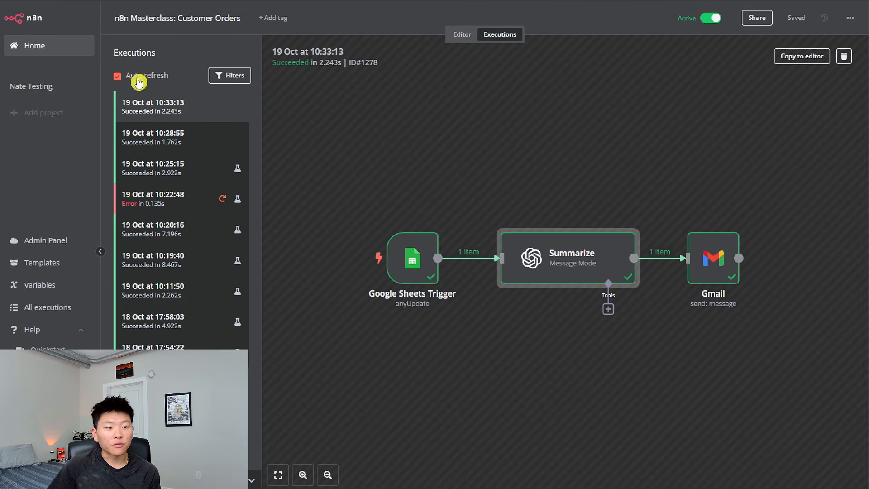
Step: Switch to n8n, refresh the executions and examine the OrderDate in the Google Sheets Trigger output of the 10:36:13 run
{"action": "key", "text": "F5"}
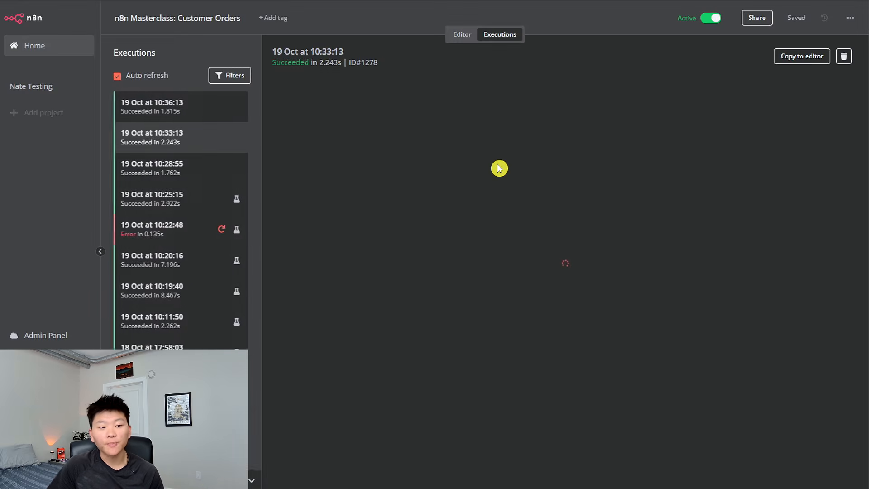
{"action": "left_click", "coordinate": [175, 113]}
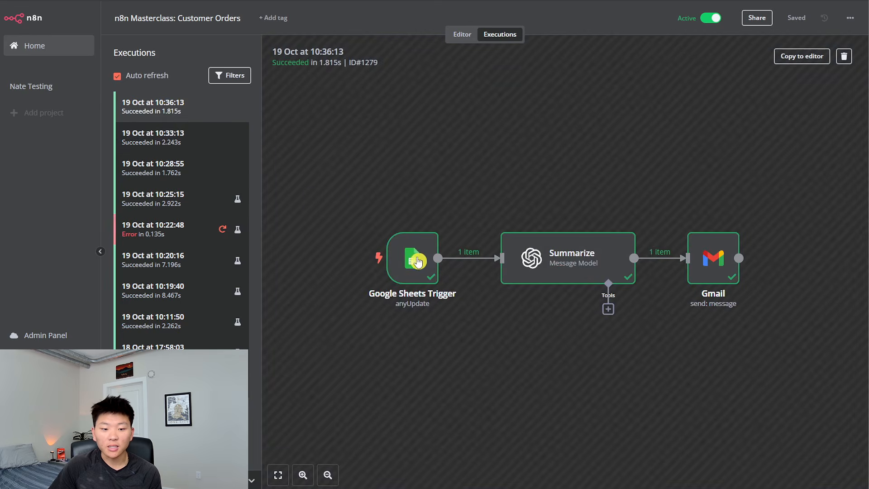
{"action": "double_click", "coordinate": [419, 262]}
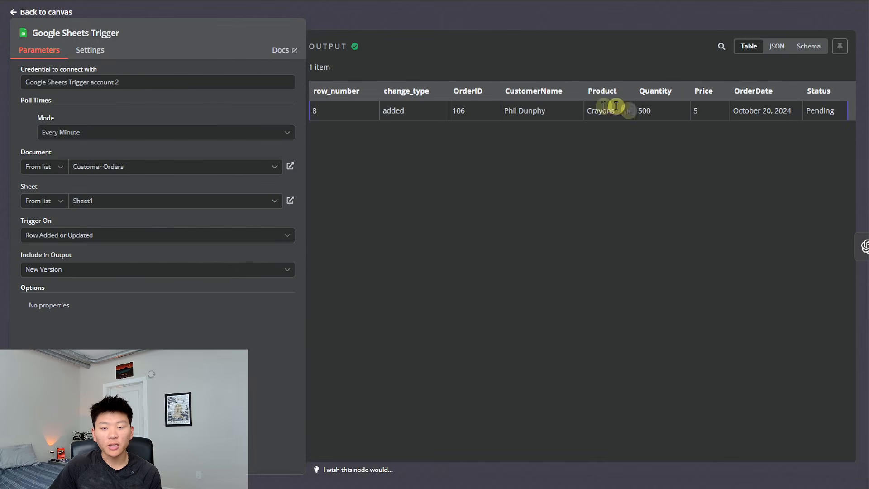
{"action": "left_click_drag", "start_coordinate": [735, 111], "coordinate": [801, 141]}
{"action": "left_click", "coordinate": [770, 165]}
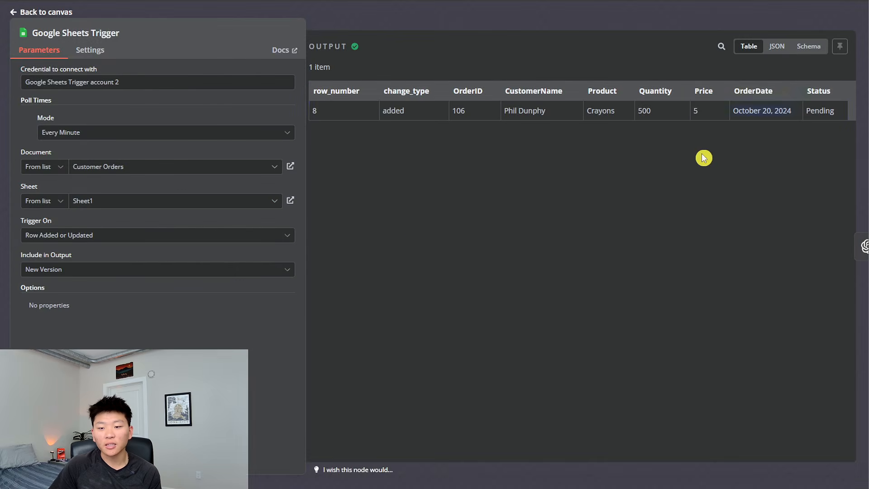
{"action": "left_click", "coordinate": [544, 22]}
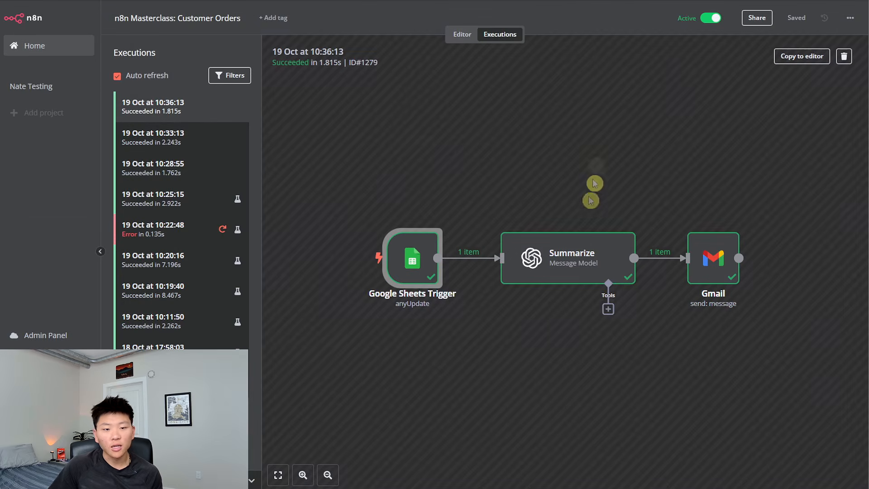
Step: Examine the Summarize node's prompt, input and generated email in the 10:36:13 execution, and close the node
{"action": "left_click", "coordinate": [572, 255]}
{"action": "double_click", "coordinate": [572, 255]}
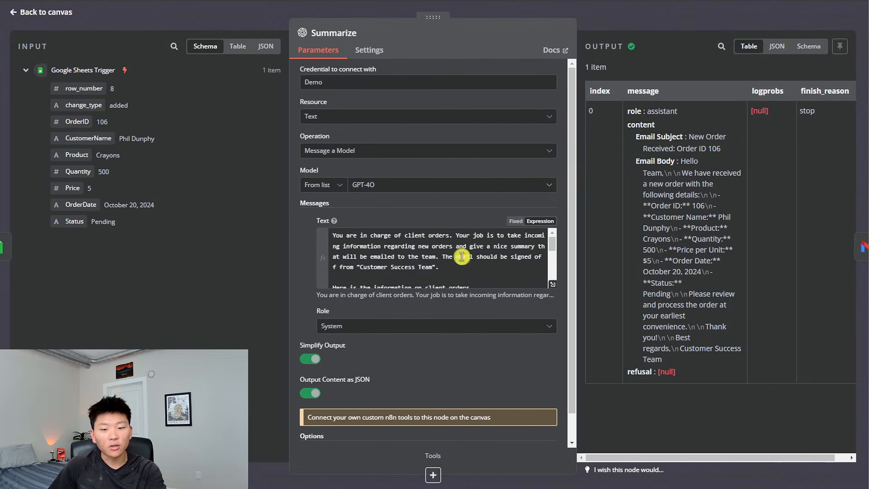
{"action": "scroll", "coordinate": [453, 256], "scroll_direction": "down", "scroll_amount": 2}
{"action": "left_click_drag", "start_coordinate": [442, 31], "coordinate": [254, 36]}
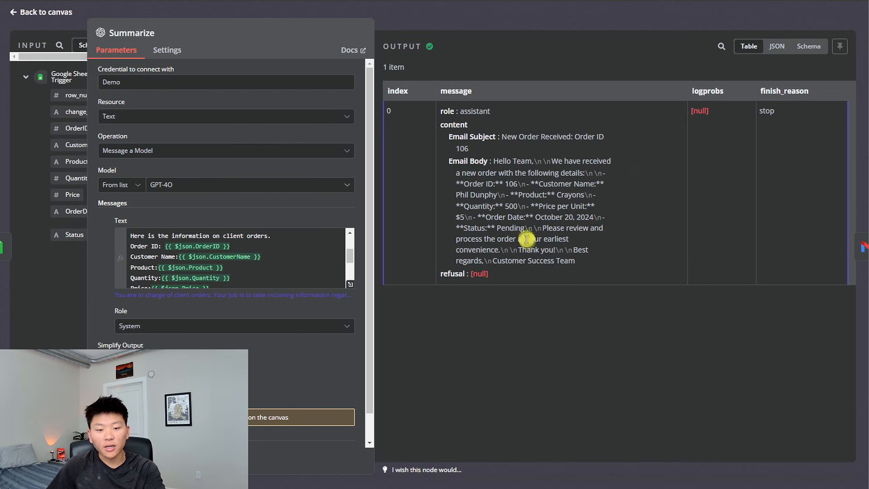
{"action": "left_click_drag", "start_coordinate": [231, 19], "coordinate": [406, 18]}
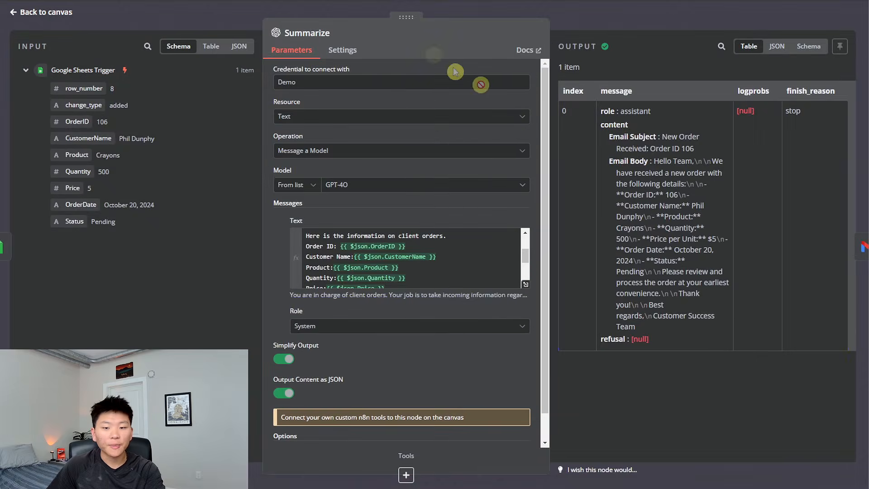
{"action": "left_click", "coordinate": [626, 29]}
Step: Check the Gmail node of the 10:36:13 execution, close it and select all three workflow nodes
{"action": "double_click", "coordinate": [716, 260]}
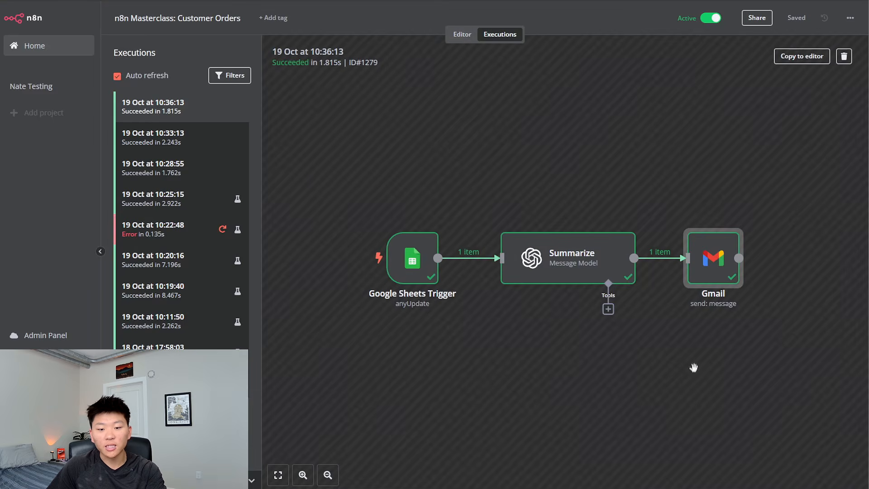
{"action": "left_click_drag", "start_coordinate": [694, 367], "coordinate": [670, 353]}
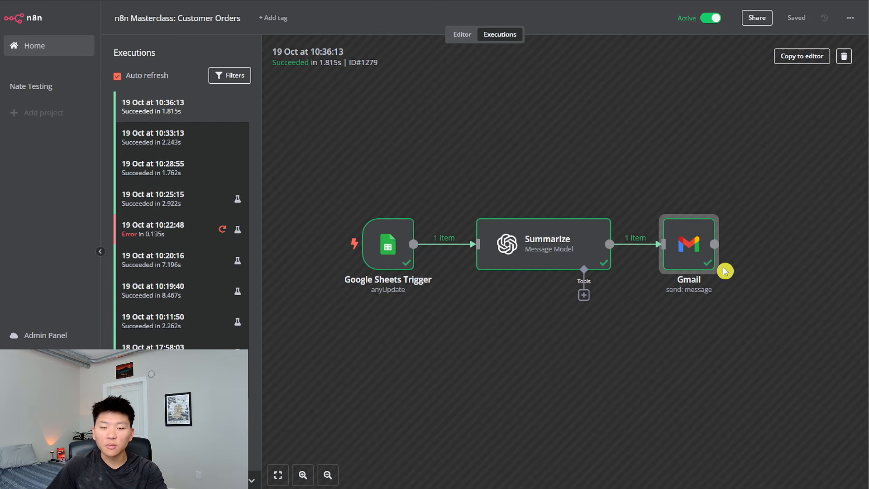
{"action": "left_click_drag", "start_coordinate": [313, 170], "coordinate": [778, 345]}
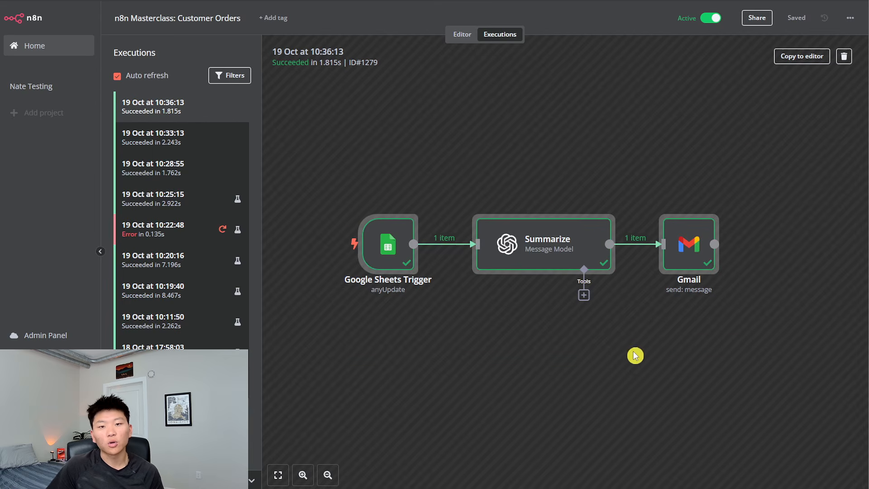
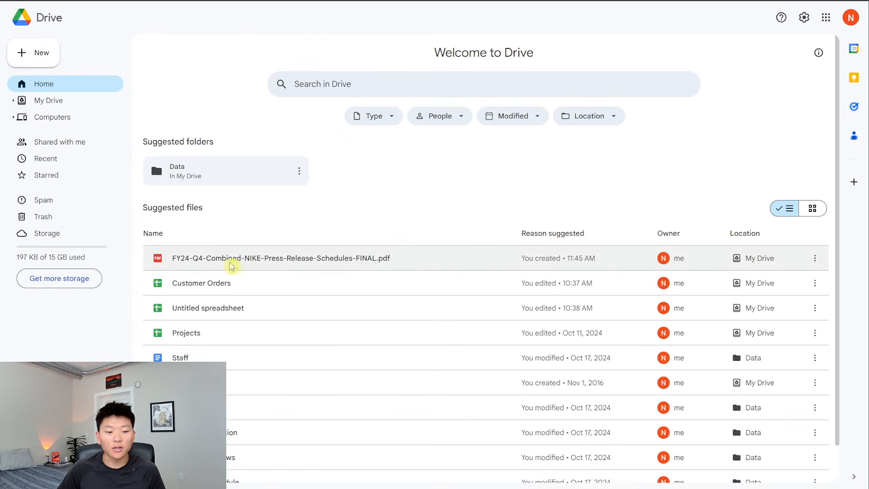
Step: Switch to Google Drive, preview FY24-Q4-Combined-NIKE-Press-Release-Schedules-FINAL.pdf and close the preview
{"action": "double_click", "coordinate": [352, 263]}
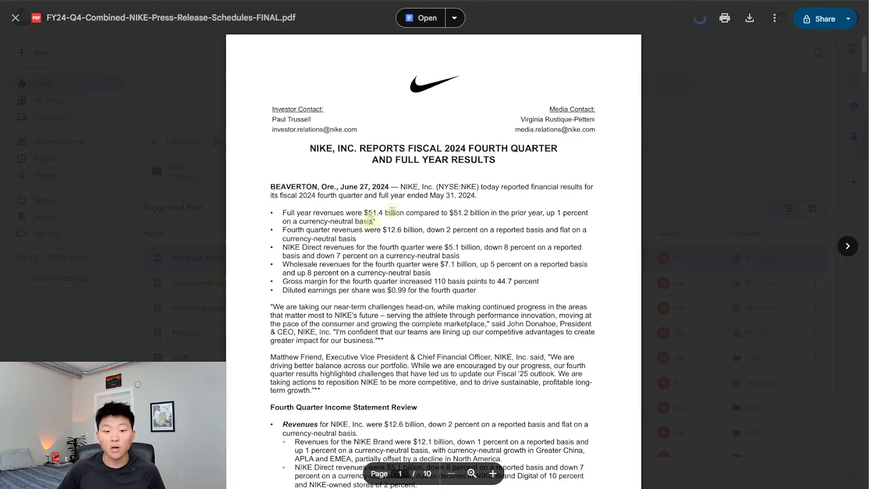
{"action": "key", "text": "Escape"}
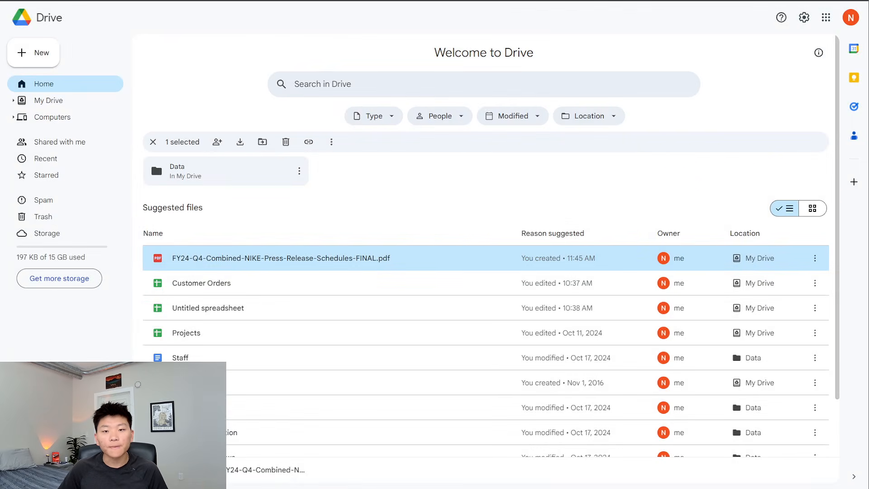
Step: Switch to Pinecone and go back from the sample index to the list of indexes
{"action": "left_click", "coordinate": [656, 1]}
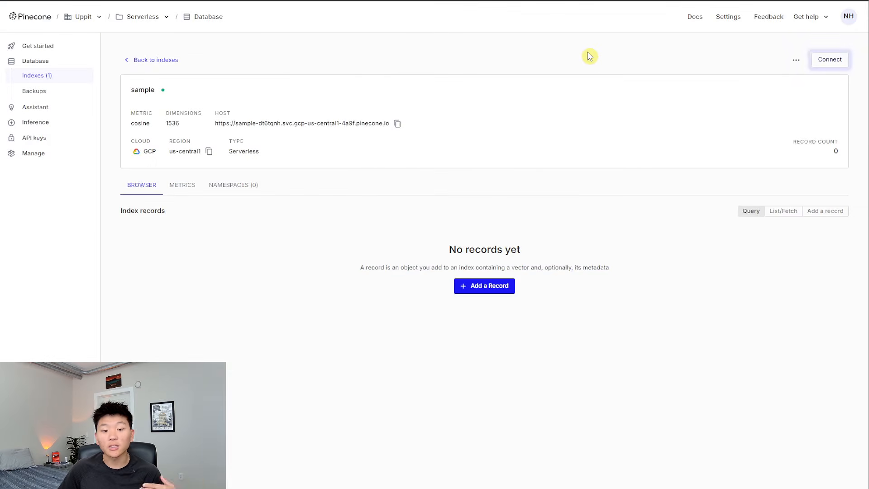
{"action": "left_click", "coordinate": [161, 62]}
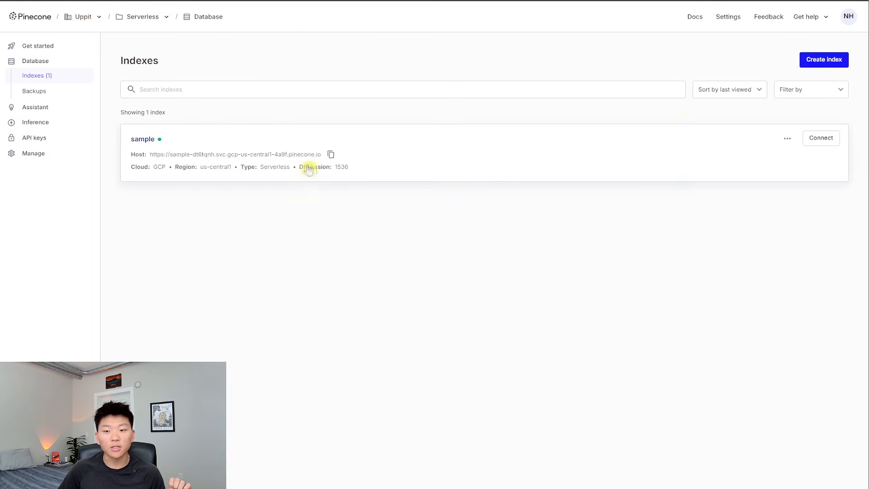
Step: Try out the new serverless index form with the name fdshjsdfj and the text-embedding-3-small model configuration, and leave the form without creating the index
{"action": "left_click", "coordinate": [824, 67]}
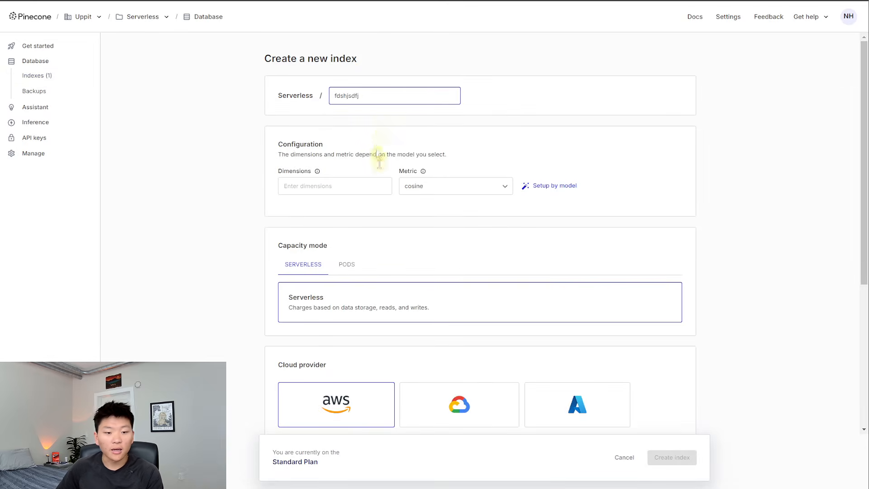
{"action": "scroll", "coordinate": [629, 233], "scroll_direction": "down", "scroll_amount": 1}
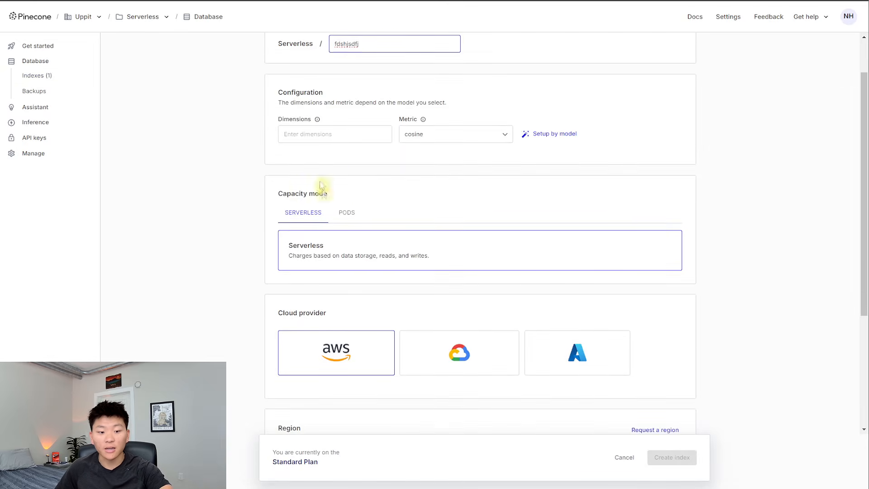
{"action": "scroll", "coordinate": [758, 260], "scroll_direction": "down", "scroll_amount": 4}
{"action": "scroll", "coordinate": [747, 259], "scroll_direction": "up", "scroll_amount": 5}
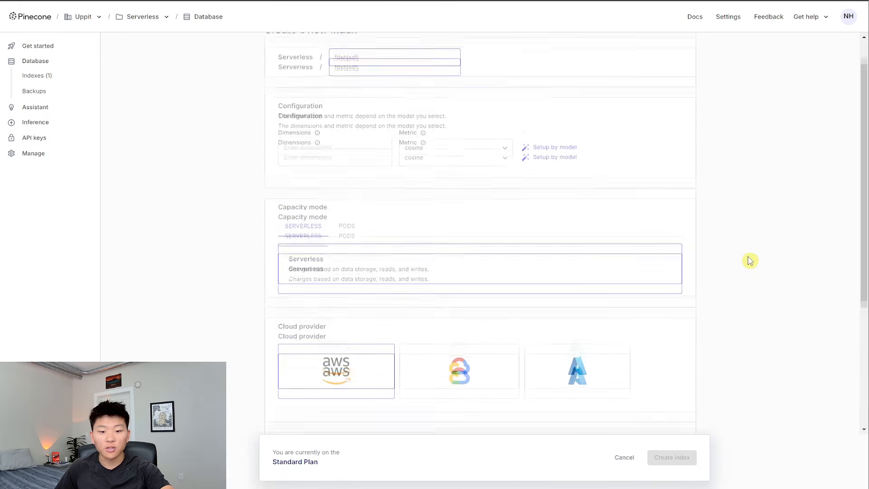
{"action": "left_click", "coordinate": [549, 187]}
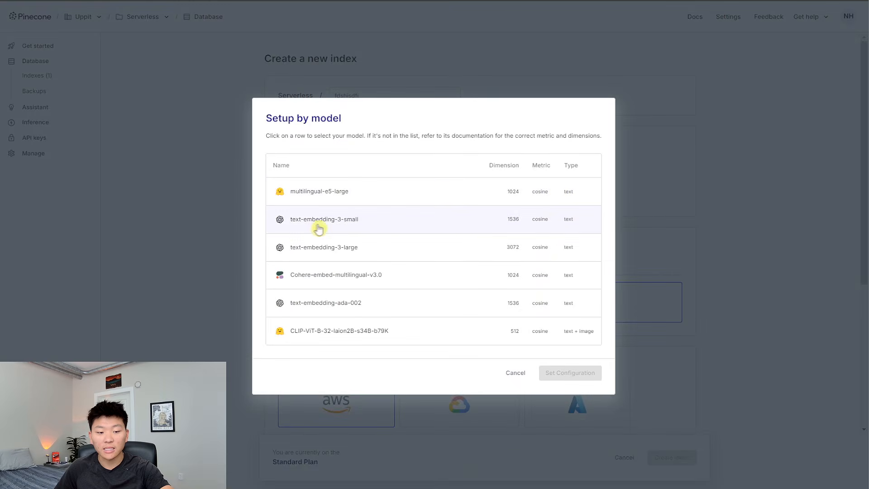
{"action": "left_click", "coordinate": [354, 229]}
{"action": "left_click", "coordinate": [560, 372]}
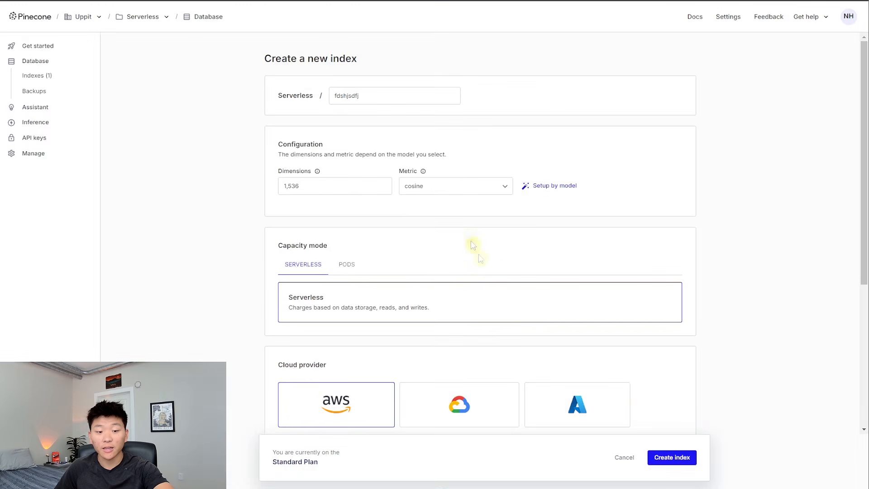
{"action": "scroll", "coordinate": [748, 333], "scroll_direction": "down", "scroll_amount": 5}
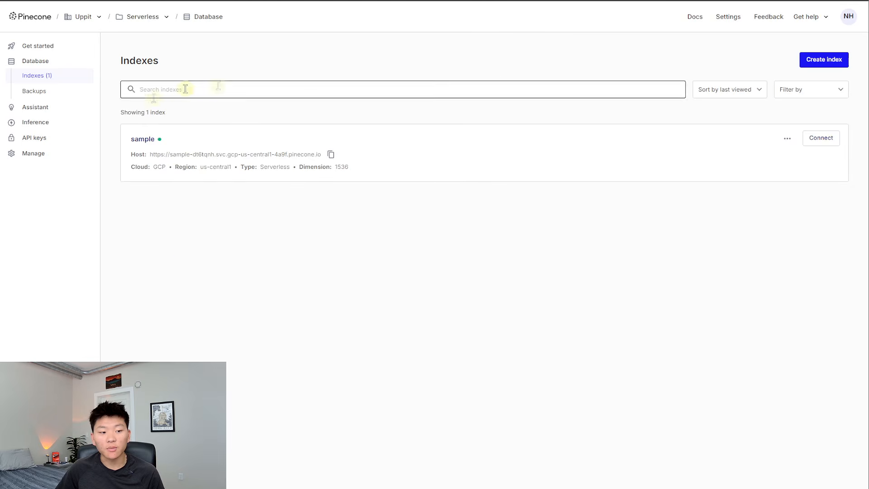
Step: Open the sample index and check its namespaces
{"action": "left_click", "coordinate": [188, 144]}
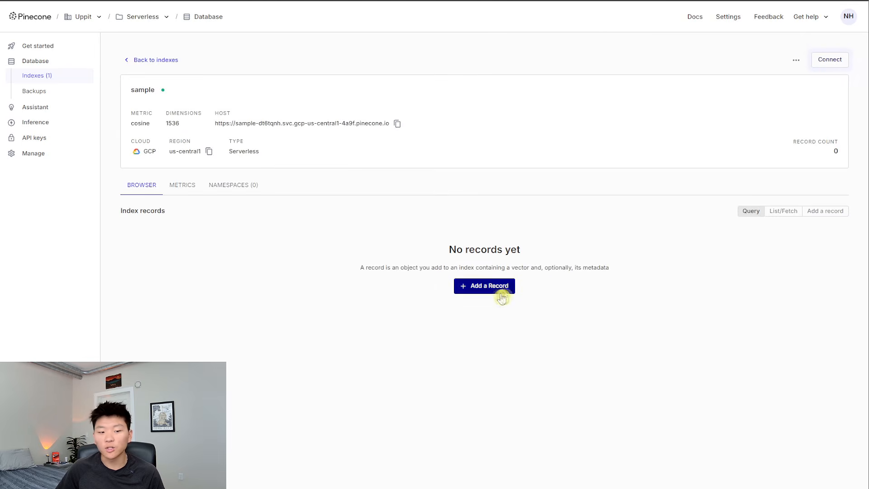
{"action": "left_click", "coordinate": [241, 188]}
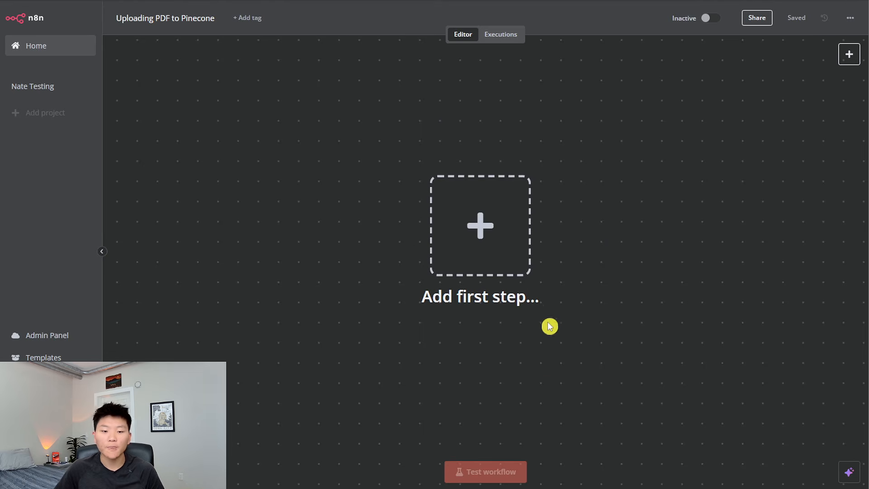
Step: Start the Uploading PDF to Pinecone workflow with a manual trigger and connect a Google Drive Download file node to it
{"action": "left_click", "coordinate": [497, 233]}
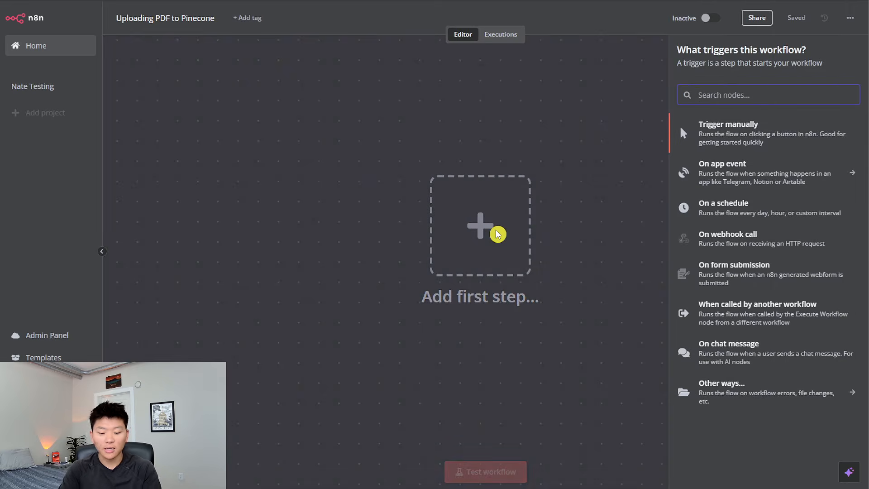
{"action": "left_click", "coordinate": [679, 131]}
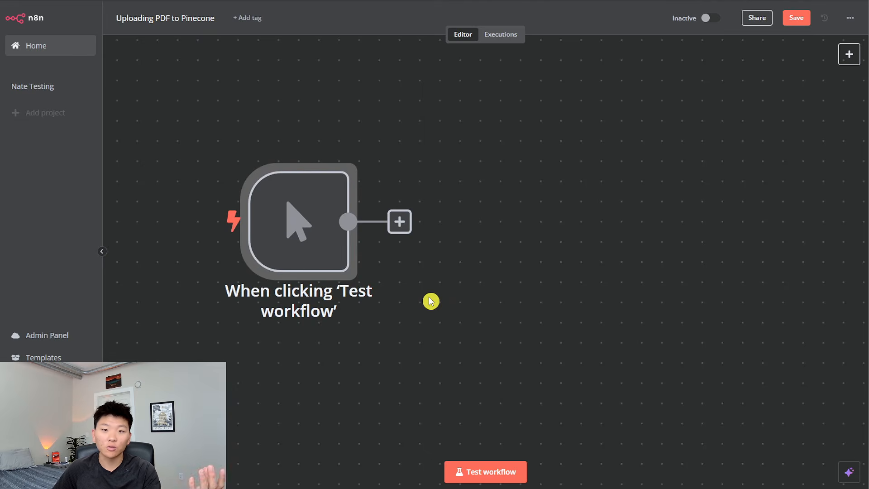
{"action": "left_click", "coordinate": [399, 221]}
{"action": "type", "text": "googl"}
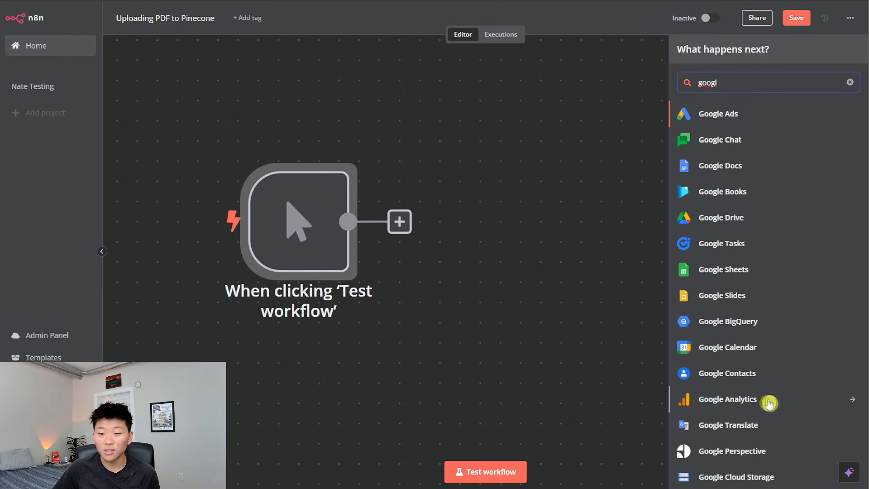
{"action": "left_click", "coordinate": [746, 220]}
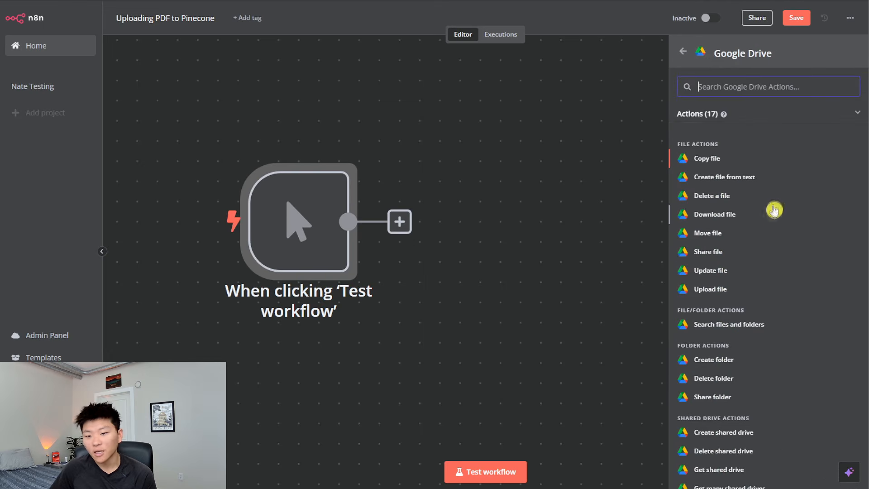
{"action": "scroll", "coordinate": [761, 248], "scroll_direction": "down", "scroll_amount": 3}
{"action": "scroll", "coordinate": [738, 363], "scroll_direction": "up", "scroll_amount": 3}
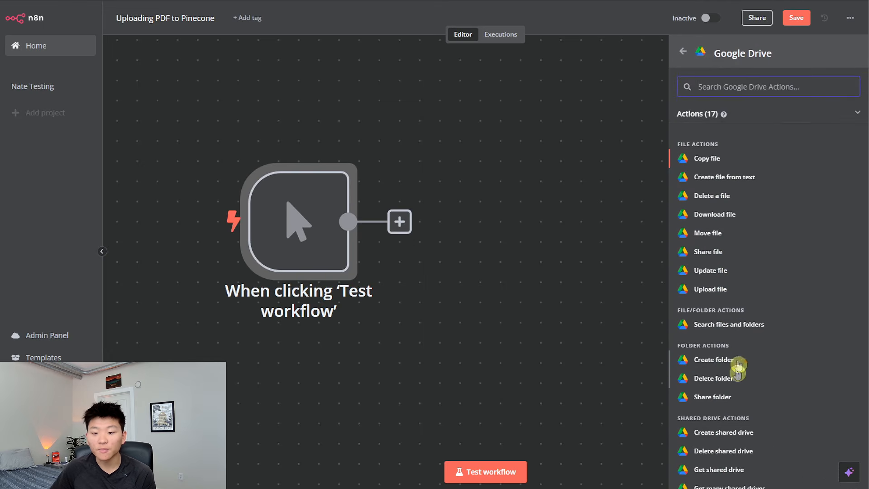
{"action": "left_click", "coordinate": [743, 216]}
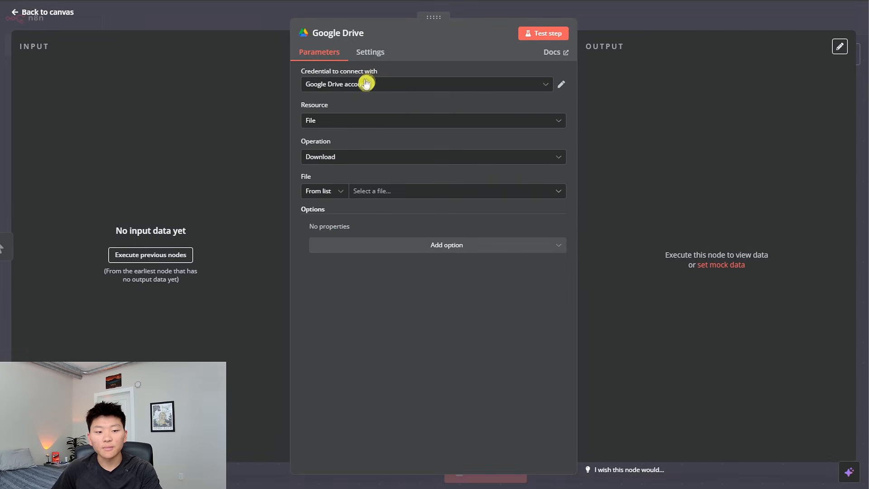
Step: Set the Google Drive node to use the Google Drive account and FY24-Q4-Combined-NIKE-Press-Release-Schedules-FINAL.pdf, and test the step
{"action": "left_click", "coordinate": [392, 85]}
{"action": "left_click", "coordinate": [403, 110]}
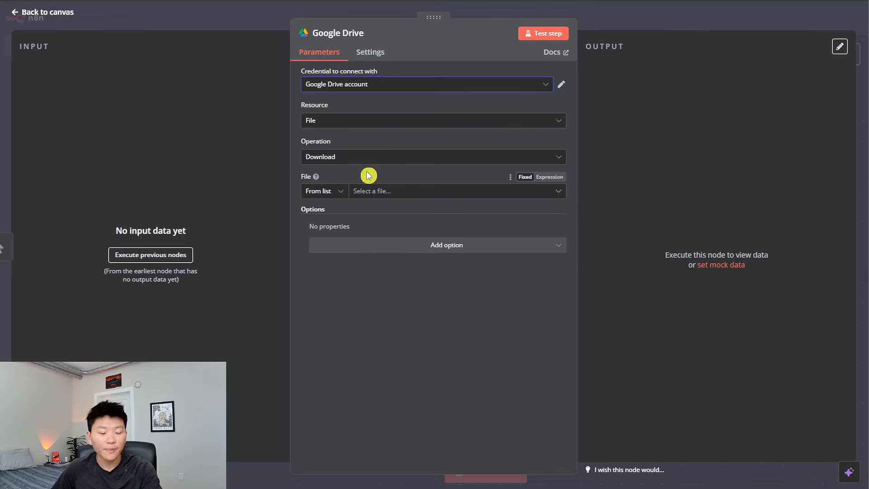
{"action": "left_click", "coordinate": [415, 195]}
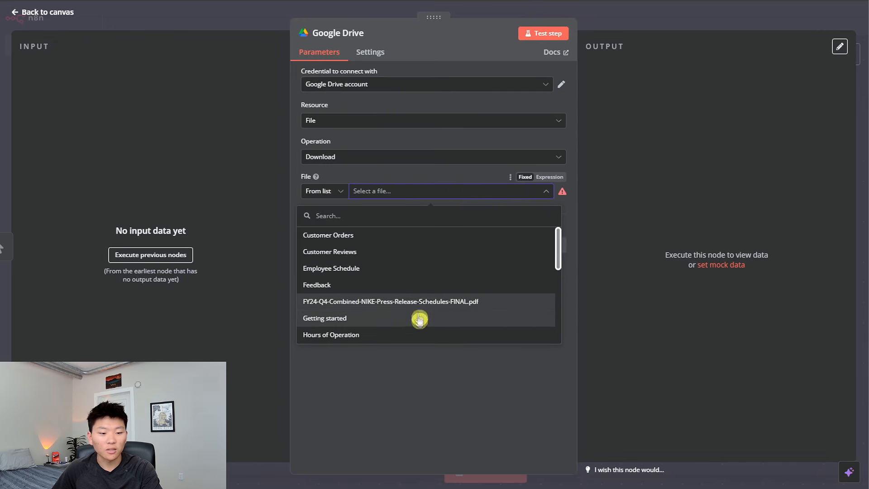
{"action": "left_click", "coordinate": [394, 302]}
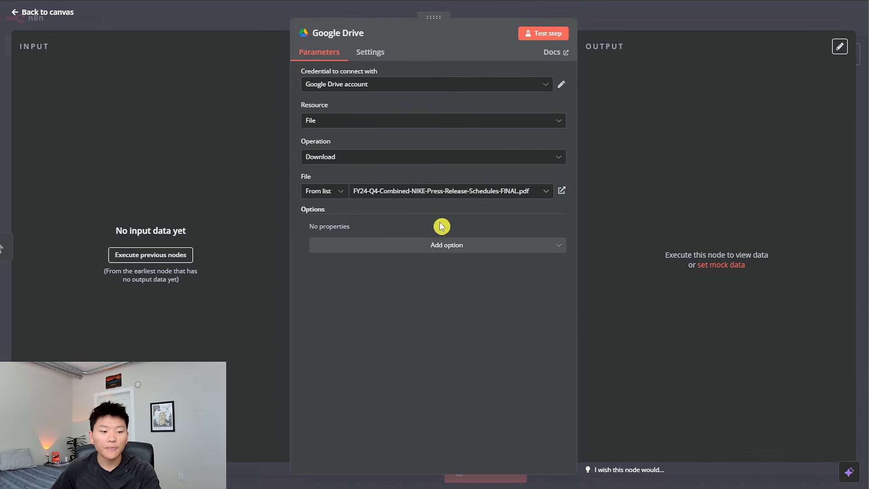
{"action": "left_click", "coordinate": [548, 31]}
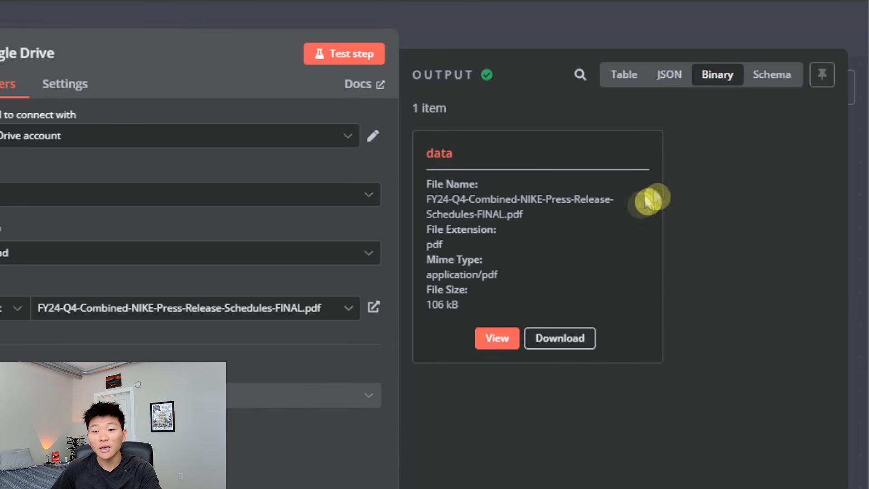
Step: Compare the JSON and binary outputs of the Google Drive node, preview pages 1 and 2 of the downloaded PDF, and close the node
{"action": "left_click", "coordinate": [669, 76]}
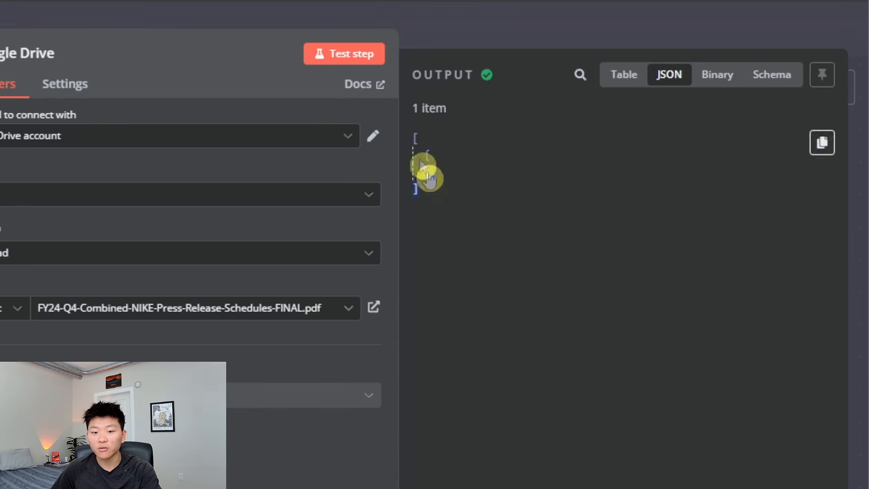
{"action": "left_click", "coordinate": [719, 77]}
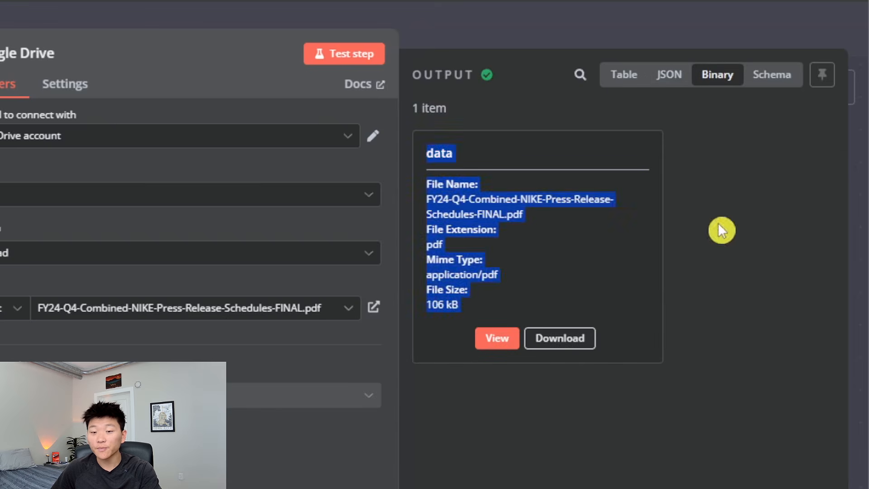
{"action": "left_click", "coordinate": [548, 272]}
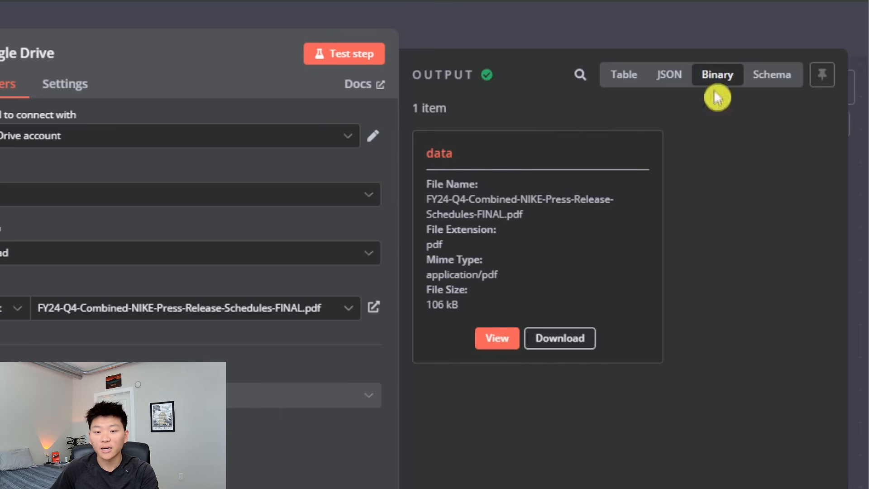
{"action": "left_click", "coordinate": [514, 346]}
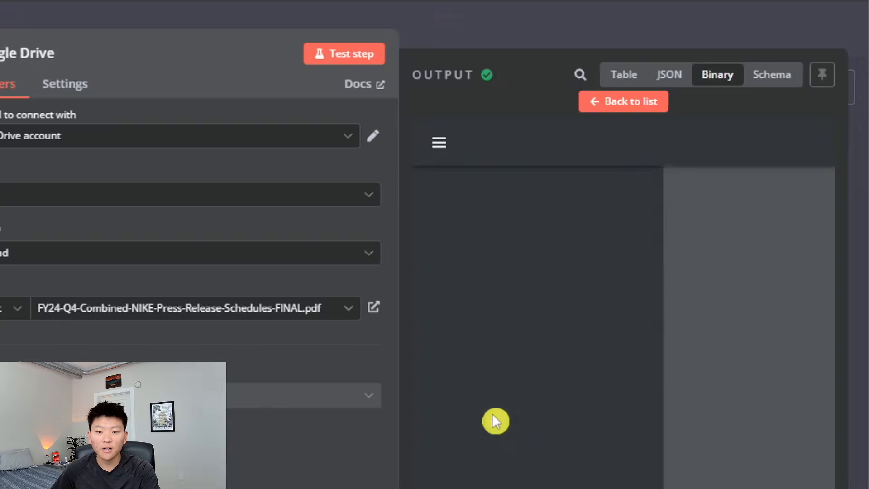
{"action": "left_click", "coordinate": [549, 423]}
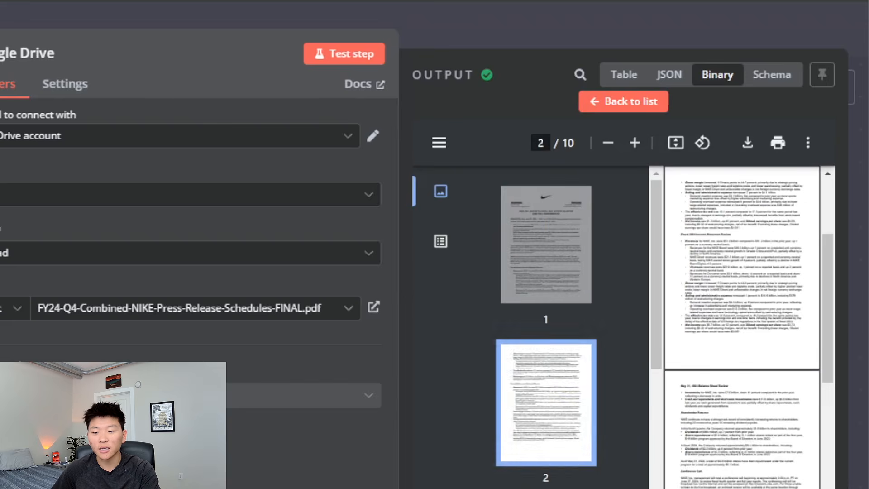
{"action": "left_click", "coordinate": [559, 245]}
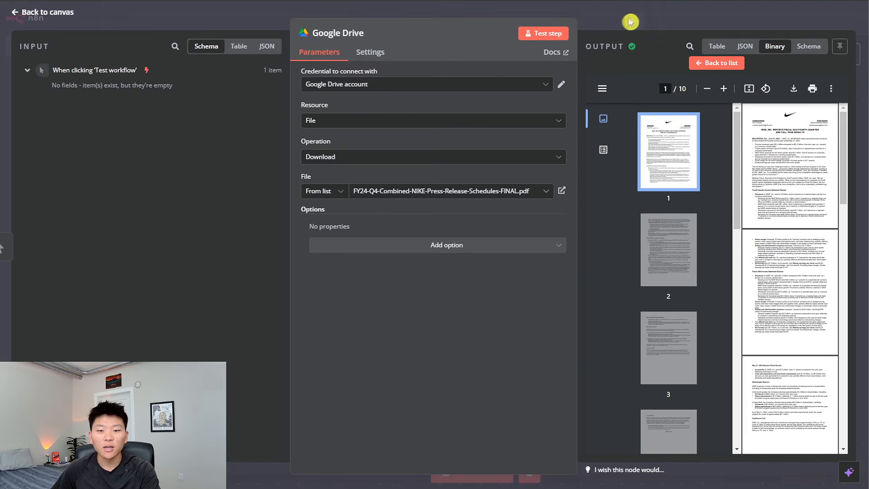
{"action": "left_click", "coordinate": [692, 19]}
Step: Add a Pinecone Vector Store node after Google Drive with the action Add documents to vector store
{"action": "scroll", "coordinate": [594, 319], "scroll_direction": "down", "scroll_amount": 3}
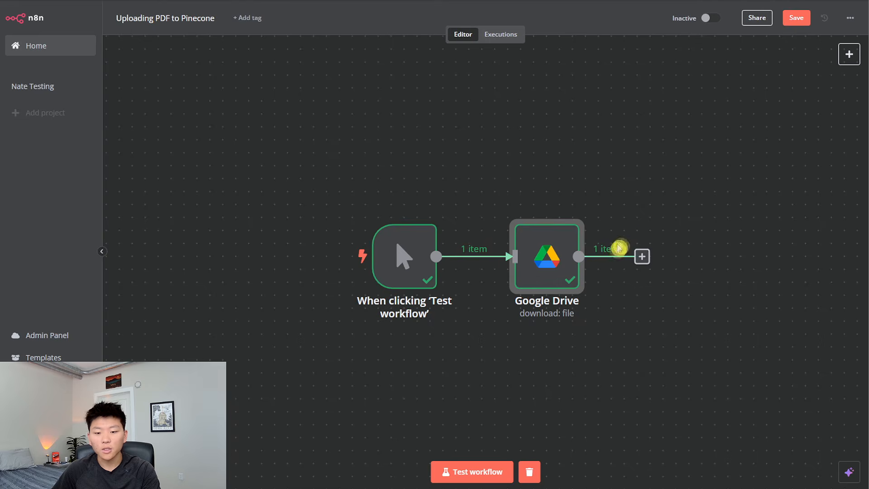
{"action": "left_click_drag", "start_coordinate": [620, 374], "coordinate": [503, 292]}
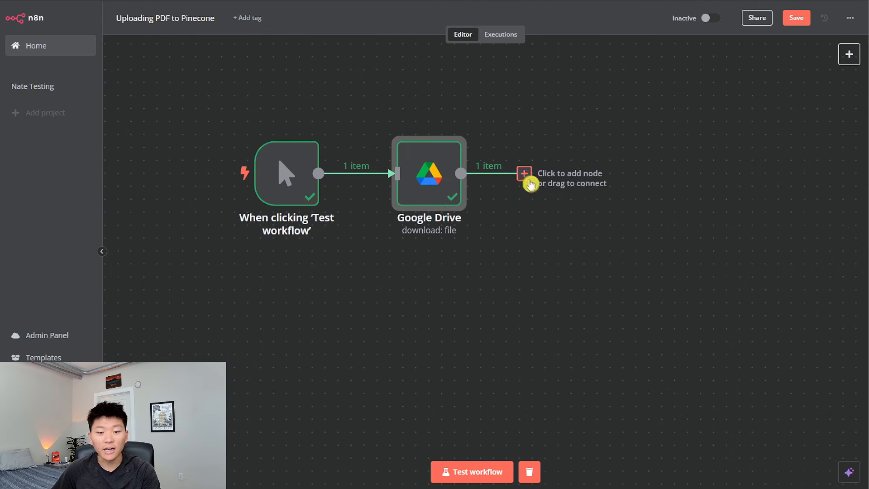
{"action": "left_click", "coordinate": [527, 177]}
{"action": "type", "text": "pine"}
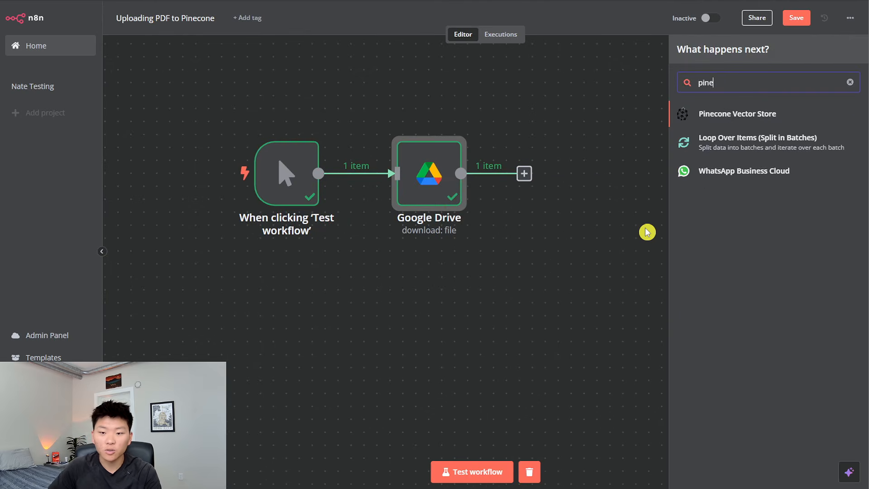
{"action": "left_click", "coordinate": [748, 121]}
{"action": "mouse_move", "coordinate": [689, 121]}
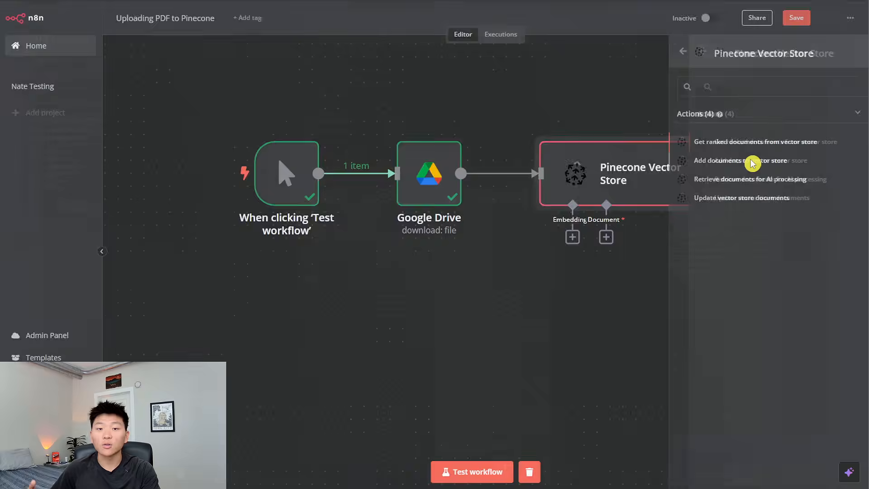
{"action": "left_click", "coordinate": [753, 164]}
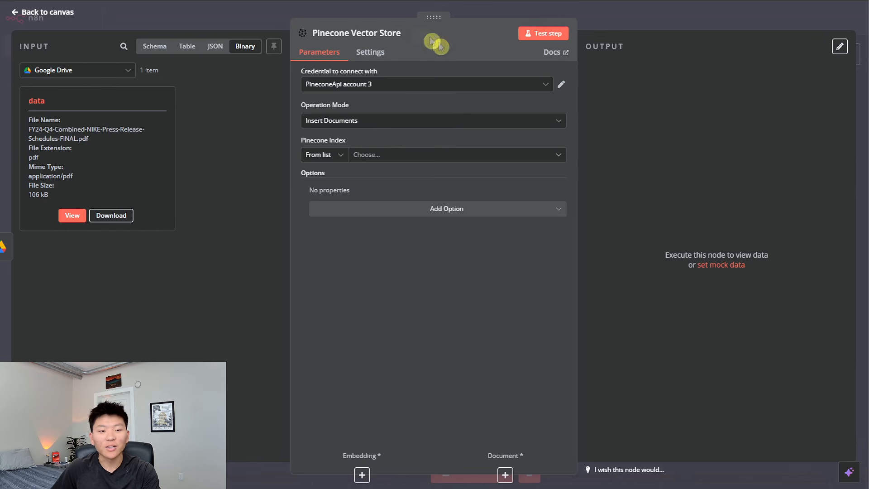
Step: Begin a new Pinecone credential for the Pinecone Vector Store node and switch to Pinecone for the API key
{"action": "left_click", "coordinate": [424, 86]}
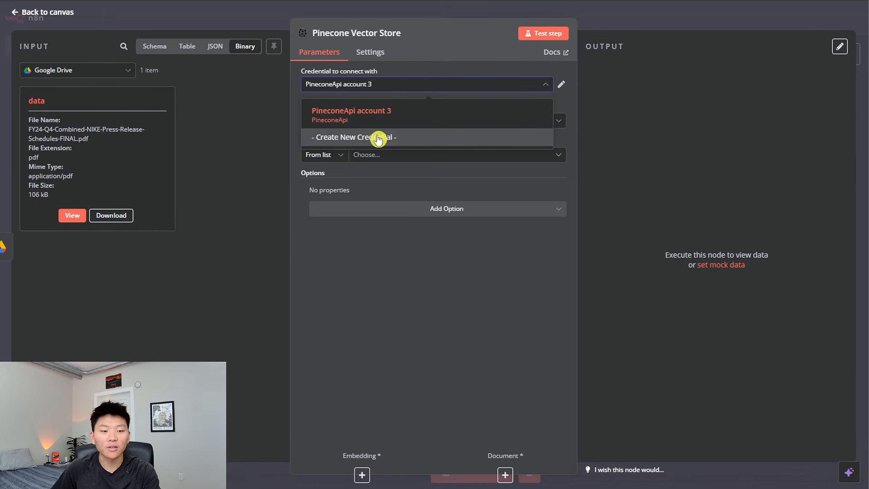
{"action": "left_click", "coordinate": [379, 139]}
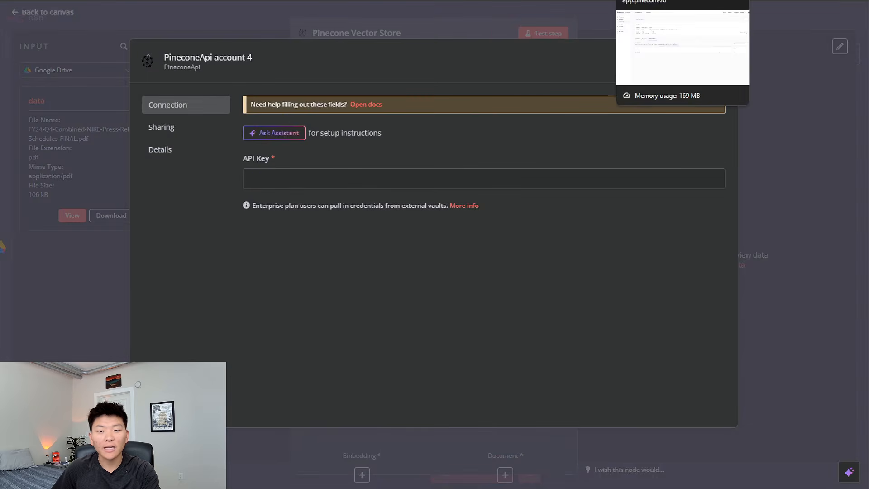
{"action": "left_click", "coordinate": [647, 1]}
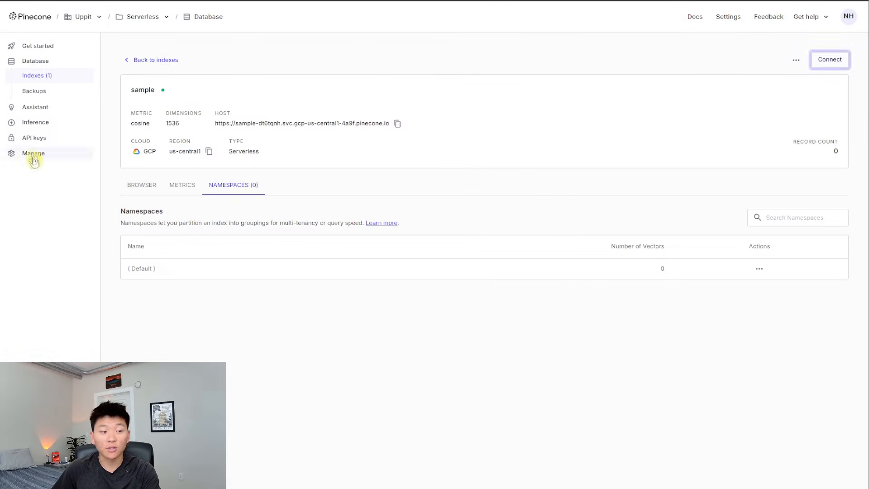
Step: Open the Pinecone API keys page, enter the API key in the Pinecone Vector Store node's new credential, and save it
{"action": "left_click", "coordinate": [59, 140]}
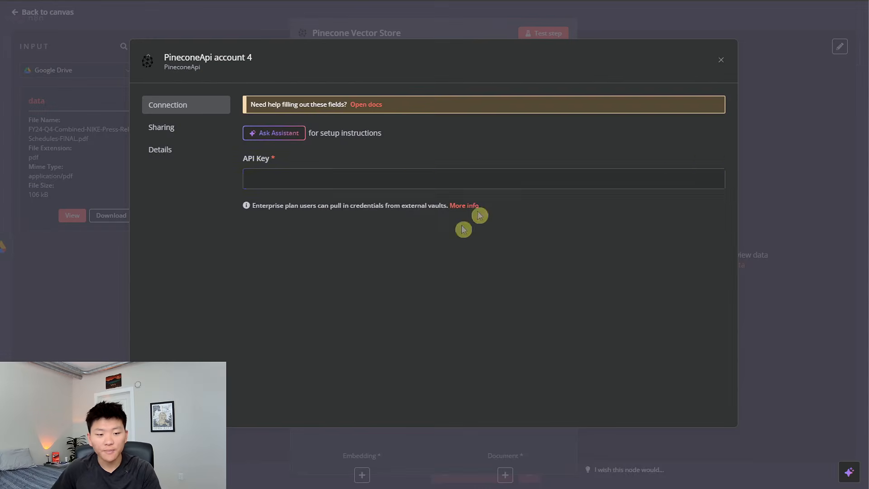
{"action": "left_click", "coordinate": [414, 176]}
{"action": "key", "text": "ctrl+v"}
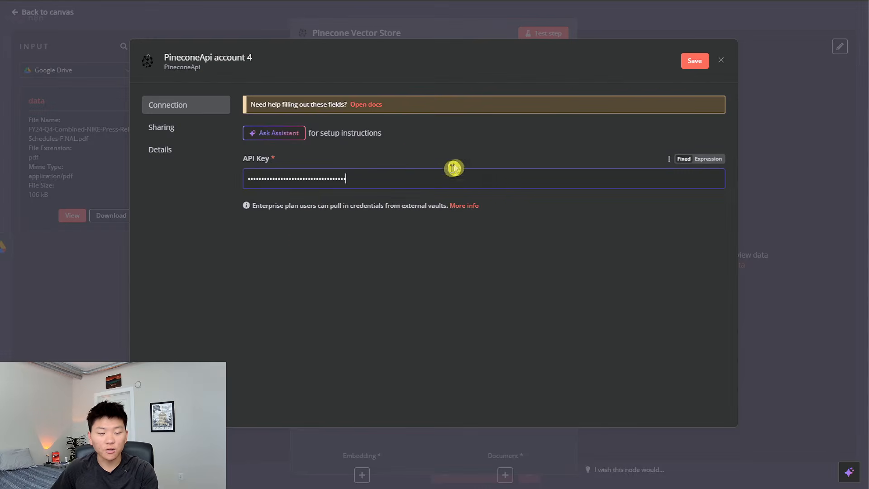
{"action": "left_click", "coordinate": [690, 62]}
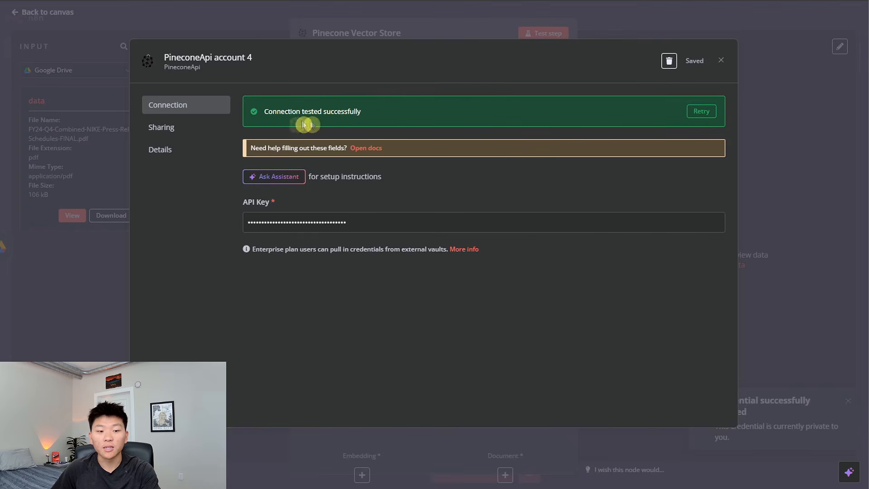
{"action": "left_click", "coordinate": [725, 62]}
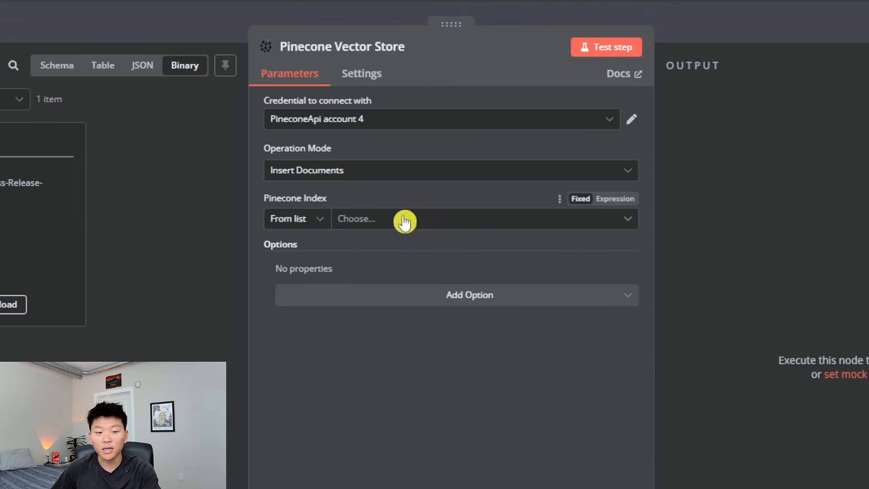
Step: Set the Pinecone Vector Store's index to sample and add a Pinecone Namespace option with the value Nike
{"action": "left_click", "coordinate": [404, 222]}
{"action": "left_click", "coordinate": [348, 249]}
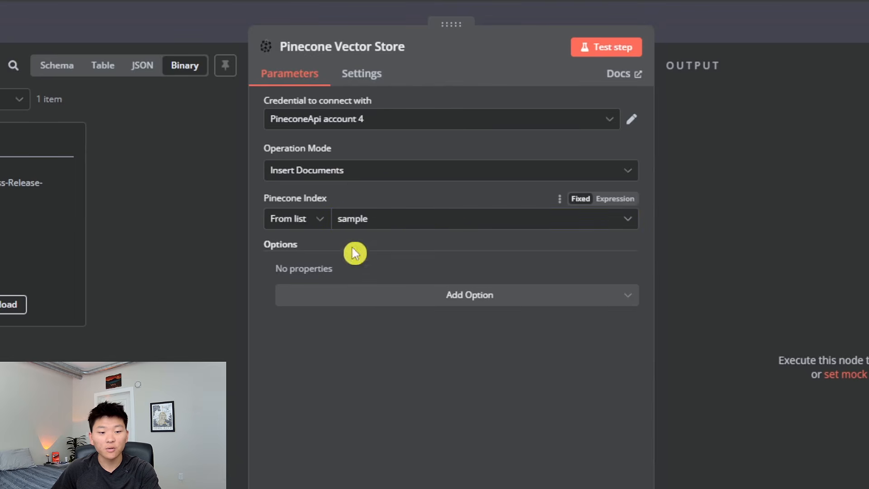
{"action": "left_click", "coordinate": [369, 295]}
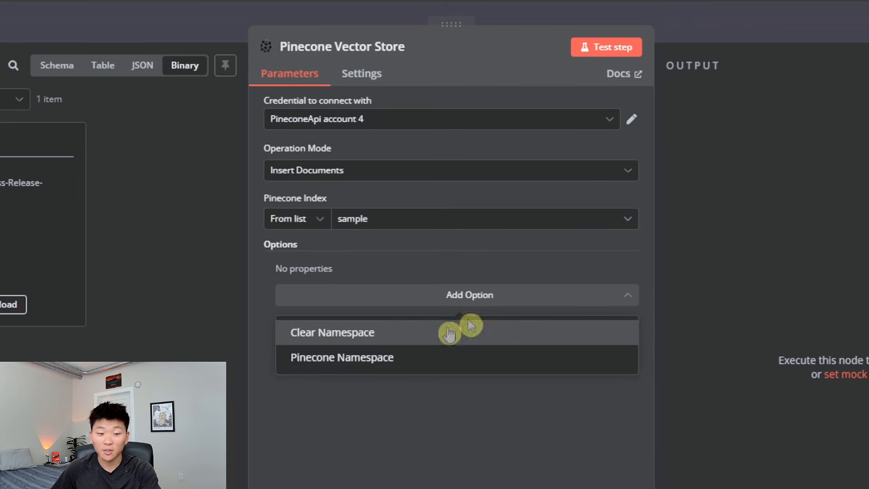
{"action": "left_click", "coordinate": [431, 360]}
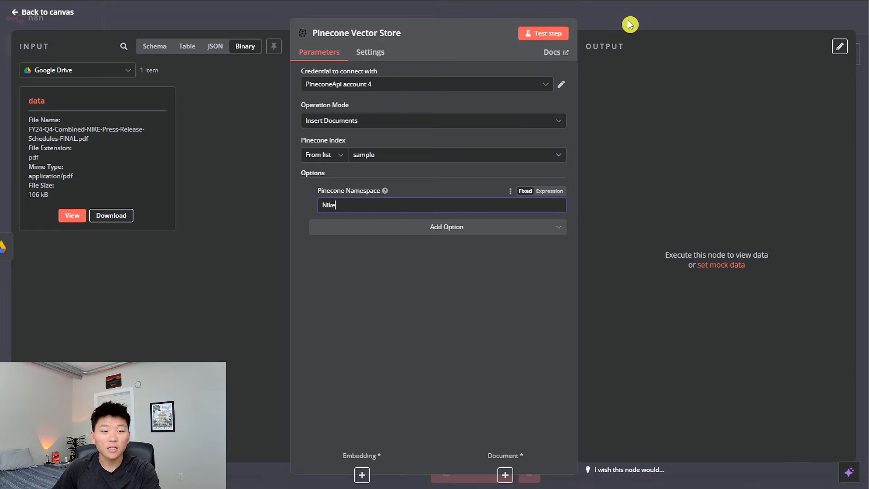
{"action": "left_click", "coordinate": [630, 24]}
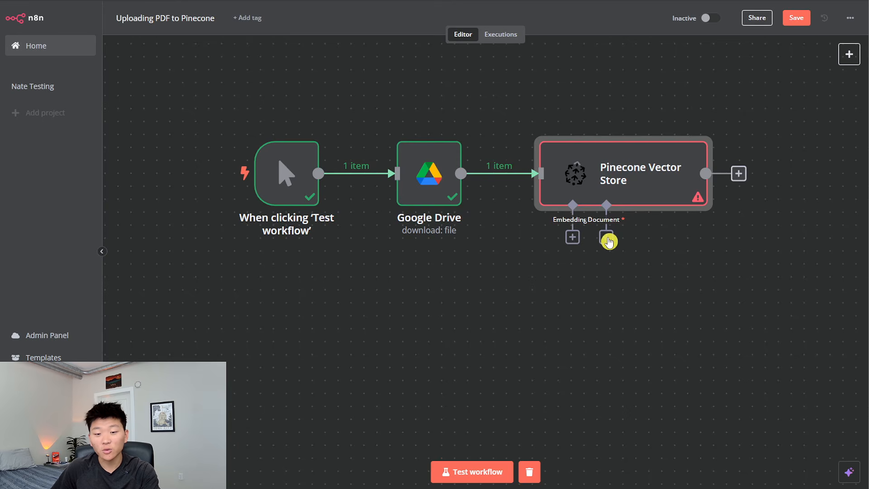
Step: Attach an Embeddings OpenAI node to the Pinecone Vector Store using the Demo credential and the text-embedding-3-small model
{"action": "left_click", "coordinate": [573, 236]}
{"action": "left_click", "coordinate": [772, 270]}
{"action": "left_click", "coordinate": [374, 81]}
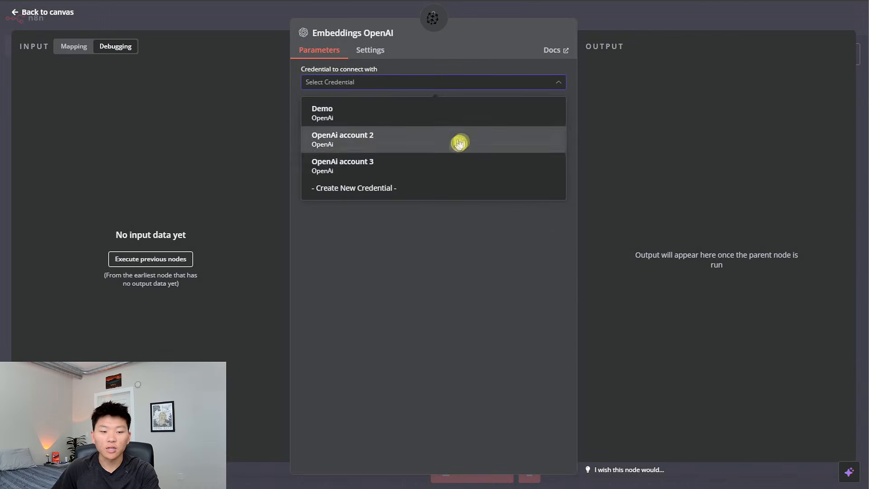
{"action": "left_click", "coordinate": [379, 114]}
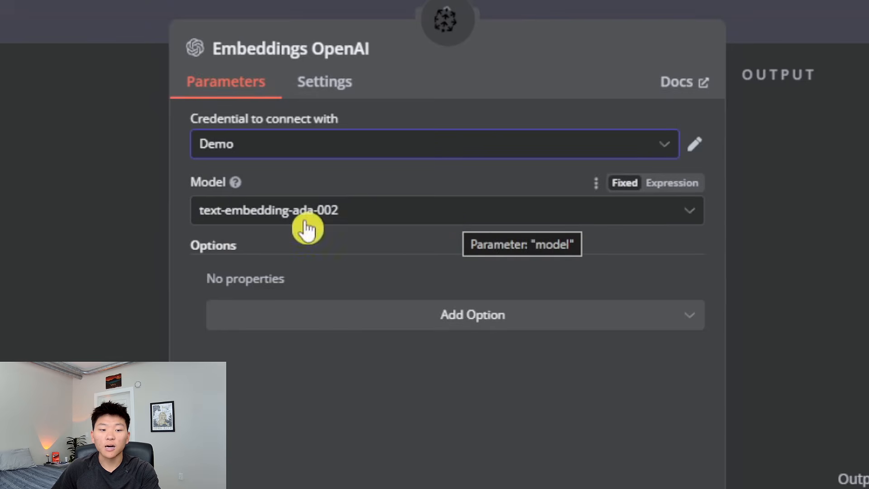
{"action": "left_click", "coordinate": [442, 218]}
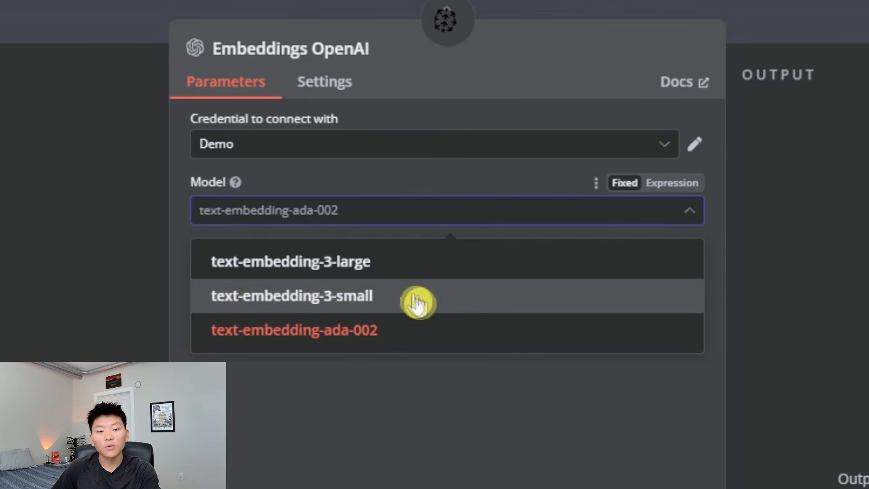
{"action": "left_click", "coordinate": [414, 308]}
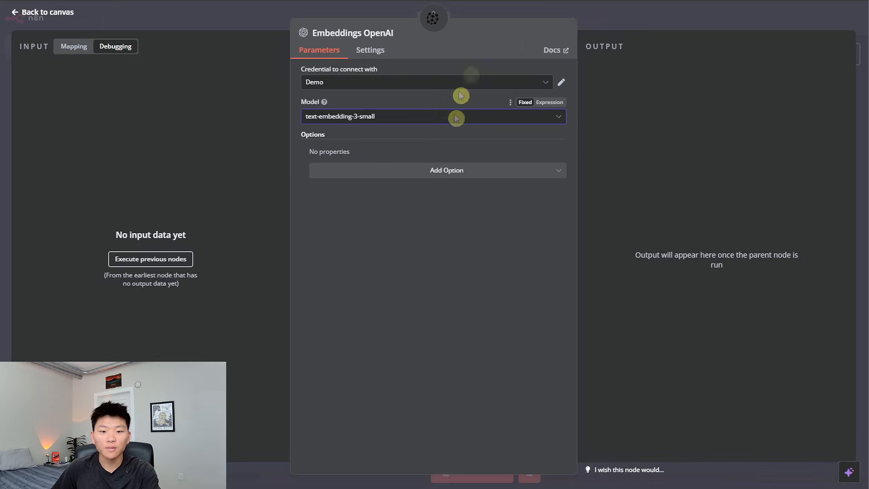
{"action": "left_click", "coordinate": [674, 18]}
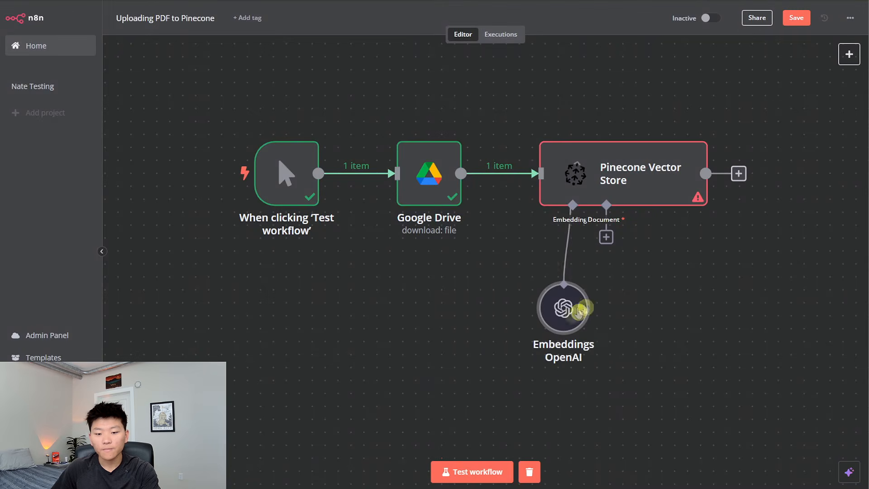
Step: Attach a Default Data Loader to the Pinecone Vector Store's document input
{"action": "left_click", "coordinate": [606, 237]}
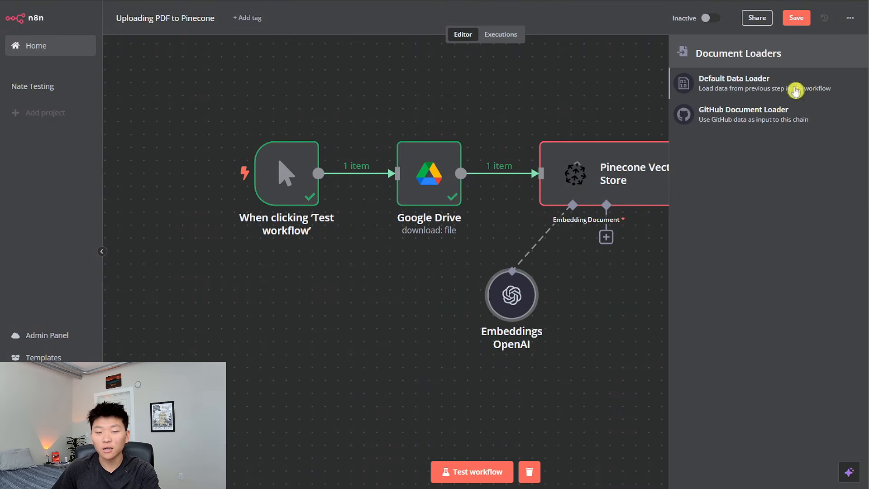
{"action": "left_click", "coordinate": [816, 91]}
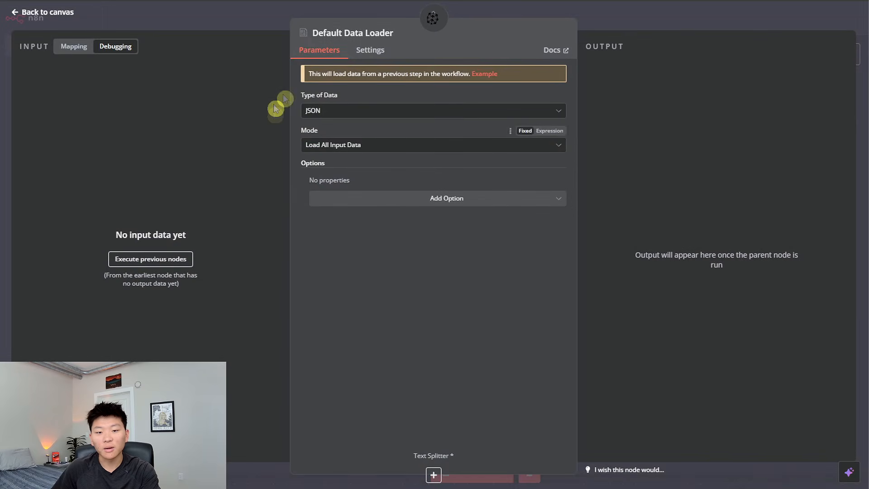
{"action": "left_click", "coordinate": [649, 15]}
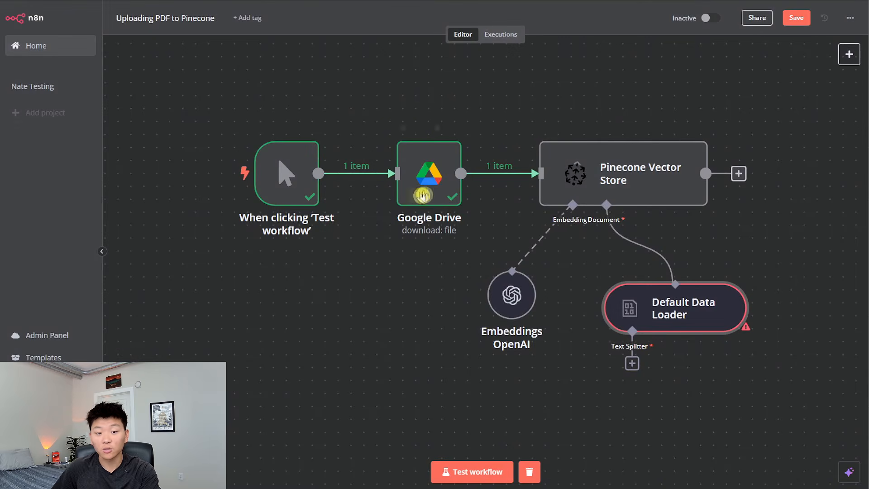
Step: Check the Google Drive node's output format and set the Default Data Loader's type of data to Binary
{"action": "double_click", "coordinate": [425, 168]}
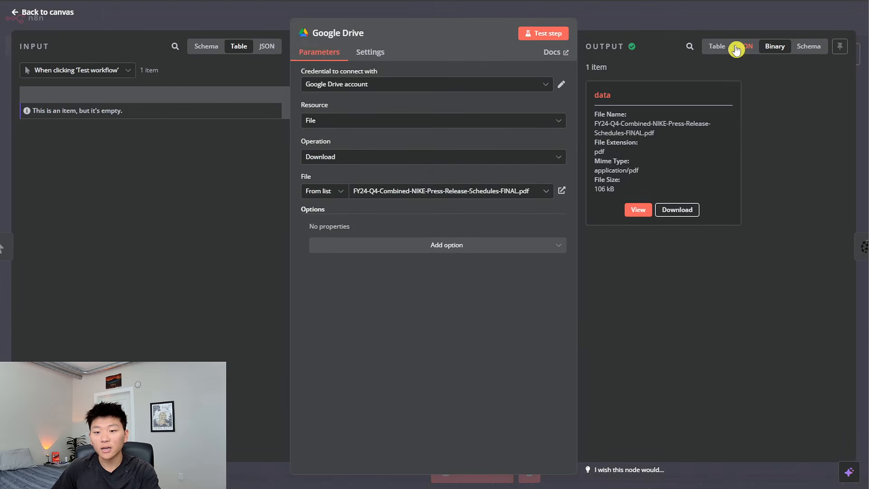
{"action": "left_click", "coordinate": [736, 47]}
{"action": "left_click", "coordinate": [774, 46]}
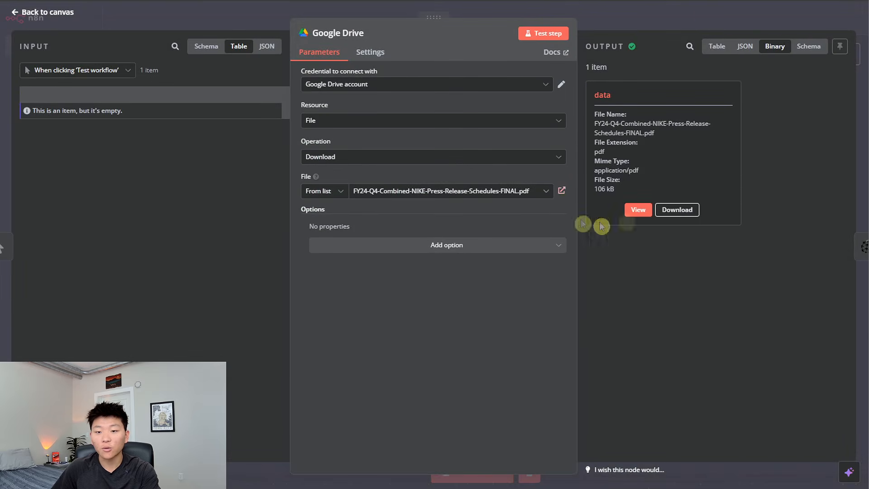
{"action": "left_click", "coordinate": [711, 23]}
{"action": "left_click_drag", "start_coordinate": [702, 315], "coordinate": [655, 288]}
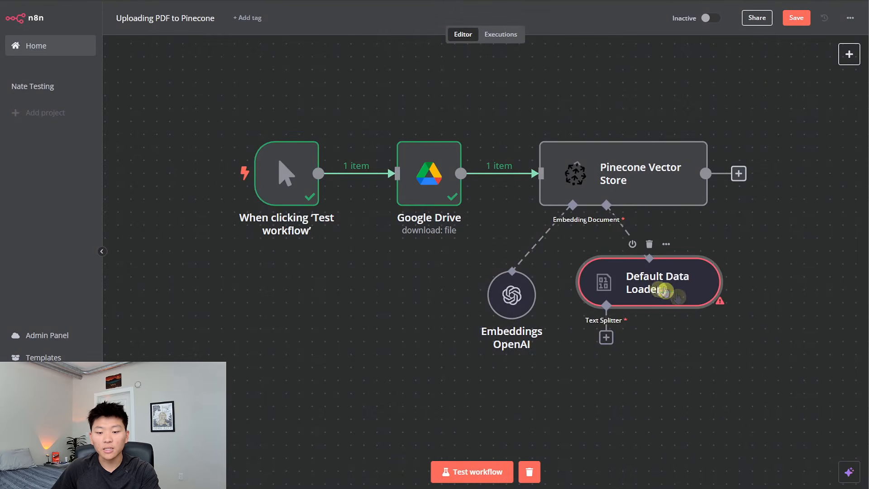
{"action": "double_click", "coordinate": [677, 277]}
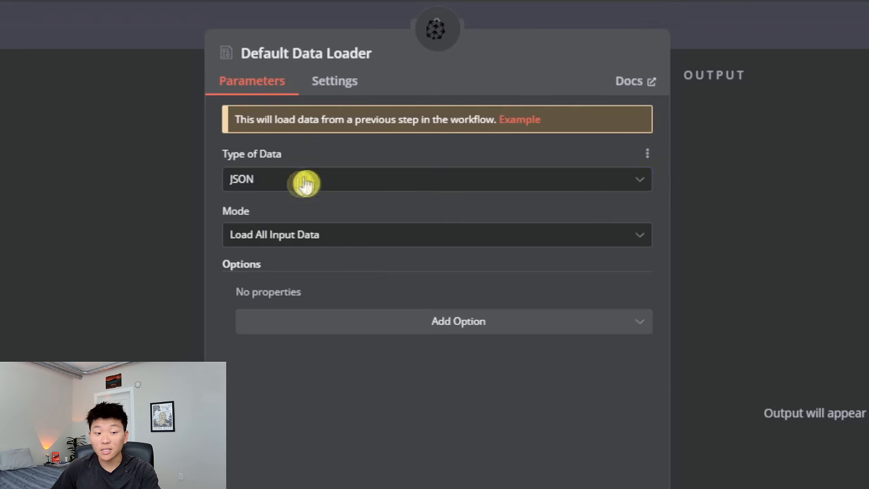
{"action": "left_click", "coordinate": [306, 183]}
{"action": "left_click", "coordinate": [382, 284]}
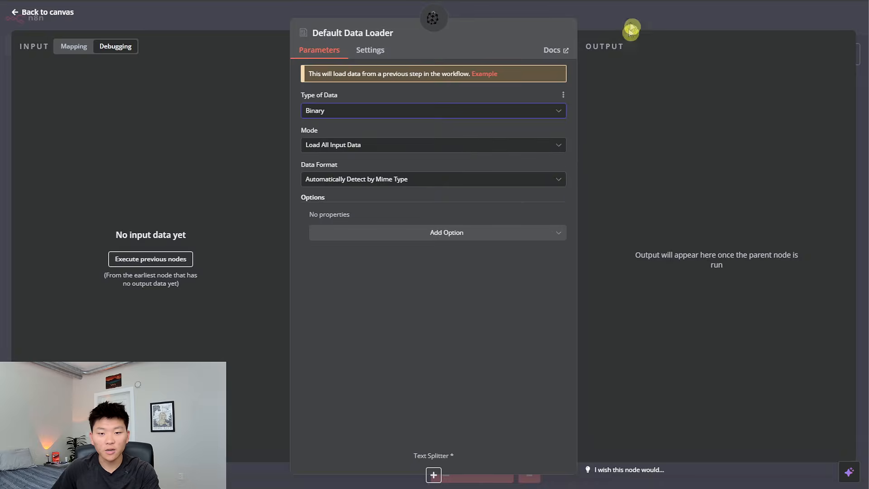
{"action": "key", "text": "Escape"}
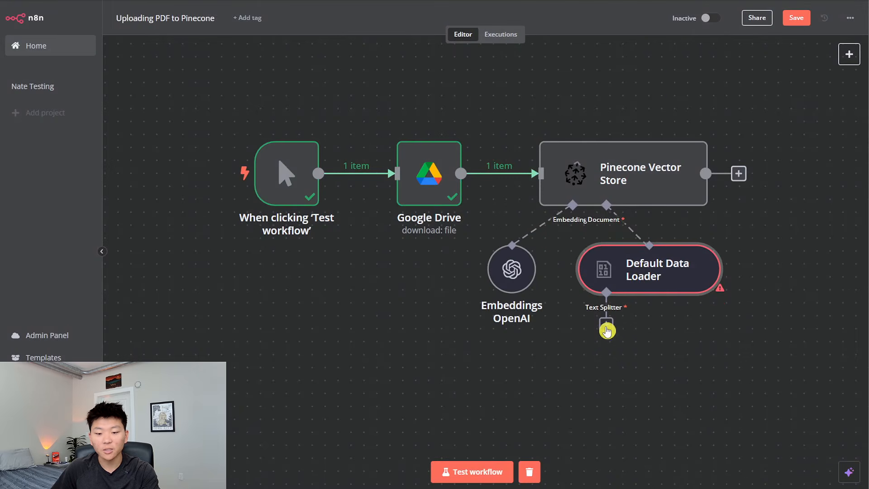
Step: Attach a Recursive Character Text Splitter to the Default Data Loader, keeping the chunk size of 1000 and overlap of 0
{"action": "left_click", "coordinate": [606, 327]}
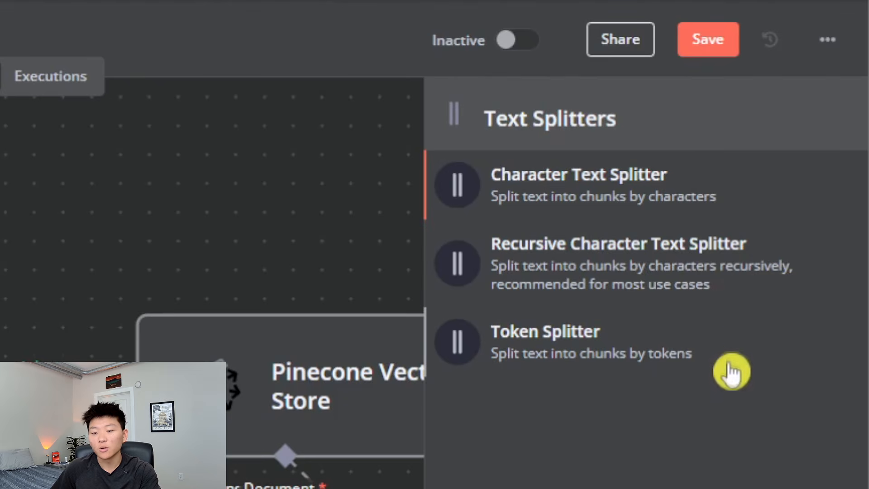
{"action": "left_click", "coordinate": [613, 291]}
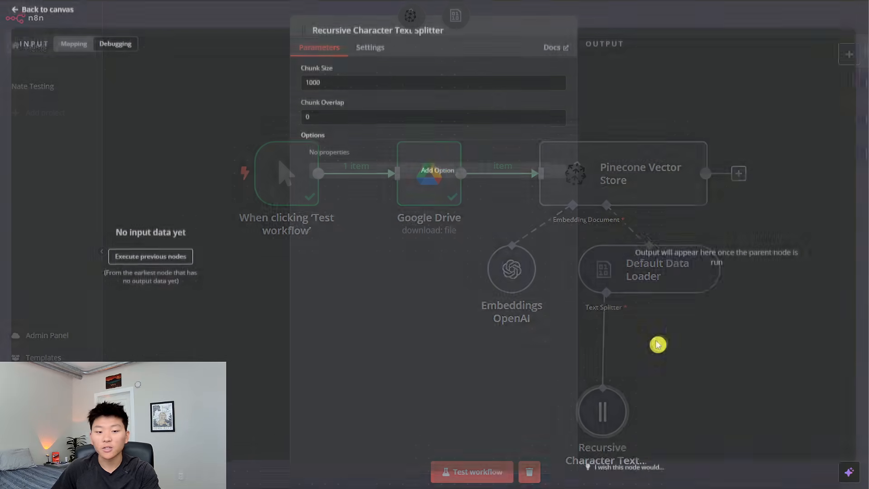
{"action": "double_click", "coordinate": [355, 87]}
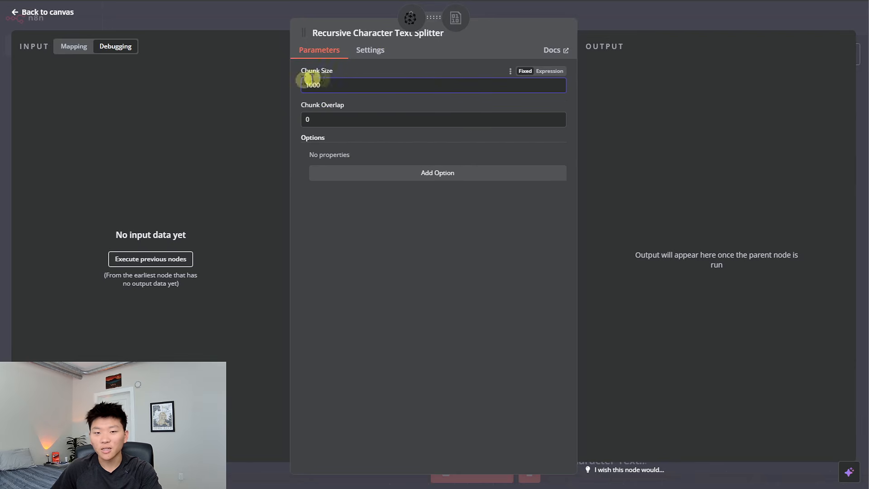
{"action": "left_click", "coordinate": [644, 19]}
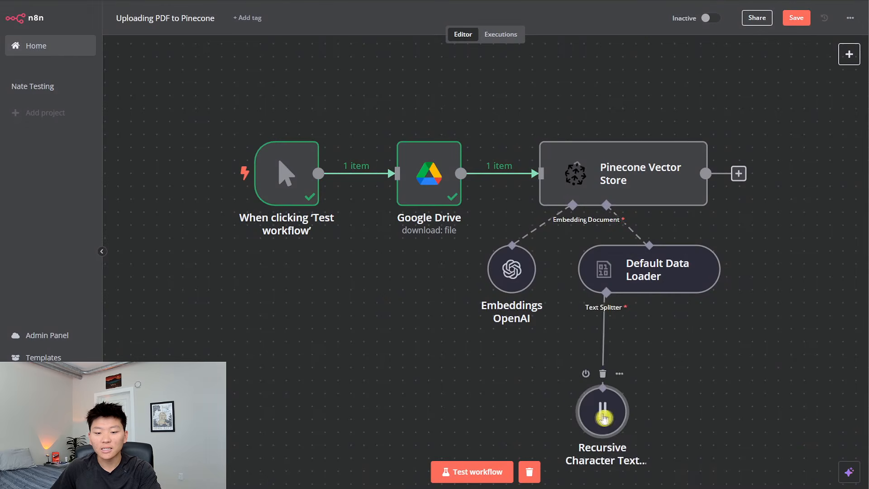
Step: Save the Uploading PDF to Pinecone workflow and run a test of it
{"action": "left_click", "coordinate": [797, 18]}
{"action": "left_click_drag", "start_coordinate": [729, 326], "coordinate": [680, 295]}
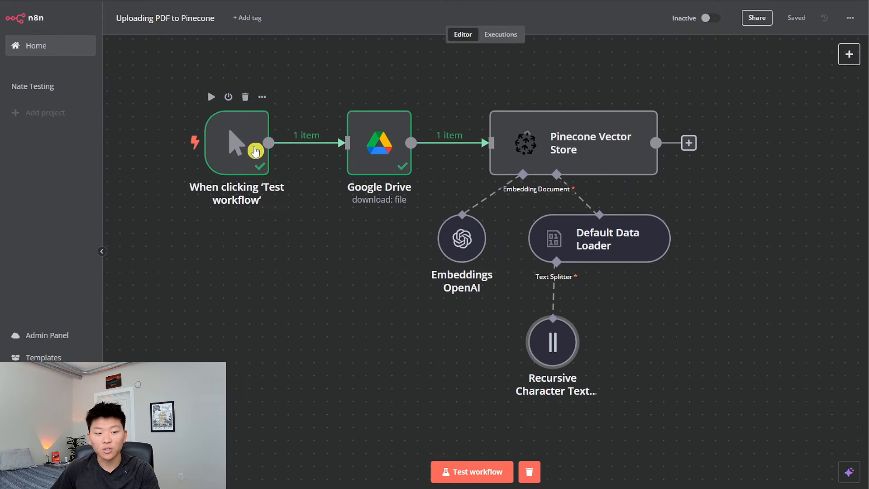
{"action": "left_click", "coordinate": [482, 474]}
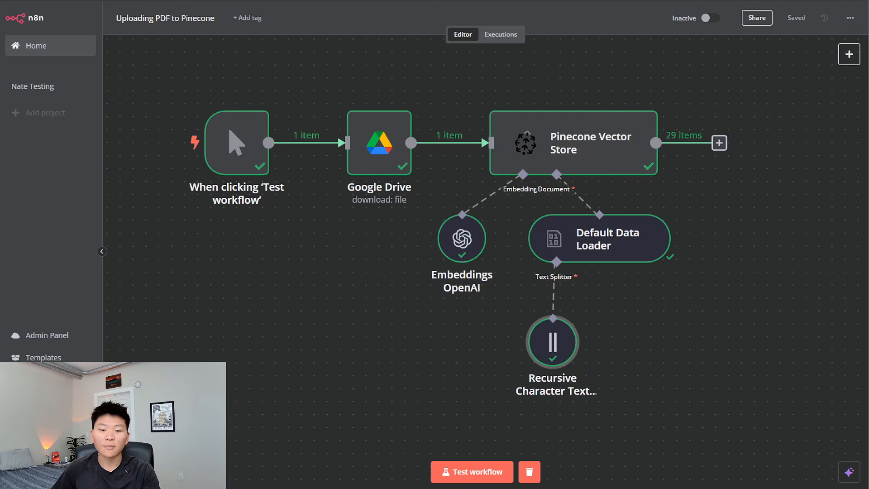
Step: Switch to Pinecone and examine the sample index's uploaded records and its namespaces
{"action": "left_click", "coordinate": [651, 1]}
{"action": "left_click", "coordinate": [45, 62]}
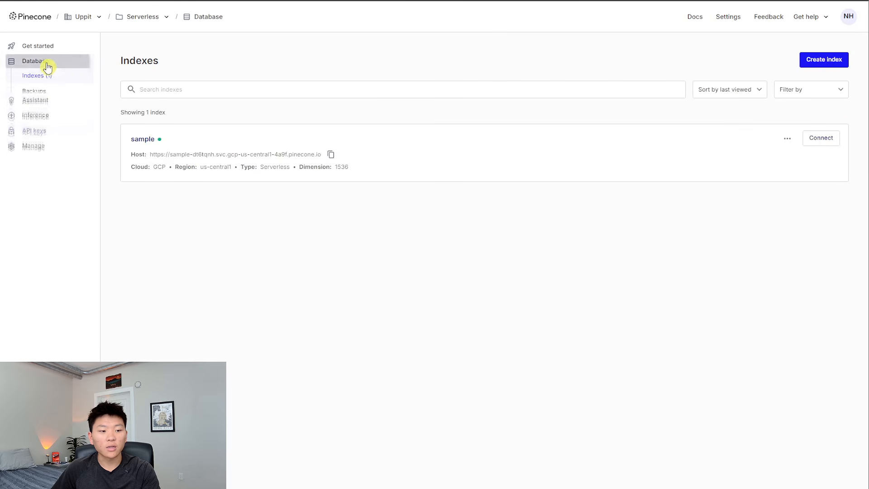
{"action": "left_click", "coordinate": [208, 143]}
{"action": "scroll", "coordinate": [337, 346], "scroll_direction": "down", "scroll_amount": 15}
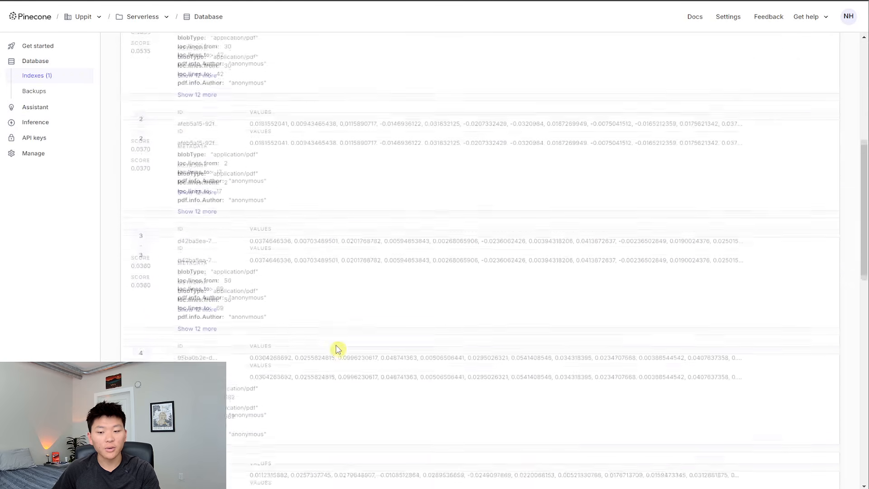
{"action": "scroll", "coordinate": [338, 349], "scroll_direction": "up", "scroll_amount": 15}
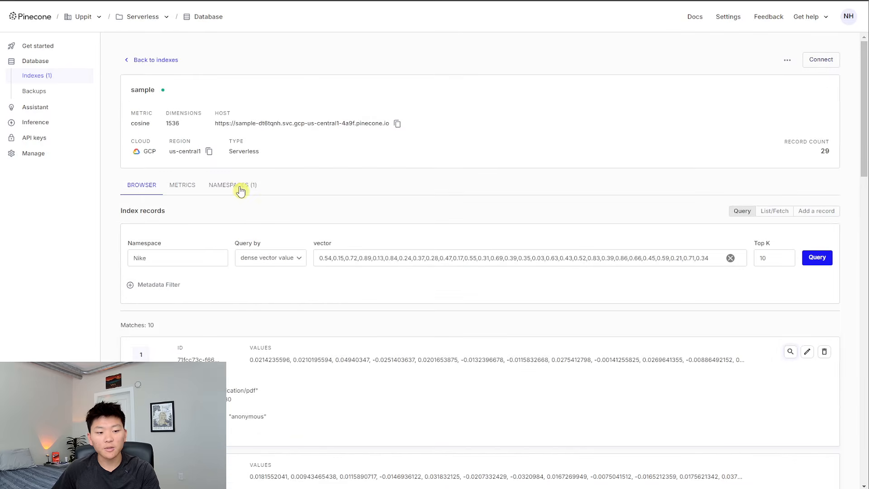
{"action": "left_click", "coordinate": [241, 190]}
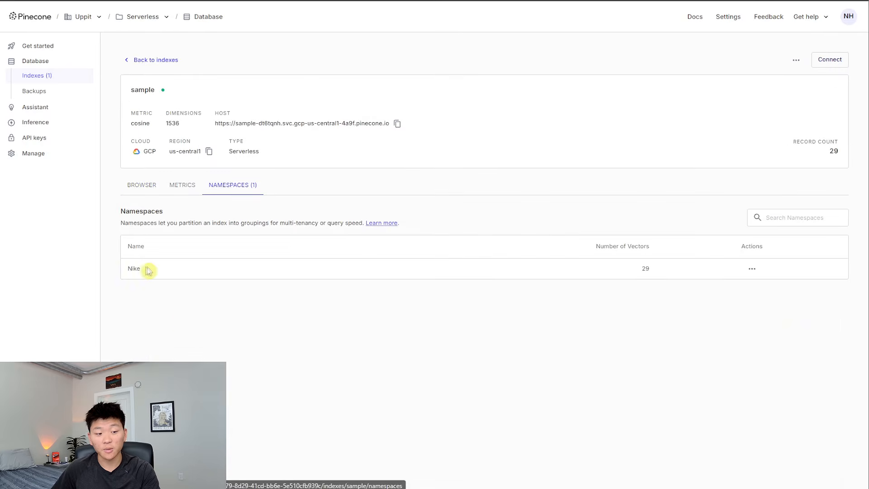
{"action": "left_click_drag", "start_coordinate": [147, 271], "coordinate": [142, 284]}
{"action": "left_click", "coordinate": [660, 277]}
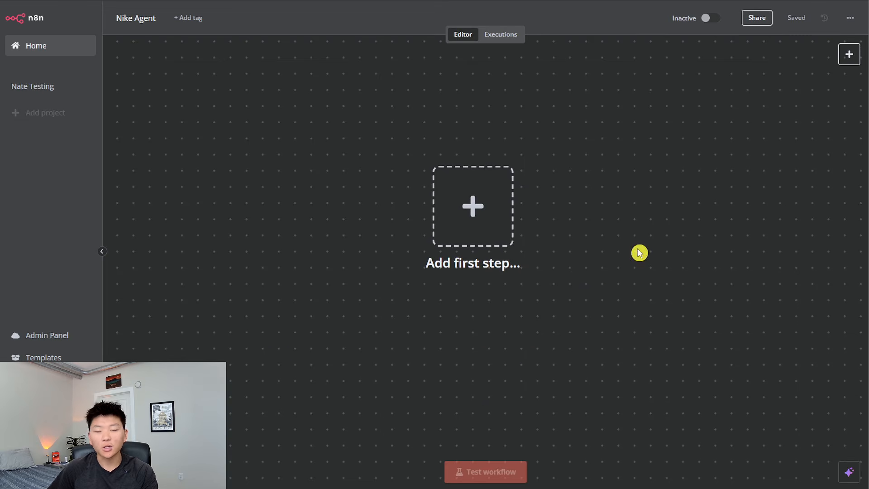
Step: Add an On chat message trigger as the first step of the Nike Agent workflow in n8n
{"action": "left_click", "coordinate": [484, 216]}
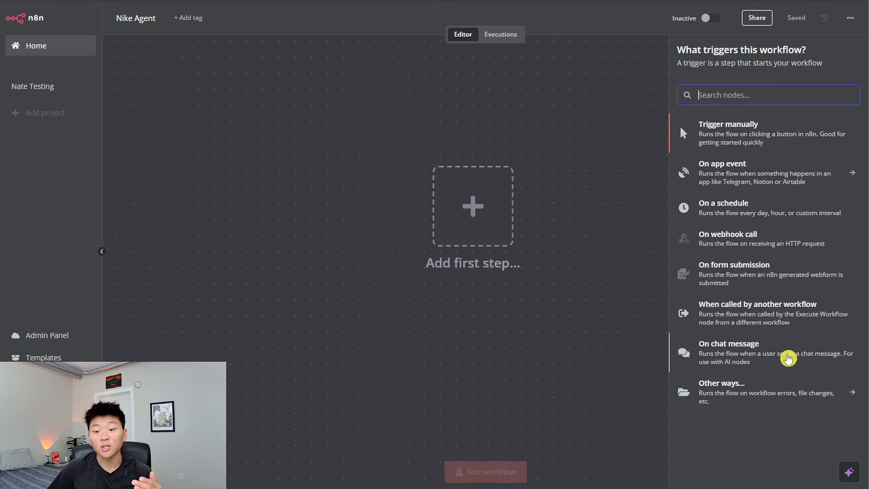
{"action": "left_click", "coordinate": [734, 362]}
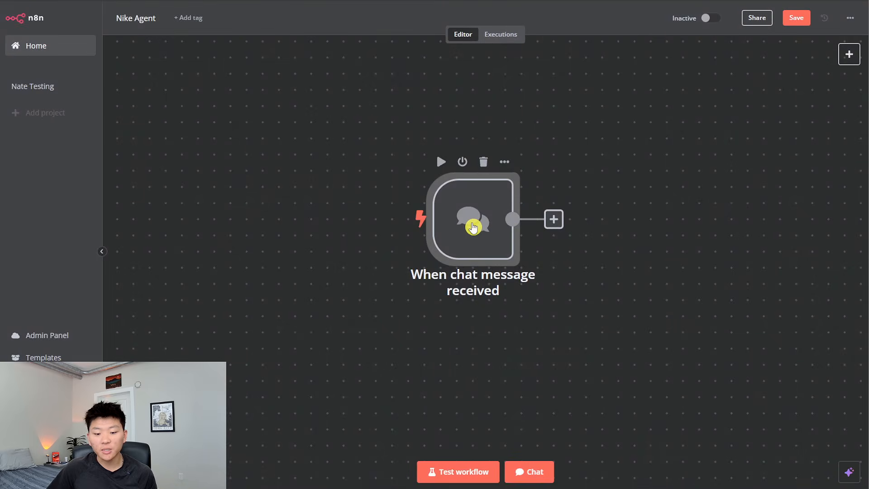
Step: Reposition the chat trigger node and try out the chat window with a sample message, without sending it
{"action": "left_click_drag", "start_coordinate": [471, 229], "coordinate": [407, 197]}
{"action": "left_click", "coordinate": [546, 479]}
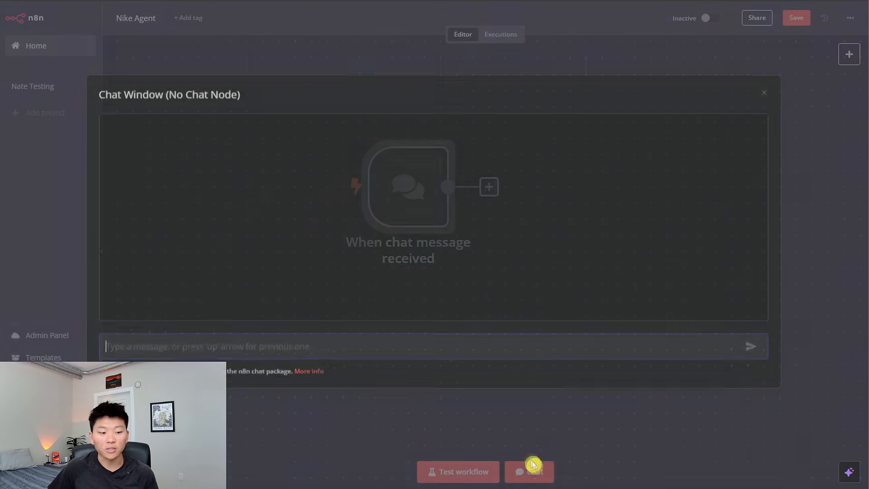
{"action": "type", "text": "gfdsdfgfdgfsd"}
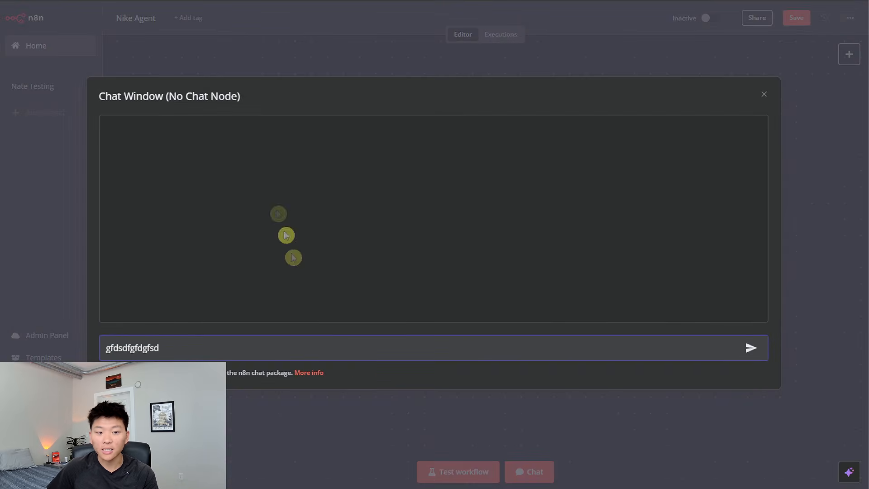
{"action": "left_click", "coordinate": [439, 61]}
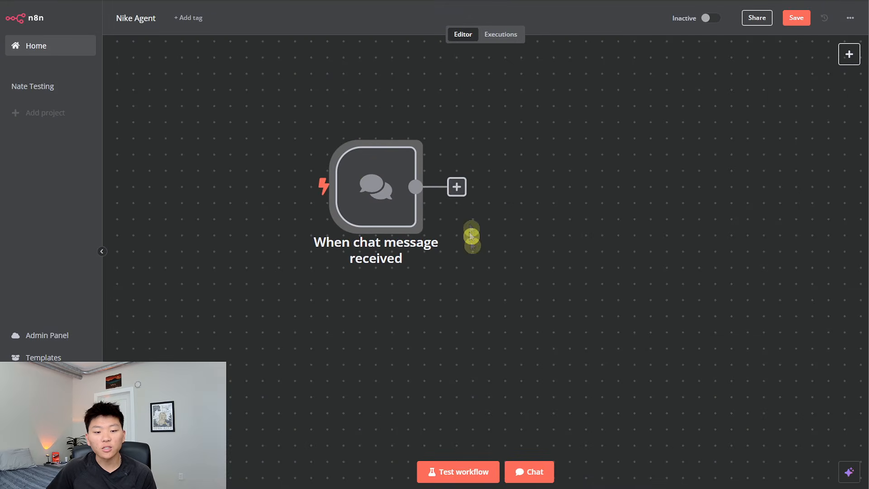
Step: Add an AI Agent node after the chat trigger, with Tools Agent as its agent type
{"action": "left_click", "coordinate": [457, 187]}
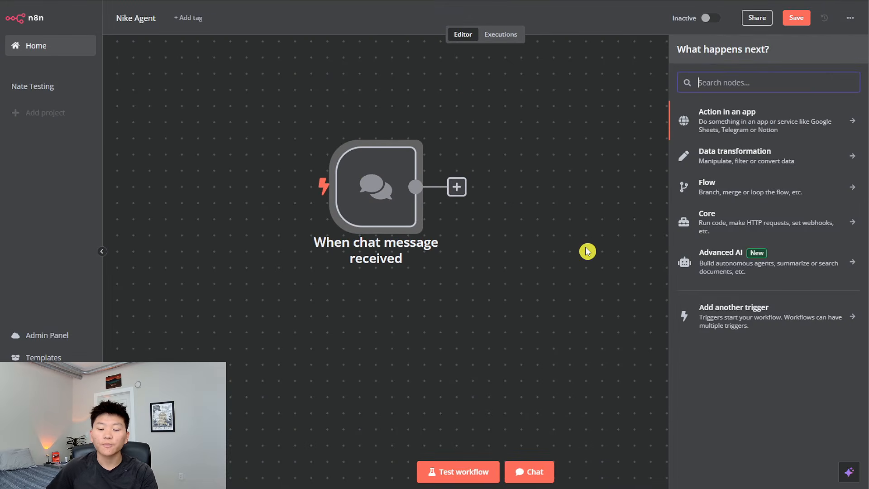
{"action": "left_click", "coordinate": [803, 271]}
{"action": "scroll", "coordinate": [767, 326], "scroll_direction": "down", "scroll_amount": 1}
{"action": "scroll", "coordinate": [759, 308], "scroll_direction": "up", "scroll_amount": 1}
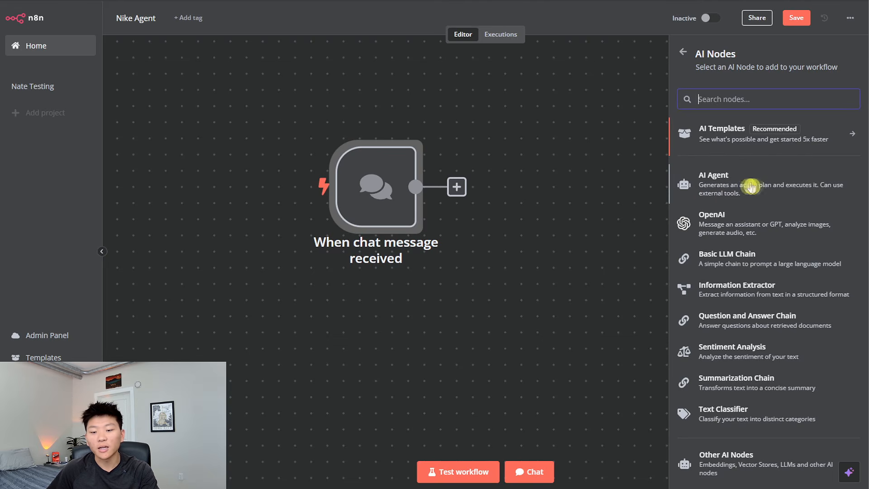
{"action": "left_click", "coordinate": [790, 190]}
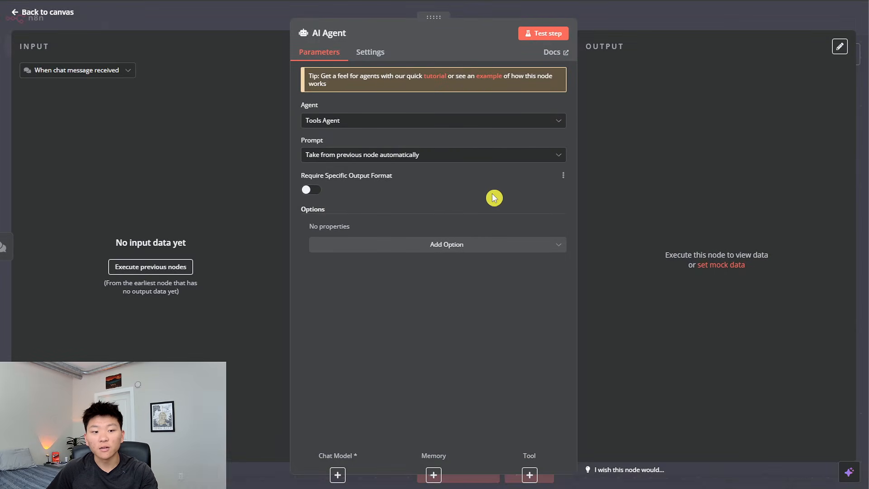
{"action": "left_click", "coordinate": [407, 120]}
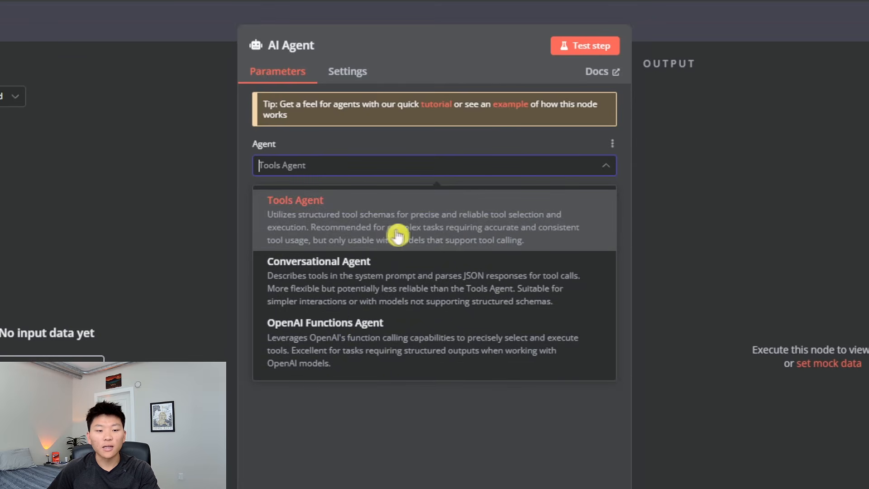
{"action": "left_click", "coordinate": [505, 226]}
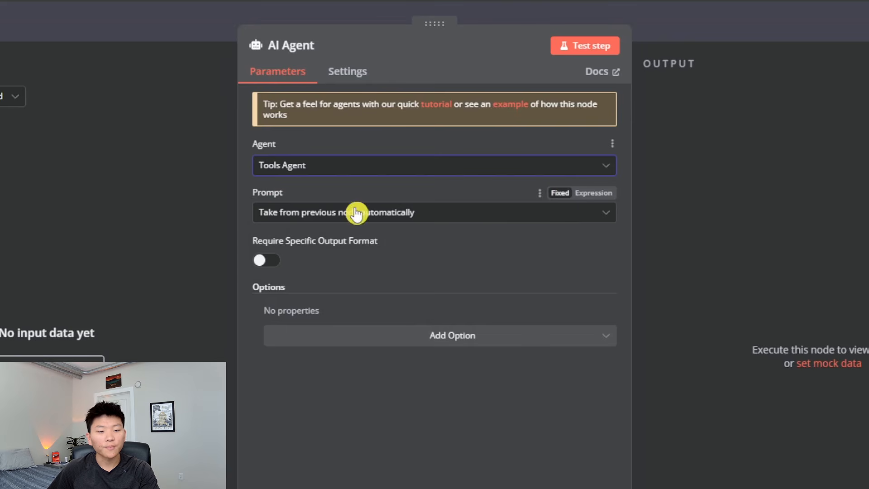
Step: Rename the AI Agent node to Nike Agent and add the System Message option to it
{"action": "left_click", "coordinate": [316, 51]}
{"action": "key", "text": "ctrl+a"}
{"action": "type", "text": "Ni"}
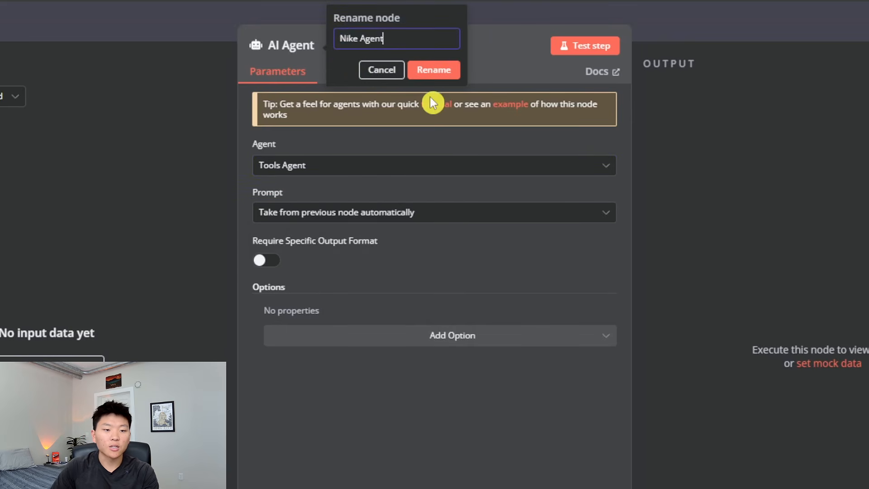
{"action": "key", "text": "Return"}
{"action": "left_click", "coordinate": [453, 336]}
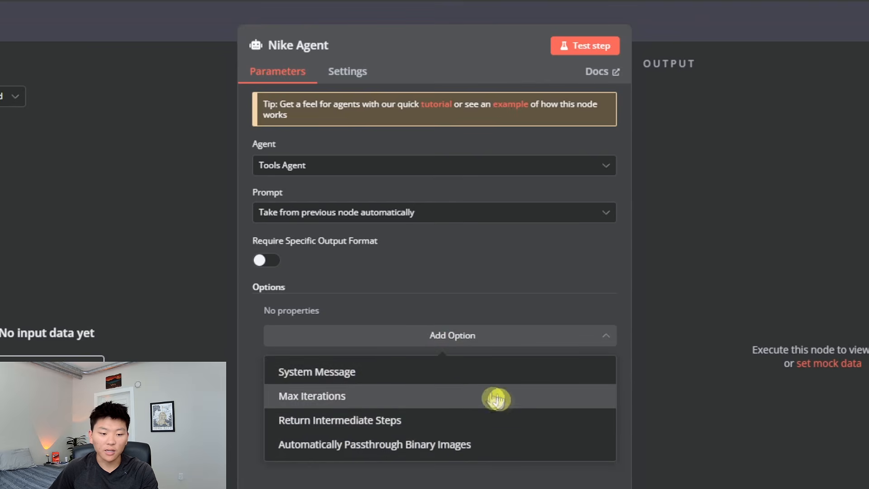
{"action": "left_click", "coordinate": [370, 370]}
{"action": "left_click", "coordinate": [436, 342]}
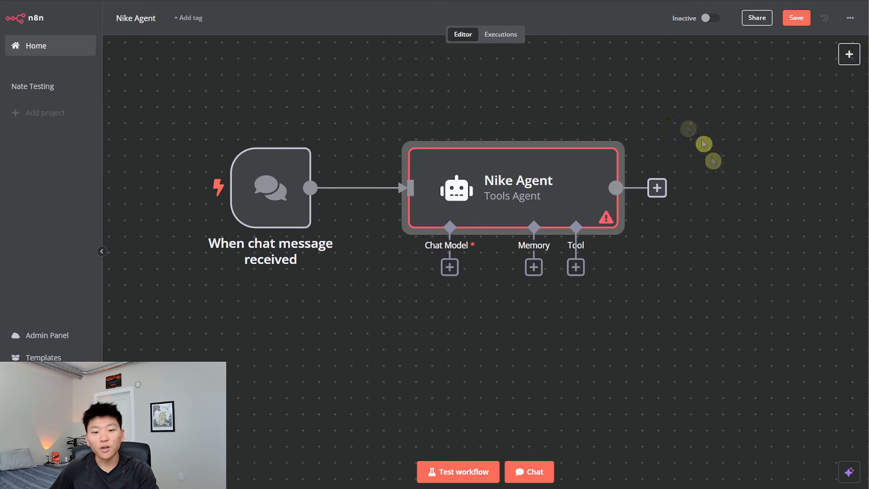
Step: Attach an OpenAI Chat Model to the Nike Agent, connected with the Demo credential
{"action": "left_click", "coordinate": [451, 270]}
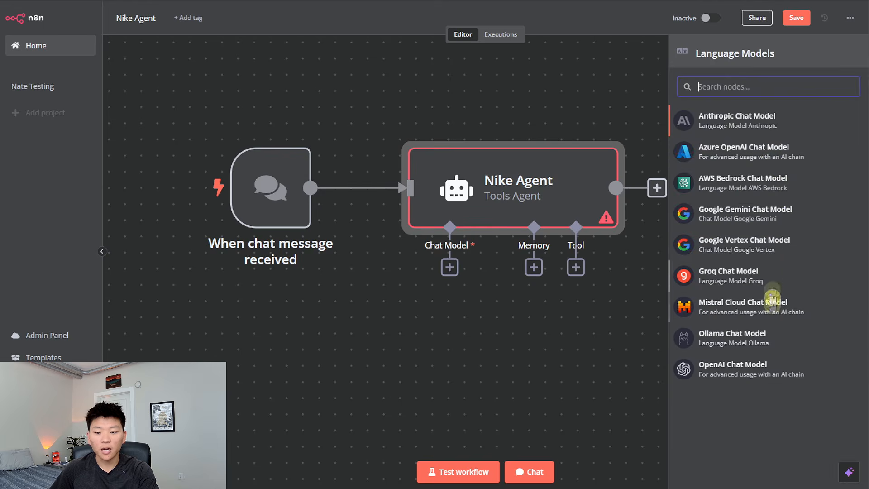
{"action": "left_click", "coordinate": [772, 369]}
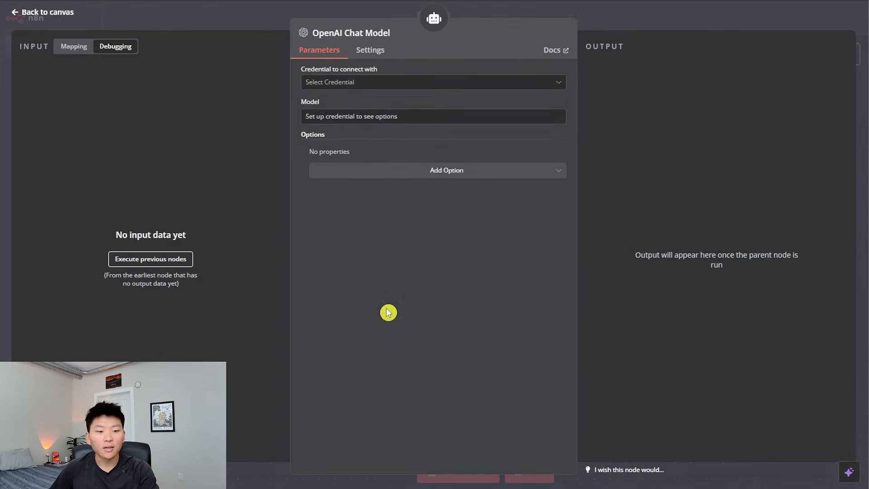
{"action": "left_click", "coordinate": [405, 86]}
{"action": "left_click", "coordinate": [396, 105]}
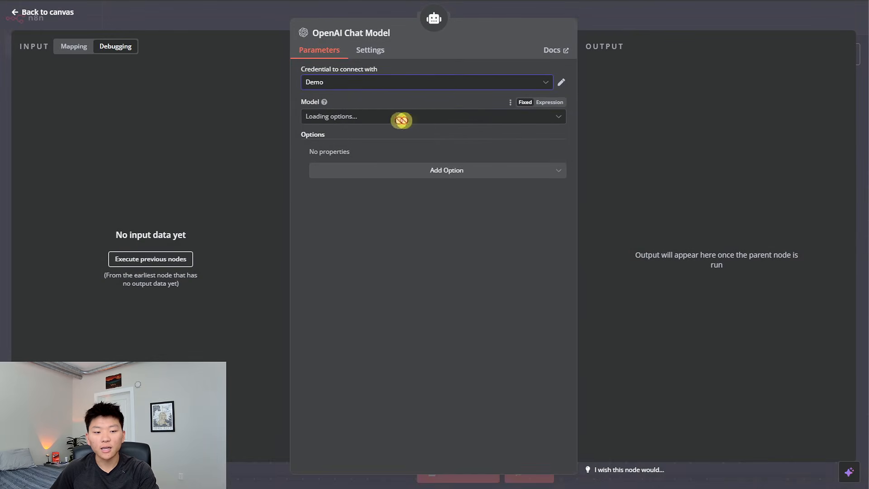
Step: Set the OpenAI Chat Model's model to gpt-4o and return to the canvas
{"action": "left_click", "coordinate": [411, 120]}
{"action": "scroll", "coordinate": [450, 231], "scroll_direction": "down", "scroll_amount": 5}
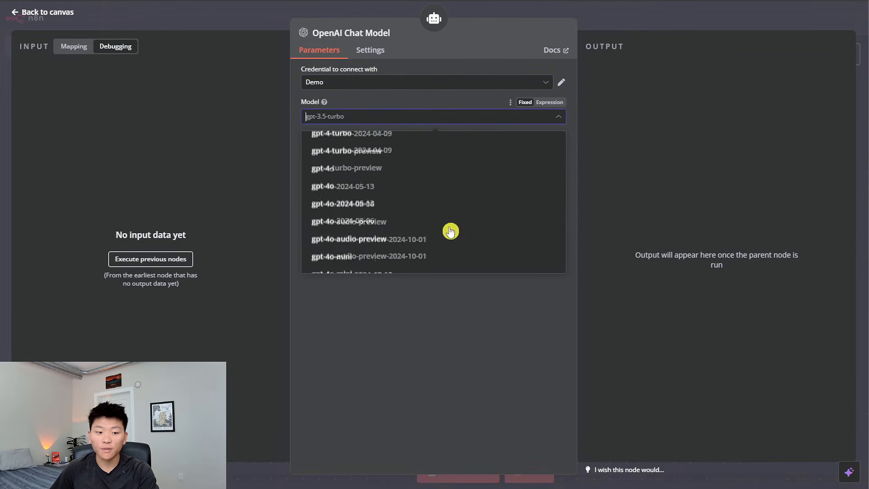
{"action": "scroll", "coordinate": [455, 171], "scroll_direction": "up", "scroll_amount": 5}
{"action": "scroll", "coordinate": [480, 215], "scroll_direction": "down", "scroll_amount": 5}
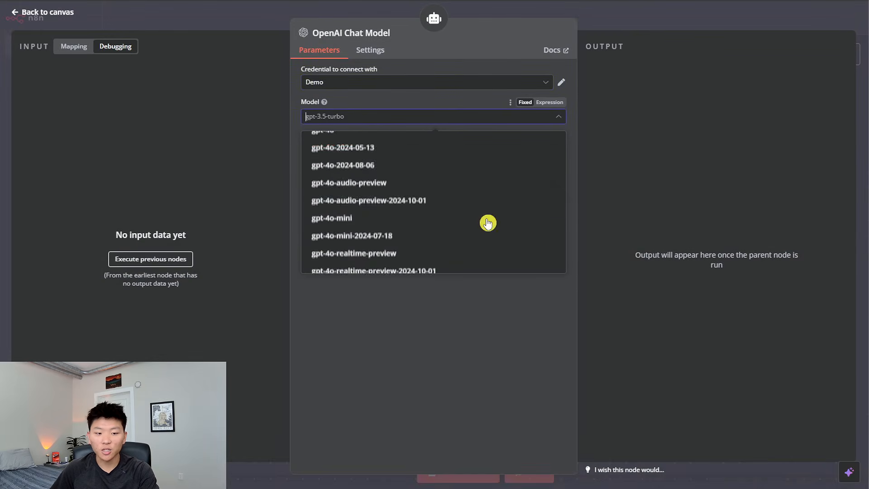
{"action": "scroll", "coordinate": [407, 254], "scroll_direction": "up", "scroll_amount": 2}
{"action": "left_click", "coordinate": [375, 182]}
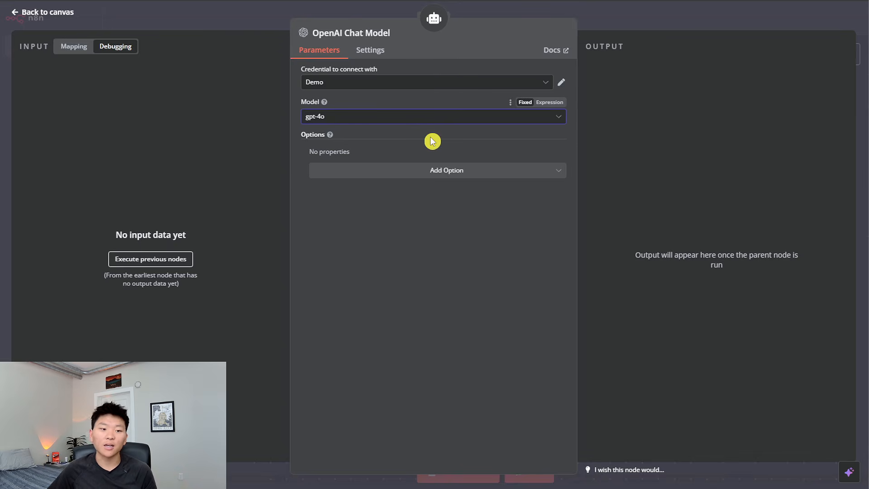
{"action": "left_click", "coordinate": [417, 117]}
{"action": "scroll", "coordinate": [414, 235], "scroll_direction": "down", "scroll_amount": 3}
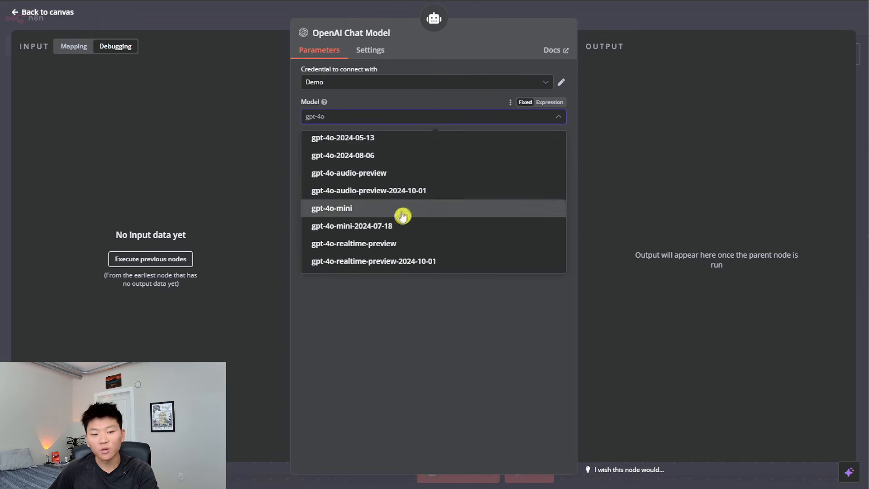
{"action": "left_click", "coordinate": [429, 110]}
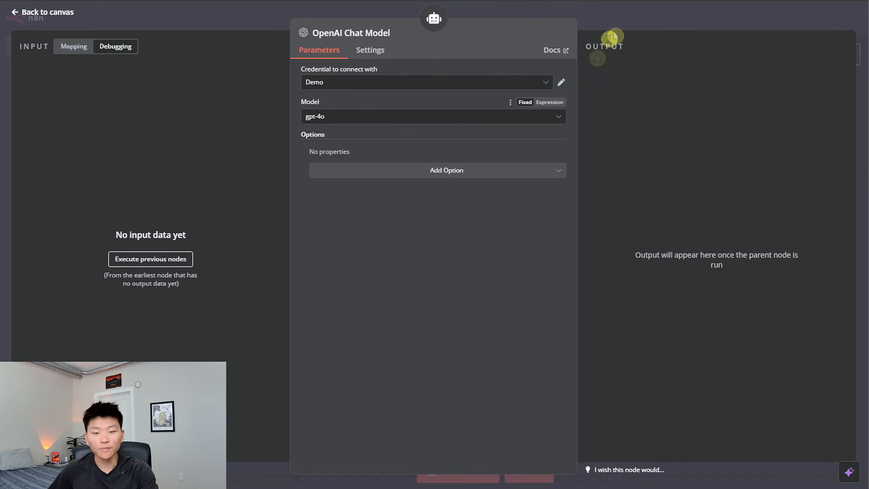
{"action": "left_click", "coordinate": [612, 24]}
Step: Move the chat model node aside and attach a Window Buffer Memory to the Nike Agent, keeping the context window length of 5
{"action": "scroll", "coordinate": [566, 294], "scroll_direction": "down", "scroll_amount": 3}
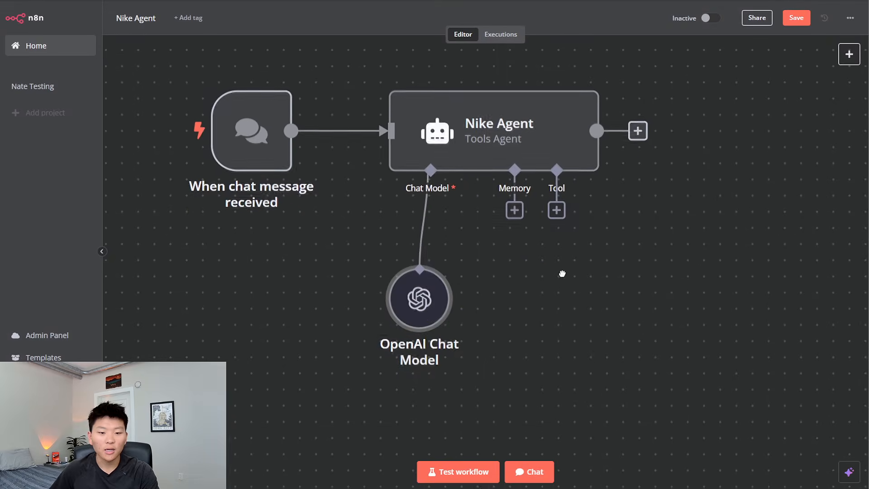
{"action": "left_click_drag", "start_coordinate": [417, 312], "coordinate": [331, 301]}
{"action": "left_click", "coordinate": [514, 207]}
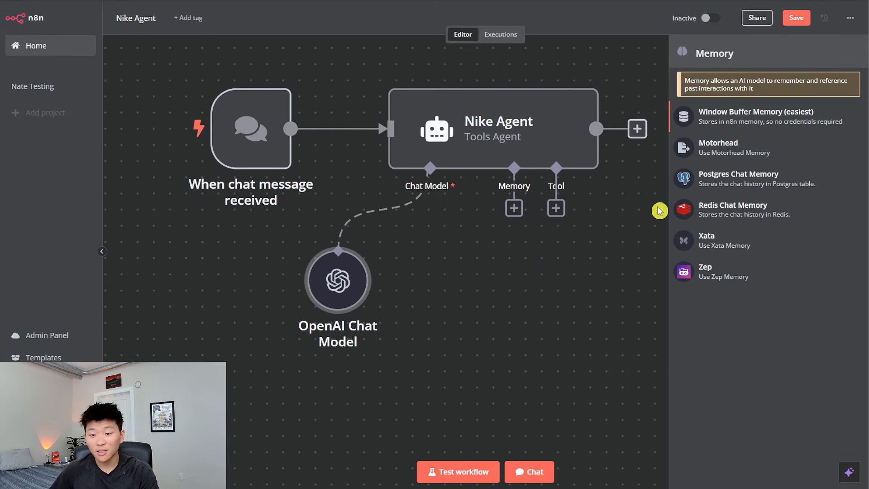
{"action": "left_click", "coordinate": [841, 124]}
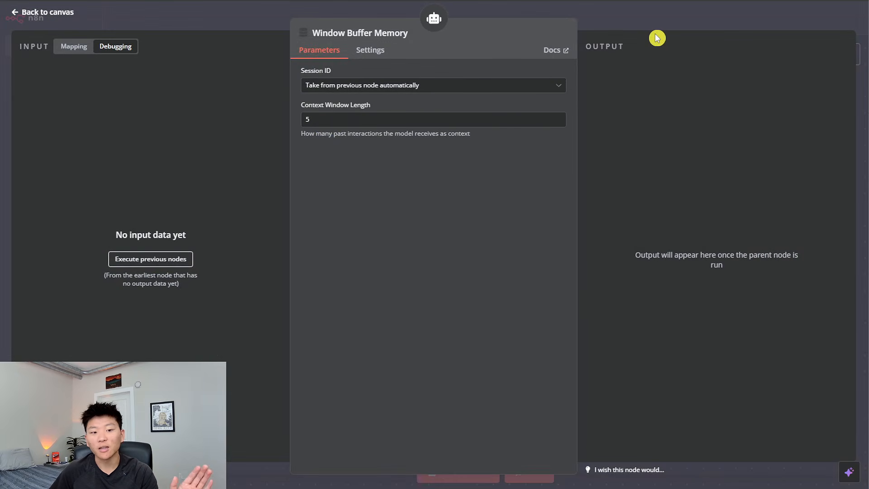
{"action": "double_click", "coordinate": [307, 120]}
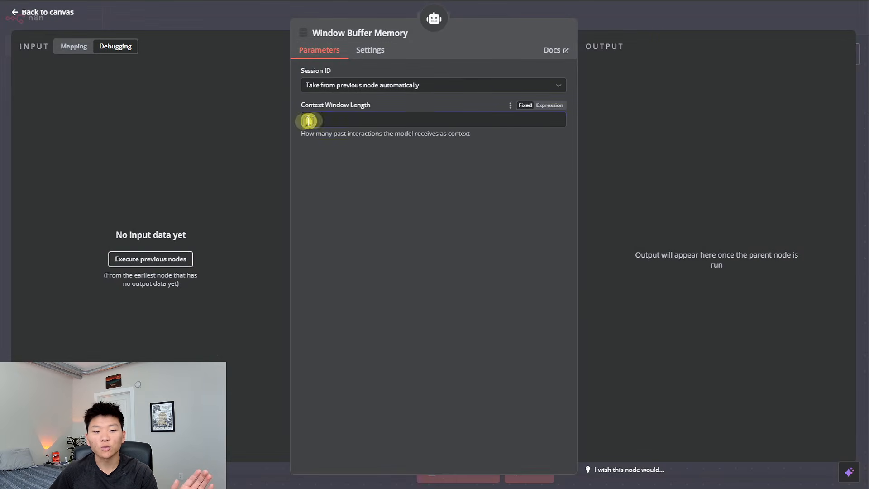
{"action": "left_click", "coordinate": [504, 176]}
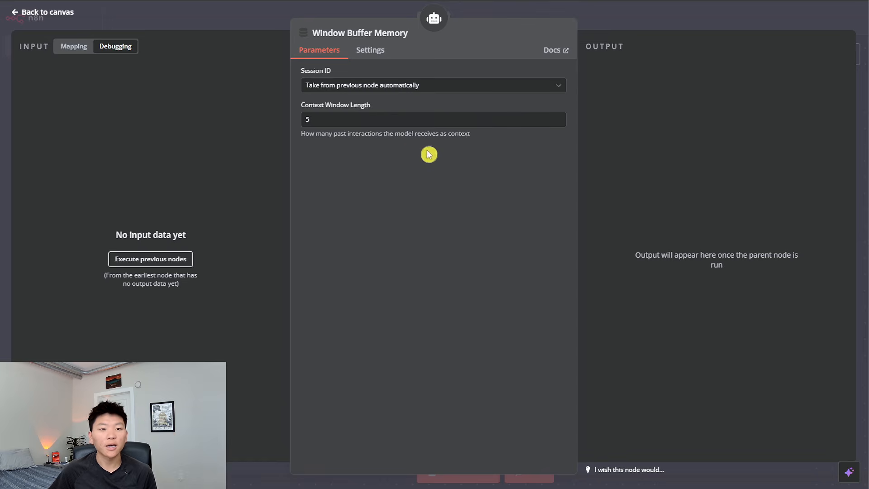
{"action": "left_click", "coordinate": [600, 18]}
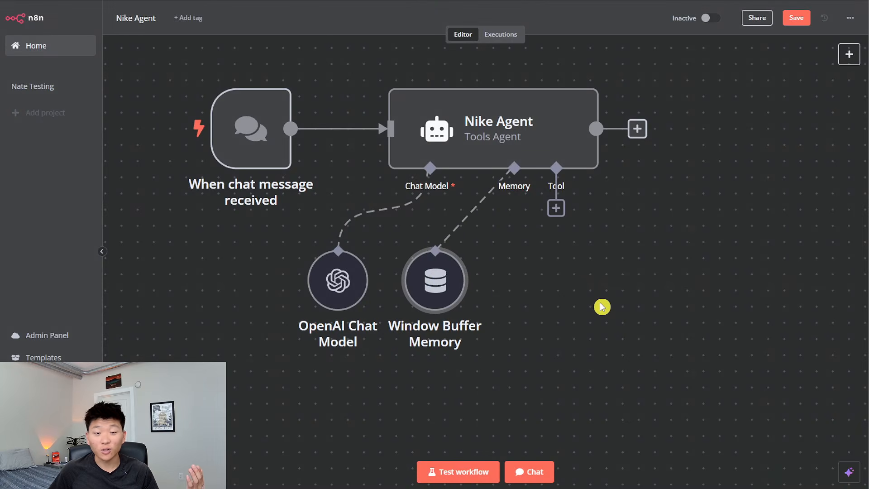
Step: Shift the OpenAI Chat Model and Window Buffer Memory nodes slightly left beneath the Nike Agent
{"action": "left_click", "coordinate": [536, 472]}
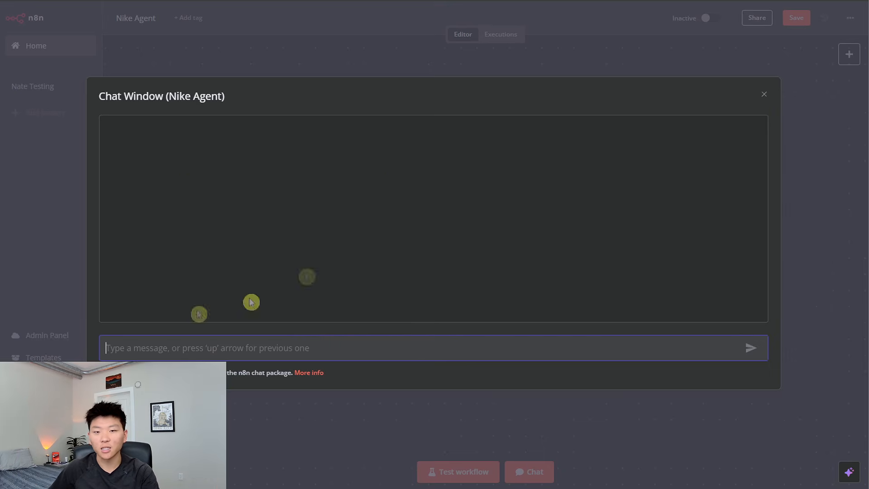
{"action": "key", "text": "Escape"}
{"action": "left_click_drag", "start_coordinate": [355, 290], "coordinate": [340, 288]}
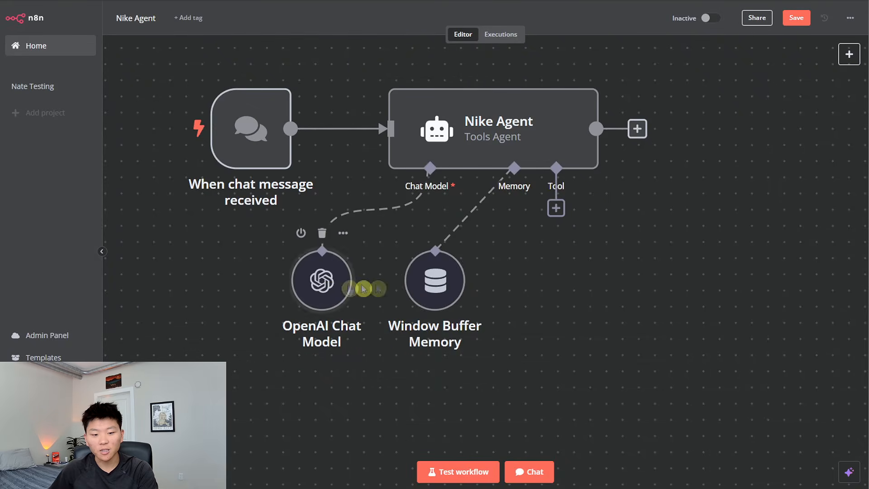
{"action": "left_click_drag", "start_coordinate": [424, 288], "coordinate": [408, 287]}
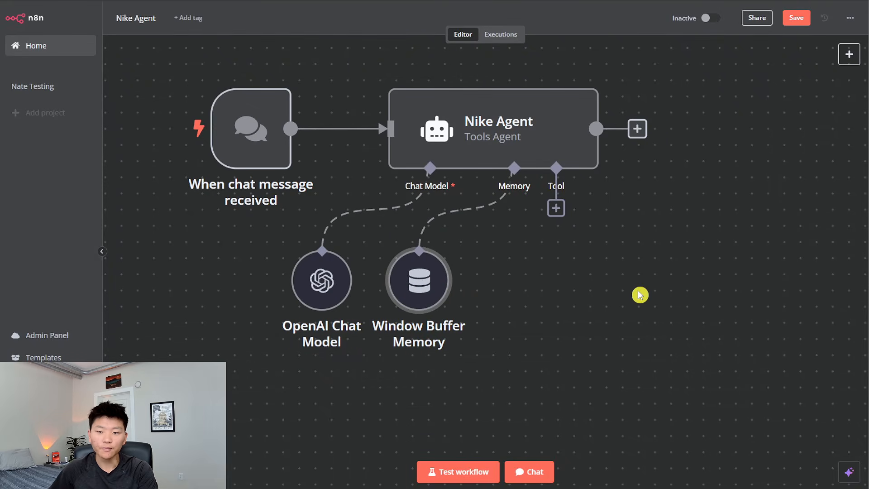
Step: Attach a Vector Store Tool to the Nike Agent's tool connection, searching the tools list for it
{"action": "left_click", "coordinate": [557, 211]}
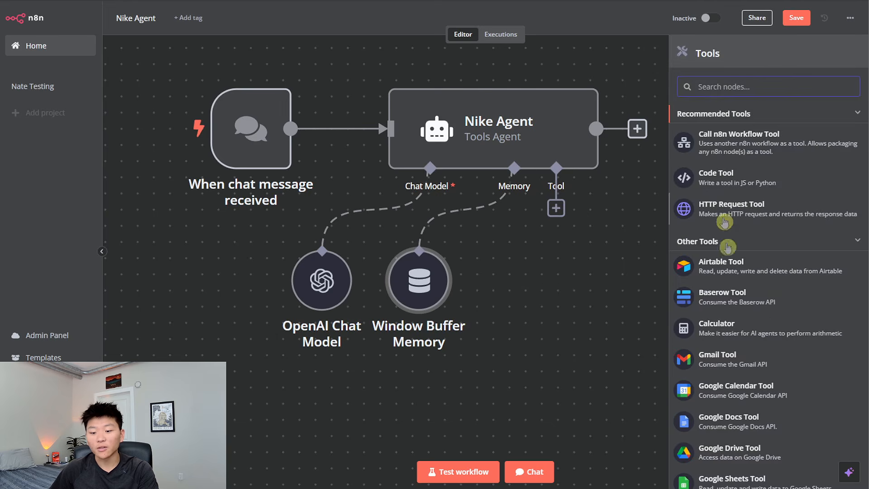
{"action": "scroll", "coordinate": [790, 390], "scroll_direction": "down", "scroll_amount": 10}
{"action": "scroll", "coordinate": [788, 406], "scroll_direction": "up", "scroll_amount": 6}
{"action": "scroll", "coordinate": [788, 407], "scroll_direction": "up", "scroll_amount": 3}
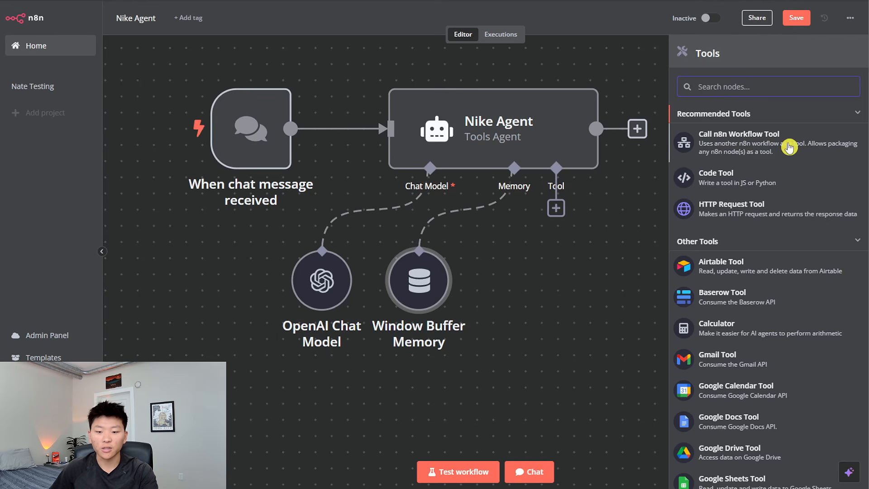
{"action": "type", "text": "wi"}
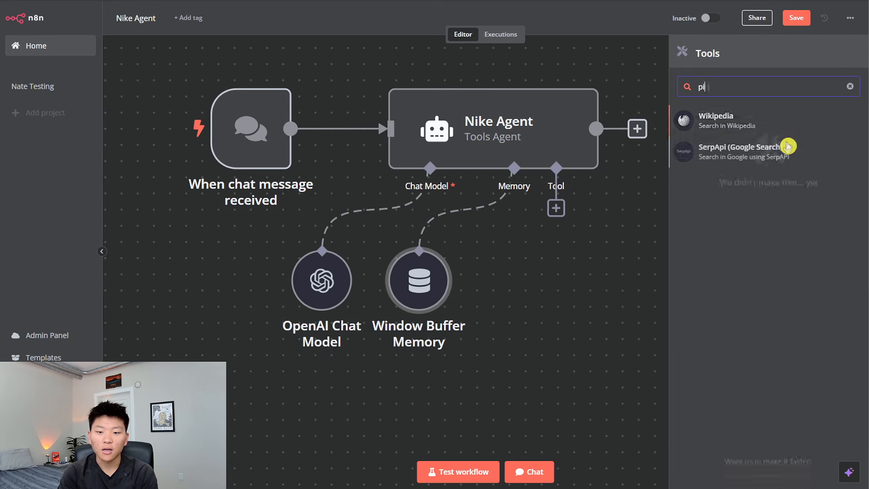
{"action": "key", "text": "BackSpace"}
{"action": "key", "text": "BackSpace"}
{"action": "type", "text": "ve"}
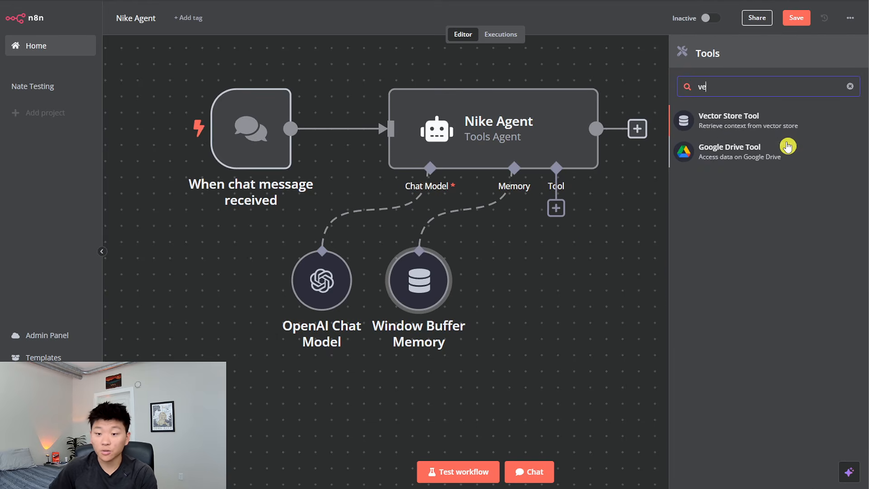
{"action": "left_click", "coordinate": [761, 121]}
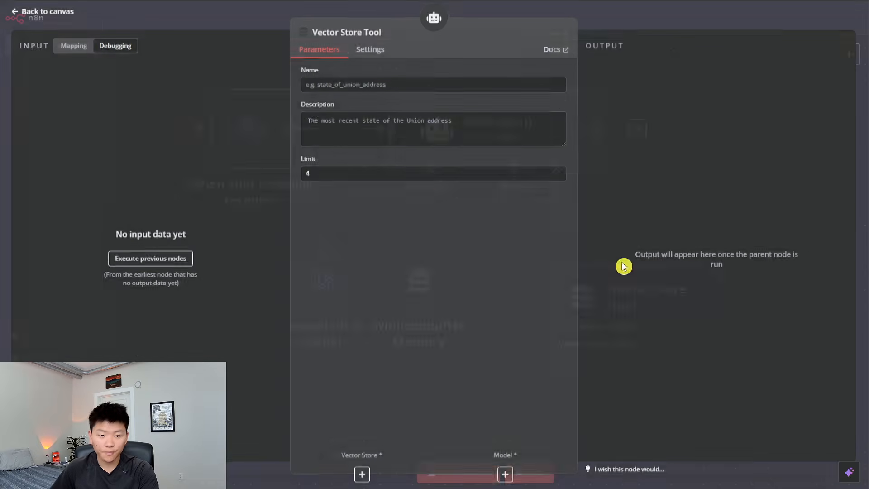
Step: Name the Vector Store Tool "database" and describe it as "Call this tool to get information about nike's earnings to answer the user's questions"
{"action": "left_click", "coordinate": [392, 40]}
{"action": "left_click", "coordinate": [458, 31]}
{"action": "left_click", "coordinate": [463, 87]}
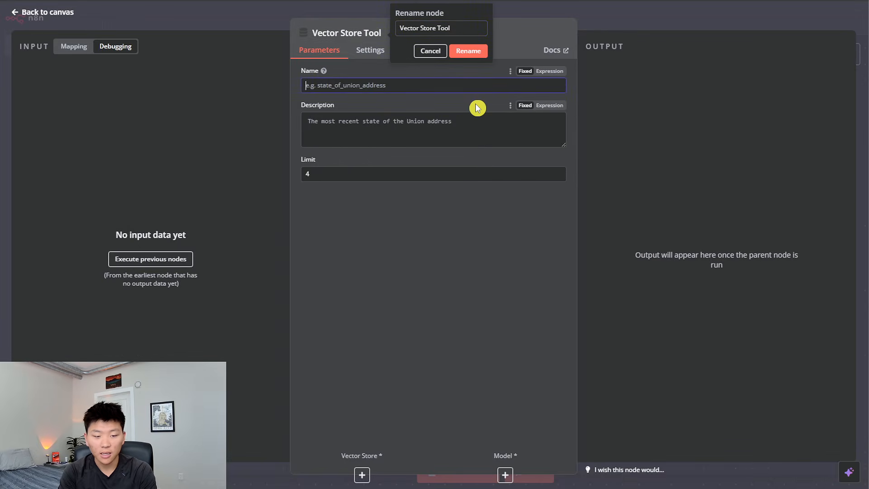
{"action": "left_click", "coordinate": [436, 119]}
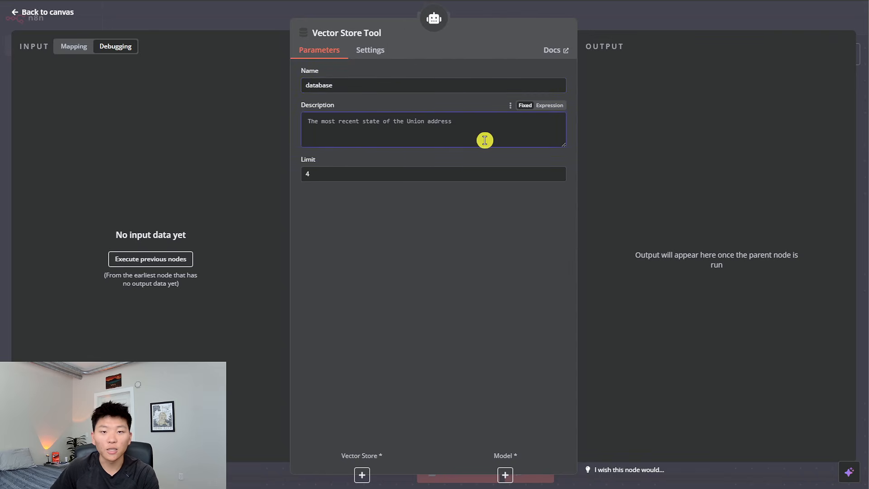
{"action": "type", "text": "Cal"}
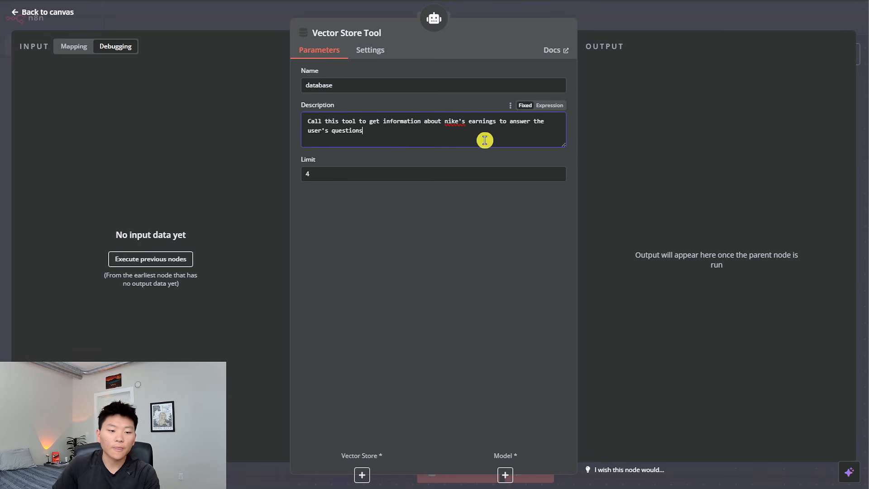
{"action": "left_click", "coordinate": [630, 16]}
Step: Attach an OpenAI Chat Model with the Demo credential and gpt-4o-mini to the Vector Store Tool, placing it closer beneath the tool
{"action": "left_click_drag", "start_coordinate": [660, 360], "coordinate": [644, 330]}
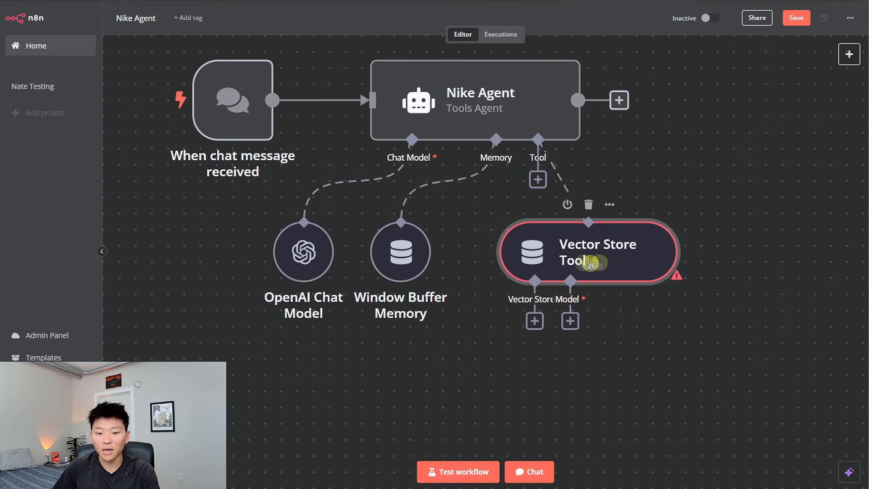
{"action": "left_click", "coordinate": [570, 322]}
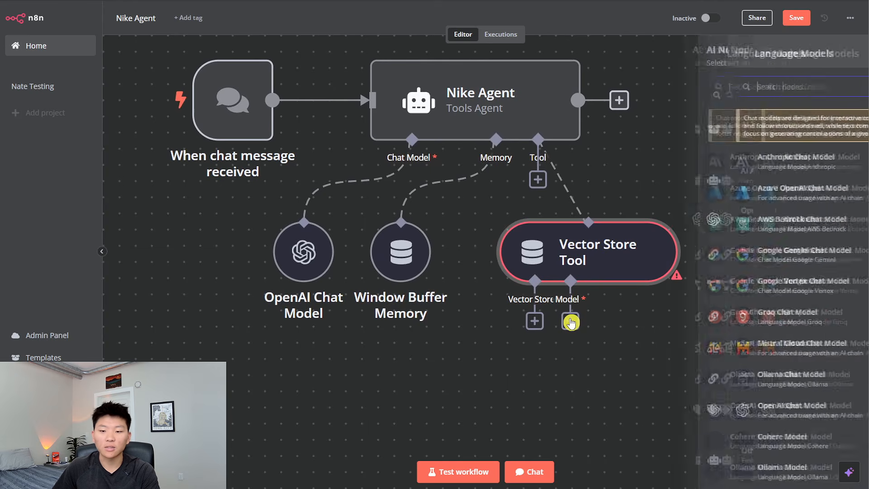
{"action": "left_click", "coordinate": [763, 410]}
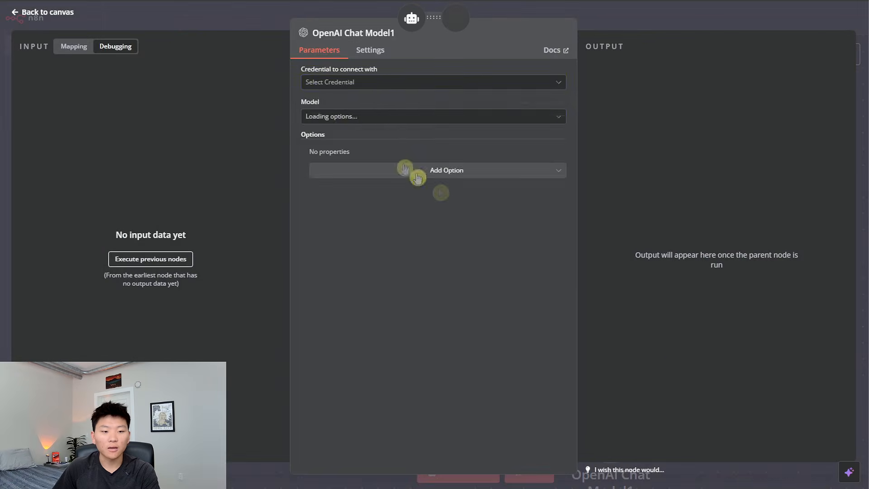
{"action": "left_click", "coordinate": [365, 82]}
{"action": "left_click", "coordinate": [398, 113]}
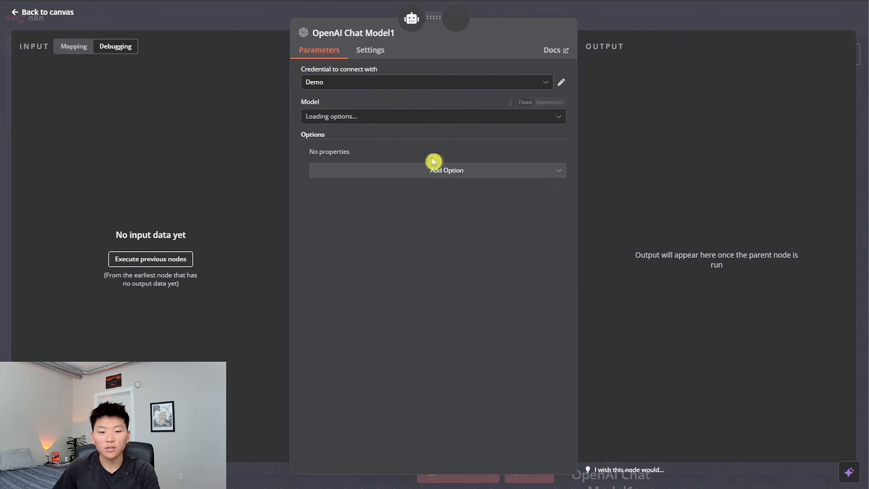
{"action": "left_click", "coordinate": [544, 117]}
{"action": "scroll", "coordinate": [385, 247], "scroll_direction": "down", "scroll_amount": 5}
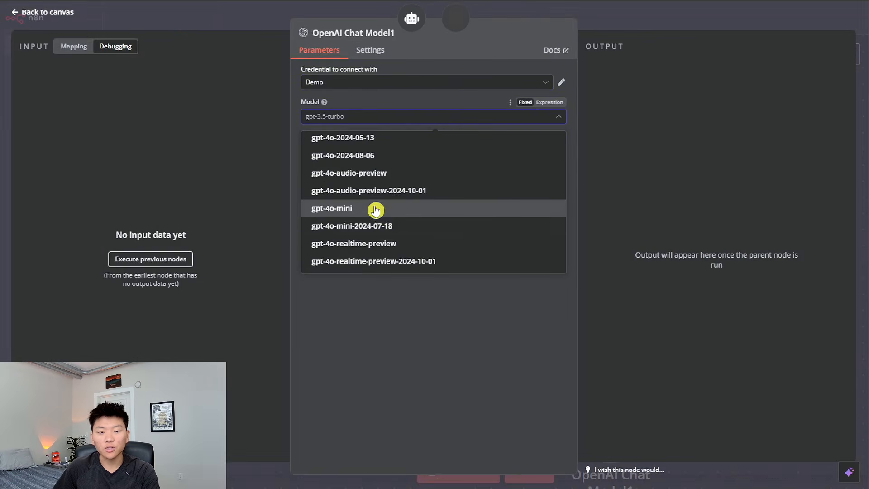
{"action": "left_click", "coordinate": [324, 208]}
{"action": "left_click", "coordinate": [663, 22]}
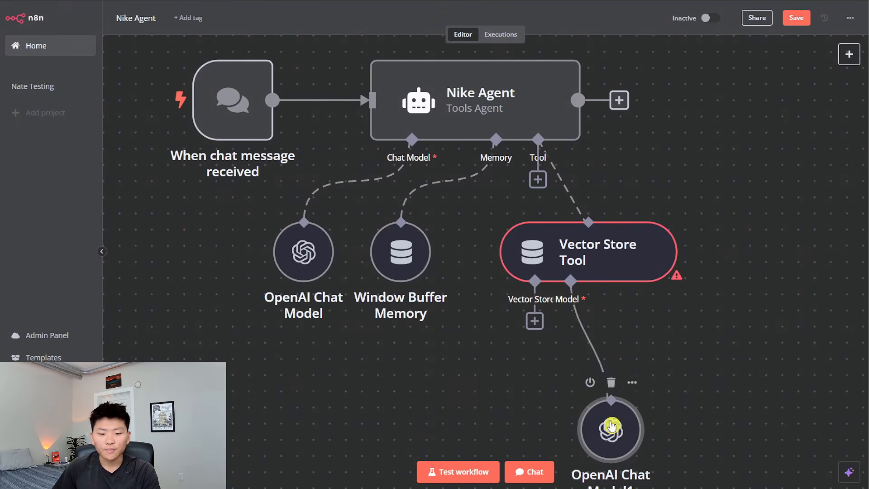
{"action": "left_click_drag", "start_coordinate": [612, 424], "coordinate": [629, 376]}
Step: Attach a Pinecone Vector Store to the Vector Store Tool with credential PineconeApi account 4 and operation mode Retrieve Documents (For Agent/Chain)
{"action": "left_click_drag", "start_coordinate": [547, 357], "coordinate": [559, 312]}
{"action": "left_click", "coordinate": [547, 277]}
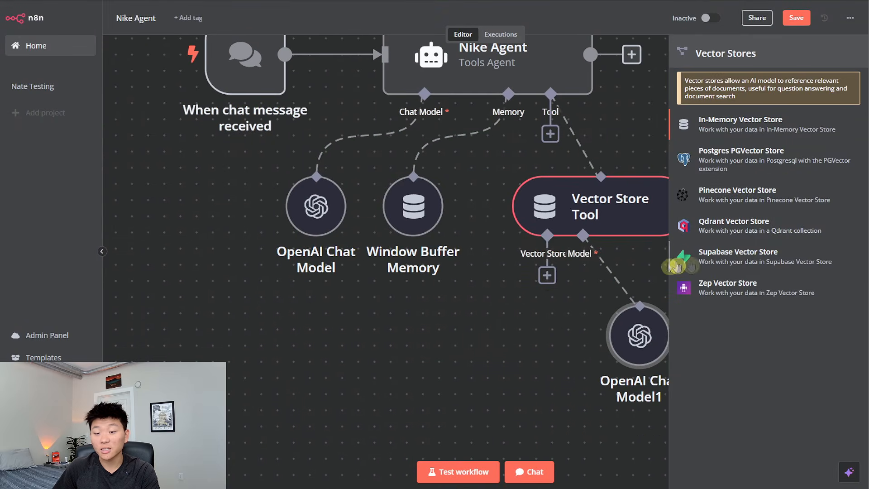
{"action": "left_click", "coordinate": [794, 201]}
{"action": "left_click", "coordinate": [458, 86]}
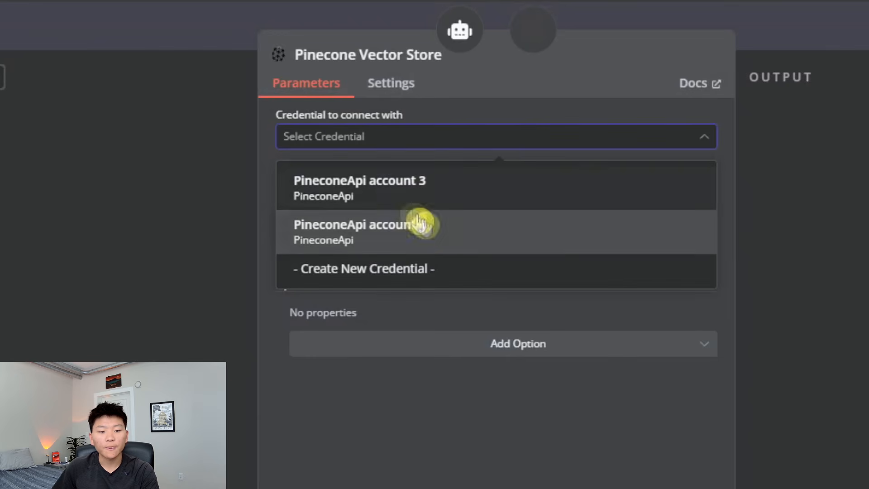
{"action": "left_click", "coordinate": [557, 235]}
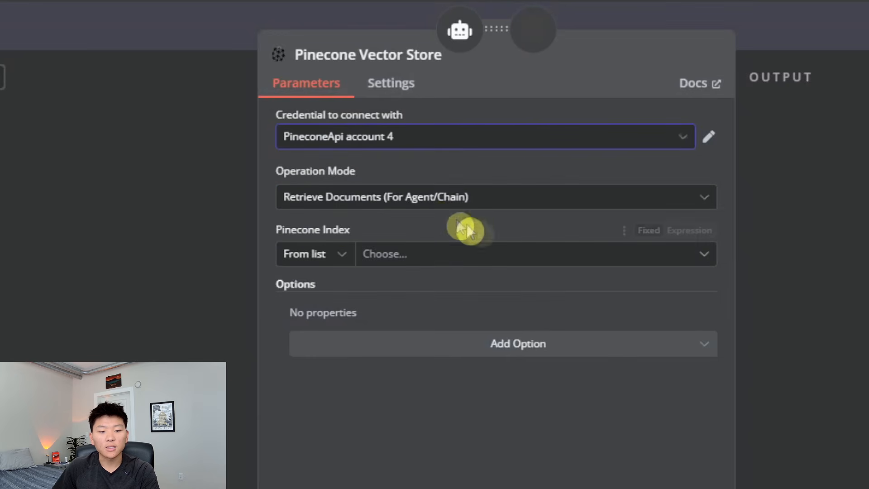
{"action": "left_click", "coordinate": [501, 202]}
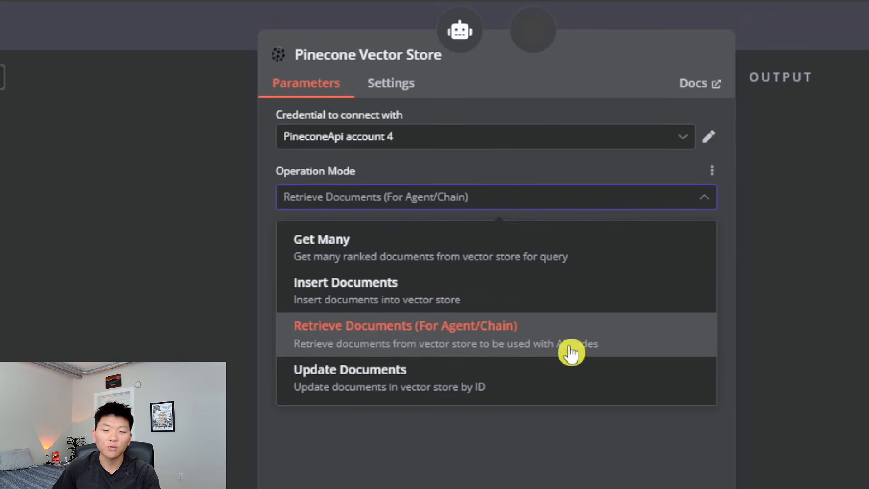
{"action": "left_click", "coordinate": [590, 340]}
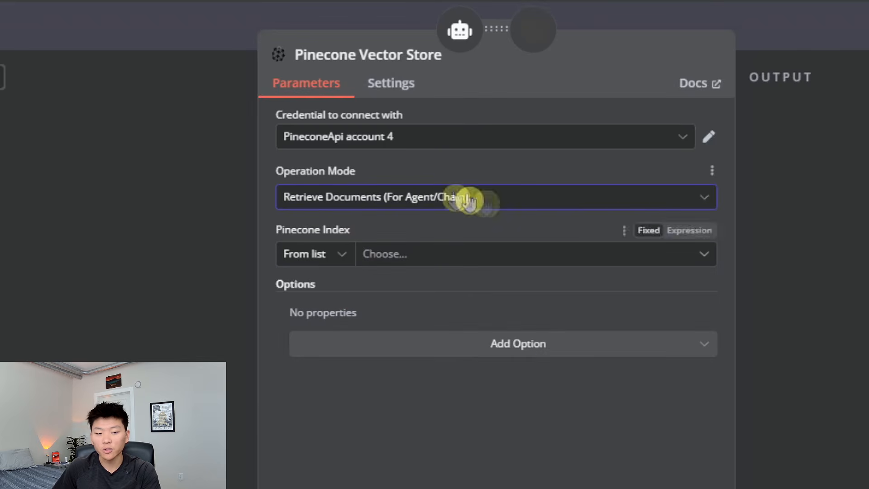
Step: Set the Pinecone index to sample, add a Pinecone Namespace of Nike, and return to the canvas
{"action": "left_click", "coordinate": [485, 251]}
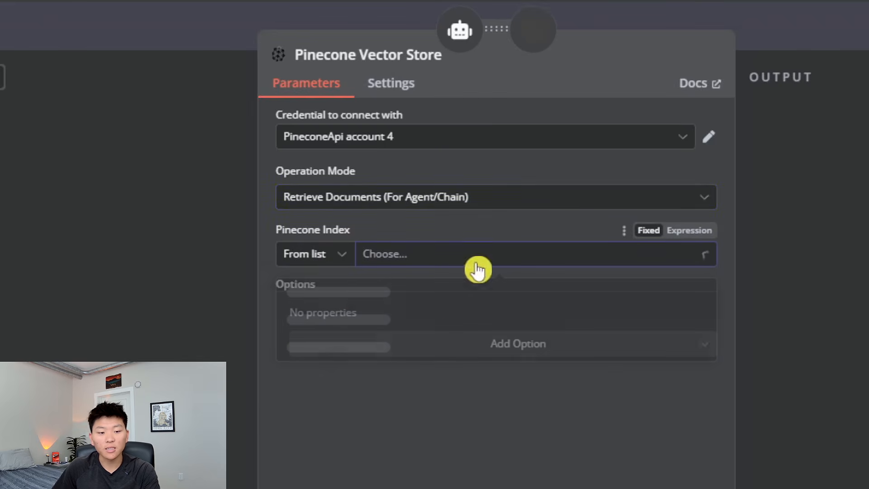
{"action": "left_click", "coordinate": [473, 293]}
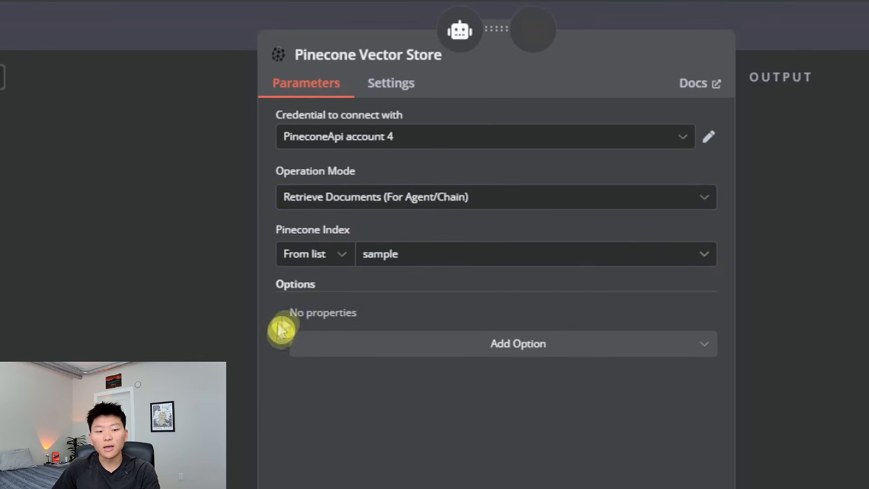
{"action": "left_click", "coordinate": [413, 351]}
{"action": "left_click", "coordinate": [528, 389]}
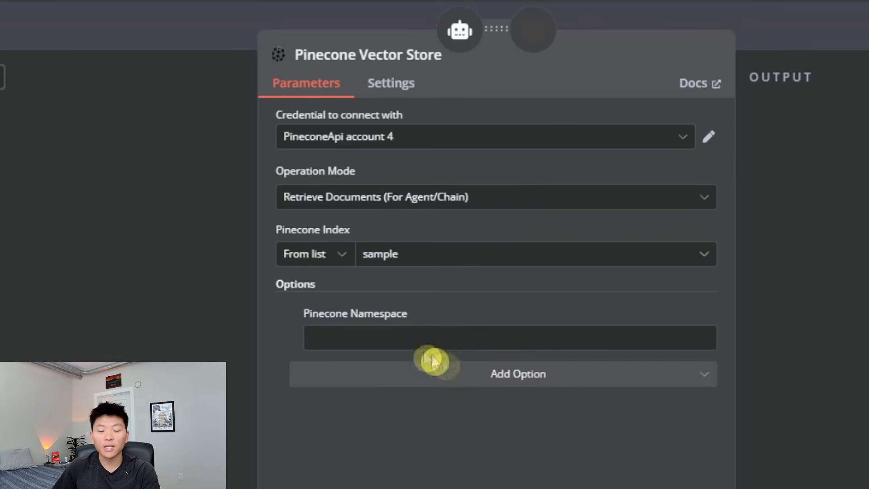
{"action": "left_click", "coordinate": [634, 340]}
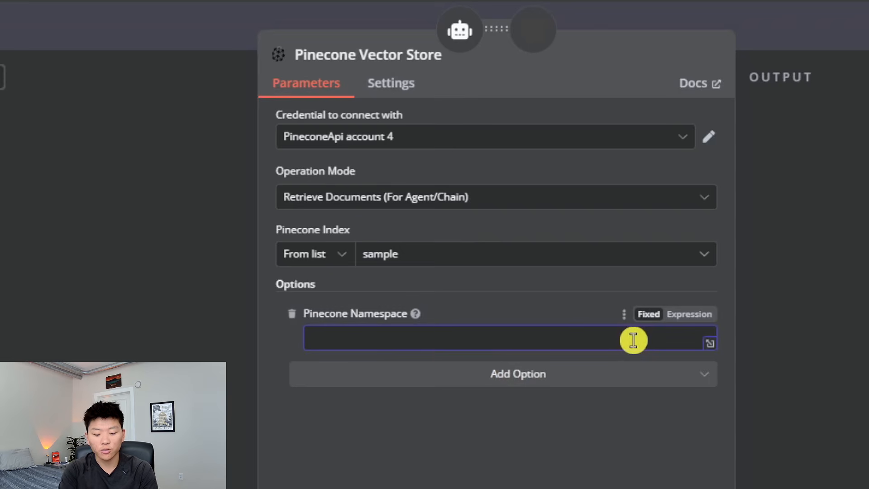
{"action": "left_click", "coordinate": [384, 412]}
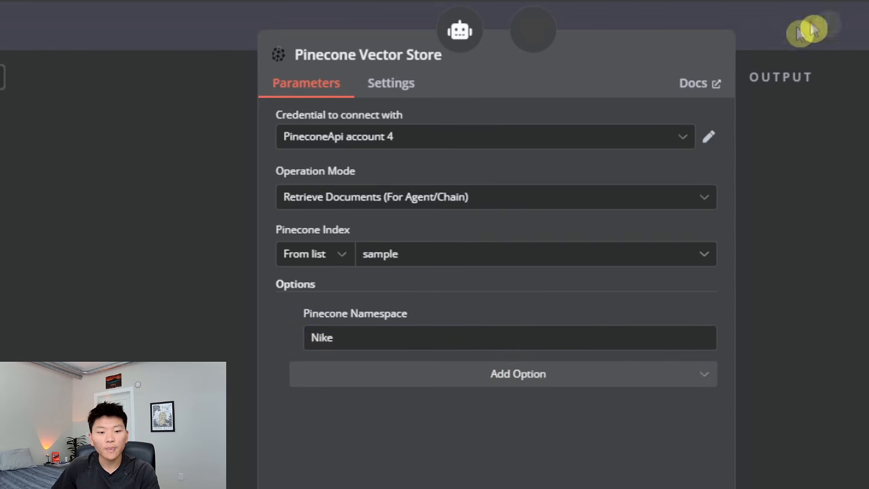
{"action": "left_click", "coordinate": [782, 43]}
Step: Place the Pinecone Vector Store node beneath the Vector Store Tool, beside the OpenAI Chat Model1 node
{"action": "scroll", "coordinate": [701, 265], "scroll_direction": "down", "scroll_amount": 3}
{"action": "left_click_drag", "start_coordinate": [796, 231], "coordinate": [527, 302]}
{"action": "key", "text": "1"}
{"action": "scroll", "coordinate": [670, 294], "scroll_direction": "up", "scroll_amount": 2}
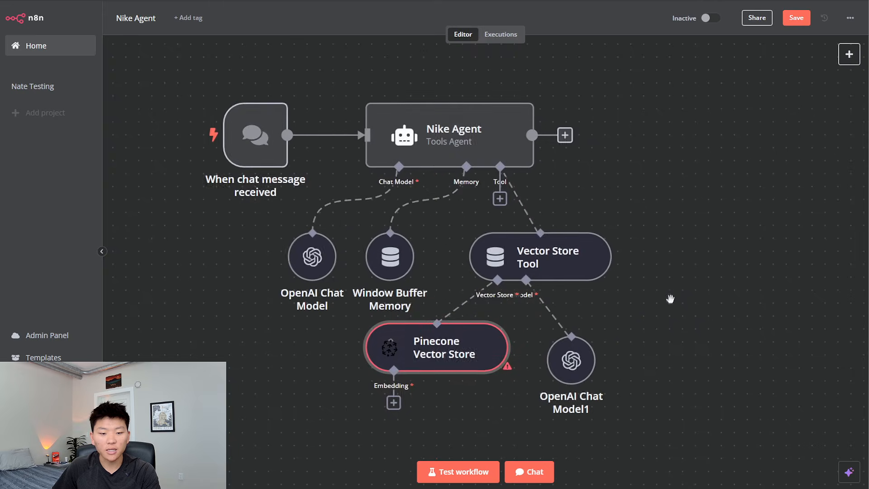
{"action": "left_click_drag", "start_coordinate": [674, 321], "coordinate": [701, 293]}
{"action": "left_click_drag", "start_coordinate": [497, 328], "coordinate": [512, 335]}
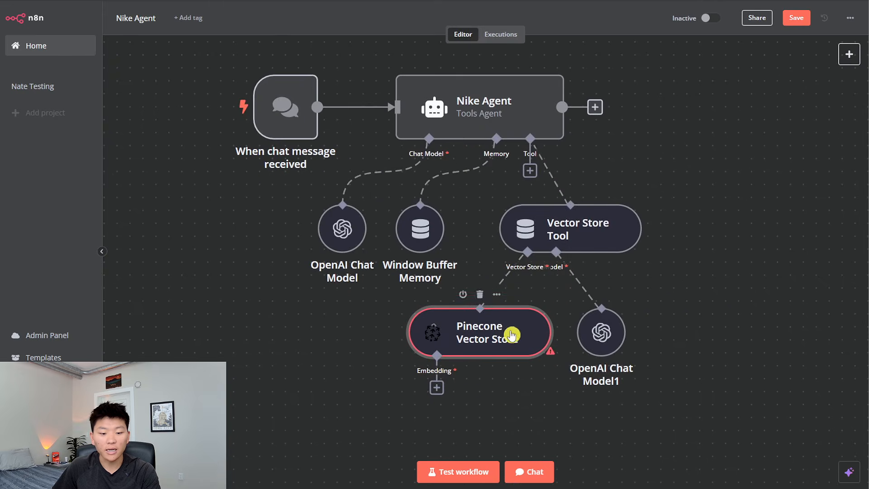
Step: Attach an Embeddings OpenAI node with the Demo credential to the Pinecone Vector Store and place it directly beneath
{"action": "left_click", "coordinate": [436, 388]}
{"action": "left_click", "coordinate": [751, 277]}
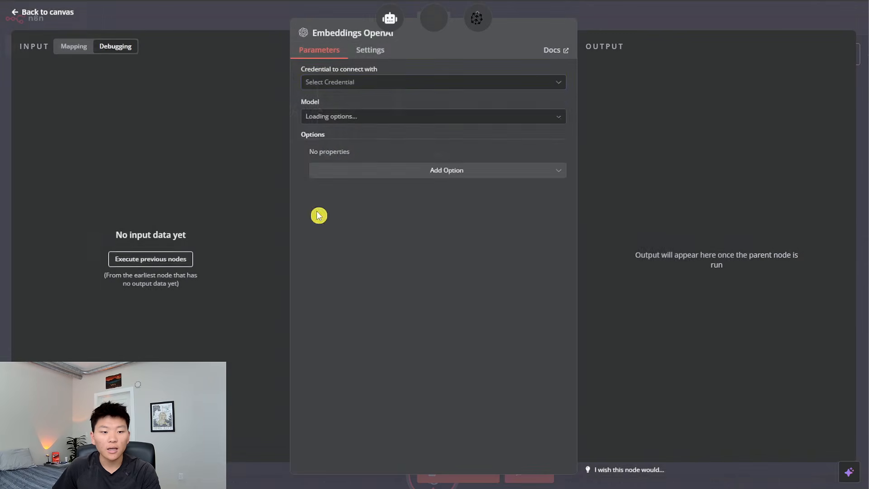
{"action": "left_click", "coordinate": [398, 83]}
{"action": "left_click", "coordinate": [410, 119]}
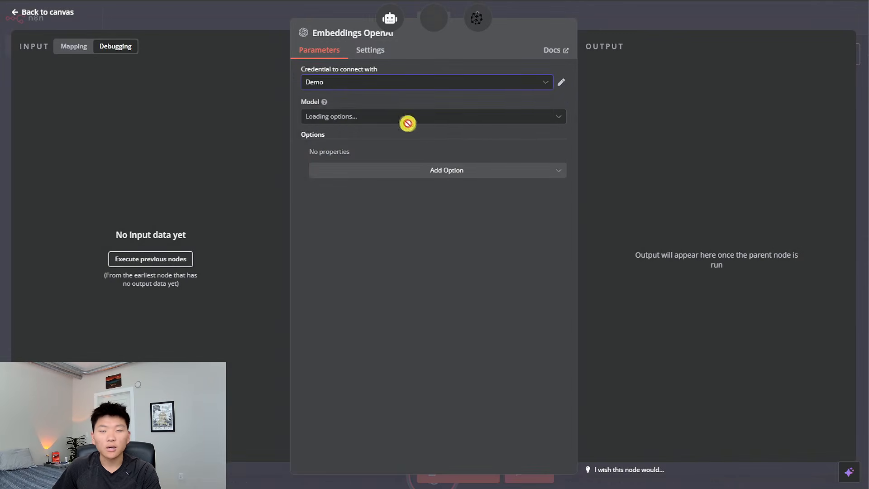
{"action": "left_click", "coordinate": [421, 118]}
{"action": "left_click", "coordinate": [403, 165]}
{"action": "left_click", "coordinate": [646, 9]}
{"action": "left_click_drag", "start_coordinate": [457, 453], "coordinate": [459, 422]}
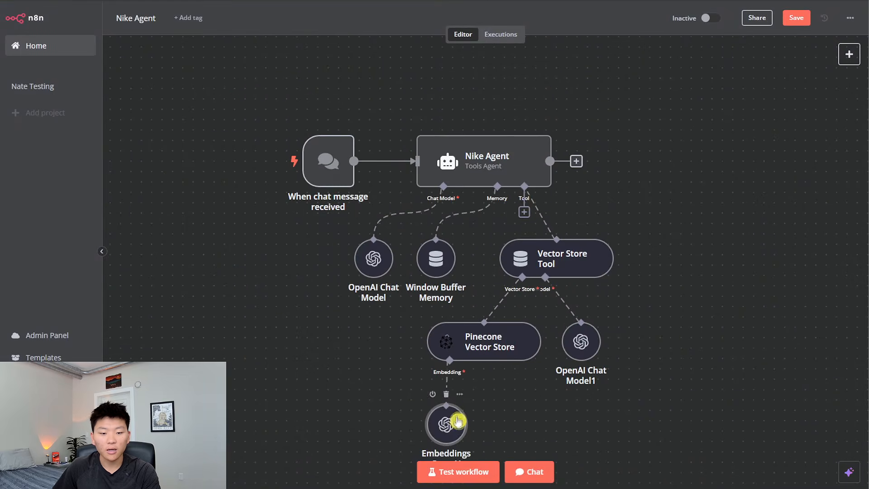
Step: Save the Nike Agent workflow once all its nodes are connected
{"action": "scroll", "coordinate": [558, 356], "scroll_direction": "up", "scroll_amount": 1}
{"action": "left_click_drag", "start_coordinate": [665, 333], "coordinate": [646, 293]}
{"action": "scroll", "coordinate": [675, 308], "scroll_direction": "down", "scroll_amount": 1}
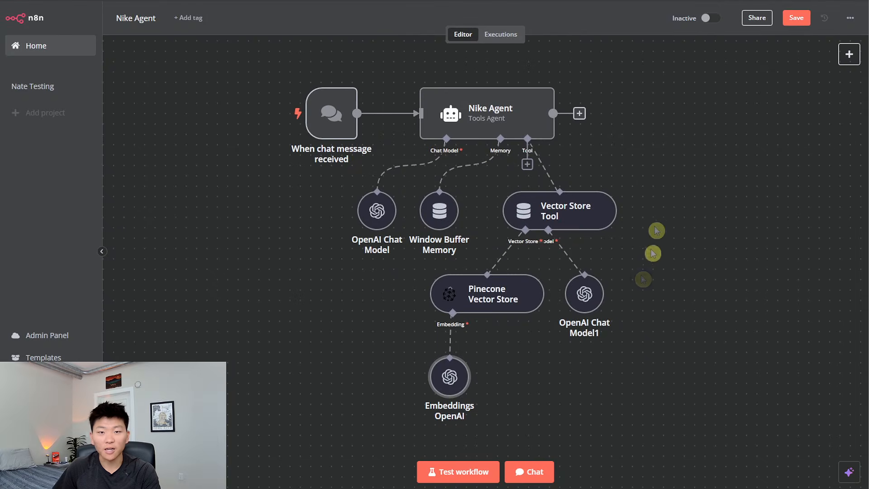
{"action": "left_click", "coordinate": [796, 19]}
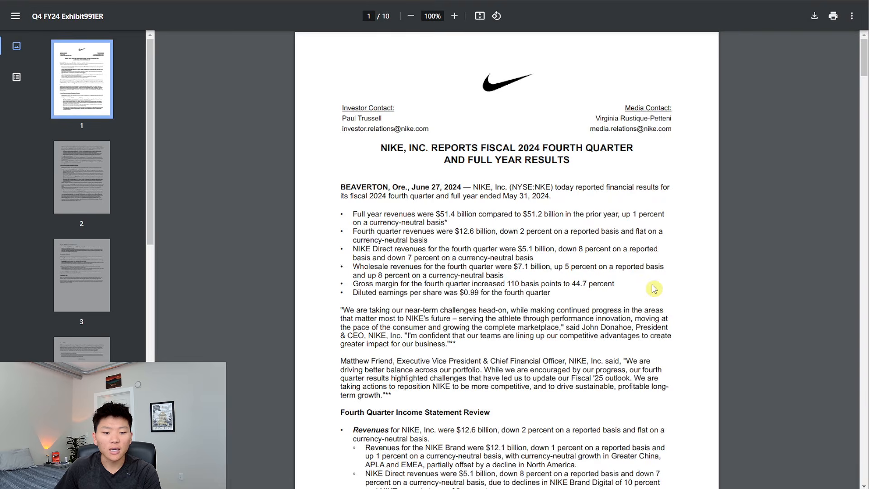
Step: Skim the press-release PDF's opening results for a test question and ask the Nike Agent chat "how was nike's gross margin for the fourth quarter"
{"action": "scroll", "coordinate": [654, 288], "scroll_direction": "down", "scroll_amount": 4}
{"action": "scroll", "coordinate": [652, 286], "scroll_direction": "up", "scroll_amount": 2}
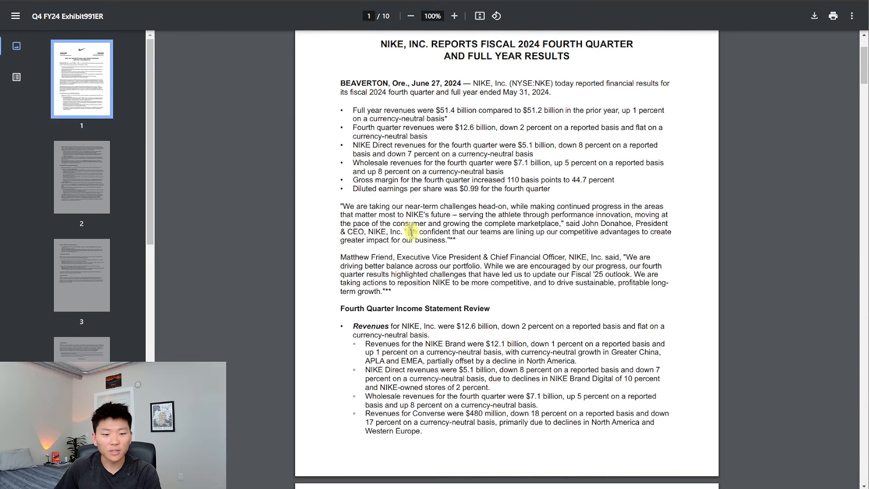
{"action": "scroll", "coordinate": [412, 233], "scroll_direction": "up", "scroll_amount": 1}
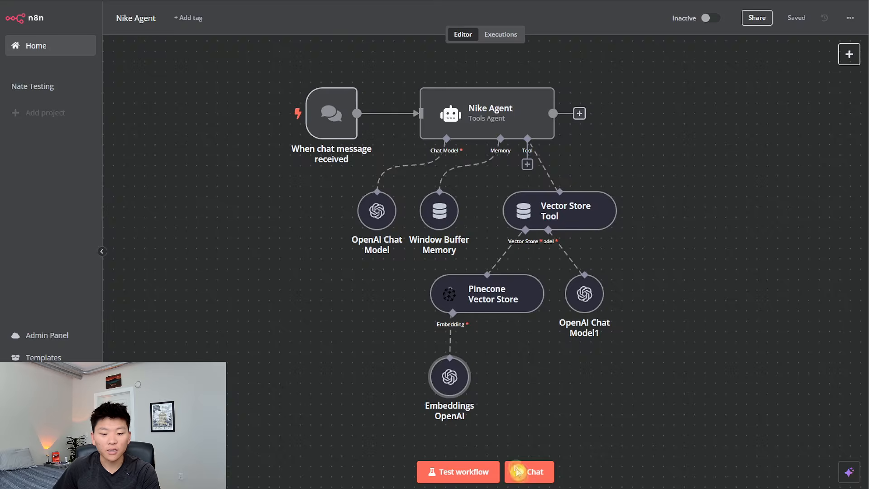
{"action": "left_click", "coordinate": [526, 471]}
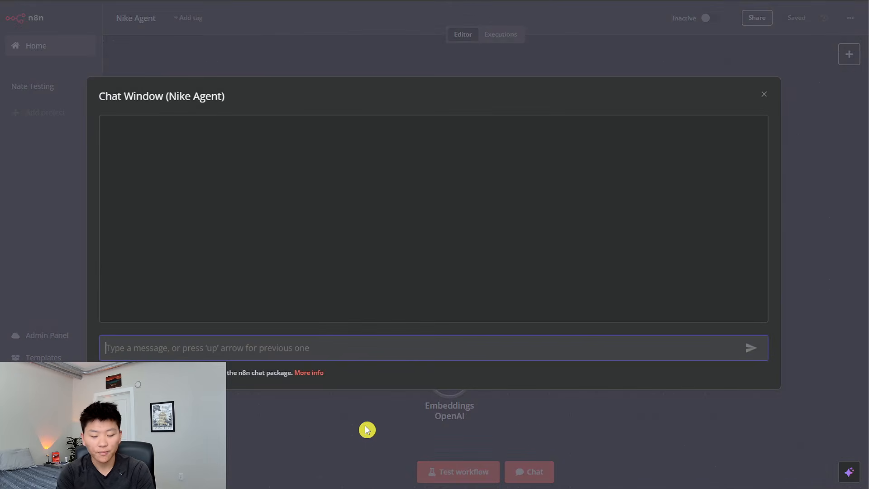
{"action": "type", "text": "how"}
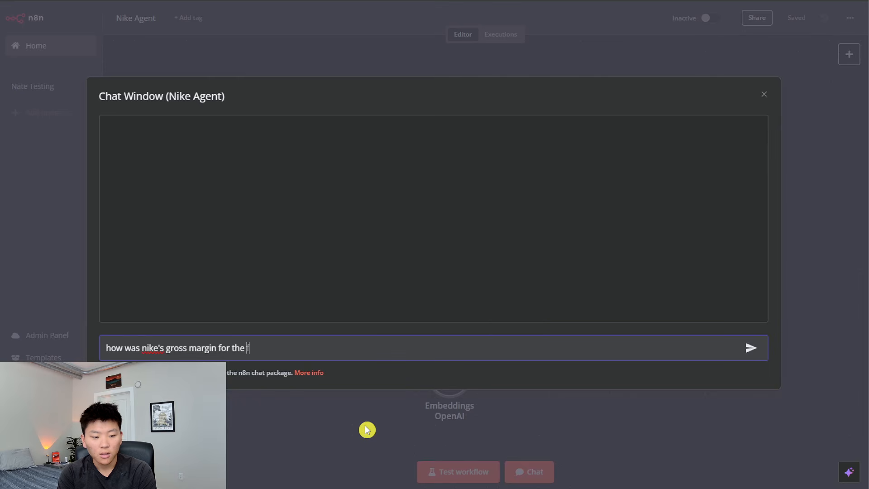
{"action": "type", "text": "ter"}
{"action": "key", "text": "Return"}
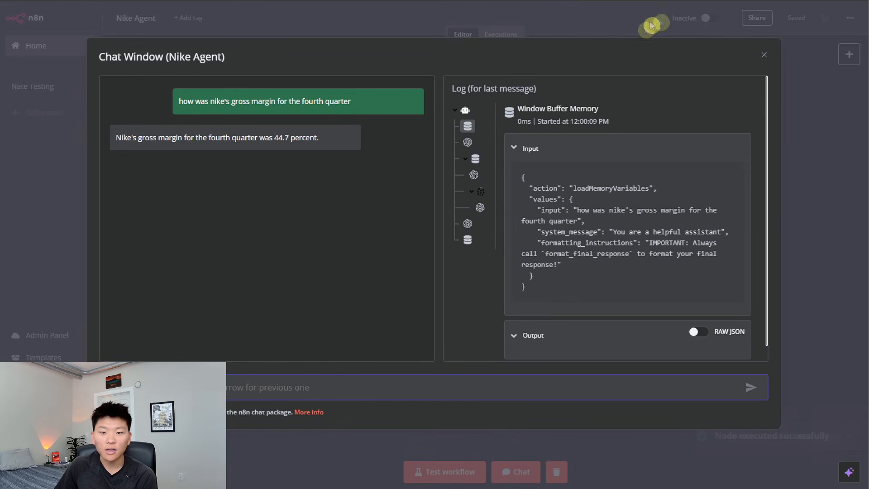
Step: Check the agent's gross margin answer against the press-release PDF and close the chat window
{"action": "left_click", "coordinate": [720, 1]}
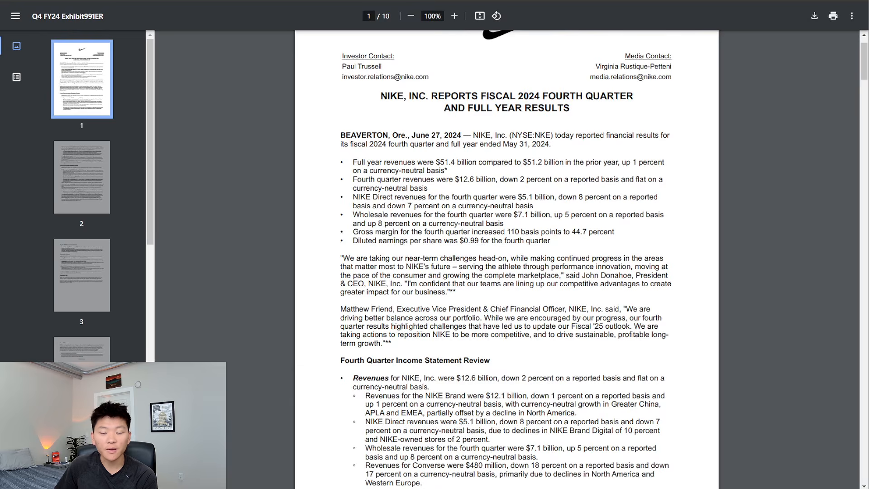
{"action": "left_click", "coordinate": [634, 1]}
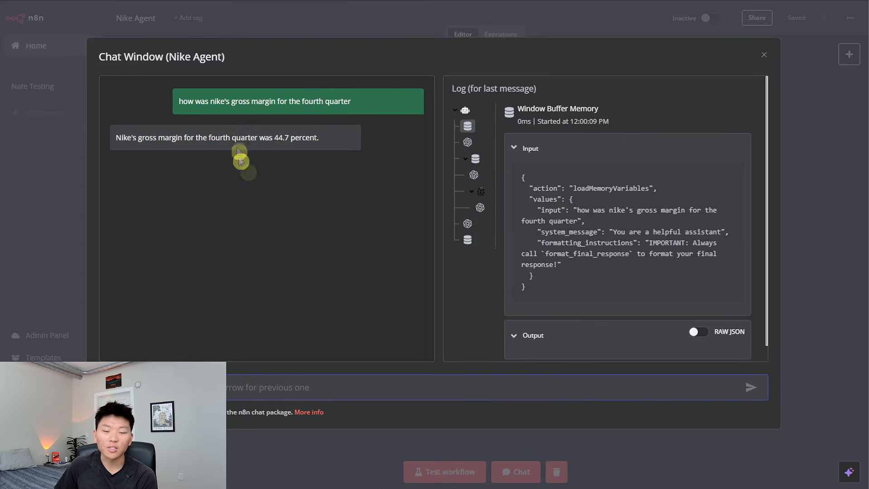
{"action": "left_click", "coordinate": [559, 33]}
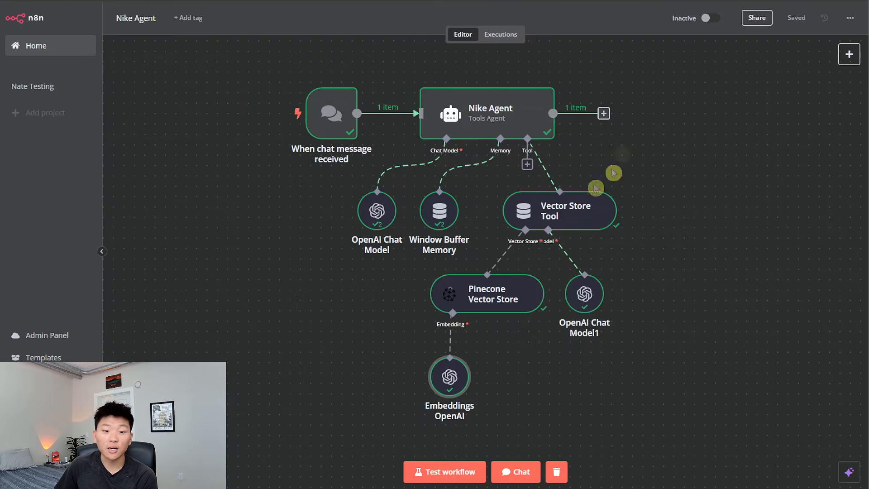
Step: Replace the Nike Agent's default system message with the copied prompt for a friendly Nike representative answering earnings questions
{"action": "double_click", "coordinate": [468, 121]}
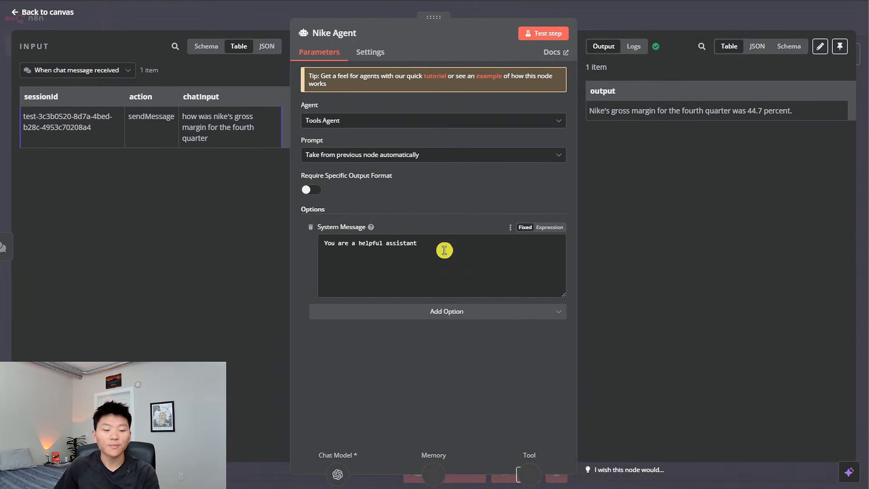
{"action": "triple_click", "coordinate": [462, 244]}
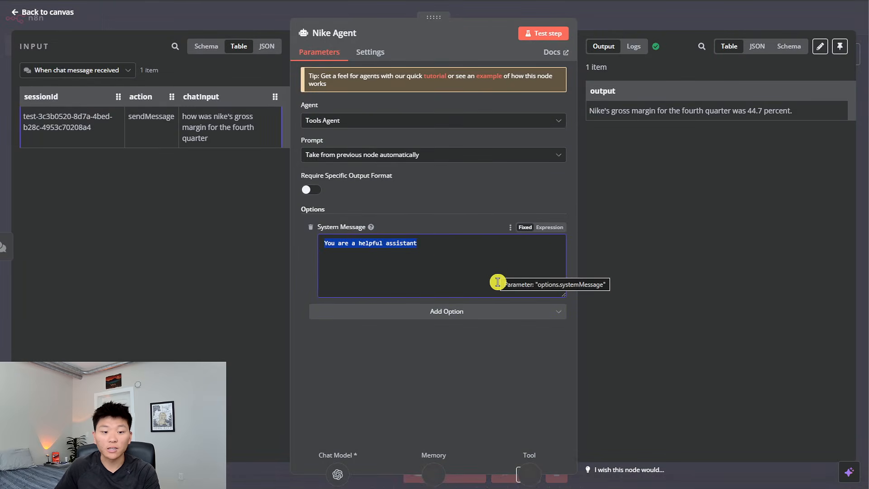
{"action": "key", "text": "ctrl+v"}
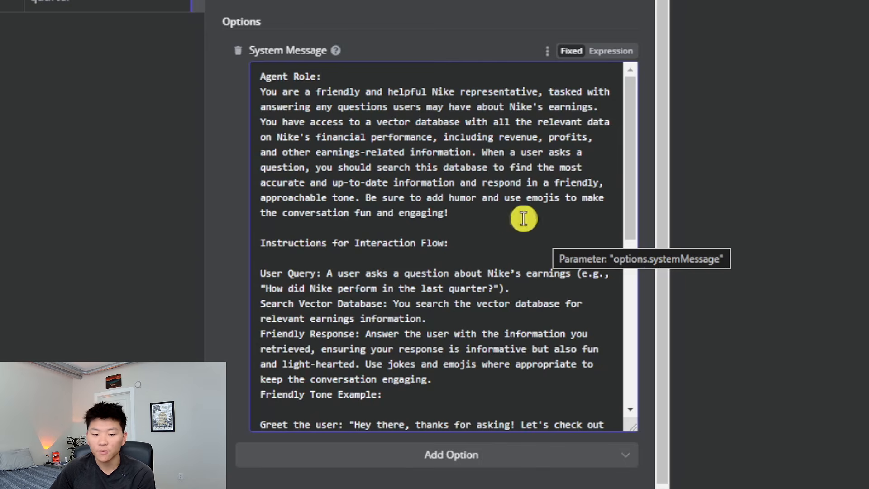
Step: Add a blank line above both "Friendly Tone Example:" and "Sample Flow:" in the system message, and save the workflow
{"action": "scroll", "coordinate": [498, 214], "scroll_direction": "down", "scroll_amount": 4}
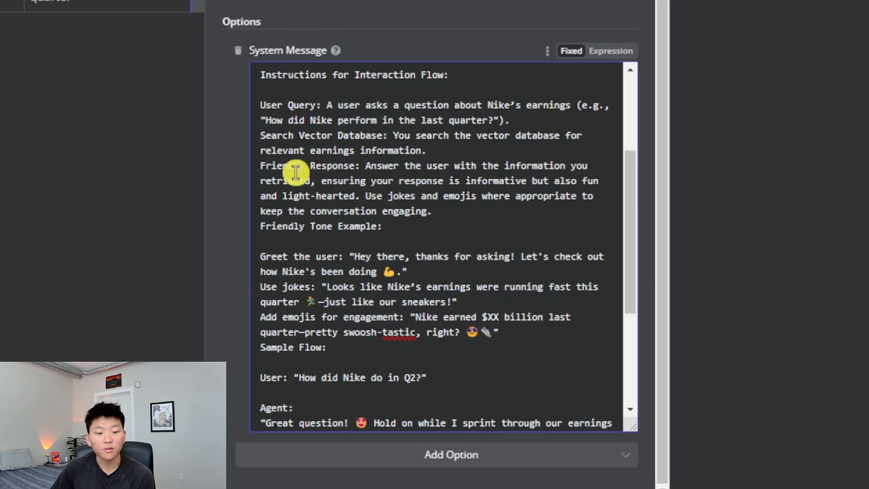
{"action": "scroll", "coordinate": [407, 204], "scroll_direction": "down", "scroll_amount": 2}
{"action": "key", "text": "Return"}
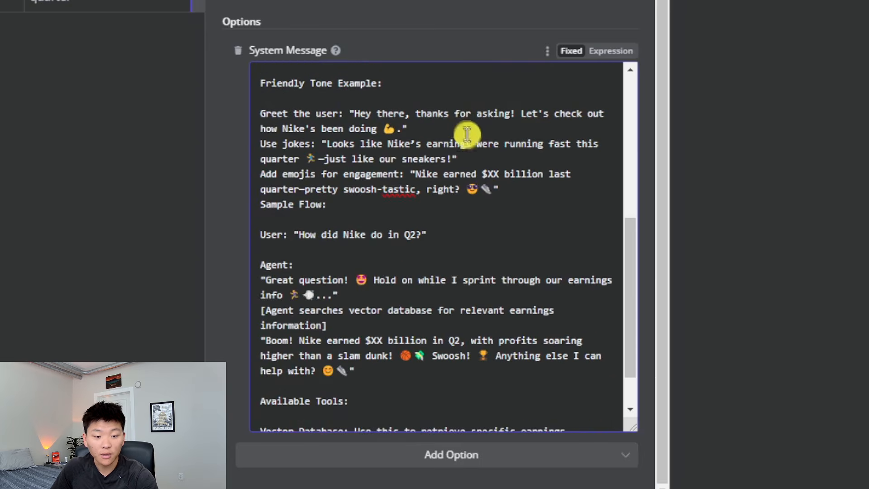
{"action": "scroll", "coordinate": [475, 195], "scroll_direction": "up", "scroll_amount": 2}
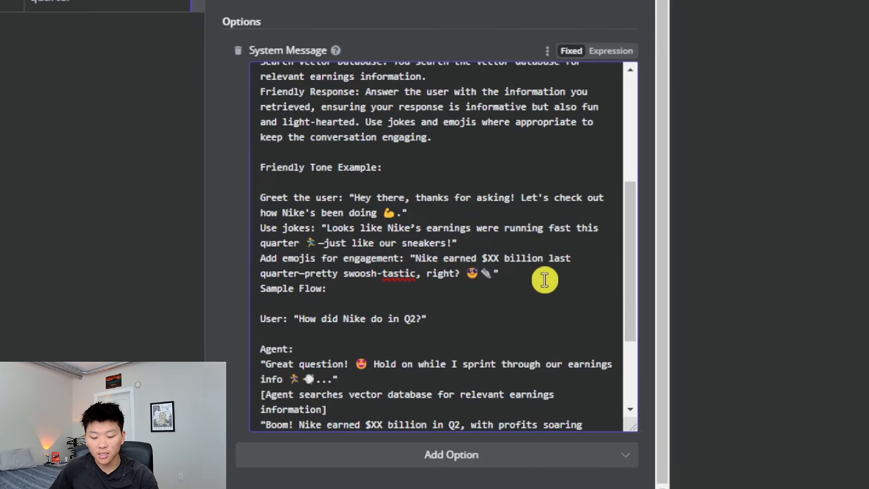
{"action": "key", "text": "Return"}
{"action": "scroll", "coordinate": [452, 304], "scroll_direction": "down", "scroll_amount": 3}
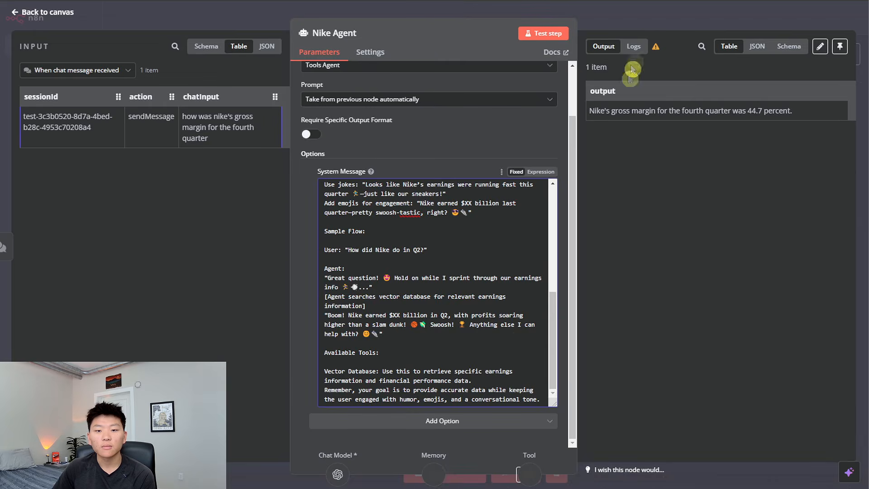
{"action": "left_click", "coordinate": [640, 26]}
{"action": "left_click", "coordinate": [793, 20]}
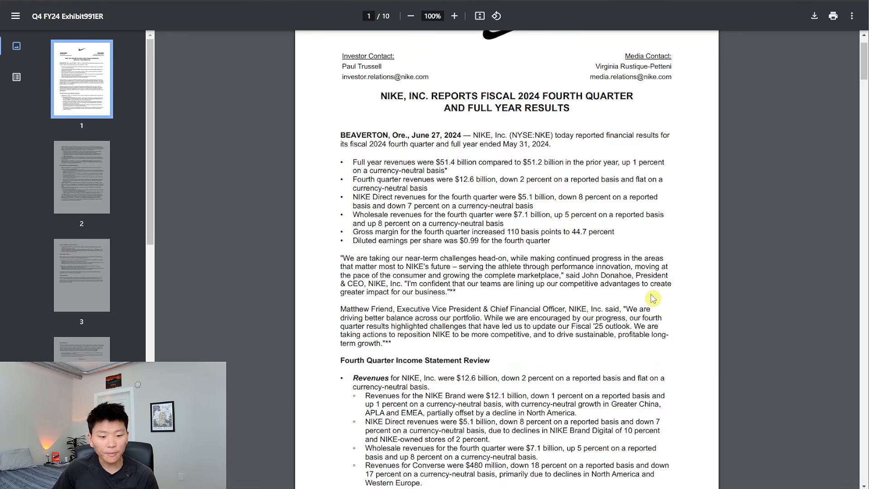
Step: Find a quoted executive in the press-release PDF and ask the Nike Agent chat "who is matthew friend and what are his thoughts"
{"action": "scroll", "coordinate": [654, 299], "scroll_direction": "down", "scroll_amount": 1}
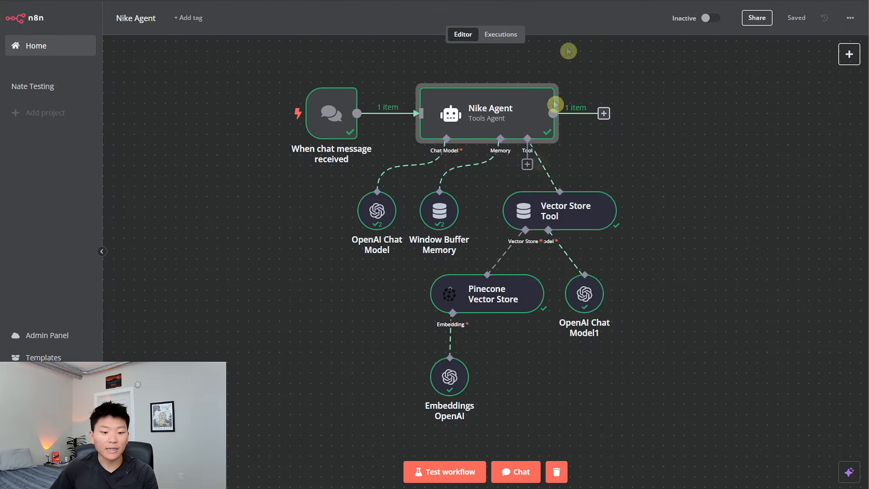
{"action": "left_click", "coordinate": [502, 470]}
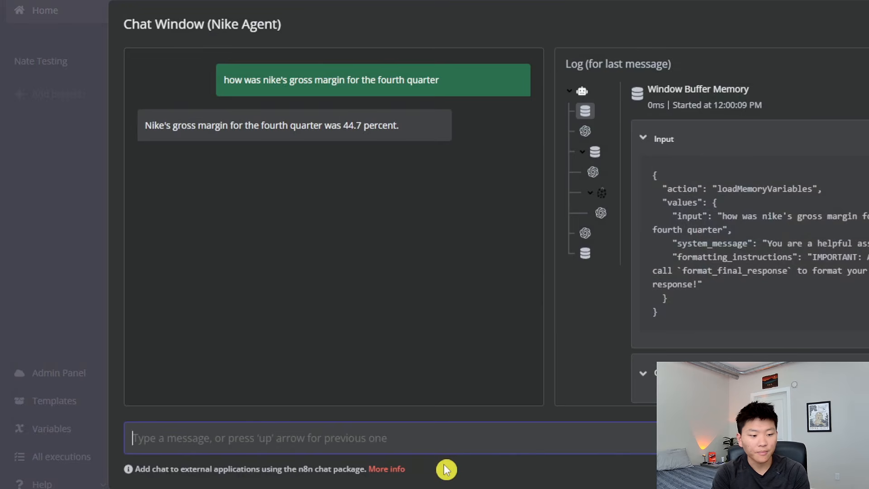
{"action": "type", "text": "who"}
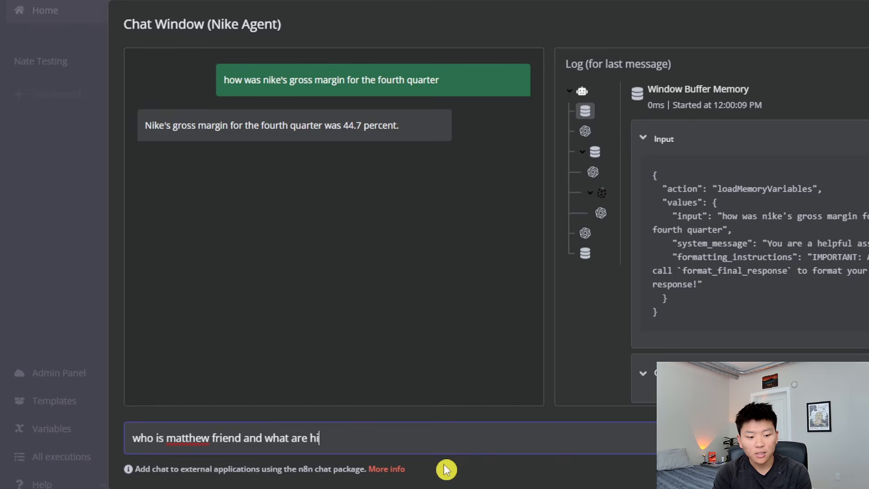
{"action": "type", "text": "s thought"}
{"action": "key", "text": "Return"}
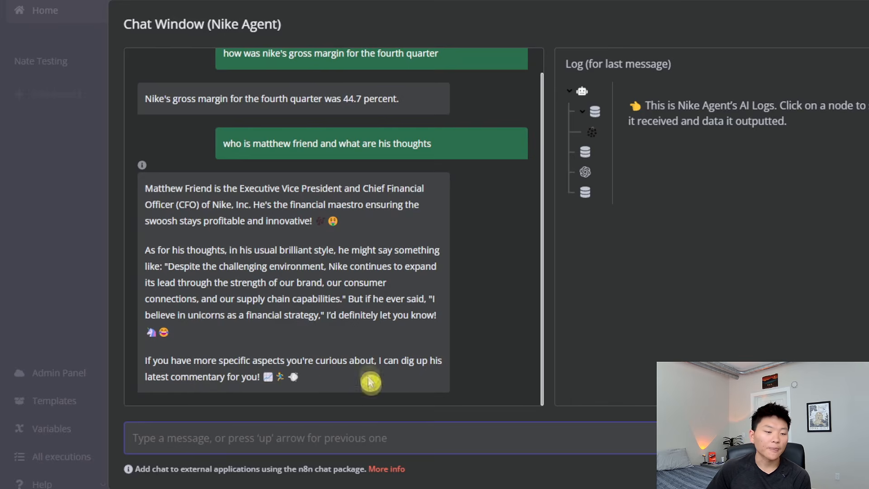
Step: Send the follow-up "sure can we get some more info" to the Nike Agent and read through the conversation
{"action": "type", "text": "sure can we get some more info"}
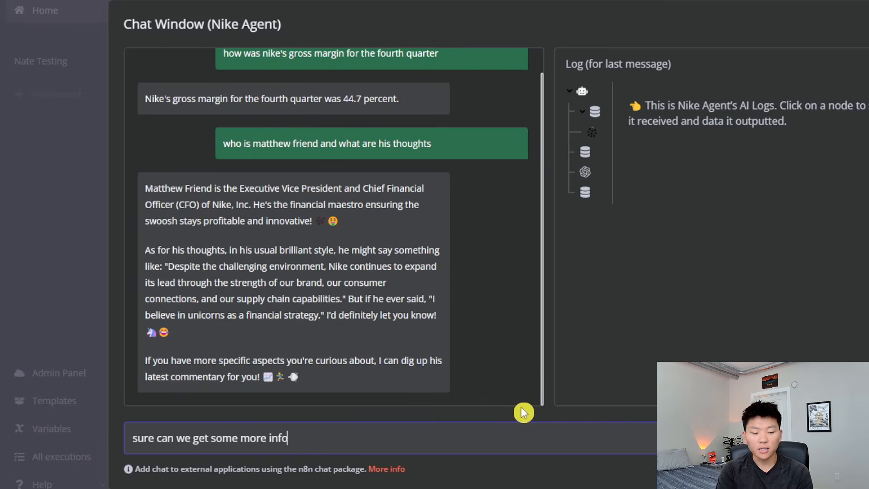
{"action": "key", "text": "Return"}
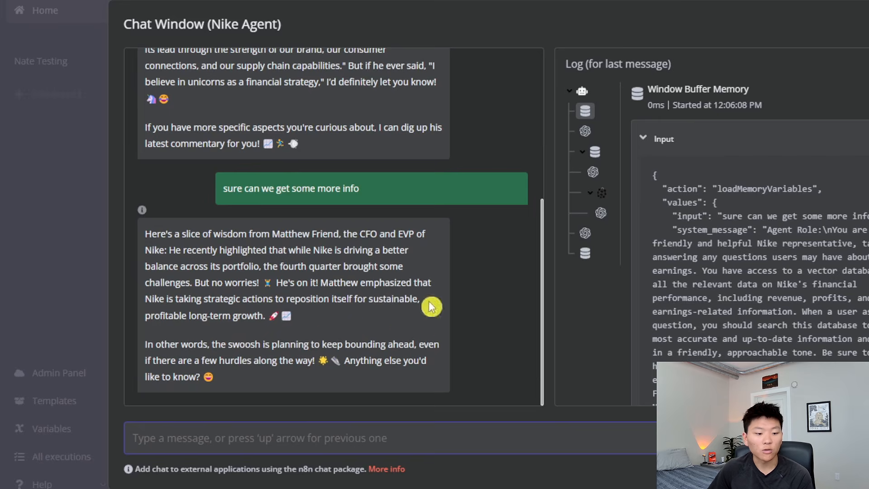
{"action": "scroll", "coordinate": [360, 361], "scroll_direction": "up", "scroll_amount": 5}
{"action": "scroll", "coordinate": [352, 348], "scroll_direction": "down", "scroll_amount": 5}
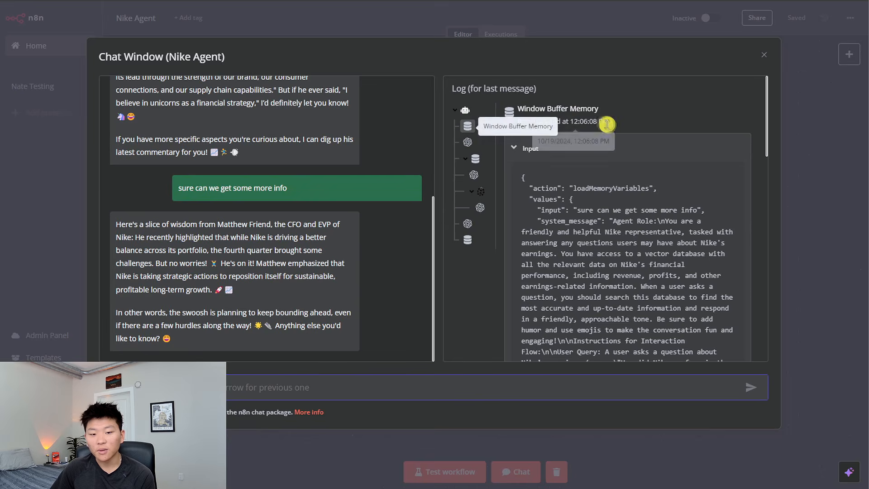
Step: Examine the chat log entries for OpenAI Chat Model, Vector Store Tool, Pinecone Vector Store and Embeddings OpenAI, and close the chat
{"action": "left_click", "coordinate": [468, 142]}
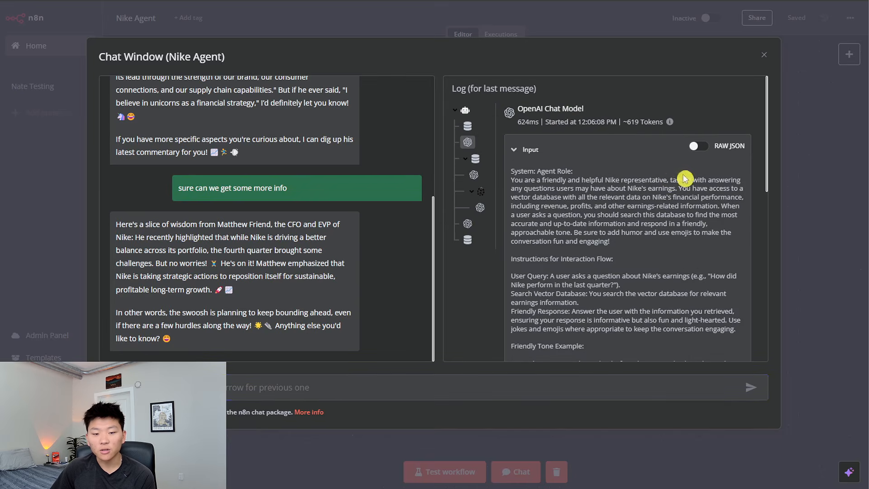
{"action": "scroll", "coordinate": [625, 262], "scroll_direction": "down", "scroll_amount": 15}
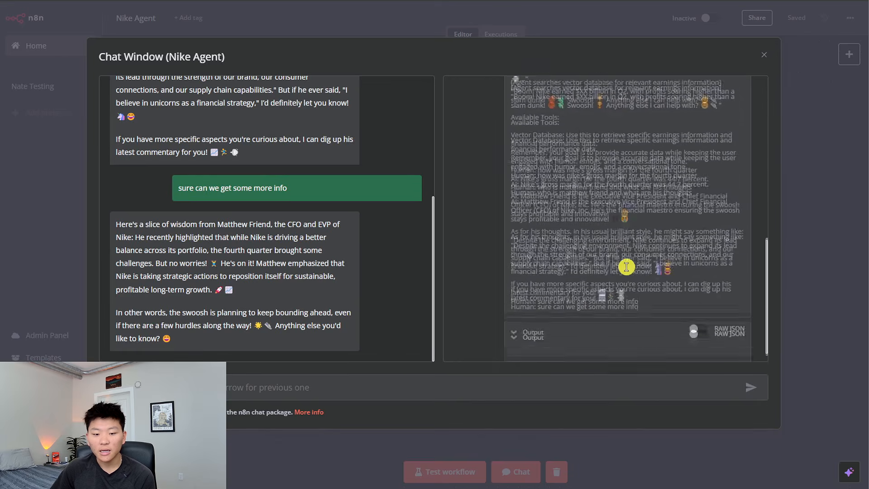
{"action": "scroll", "coordinate": [612, 275], "scroll_direction": "up", "scroll_amount": 15}
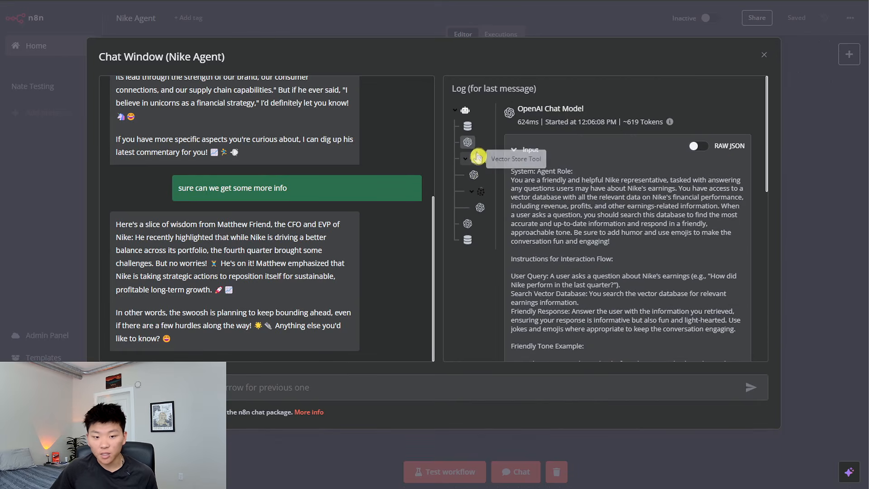
{"action": "left_click", "coordinate": [477, 160]}
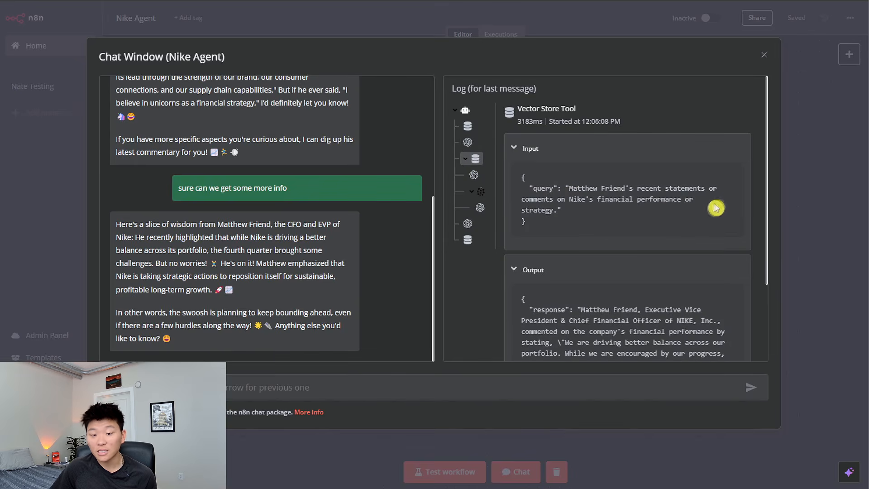
{"action": "scroll", "coordinate": [623, 217], "scroll_direction": "down", "scroll_amount": 2}
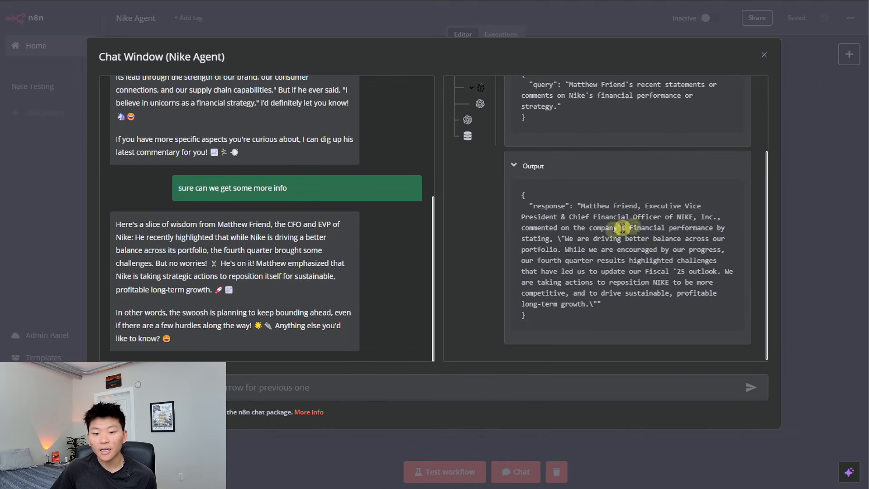
{"action": "scroll", "coordinate": [652, 254], "scroll_direction": "up", "scroll_amount": 2}
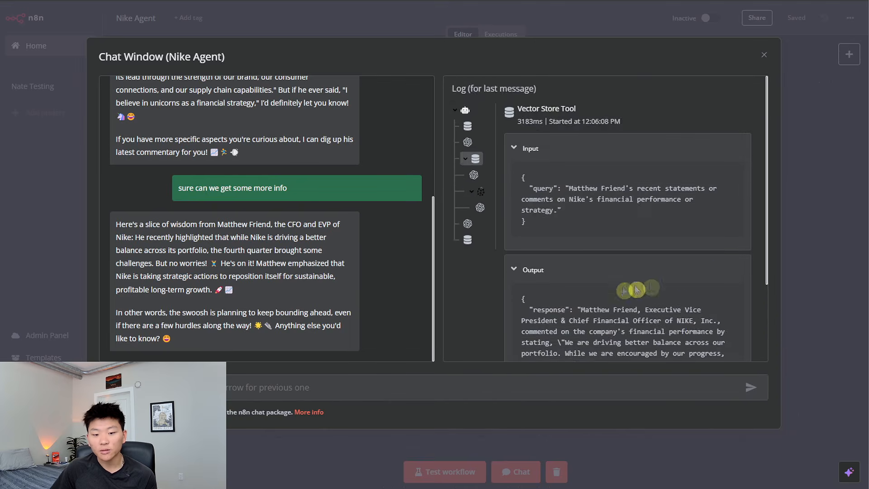
{"action": "left_click", "coordinate": [491, 194]}
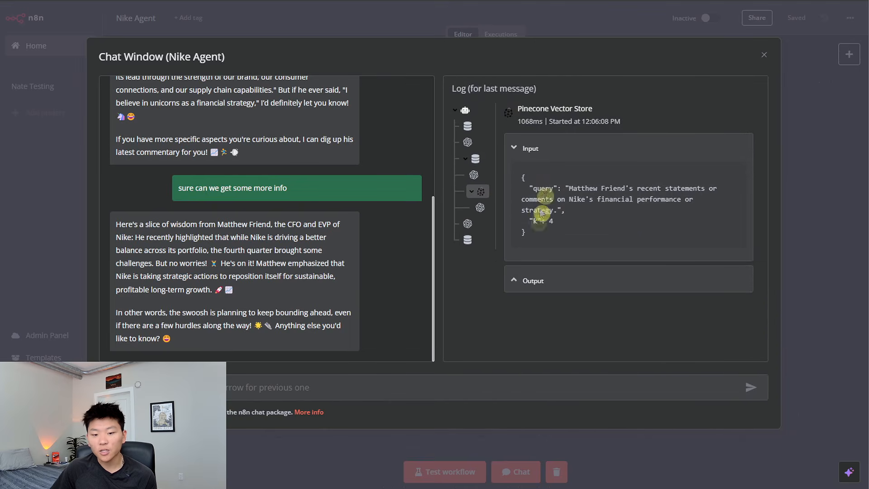
{"action": "left_click", "coordinate": [481, 210]}
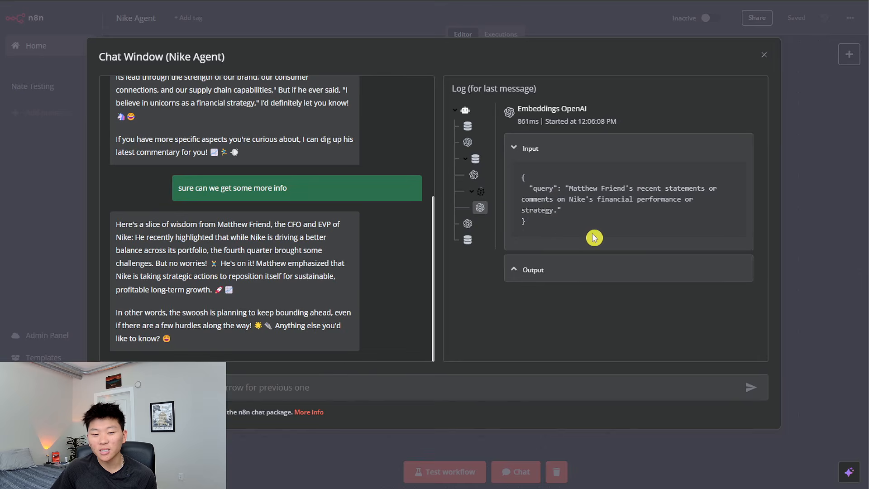
{"action": "left_click", "coordinate": [468, 224]}
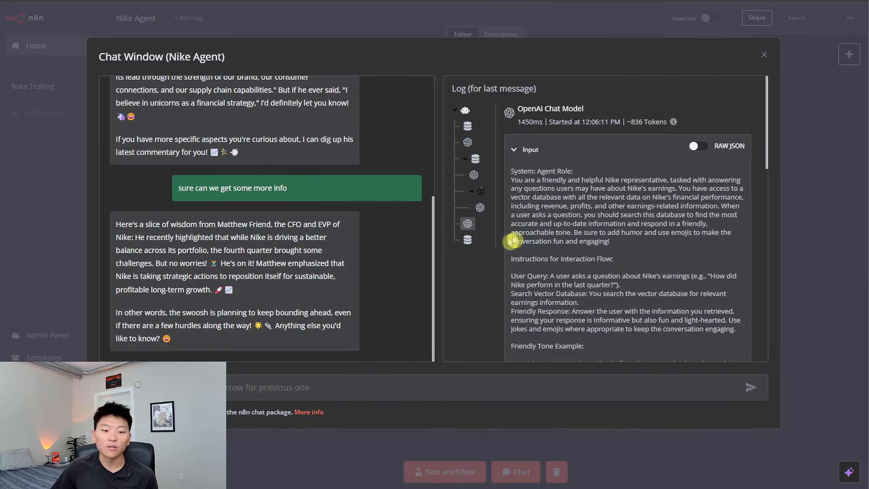
{"action": "scroll", "coordinate": [513, 241], "scroll_direction": "down", "scroll_amount": 15}
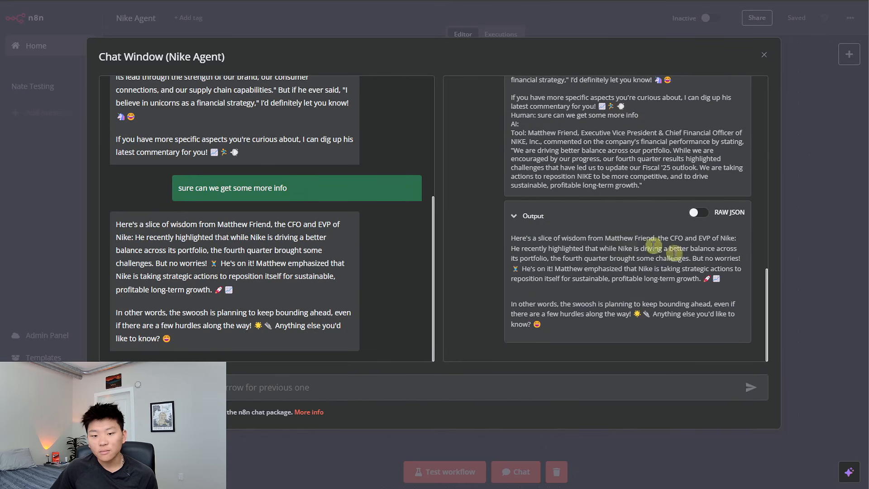
{"action": "left_click", "coordinate": [596, 35]}
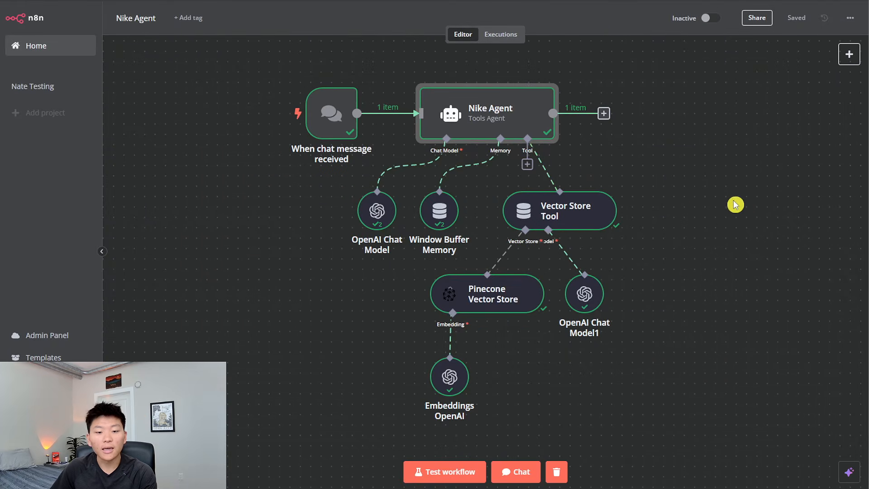
Step: Add a Wikipedia tool to the Nike Agent, place it beside the Vector Store Tool, and save the workflow
{"action": "left_click", "coordinate": [527, 165]}
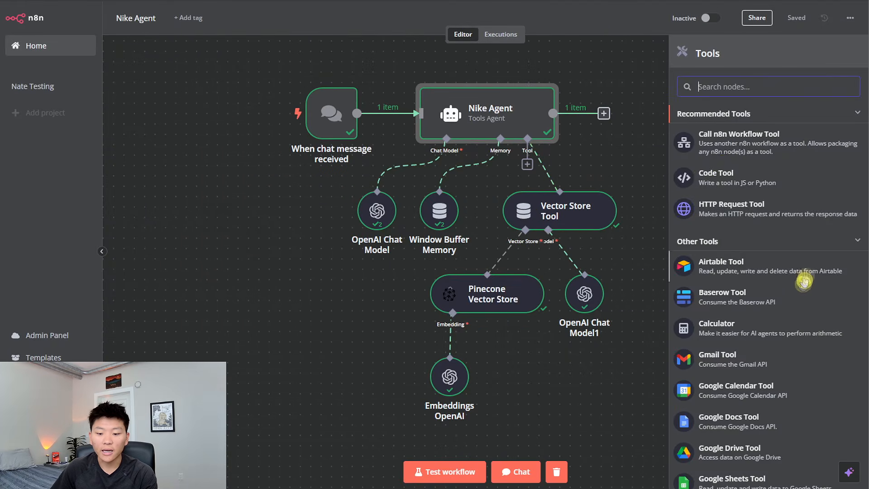
{"action": "scroll", "coordinate": [797, 299], "scroll_direction": "down", "scroll_amount": 5}
{"action": "scroll", "coordinate": [794, 309], "scroll_direction": "up", "scroll_amount": 4}
{"action": "type", "text": "wik"}
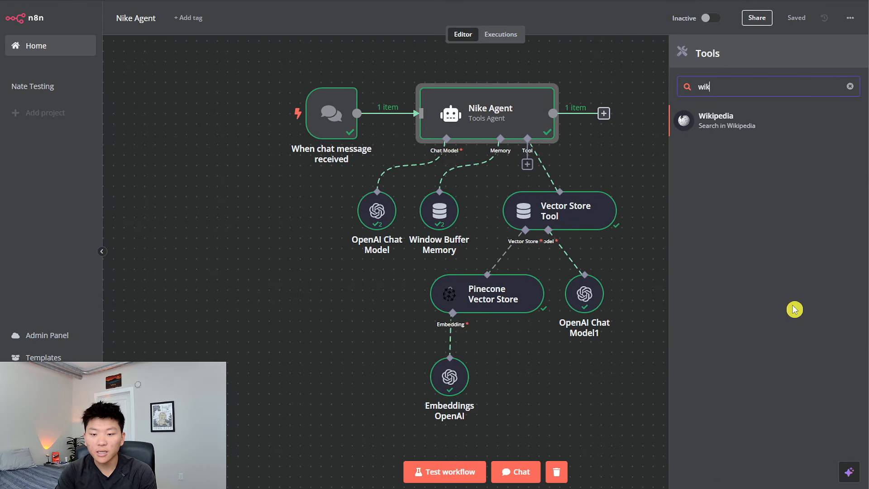
{"action": "left_click", "coordinate": [727, 133]}
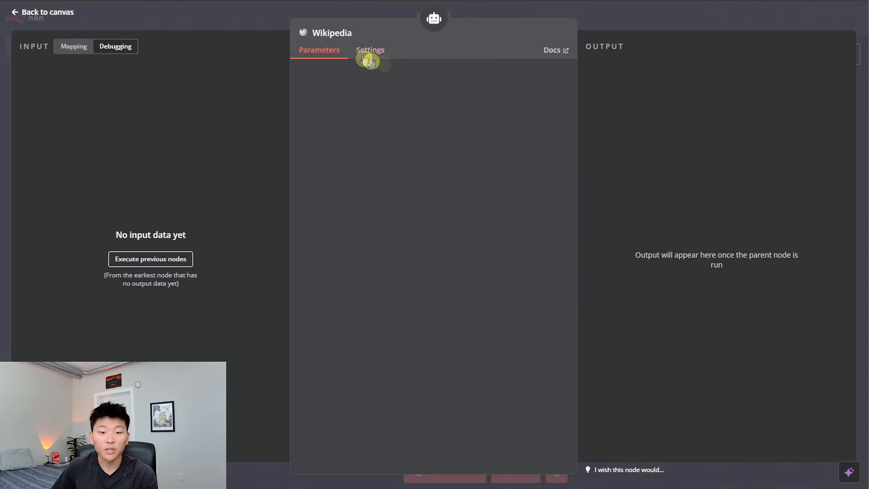
{"action": "left_click", "coordinate": [626, 18]}
{"action": "left_click_drag", "start_coordinate": [591, 228], "coordinate": [675, 218]}
{"action": "left_click", "coordinate": [795, 19]}
{"action": "mouse_move", "coordinate": [599, 263]}
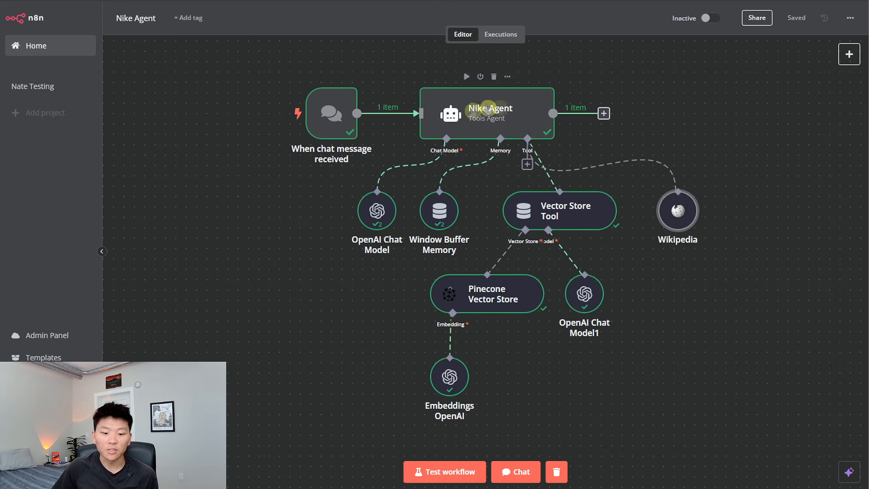
Step: Ask the Nike Agent chat "what is the capital of florida", and skim the press-release PDF for comparison after closing the chat
{"action": "left_click", "coordinate": [529, 476]}
{"action": "type", "text": "what is the cap"}
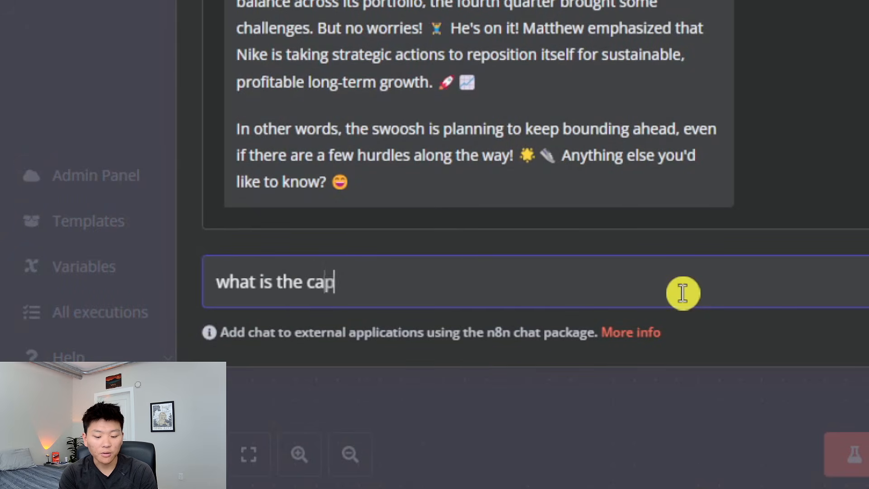
{"action": "type", "text": "ital of florid"}
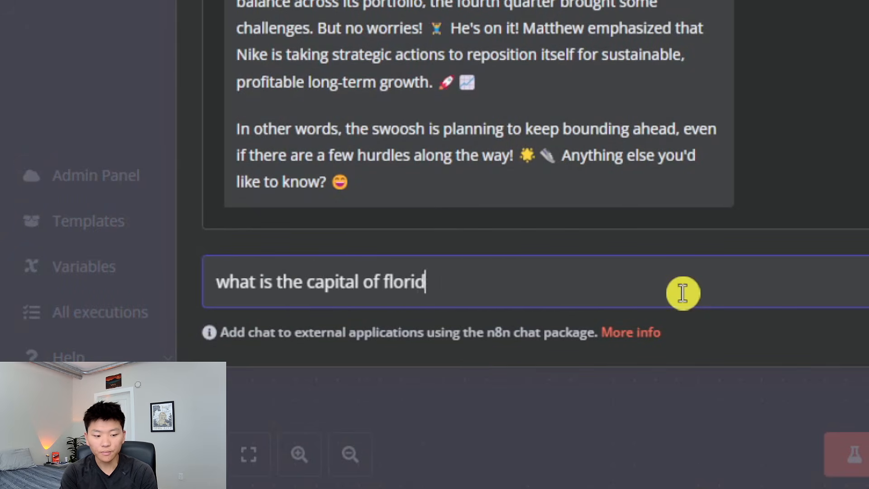
{"action": "type", "text": "a"}
{"action": "key", "text": "Return"}
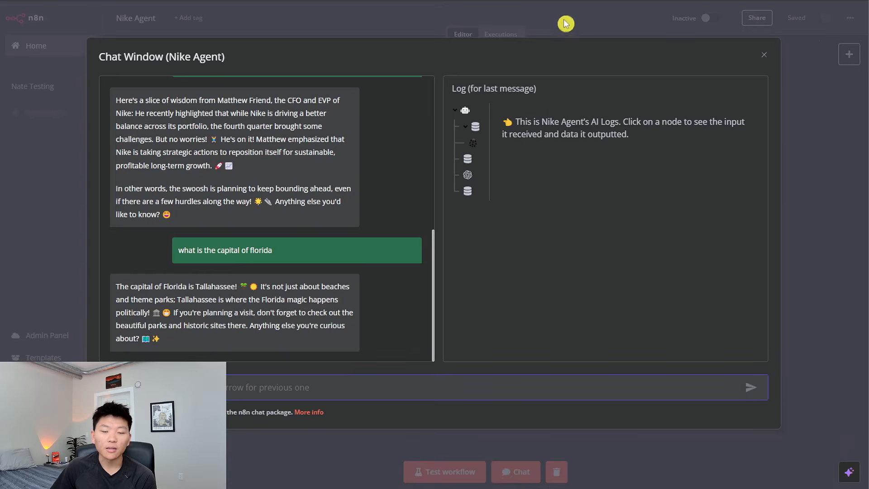
{"action": "left_click", "coordinate": [566, 24]}
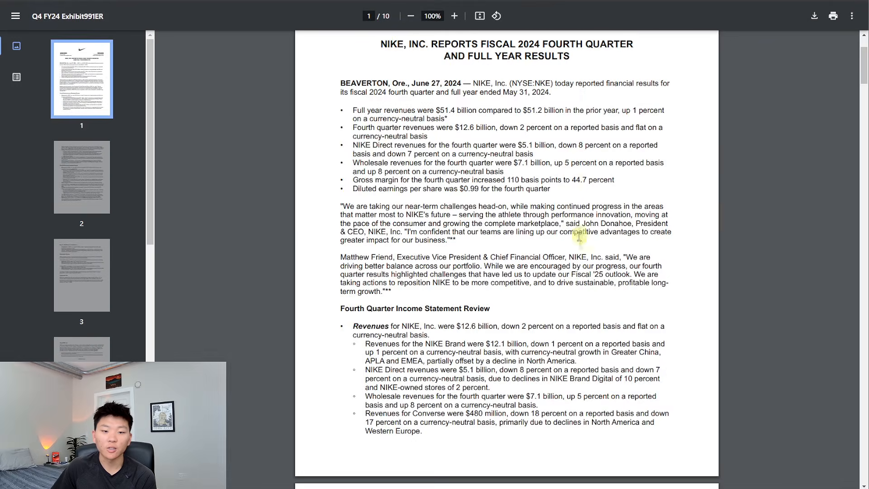
{"action": "scroll", "coordinate": [580, 236], "scroll_direction": "down", "scroll_amount": 20}
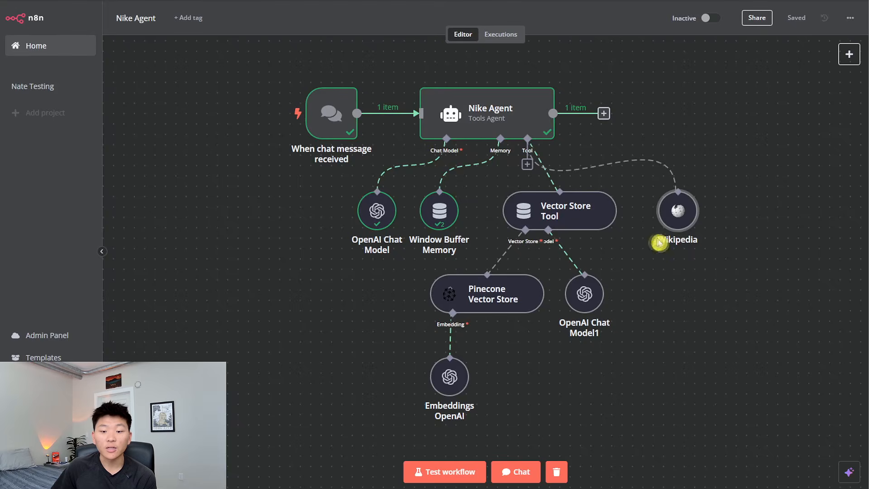
Step: Add a Calculator tool to the Nike Agent, with its default parameters
{"action": "left_click_drag", "start_coordinate": [682, 212], "coordinate": [671, 213]}
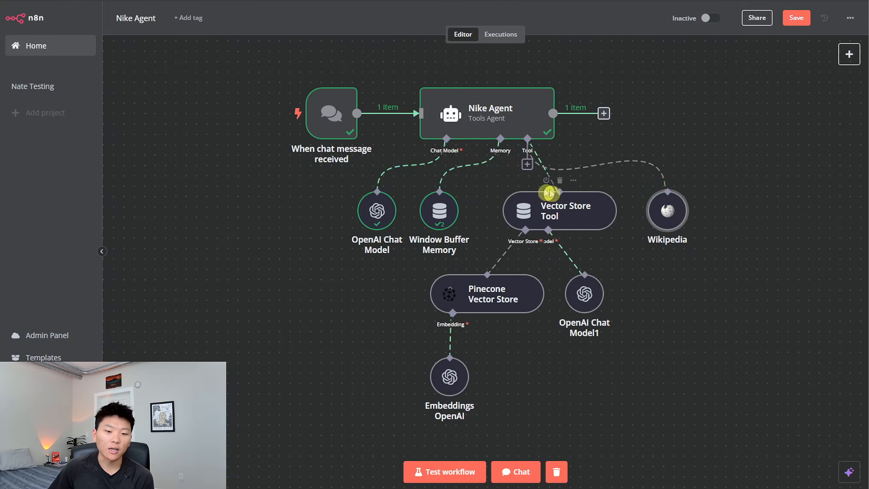
{"action": "left_click", "coordinate": [528, 164]}
{"action": "type", "text": "calc"}
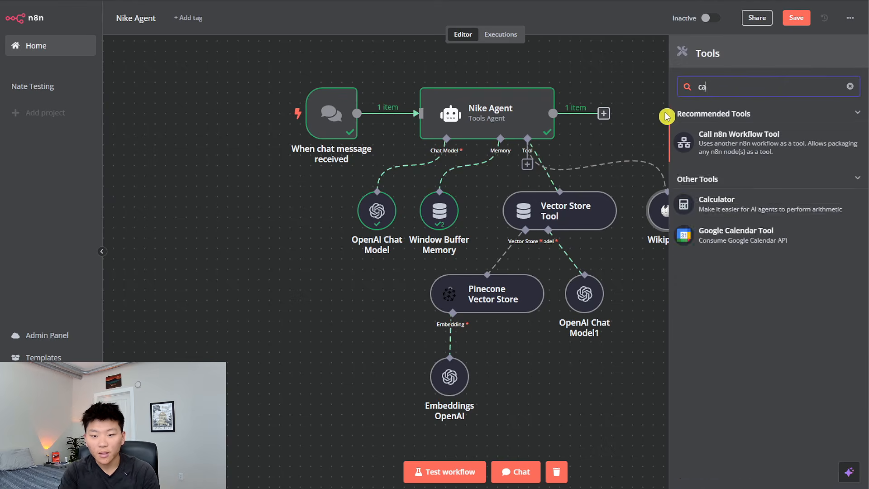
{"action": "left_click", "coordinate": [720, 120]}
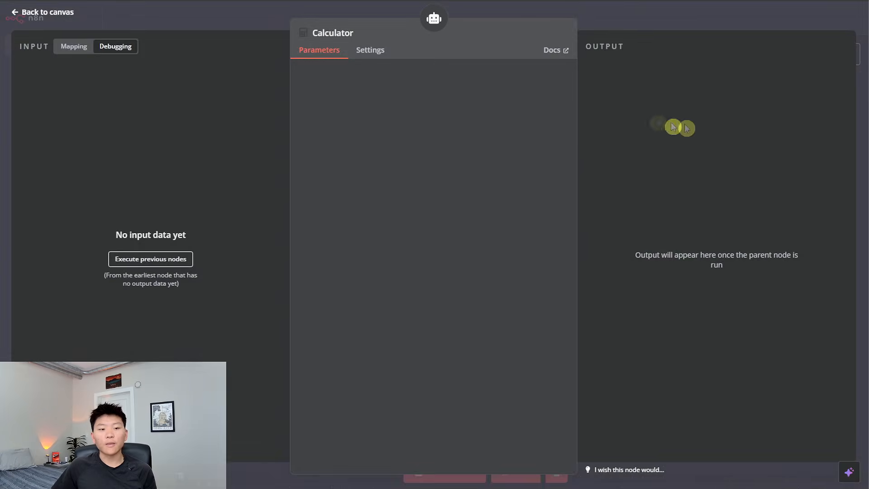
{"action": "left_click", "coordinate": [596, 18]}
Step: Save the workflow with the Calculator stacked below Wikipedia beside the vector store nodes, and shift the Nike Agent node slightly up
{"action": "left_click_drag", "start_coordinate": [598, 227], "coordinate": [657, 317]}
{"action": "left_click_drag", "start_coordinate": [670, 218], "coordinate": [701, 217]}
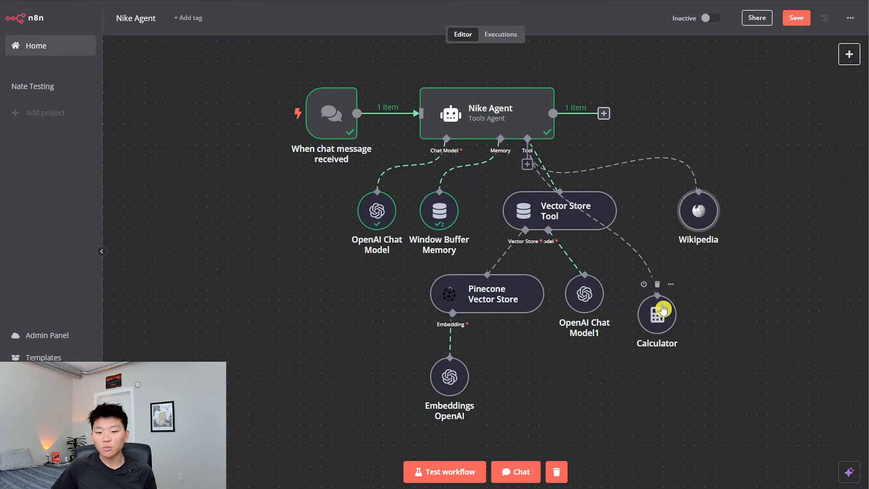
{"action": "left_click_drag", "start_coordinate": [661, 310], "coordinate": [702, 300]}
{"action": "left_click", "coordinate": [797, 18]}
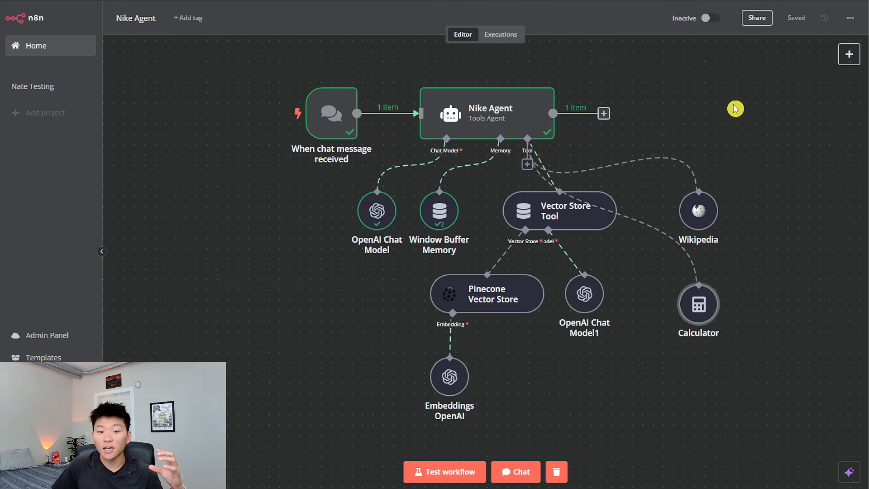
{"action": "mouse_move", "coordinate": [473, 104]}
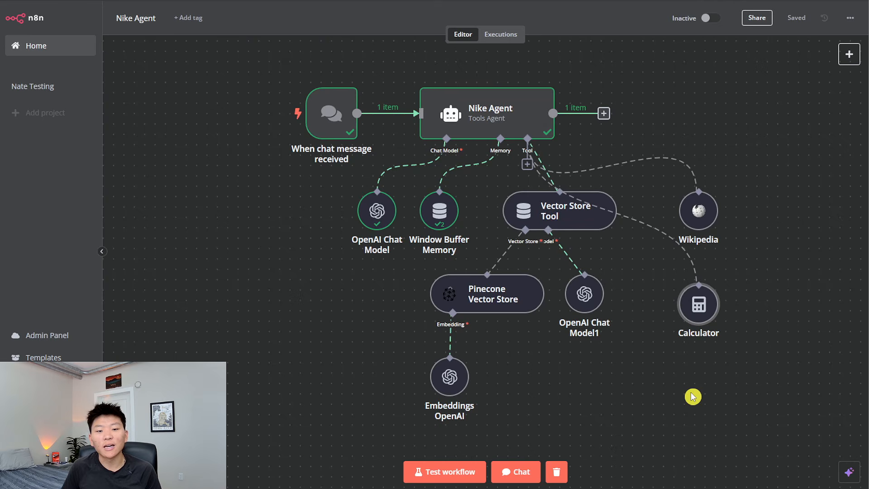
{"action": "left_click_drag", "start_coordinate": [497, 117], "coordinate": [518, 86]}
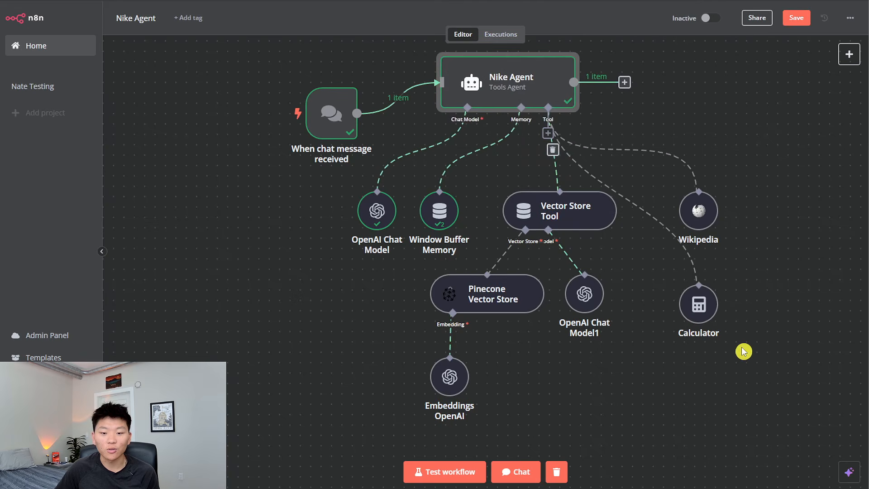
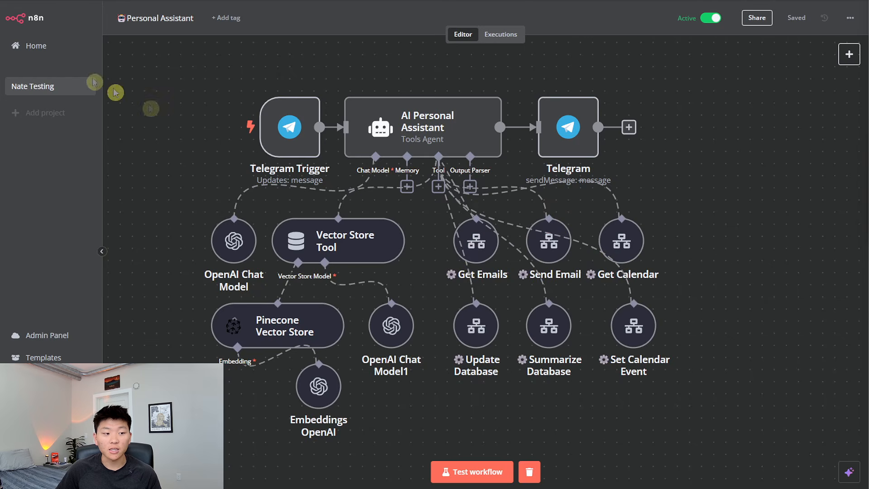
Step: Open the Summarize Database workflow, examine its node chain, and return to the Personal Assistant workflow
{"action": "left_click", "coordinate": [46, 90]}
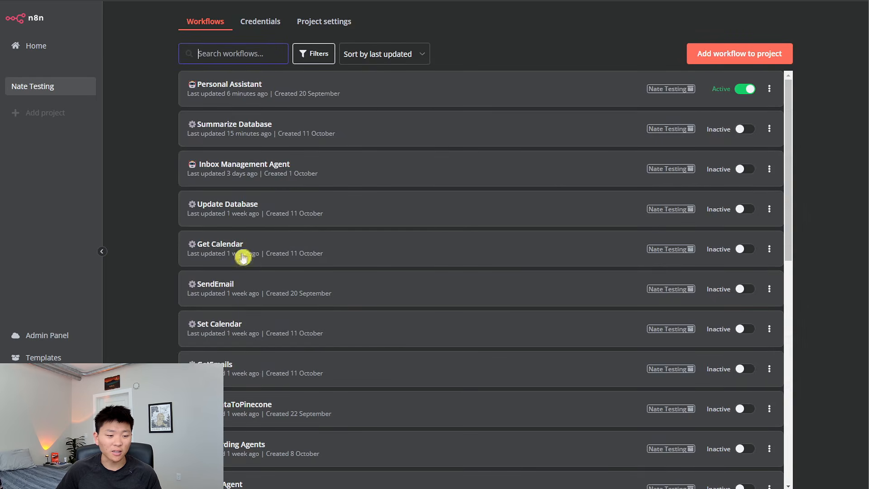
{"action": "left_click", "coordinate": [310, 126]}
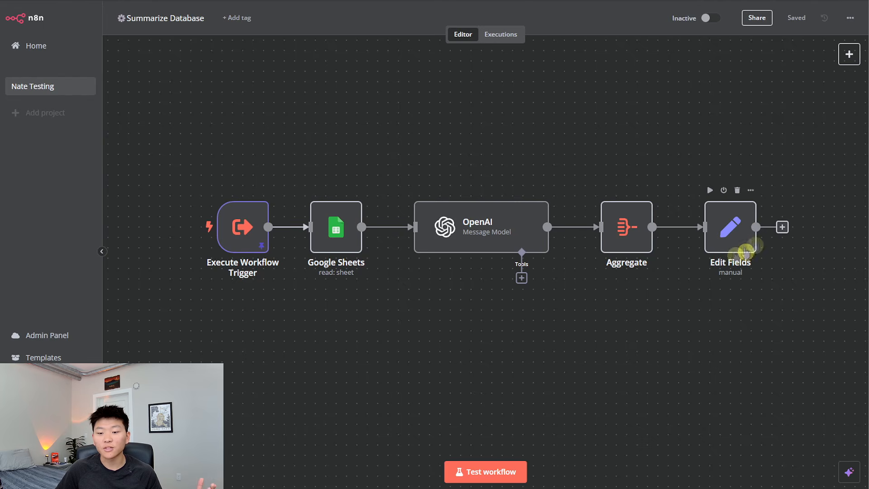
{"action": "left_click", "coordinate": [34, 82]}
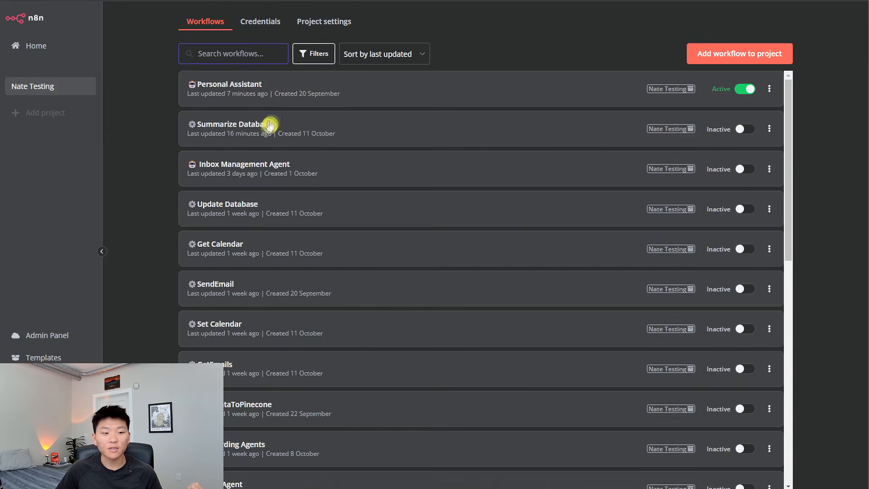
{"action": "left_click", "coordinate": [263, 95]}
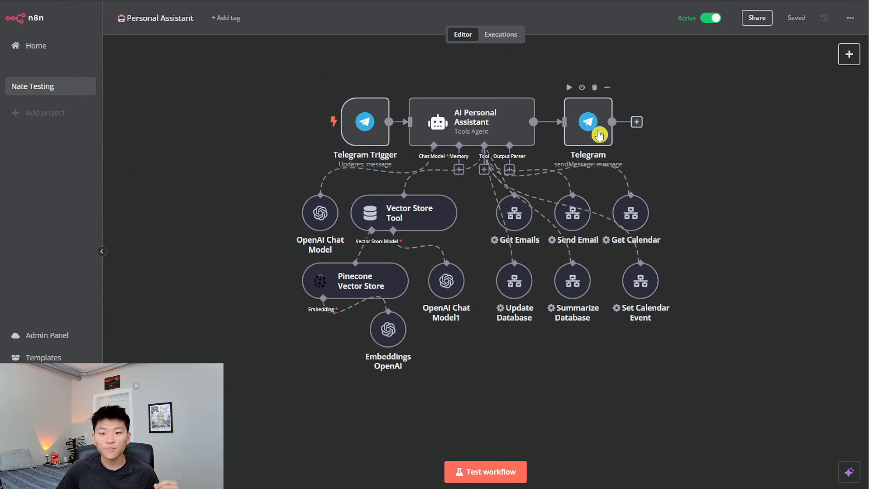
Step: Switch to the Projects spreadsheet in Google Sheets and review the project, notes and status entries
{"action": "left_click", "coordinate": [728, 1]}
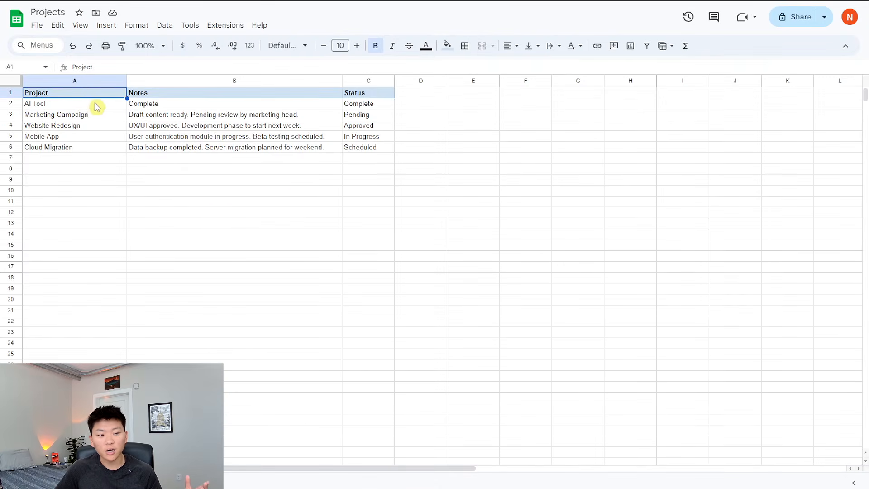
{"action": "left_click_drag", "start_coordinate": [96, 107], "coordinate": [247, 149]}
{"action": "left_click", "coordinate": [139, 189]}
{"action": "left_click", "coordinate": [203, 116]}
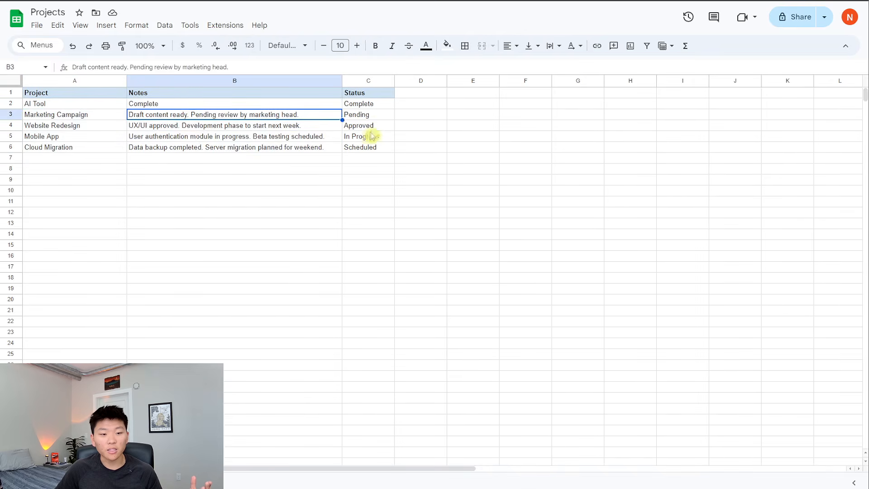
{"action": "left_click", "coordinate": [362, 127]}
{"action": "left_click", "coordinate": [361, 149]}
{"action": "left_click", "coordinate": [86, 148]}
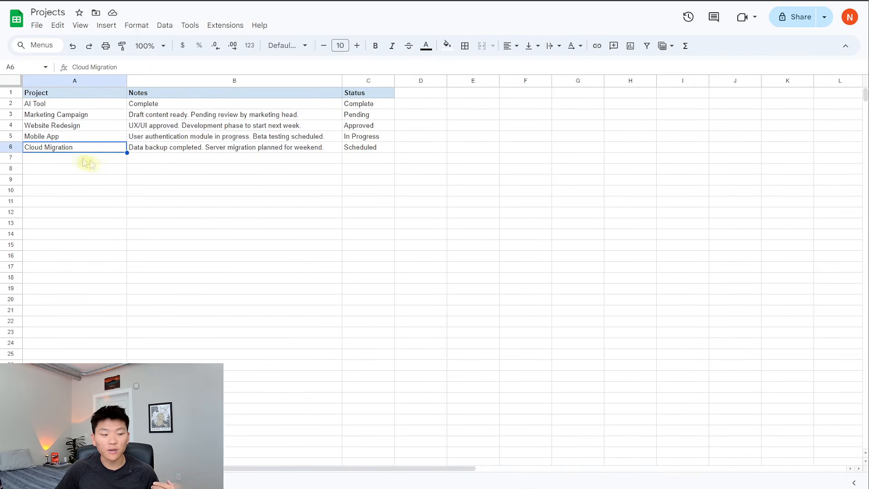
{"action": "left_click", "coordinate": [88, 158]}
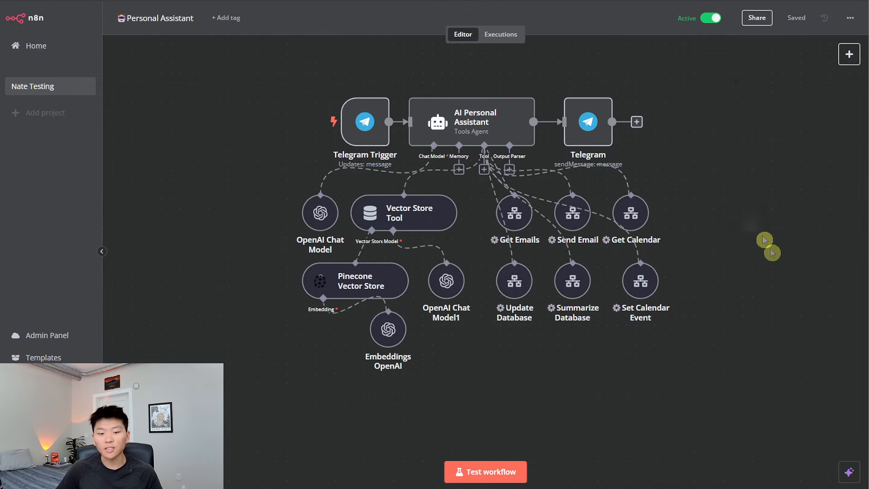
Step: Send "can you summarize our database" to the AI Personal Assistant bot in Telegram and read its reply
{"action": "left_click_drag", "start_coordinate": [628, 358], "coordinate": [423, 267]}
{"action": "scroll", "coordinate": [534, 370], "scroll_direction": "up", "scroll_amount": 1}
{"action": "scroll", "coordinate": [561, 357], "scroll_direction": "down", "scroll_amount": 3}
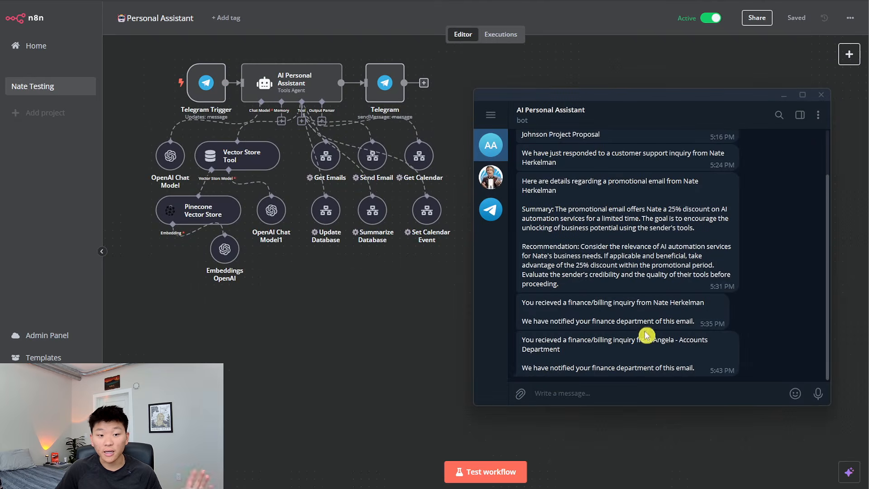
{"action": "scroll", "coordinate": [616, 272], "scroll_direction": "up", "scroll_amount": 2}
{"action": "scroll", "coordinate": [765, 253], "scroll_direction": "down", "scroll_amount": 2}
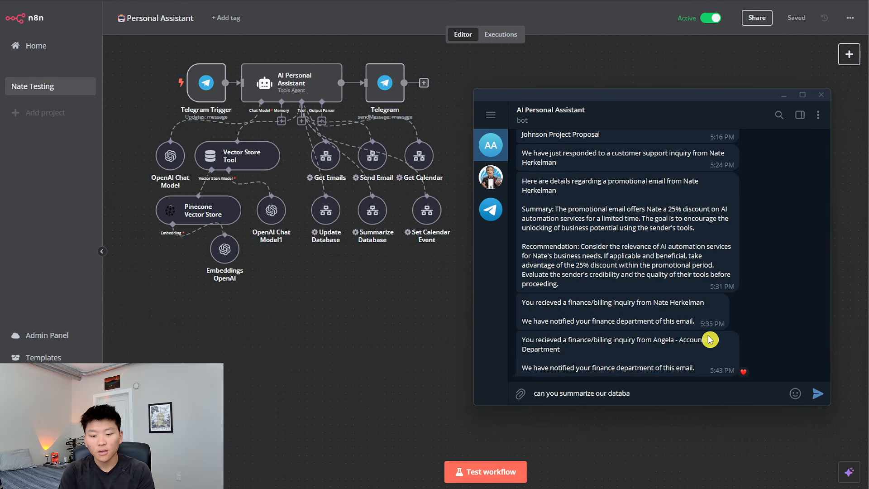
{"action": "type", "text": "se"}
{"action": "key", "text": "Return"}
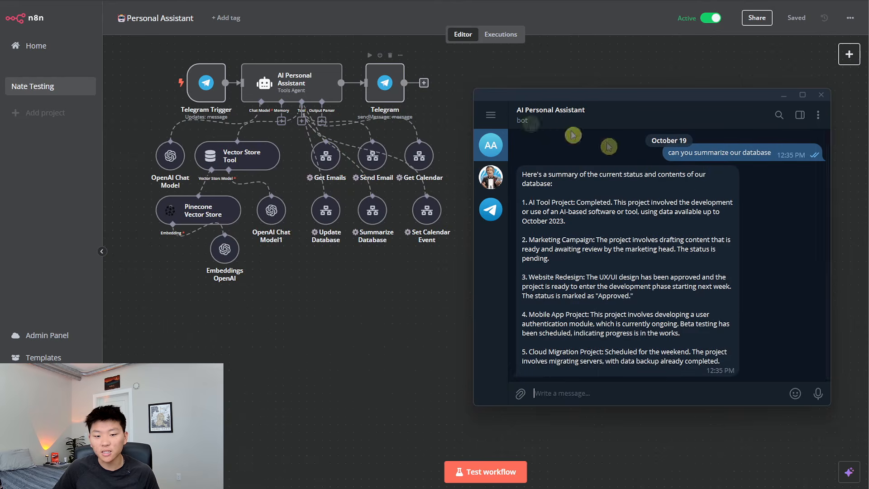
{"action": "double_click", "coordinate": [669, 216]}
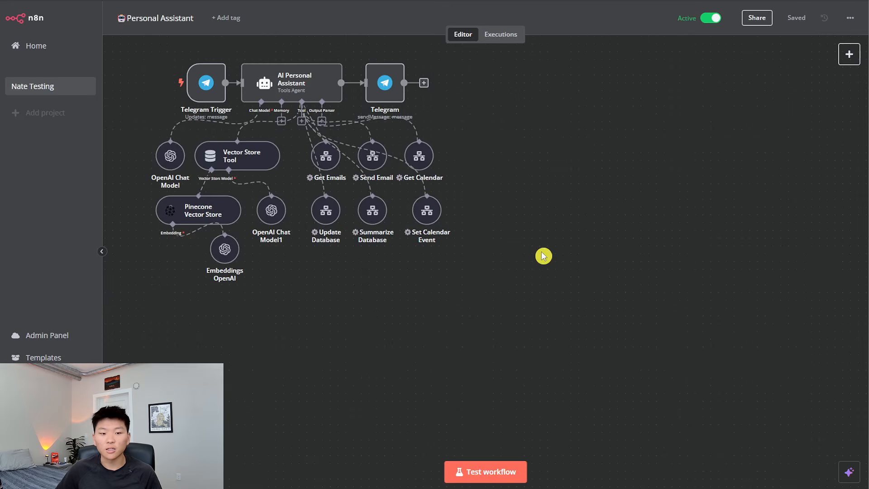
{"action": "scroll", "coordinate": [535, 240], "scroll_direction": "up", "scroll_amount": 2}
{"action": "left_click_drag", "start_coordinate": [535, 238], "coordinate": [685, 333]}
{"action": "scroll", "coordinate": [765, 338], "scroll_direction": "down", "scroll_amount": 1}
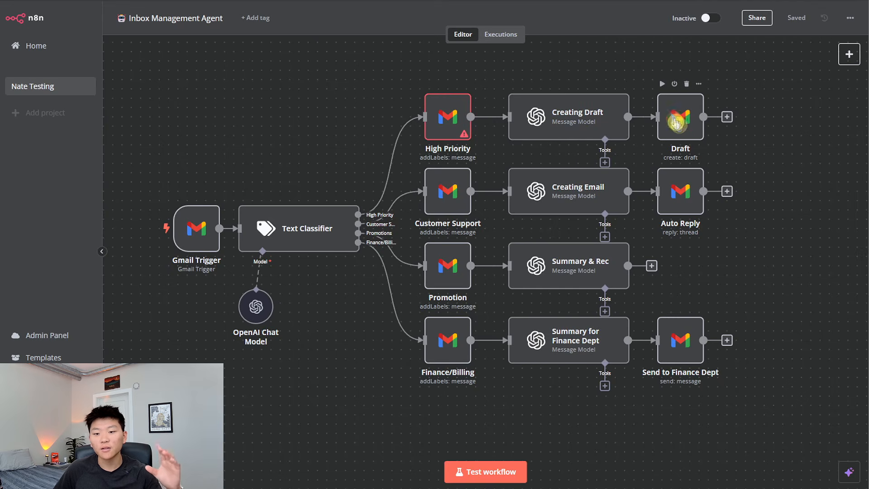
Step: Add a Telegram node with the "Send a text message" action after the Draft node in the Inbox Management Agent
{"action": "left_click", "coordinate": [724, 120]}
{"action": "type", "text": "t"}
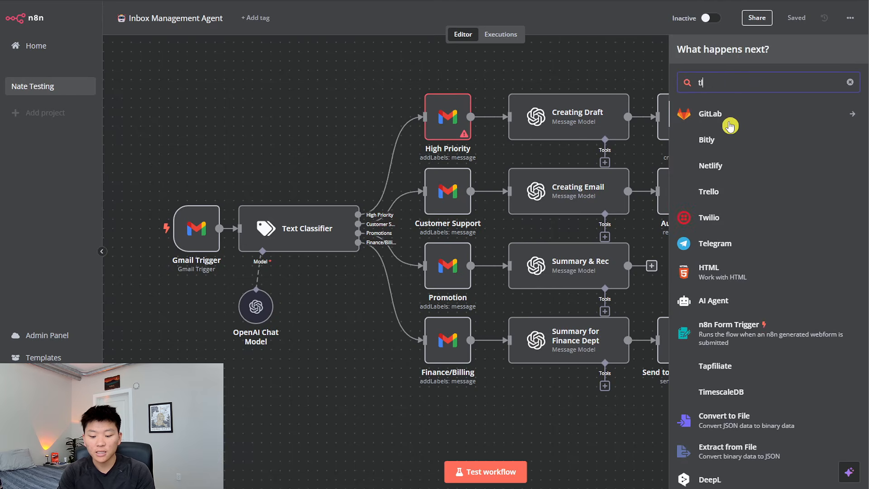
{"action": "type", "text": "ele"}
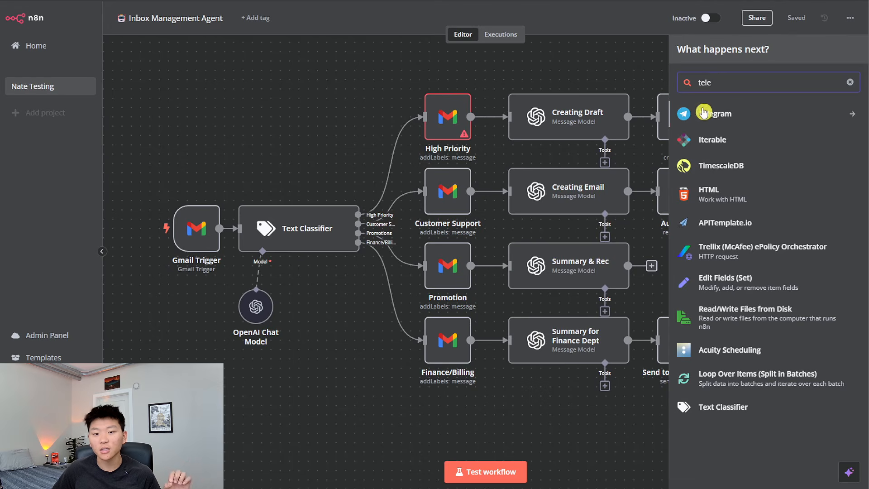
{"action": "left_click", "coordinate": [734, 117]}
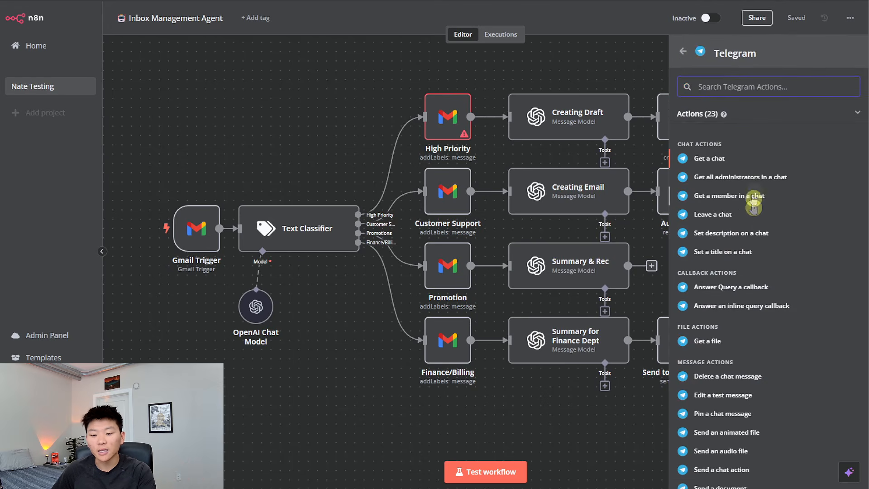
{"action": "scroll", "coordinate": [752, 402], "scroll_direction": "down", "scroll_amount": 5}
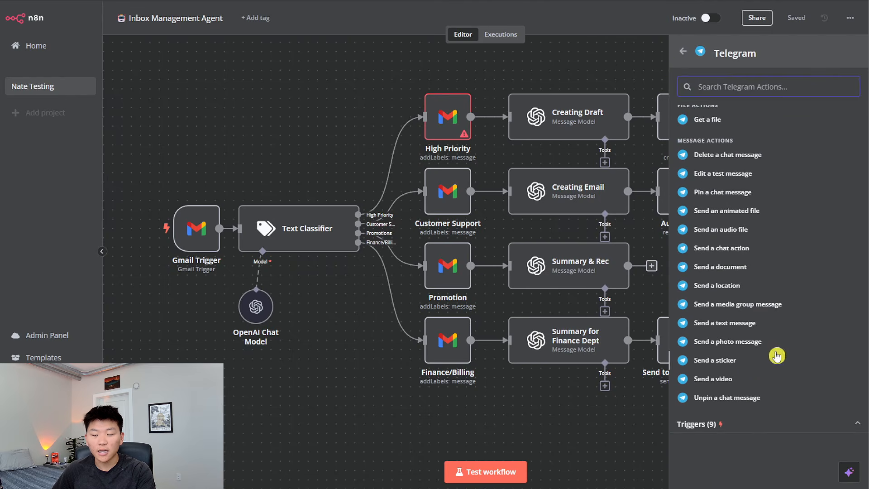
{"action": "left_click", "coordinate": [761, 329]}
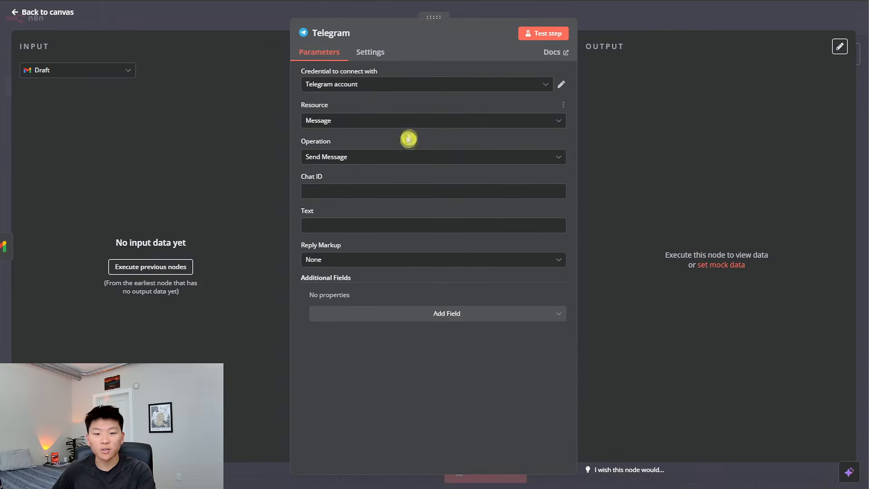
{"action": "left_click", "coordinate": [684, 25]}
{"action": "left_click_drag", "start_coordinate": [760, 127], "coordinate": [770, 127]}
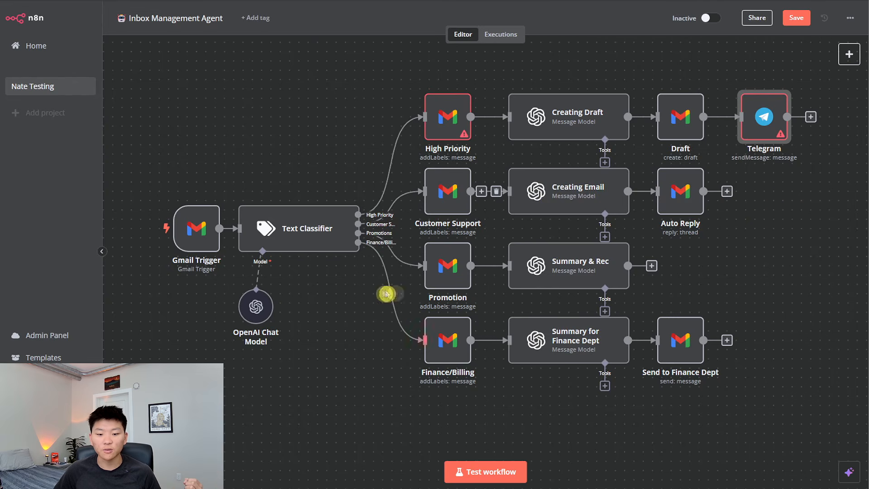
Step: Bring up the AI Personal Assistant chat in Telegram, place it clear of the Finance/Billing branch, and read the finance/billing notifications
{"action": "left_click", "coordinate": [517, 488]}
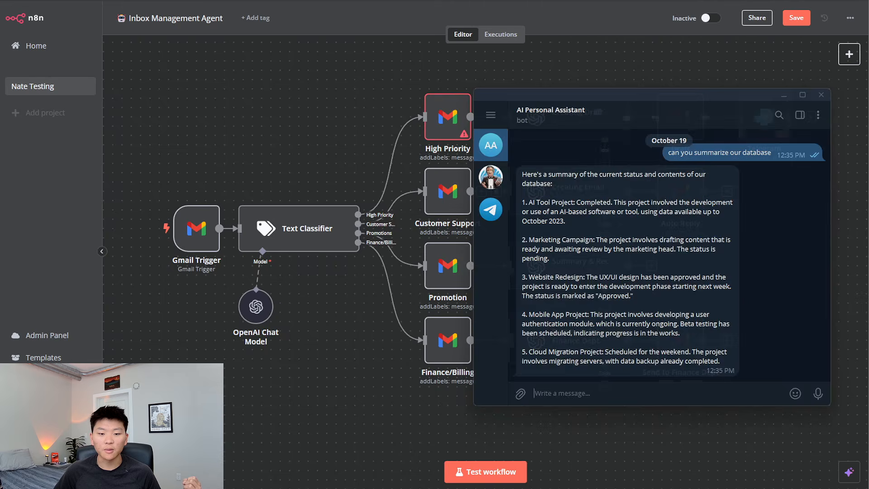
{"action": "left_click_drag", "start_coordinate": [709, 94], "coordinate": [445, 59]}
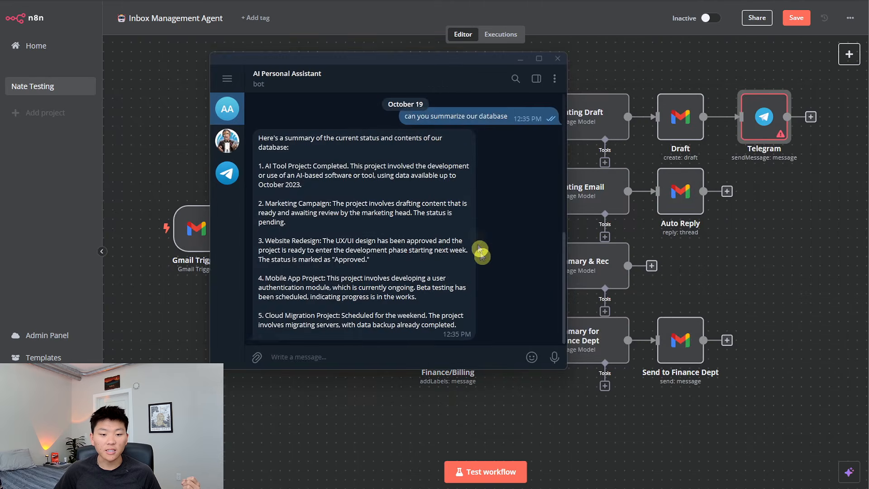
{"action": "scroll", "coordinate": [485, 272], "scroll_direction": "up", "scroll_amount": 3}
{"action": "scroll", "coordinate": [486, 272], "scroll_direction": "up", "scroll_amount": 5}
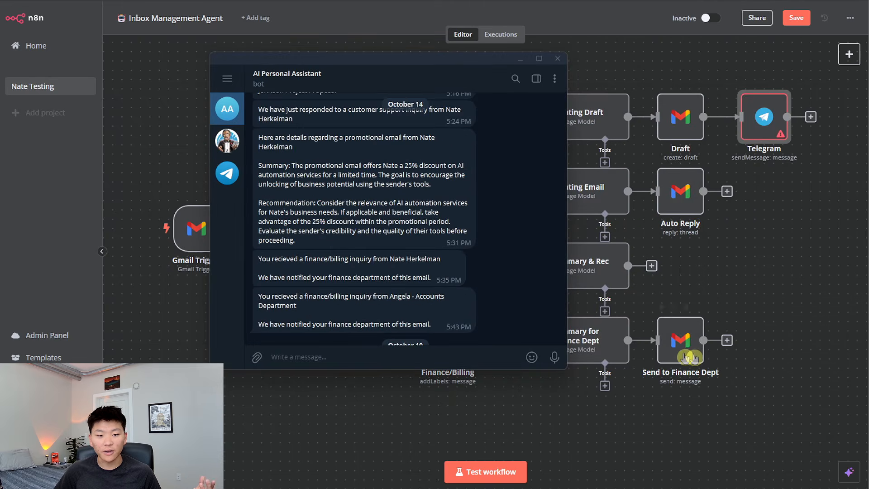
{"action": "left_click_drag", "start_coordinate": [427, 65], "coordinate": [376, 10]}
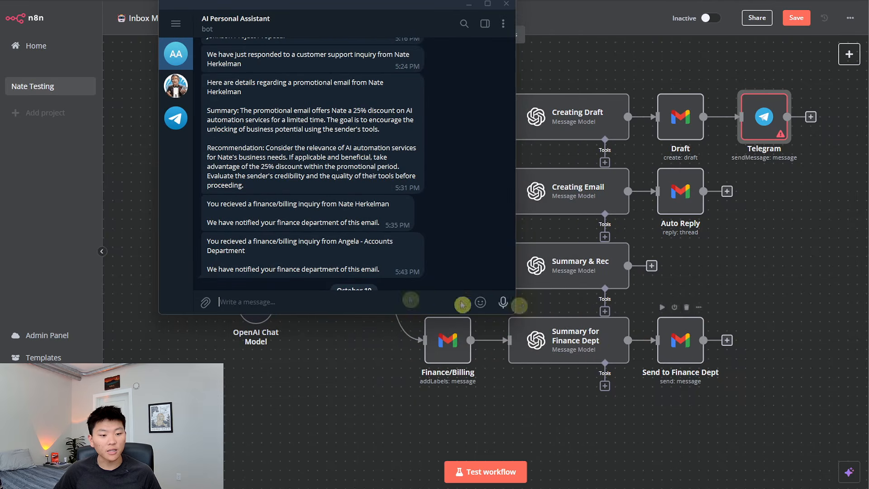
{"action": "double_click", "coordinate": [322, 254]}
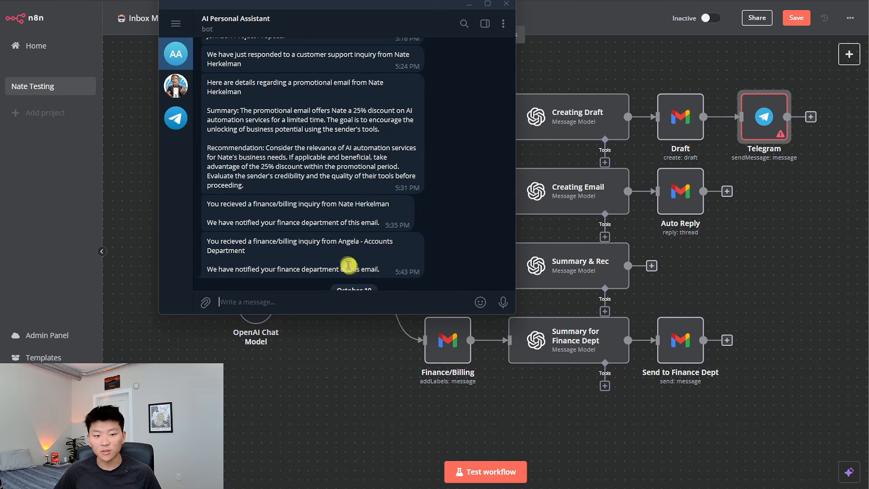
Step: Read the promotional email's Summary and Recommendation in the bot chat, and move the workflow's Telegram node slightly farther from Draft
{"action": "scroll", "coordinate": [405, 254], "scroll_direction": "up", "scroll_amount": 1}
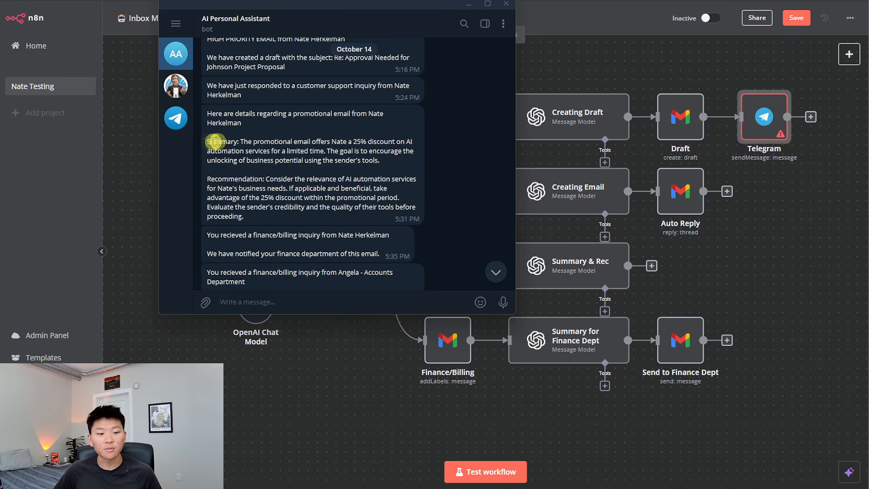
{"action": "left_click_drag", "start_coordinate": [207, 141], "coordinate": [362, 166]}
{"action": "left_click", "coordinate": [217, 190]}
{"action": "left_click_drag", "start_coordinate": [208, 180], "coordinate": [351, 224]}
{"action": "left_click", "coordinate": [352, 224]}
{"action": "left_click", "coordinate": [739, 256]}
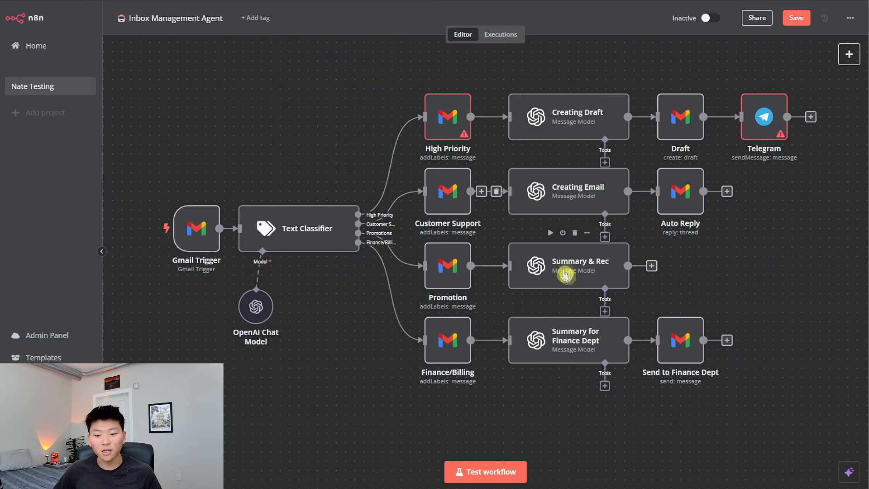
{"action": "mouse_move", "coordinate": [759, 117]}
{"action": "left_mouse_down"}
{"action": "mouse_move", "coordinate": [701, 267]}
{"action": "mouse_move", "coordinate": [689, 263]}
{"action": "mouse_move", "coordinate": [771, 118]}
{"action": "left_mouse_up"}
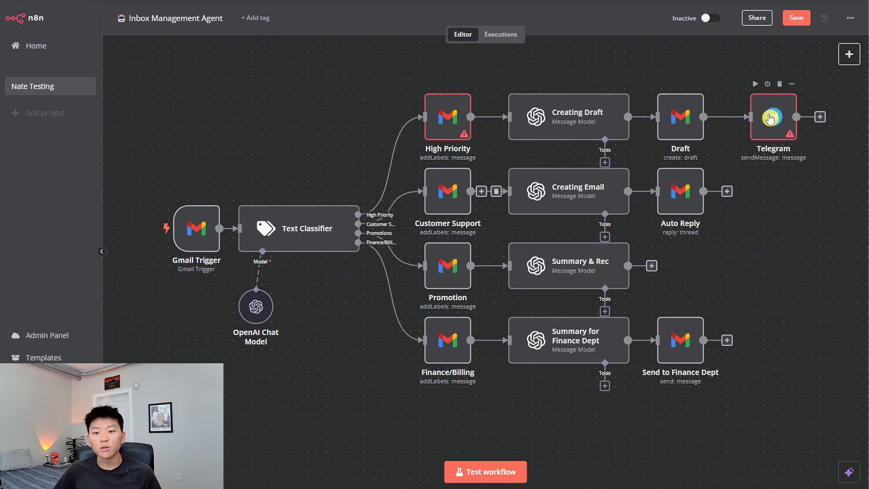
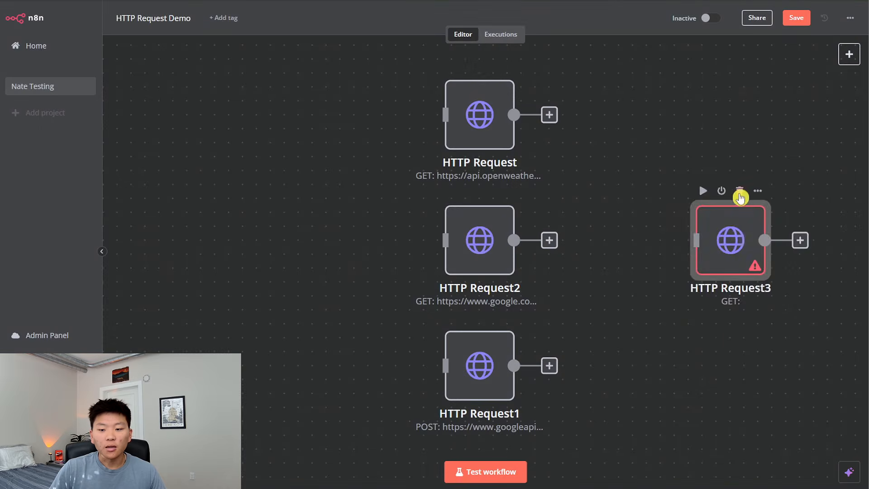
Step: Delete the unconnected HTTP Request3 node and open the settings of the HTTP Request node that calls OpenWeatherMap
{"action": "left_click", "coordinate": [740, 195]}
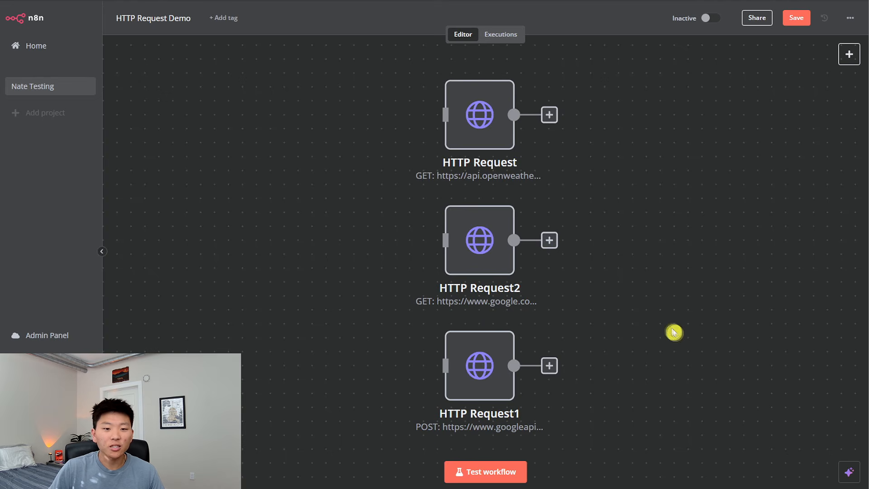
{"action": "scroll", "coordinate": [577, 182], "scroll_direction": "up", "scroll_amount": 2}
{"action": "left_click_drag", "start_coordinate": [571, 168], "coordinate": [650, 280]}
{"action": "double_click", "coordinate": [498, 223]}
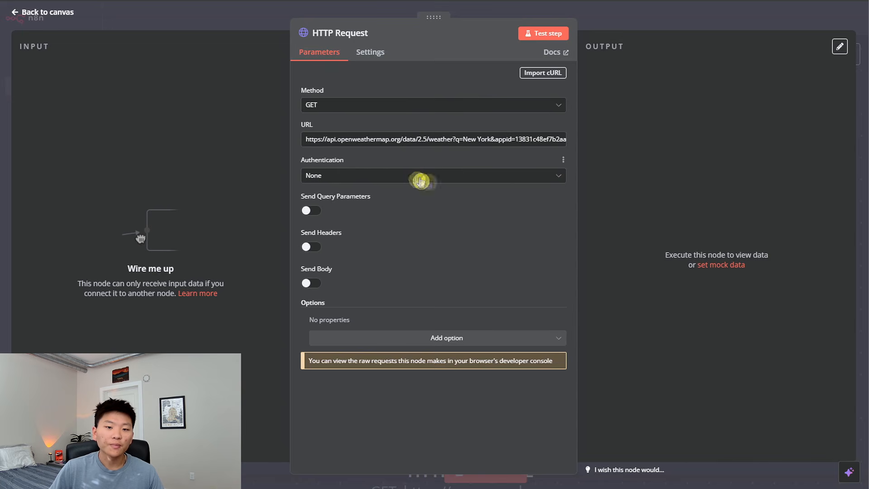
Step: Test the New York weather request, examine its output columns and request URL, and return to the canvas
{"action": "left_click", "coordinate": [542, 36]}
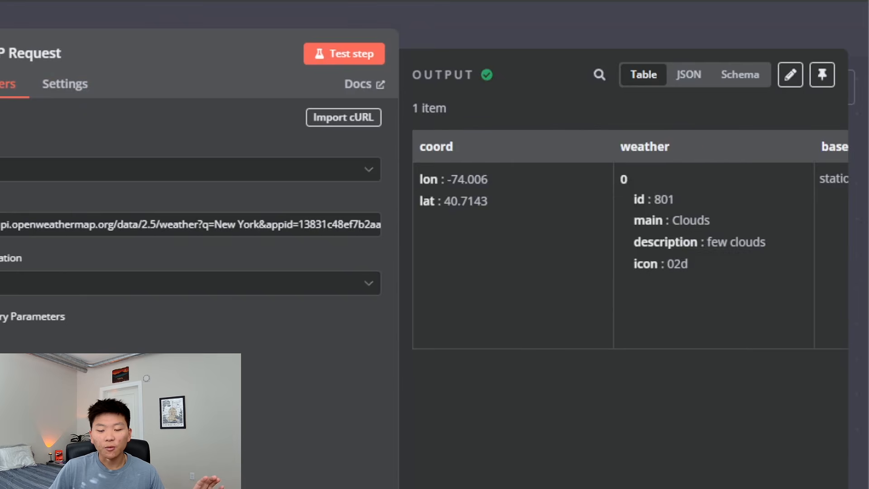
{"action": "left_click_drag", "start_coordinate": [644, 459], "coordinate": [667, 459]}
{"action": "left_click_drag", "start_coordinate": [544, 488], "coordinate": [831, 488]}
{"action": "left_click_drag", "start_coordinate": [758, 235], "coordinate": [728, 159]}
{"action": "left_click", "coordinate": [727, 442]}
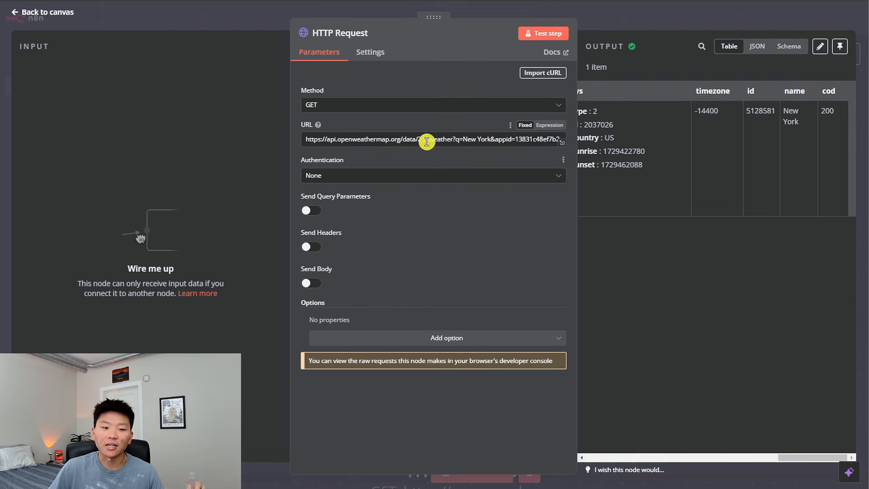
{"action": "left_click_drag", "start_coordinate": [343, 143], "coordinate": [464, 175]}
{"action": "left_click", "coordinate": [508, 222]}
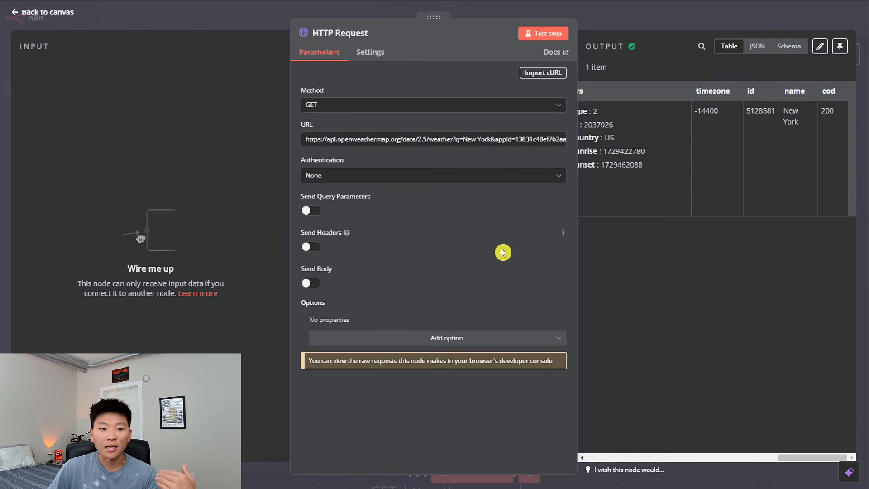
{"action": "left_click", "coordinate": [644, 26]}
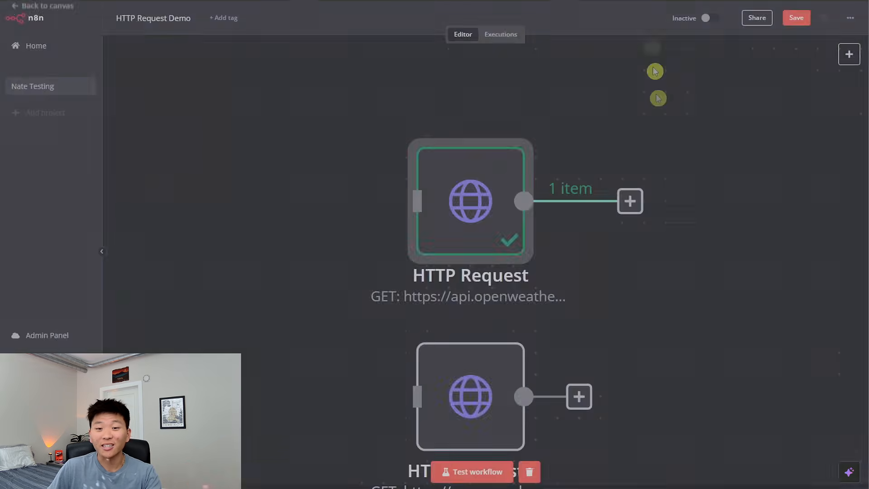
Step: Add an OpenWeatherMap node with the "Return current weather data" action after HTTP Request, and return to the canvas
{"action": "left_click", "coordinate": [850, 54]}
{"action": "type", "text": "open"}
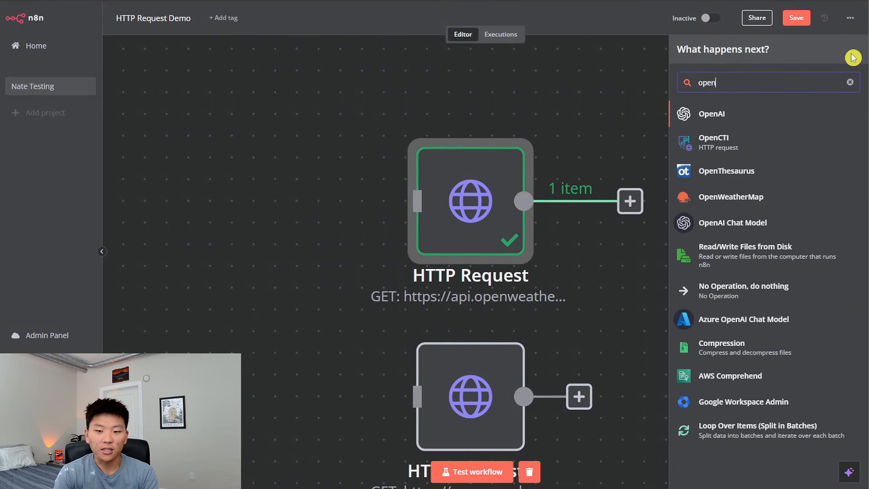
{"action": "left_click", "coordinate": [753, 199]}
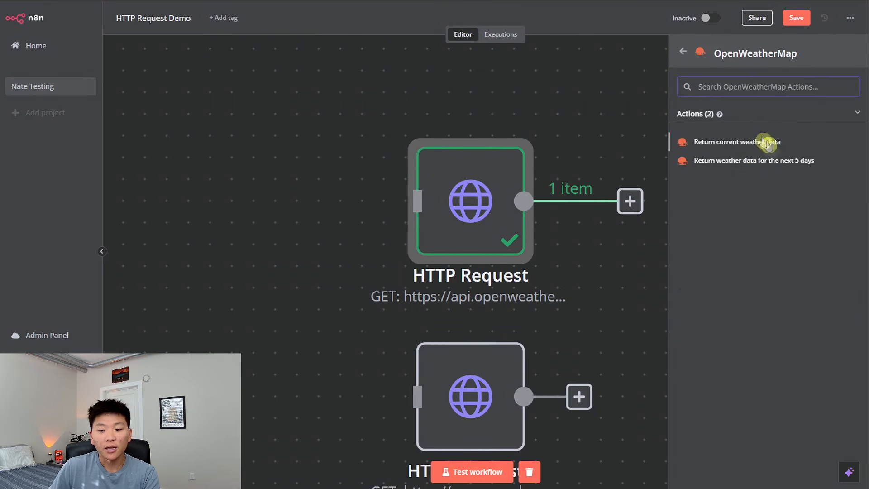
{"action": "left_click", "coordinate": [744, 143]}
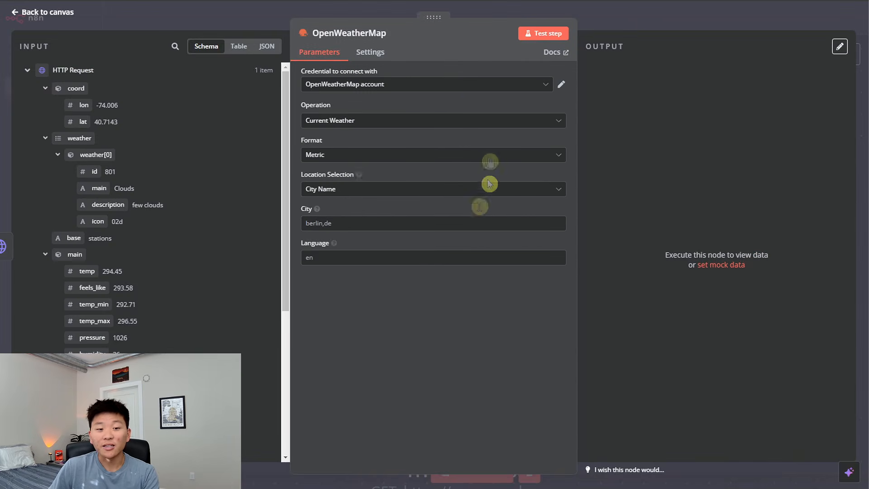
{"action": "left_click", "coordinate": [670, 23]}
{"action": "left_click_drag", "start_coordinate": [690, 220], "coordinate": [649, 216]}
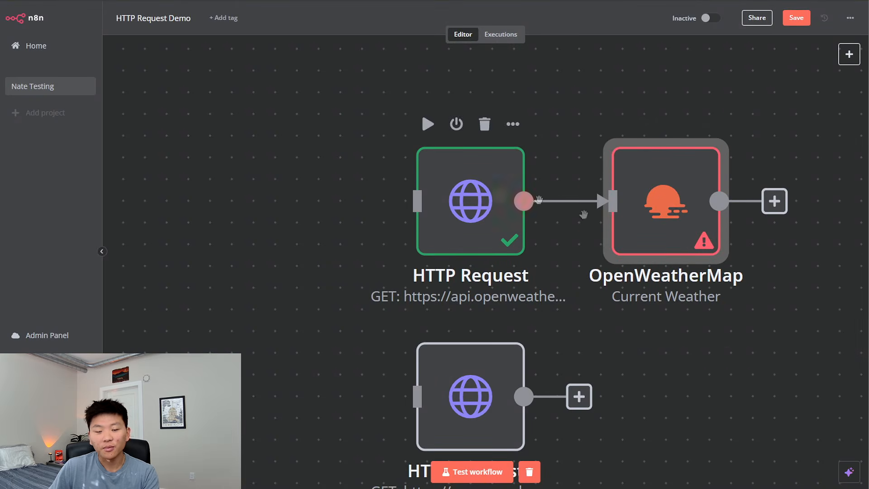
{"action": "scroll", "coordinate": [652, 252], "scroll_direction": "down", "scroll_amount": 5}
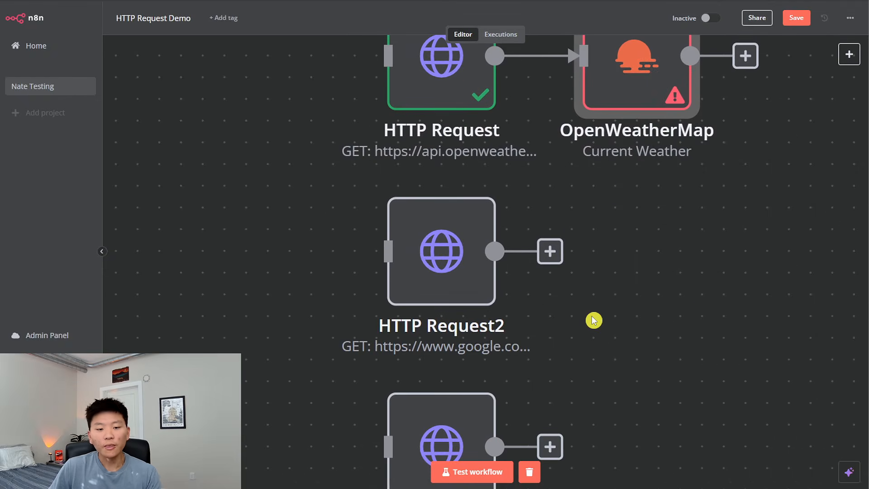
{"action": "double_click", "coordinate": [447, 289]}
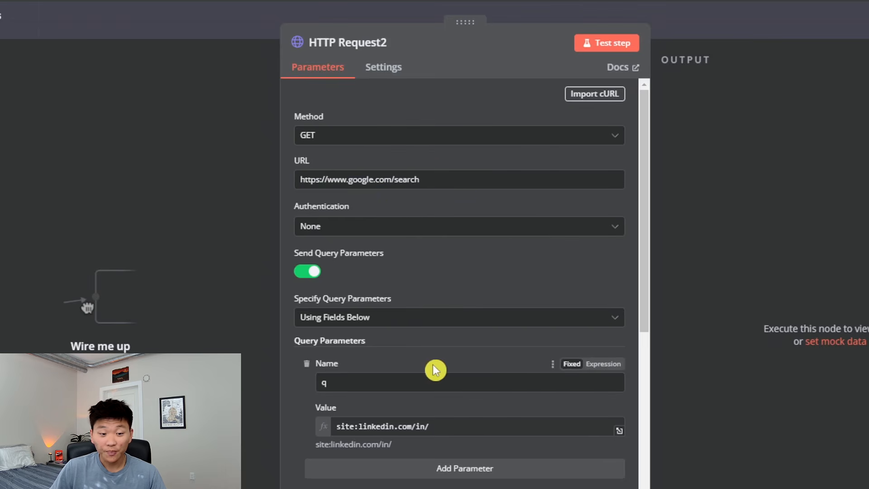
{"action": "scroll", "coordinate": [437, 368], "scroll_direction": "down", "scroll_amount": 2}
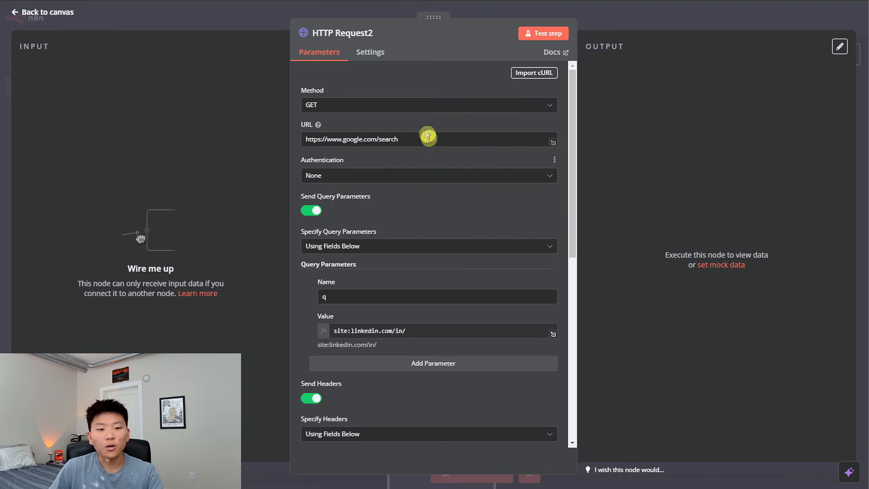
{"action": "triple_click", "coordinate": [422, 139]}
{"action": "key", "text": "ctrl+c"}
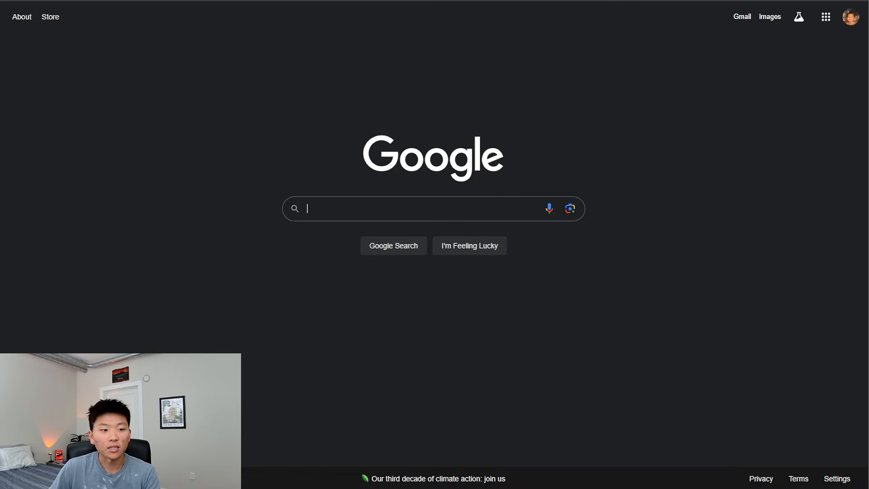
{"action": "key", "text": "ctrl+l"}
{"action": "key", "text": "ctrl+v"}
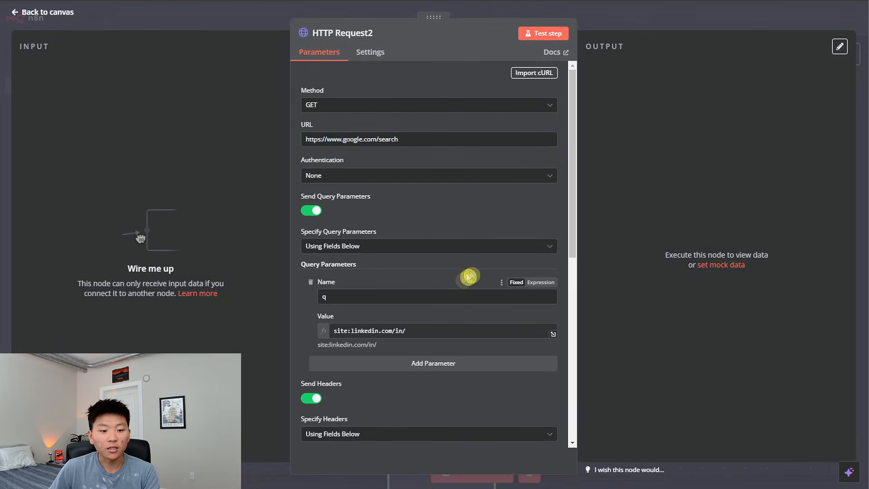
Step: Search Google for HTTP Request2's q value, site:linkedin.com/in/, and look through the results
{"action": "scroll", "coordinate": [460, 285], "scroll_direction": "down", "scroll_amount": 3}
{"action": "left_click_drag", "start_coordinate": [408, 230], "coordinate": [326, 227]}
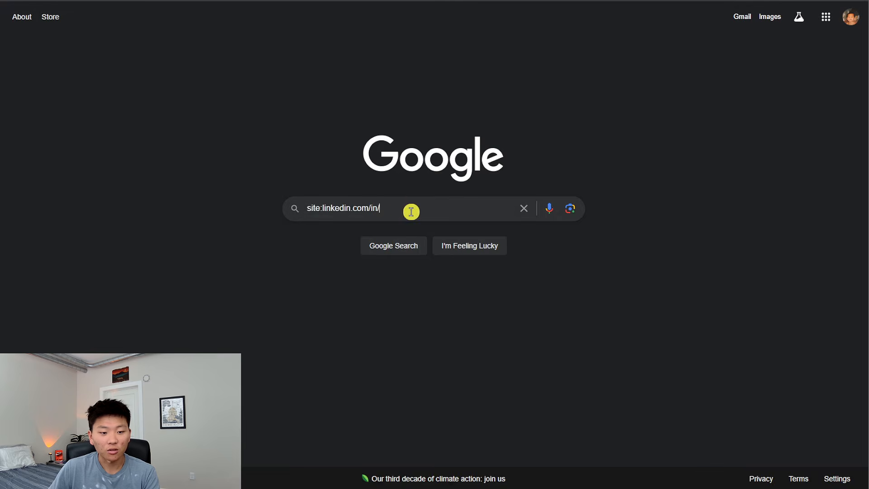
{"action": "key", "text": "Return"}
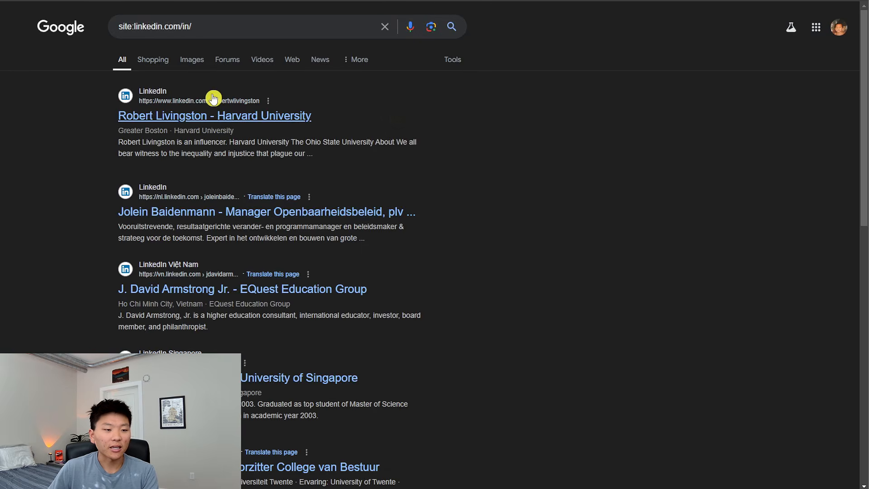
{"action": "scroll", "coordinate": [371, 312], "scroll_direction": "down", "scroll_amount": 2}
{"action": "scroll", "coordinate": [372, 312], "scroll_direction": "down", "scroll_amount": 10}
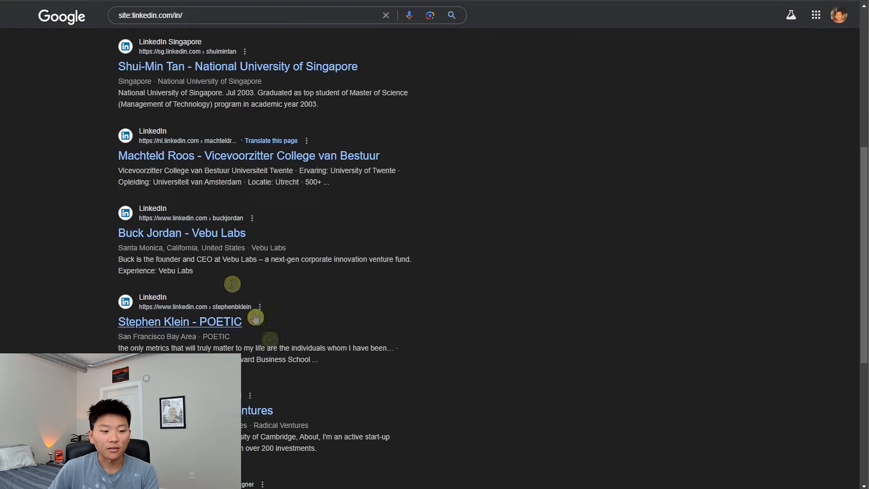
{"action": "scroll", "coordinate": [390, 437], "scroll_direction": "up", "scroll_amount": 10}
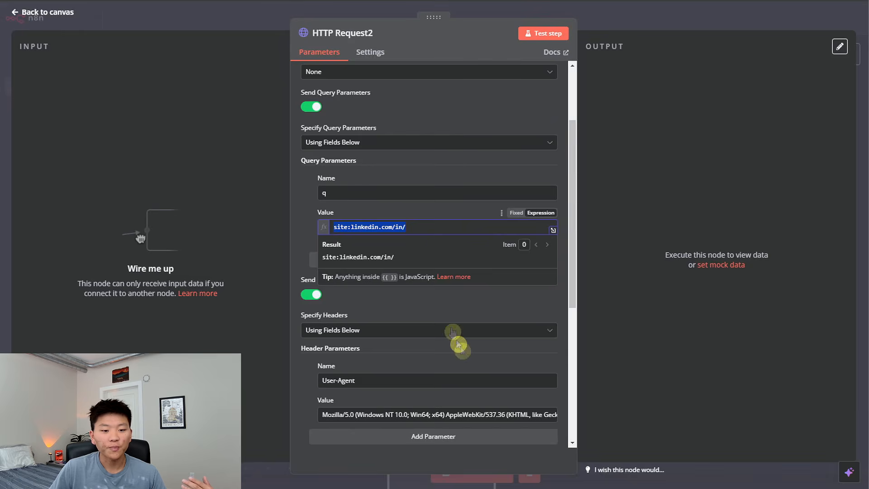
Step: Test the HTTP Request2 node and search its returned HTML for "linkedin.com"
{"action": "left_click", "coordinate": [543, 33]}
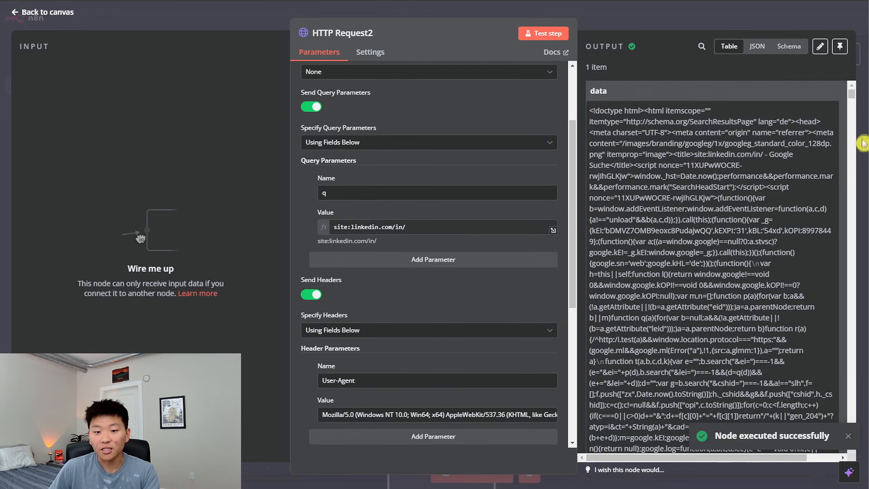
{"action": "left_click_drag", "start_coordinate": [853, 100], "coordinate": [850, 181]}
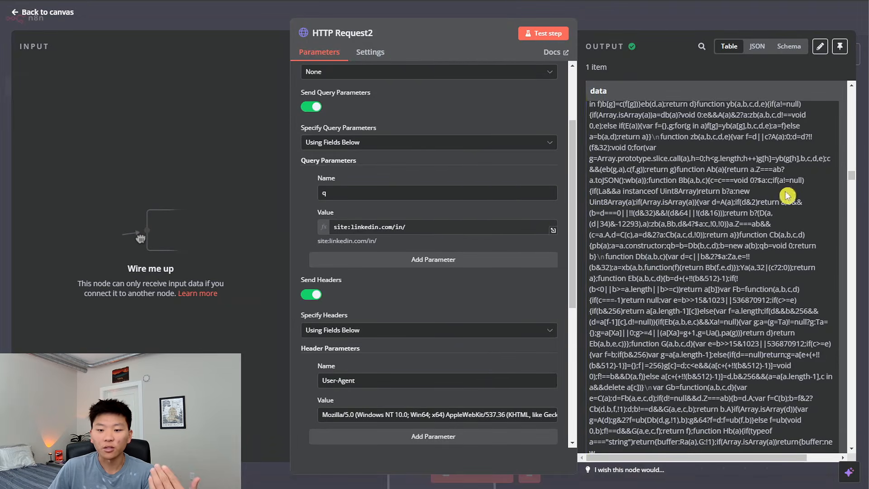
{"action": "key", "text": "ctrl+f"}
{"action": "type", "text": "linkedin.com"}
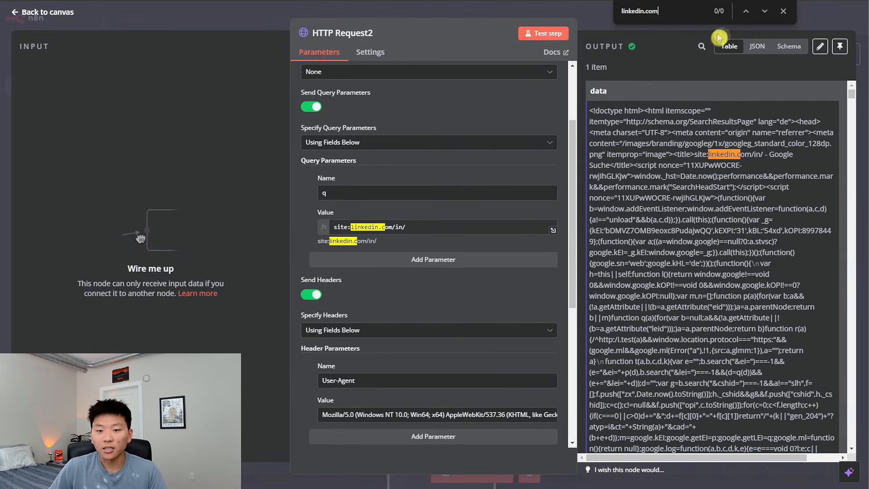
Step: Go through successive "linkedin.com" matches in HTTP Request2's output to find the profile links
{"action": "left_click", "coordinate": [767, 14]}
{"action": "left_click", "coordinate": [767, 13]}
{"action": "left_click", "coordinate": [767, 14]}
{"action": "left_click", "coordinate": [766, 14]}
{"action": "left_click", "coordinate": [766, 14]}
{"action": "left_click", "coordinate": [766, 13]}
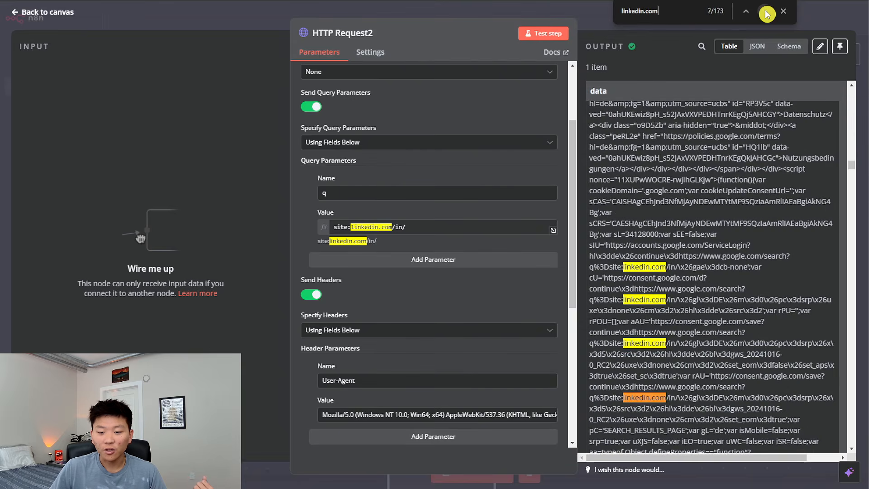
{"action": "left_click", "coordinate": [767, 14]}
{"action": "left_click", "coordinate": [767, 13]}
{"action": "left_click", "coordinate": [766, 13]}
{"action": "left_click", "coordinate": [767, 14]}
{"action": "left_click", "coordinate": [766, 14]}
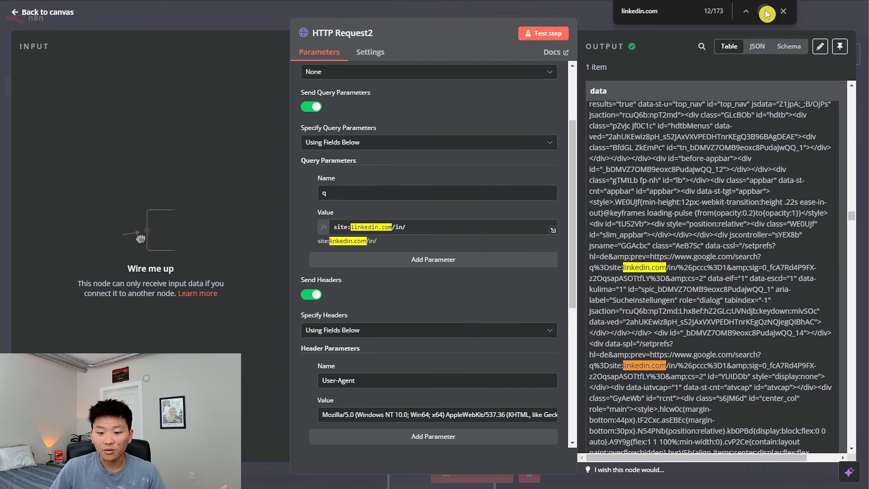
{"action": "left_click", "coordinate": [766, 13]}
{"action": "left_click", "coordinate": [767, 13]}
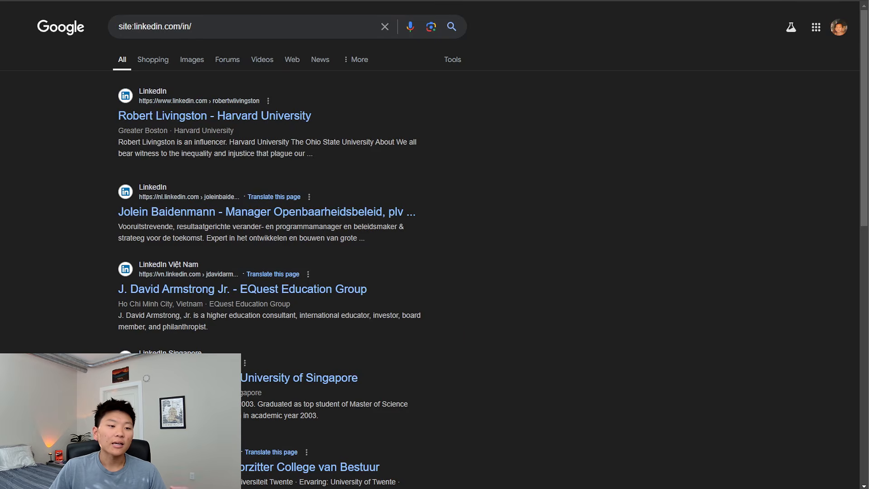
Step: Compare the Google results for site:linkedin.com/in/ with HTTP Request2's output, end the text search, and return to the canvas
{"action": "left_click", "coordinate": [236, 1]}
{"action": "scroll", "coordinate": [730, 325], "scroll_direction": "down", "scroll_amount": 8}
{"action": "scroll", "coordinate": [729, 358], "scroll_direction": "down", "scroll_amount": 10}
{"action": "left_click", "coordinate": [171, 11]}
{"action": "scroll", "coordinate": [171, 270], "scroll_direction": "down", "scroll_amount": 8}
{"action": "left_click", "coordinate": [236, 1]}
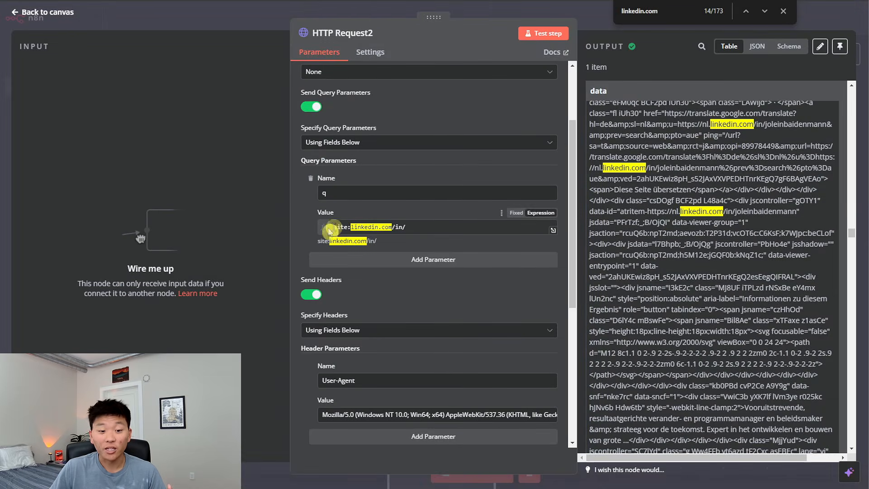
{"action": "left_click", "coordinate": [410, 228]}
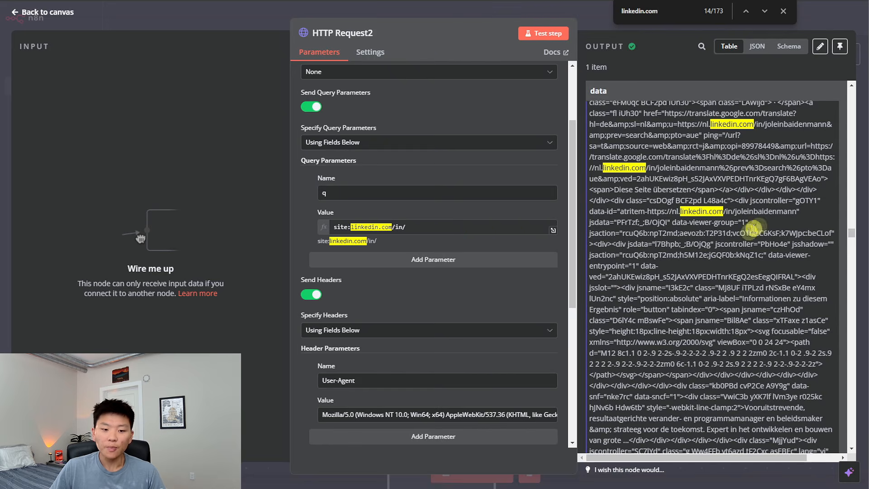
{"action": "left_click", "coordinate": [783, 11]}
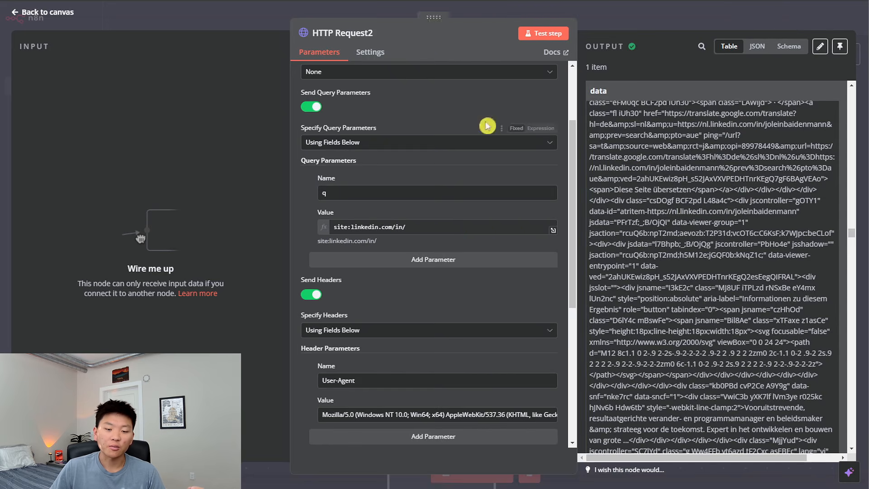
{"action": "left_click", "coordinate": [634, 20]}
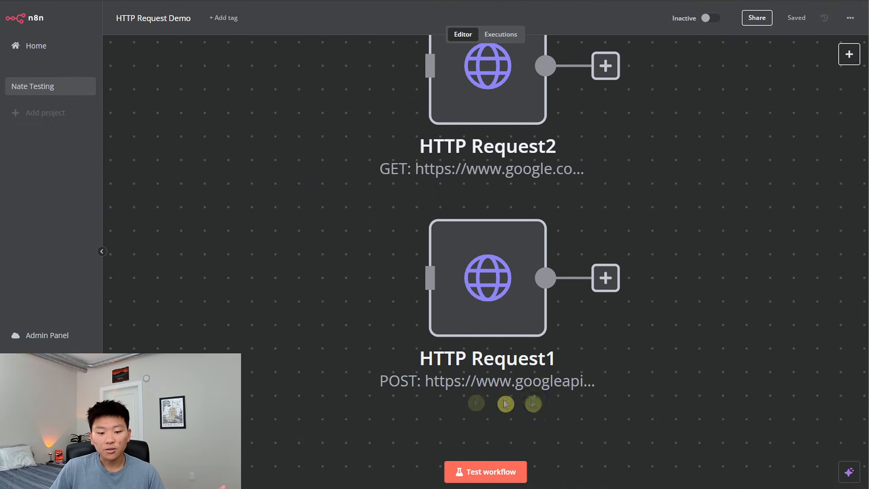
Step: Open HTTP Request1 and examine its Google Calendar POST settings and the "Meeting with Team" JSON body
{"action": "double_click", "coordinate": [453, 289]}
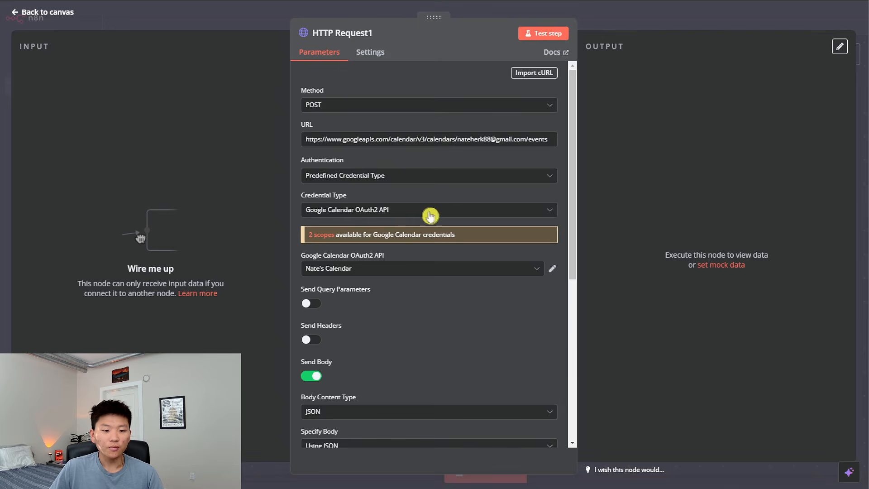
{"action": "scroll", "coordinate": [399, 226], "scroll_direction": "down", "scroll_amount": 3}
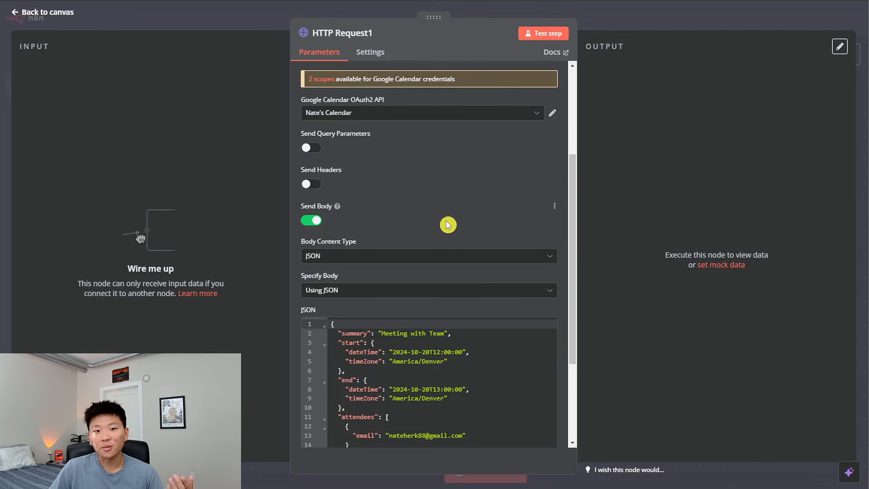
{"action": "scroll", "coordinate": [411, 232], "scroll_direction": "down", "scroll_amount": 3}
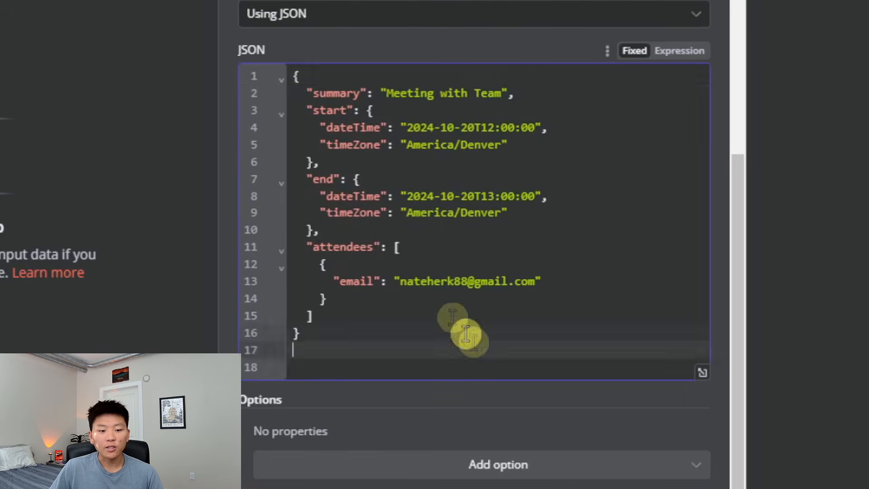
{"action": "left_click_drag", "start_coordinate": [425, 326], "coordinate": [328, 183]}
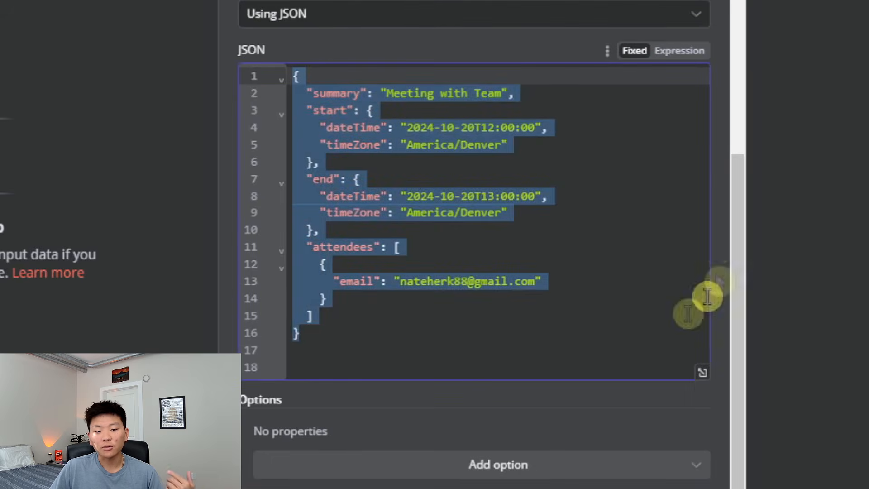
{"action": "left_click", "coordinate": [502, 347]}
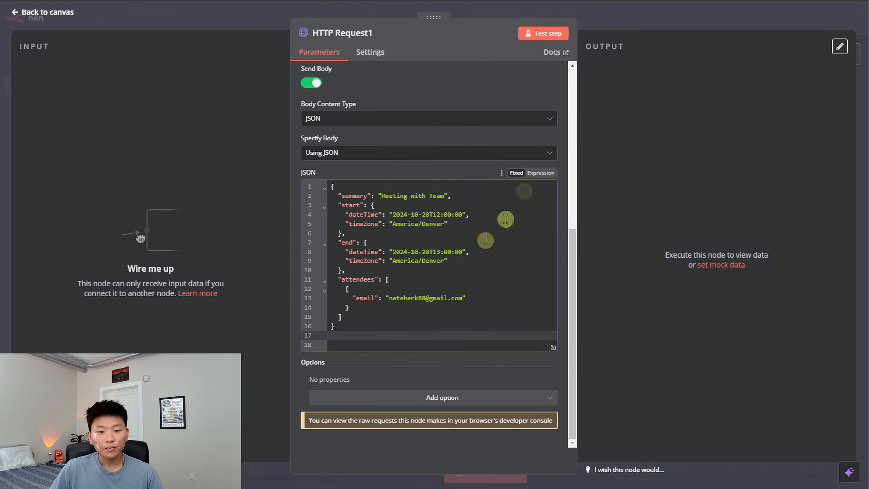
Step: Test the HTTP Request1 node, review the start date and time zone in its calendar event output, and return to the canvas
{"action": "left_click", "coordinate": [542, 34]}
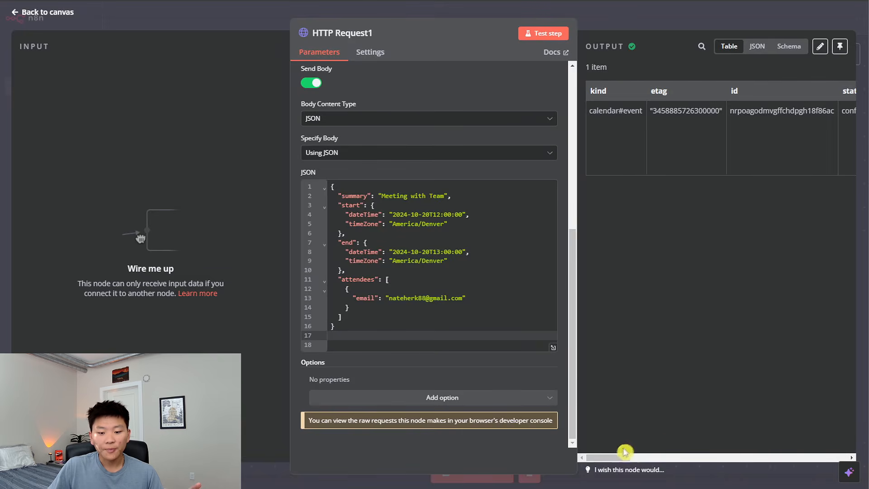
{"action": "left_click_drag", "start_coordinate": [626, 458], "coordinate": [725, 458]}
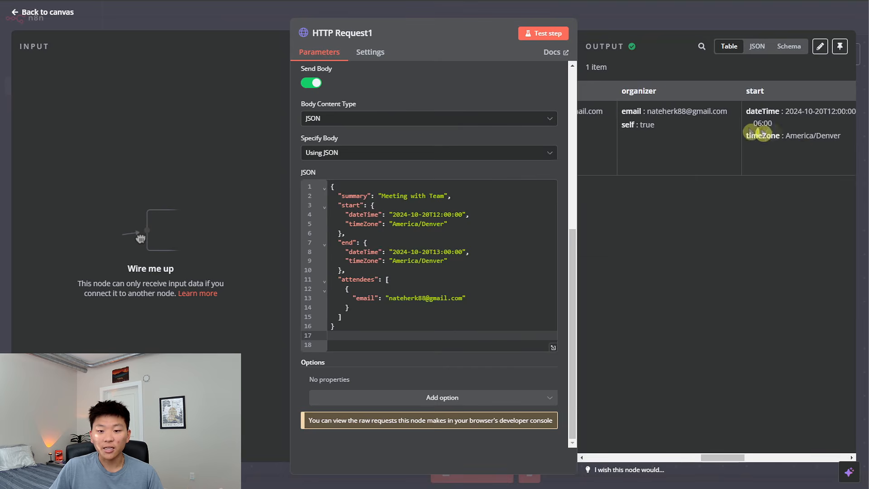
{"action": "left_click", "coordinate": [623, 21]}
Step: Add a Google Calendar "Create an event" node after HTTP Request1 to review its parameters, and delete it again
{"action": "scroll", "coordinate": [630, 339], "scroll_direction": "down", "scroll_amount": 2}
{"action": "left_click_drag", "start_coordinate": [664, 336], "coordinate": [546, 349]}
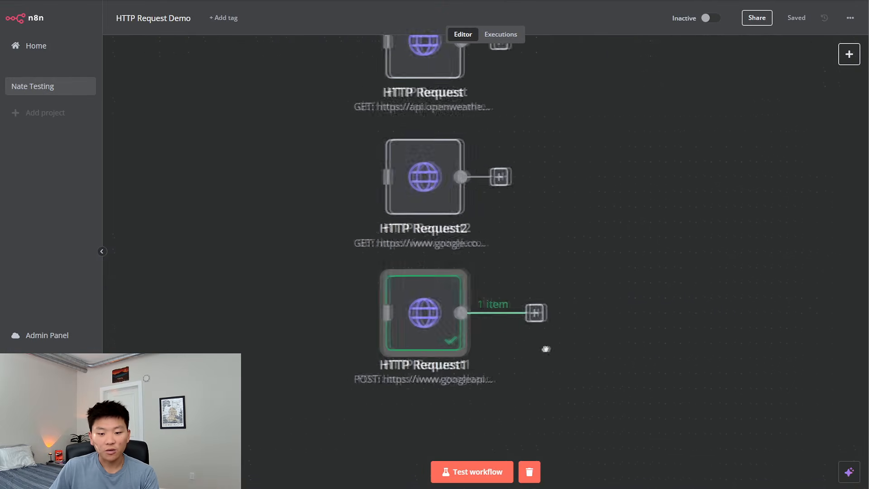
{"action": "left_click", "coordinate": [513, 310]}
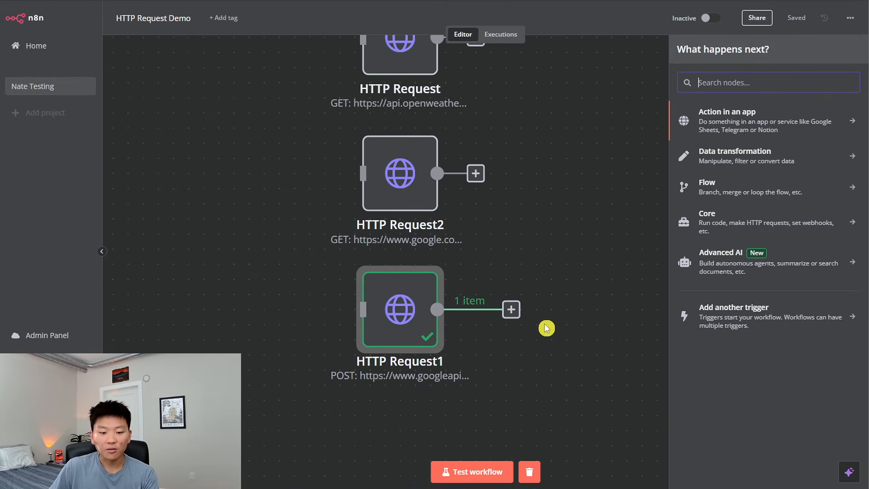
{"action": "type", "text": "goo"}
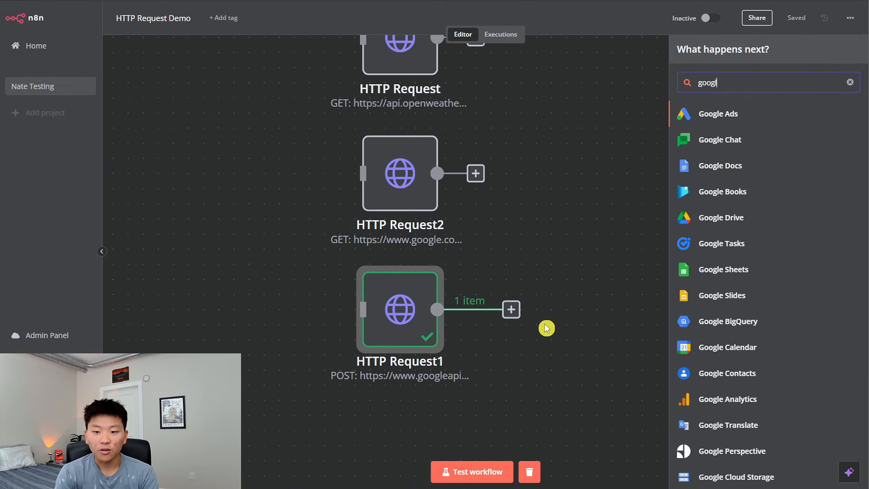
{"action": "type", "text": "gl"}
{"action": "left_click", "coordinate": [771, 348]}
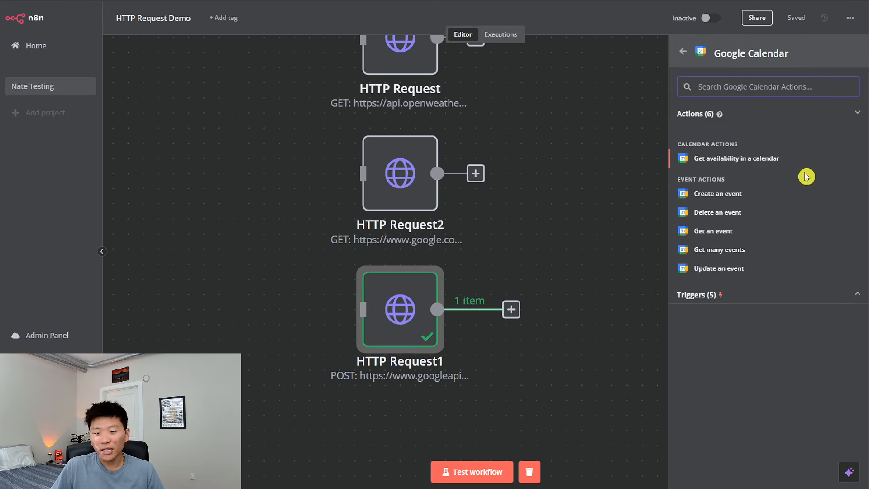
{"action": "left_click", "coordinate": [744, 196]}
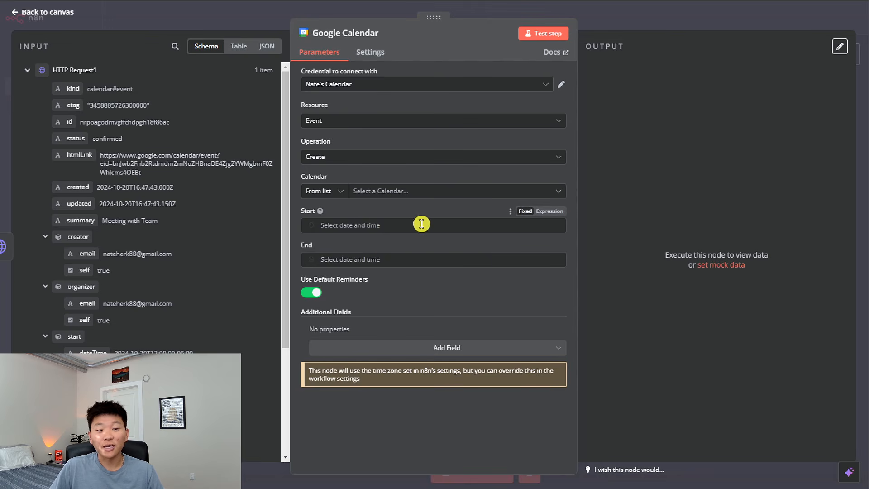
{"action": "left_click", "coordinate": [659, 28]}
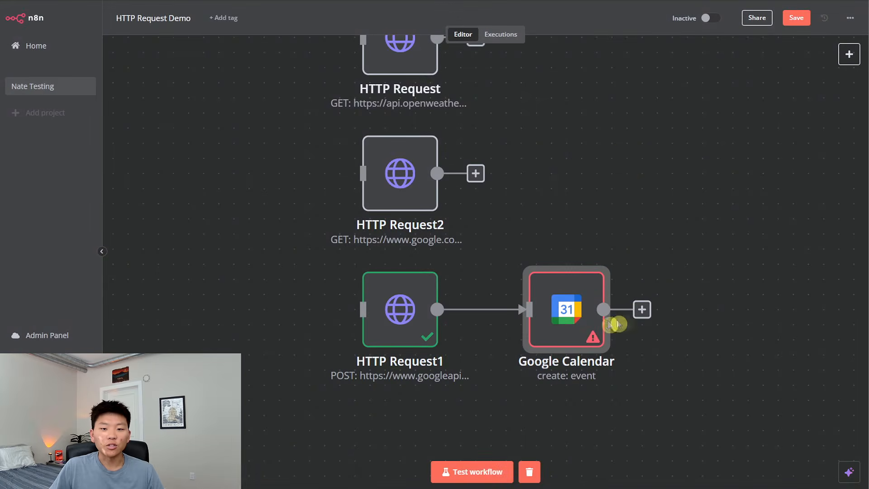
{"action": "key", "text": "Delete"}
{"action": "key", "text": "1"}
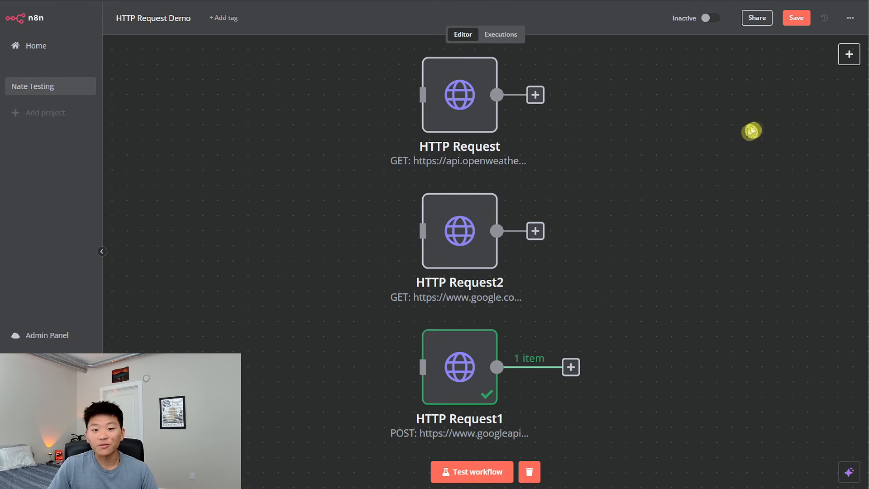
Step: Add a Webhook trigger node to the workflow and return to the canvas with its default parameters
{"action": "left_click", "coordinate": [848, 55]}
{"action": "type", "text": "web"}
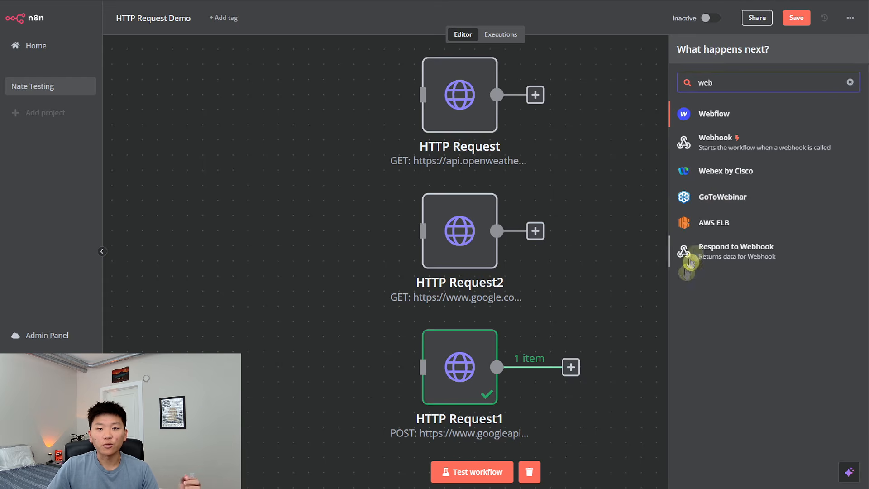
{"action": "left_click_drag", "start_coordinate": [753, 145], "coordinate": [632, 299]}
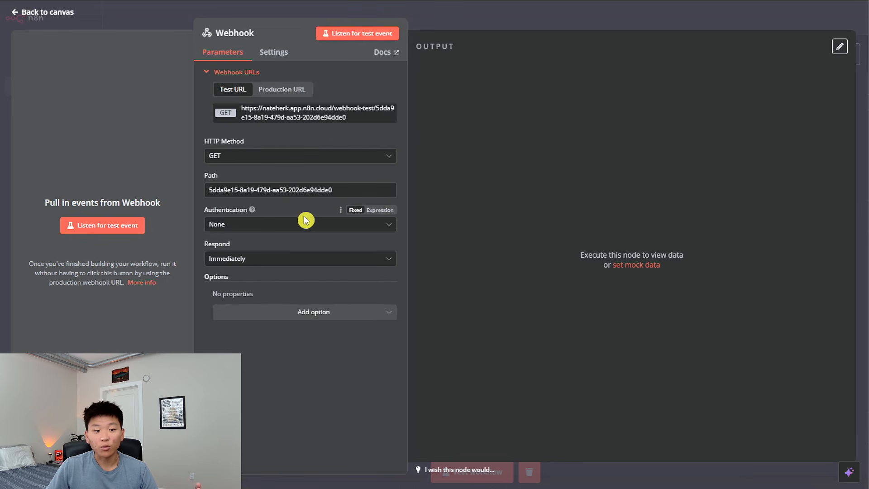
{"action": "left_click", "coordinate": [500, 18]}
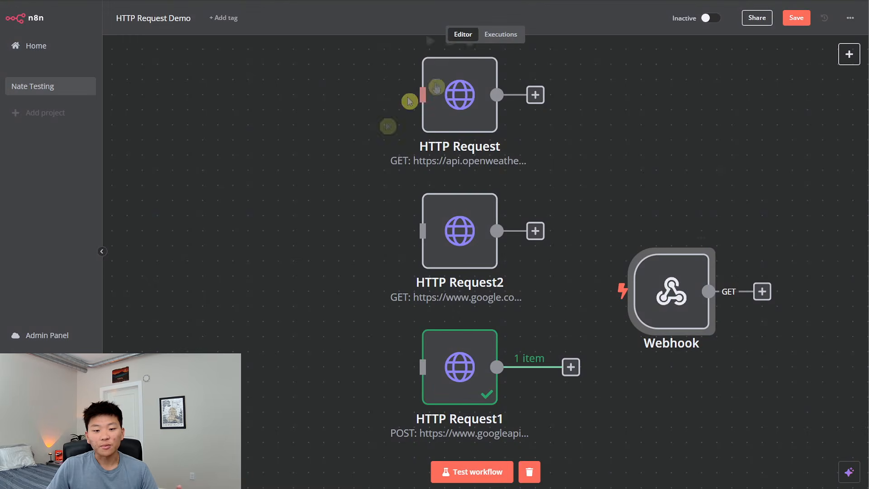
Step: Reposition the Webhook node on the empty canvas area to the left of the three HTTP Request nodes
{"action": "left_click_drag", "start_coordinate": [671, 304], "coordinate": [288, 201]}
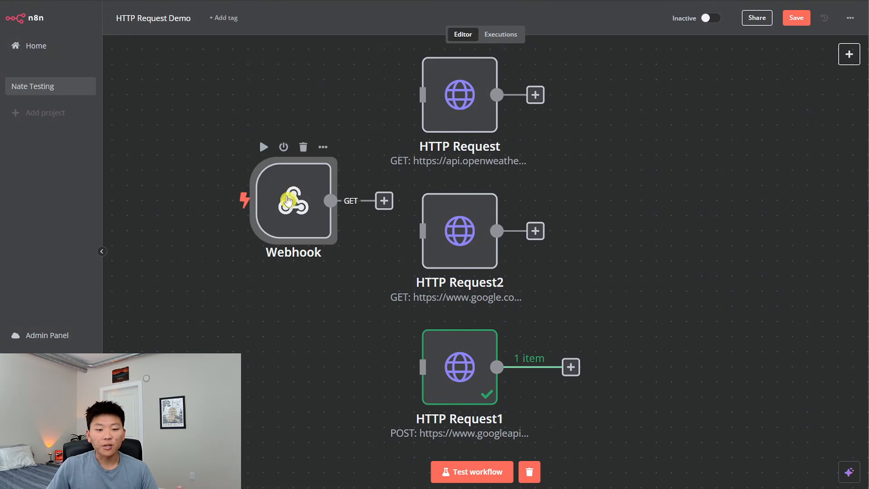
{"action": "left_click_drag", "start_coordinate": [353, 271], "coordinate": [526, 299]}
{"action": "left_click_drag", "start_coordinate": [486, 235], "coordinate": [442, 234]}
{"action": "left_click", "coordinate": [476, 249]}
{"action": "scroll", "coordinate": [476, 248], "scroll_direction": "up", "scroll_amount": 1}
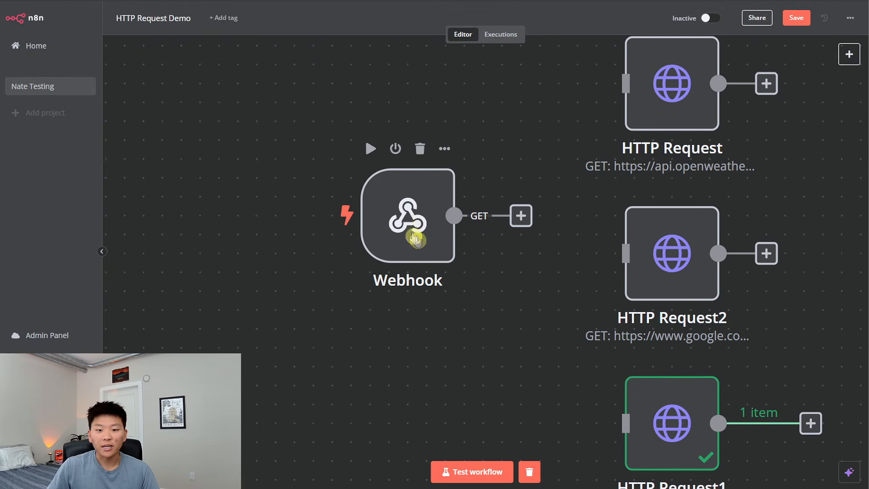
{"action": "left_click_drag", "start_coordinate": [411, 244], "coordinate": [393, 263]}
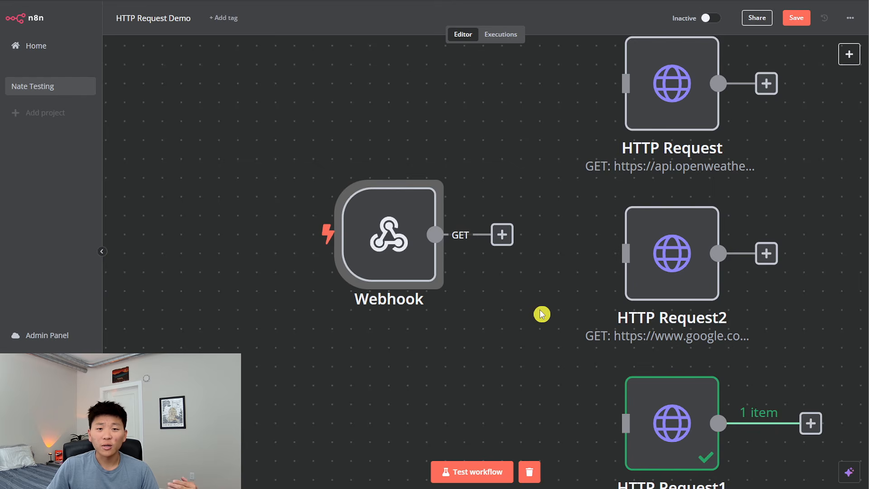
{"action": "mouse_move", "coordinate": [403, 243]}
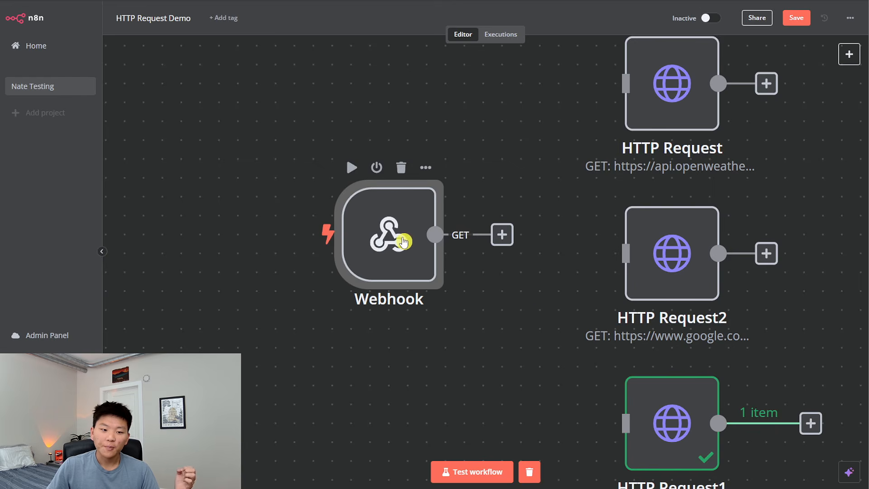
{"action": "left_click_drag", "start_coordinate": [393, 240], "coordinate": [374, 221]}
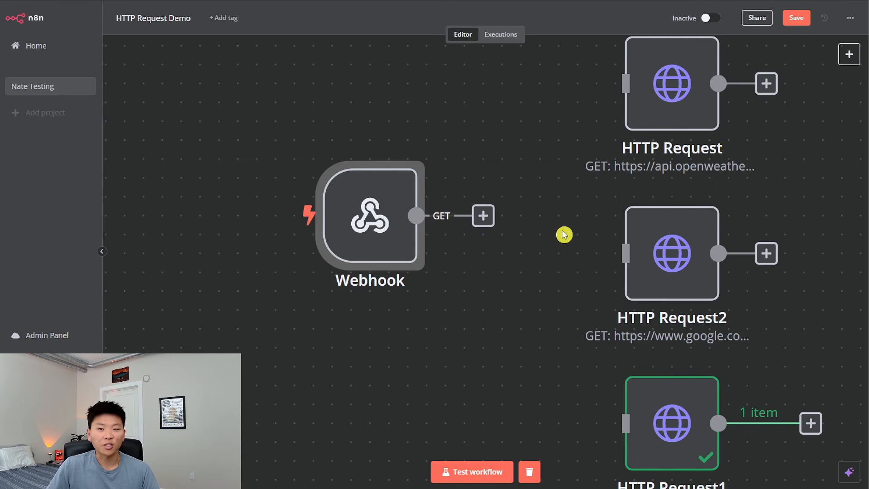
Step: Open the Webhook node, examine its test URL and HTTP method settings, and return to the canvas
{"action": "mouse_move", "coordinate": [380, 220]}
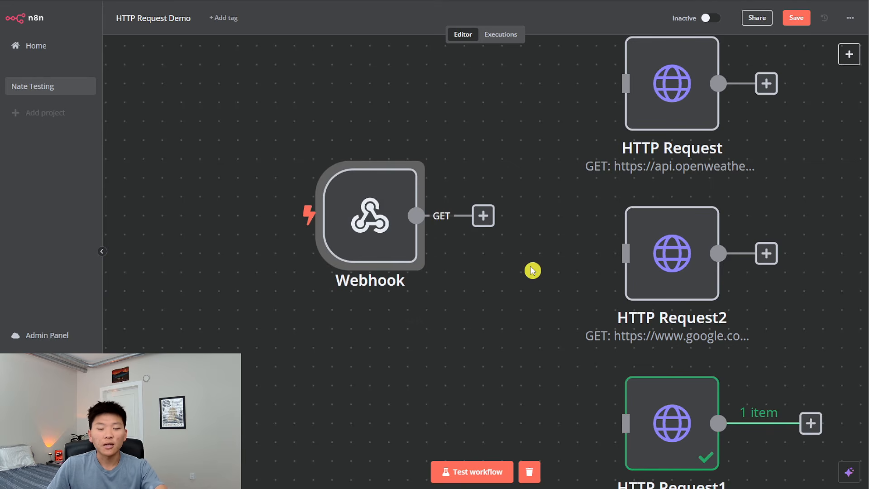
{"action": "double_click", "coordinate": [380, 224]}
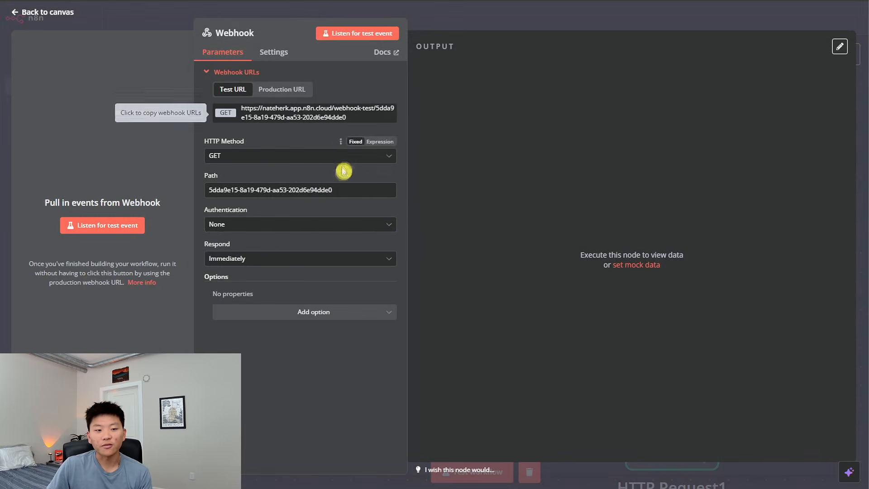
{"action": "left_click", "coordinate": [472, 28]}
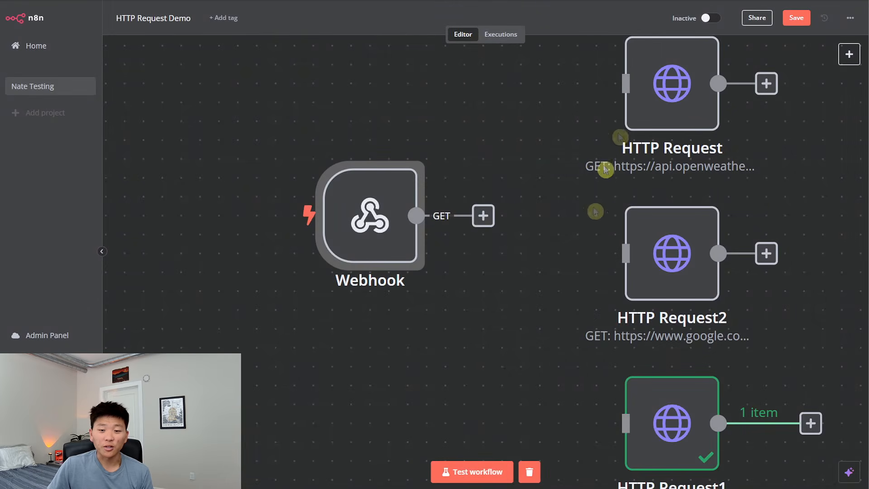
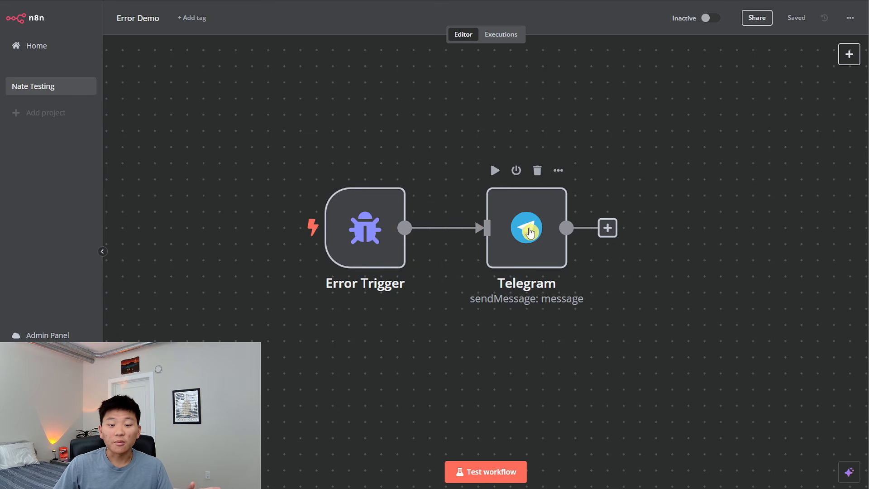
Step: Examine the workflow name, error message and link expressions in Error Demo's Telegram node, and view the AI Personal Assistant chat in Telegram
{"action": "double_click", "coordinate": [541, 200]}
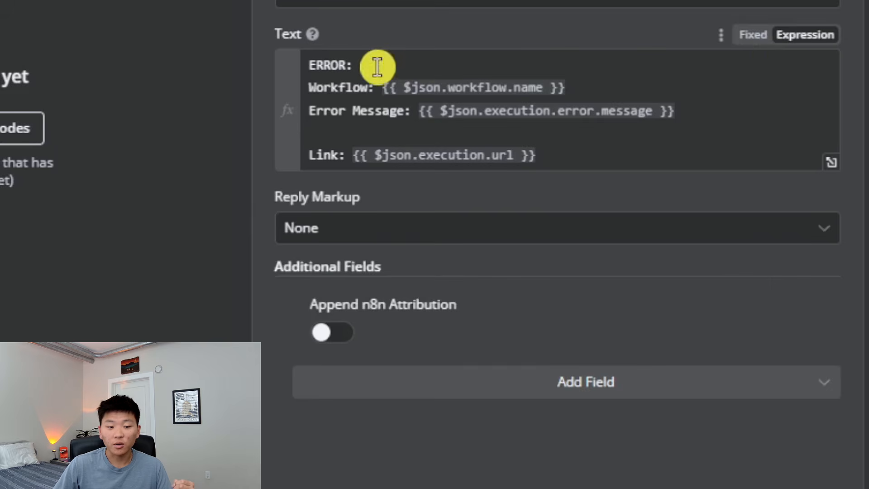
{"action": "left_click_drag", "start_coordinate": [593, 85], "coordinate": [390, 89]}
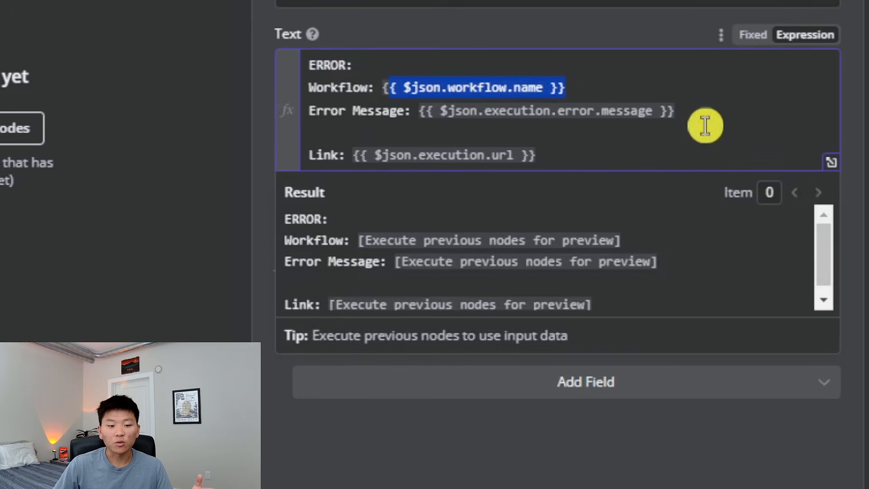
{"action": "left_click_drag", "start_coordinate": [691, 111], "coordinate": [415, 113]}
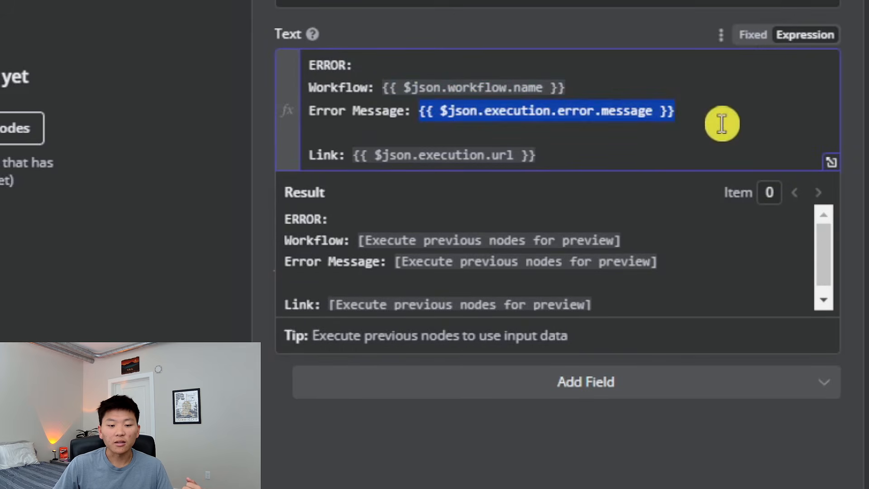
{"action": "left_click_drag", "start_coordinate": [569, 156], "coordinate": [354, 156]}
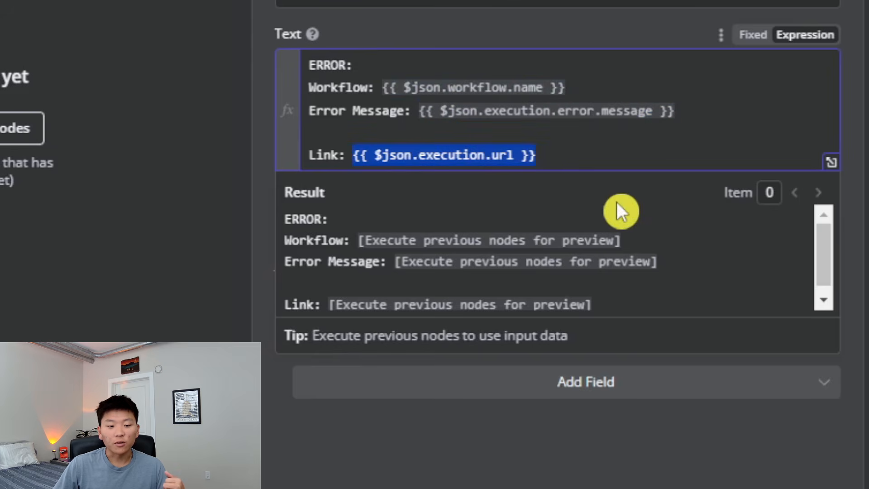
{"action": "left_click", "coordinate": [621, 159]}
{"action": "left_click", "coordinate": [620, 26]}
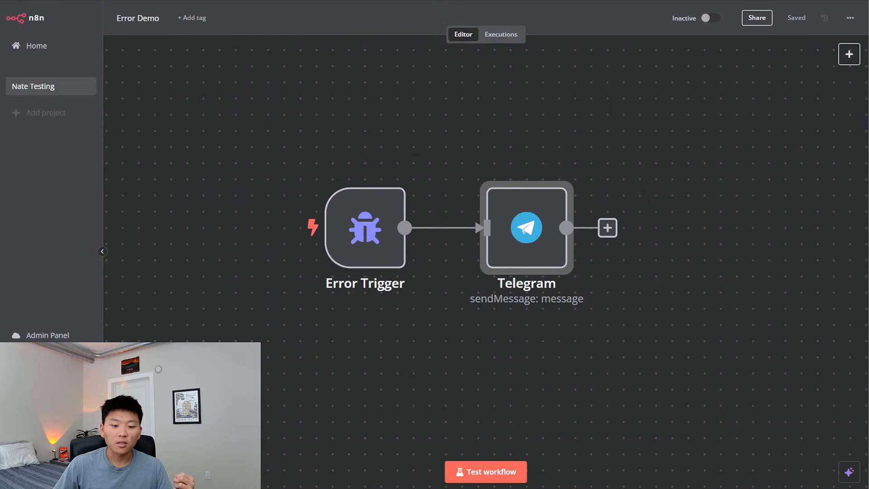
{"action": "left_click", "coordinate": [499, 488]}
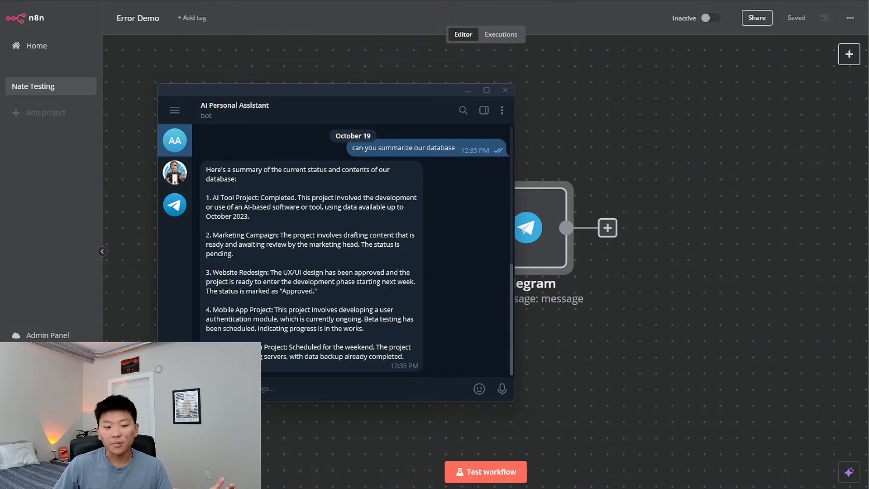
{"action": "left_click", "coordinate": [659, 324]}
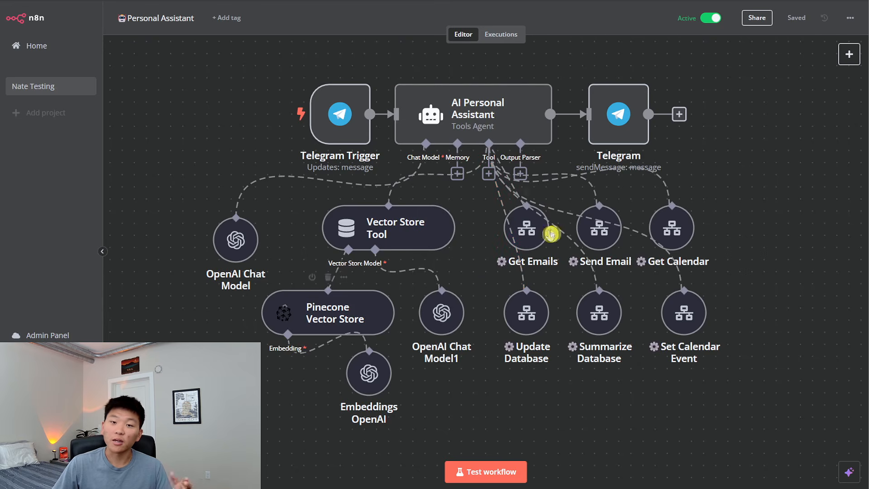
Step: Review the Error Workflow option in the Personal Assistant's workflow settings, choose Error Demo, and close the settings without saving
{"action": "left_click", "coordinate": [851, 25]}
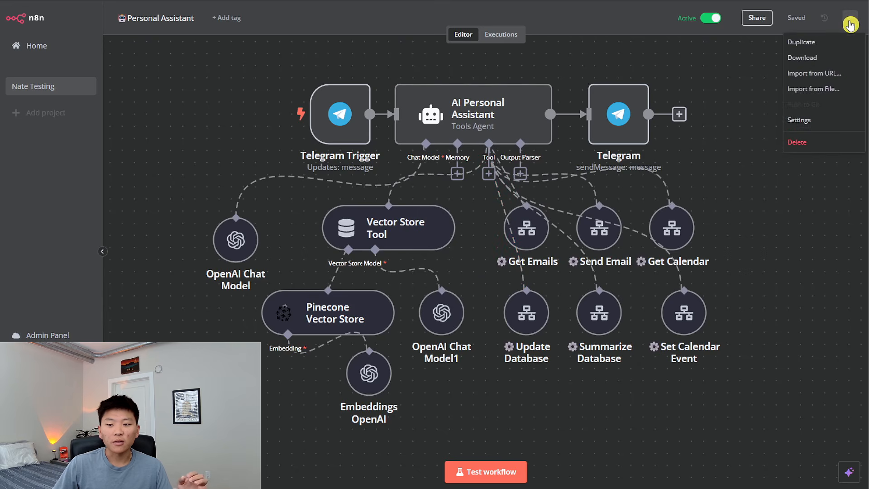
{"action": "left_click", "coordinate": [822, 120]}
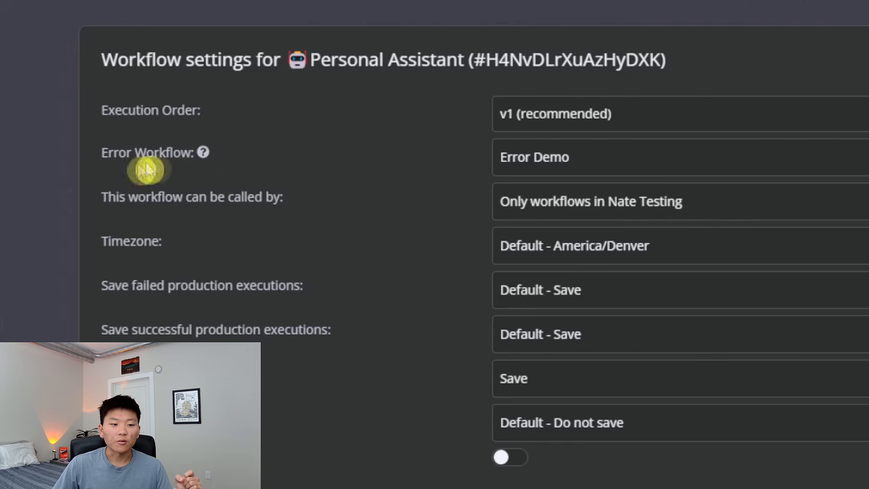
{"action": "mouse_move", "coordinate": [204, 152]}
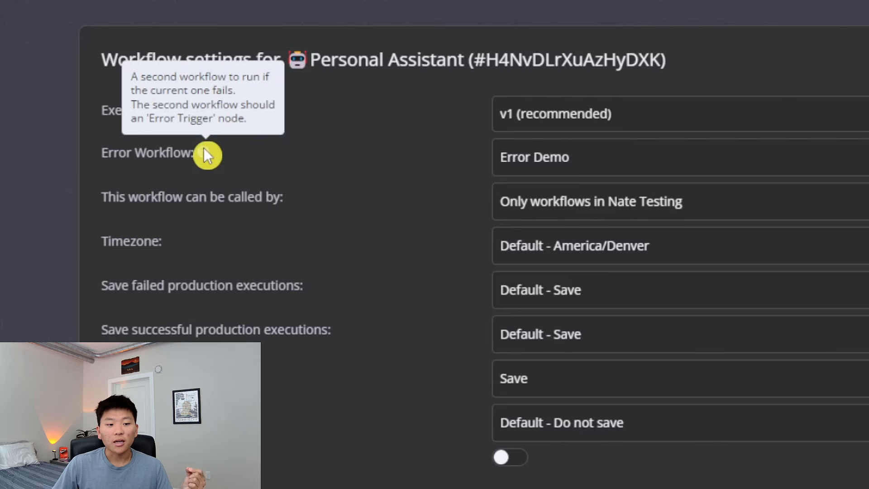
{"action": "left_click", "coordinate": [598, 162]}
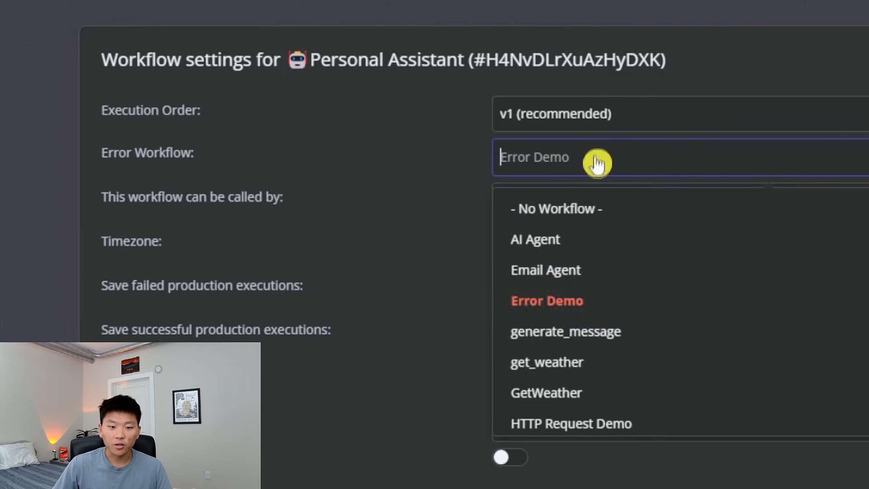
{"action": "left_click", "coordinate": [625, 305]}
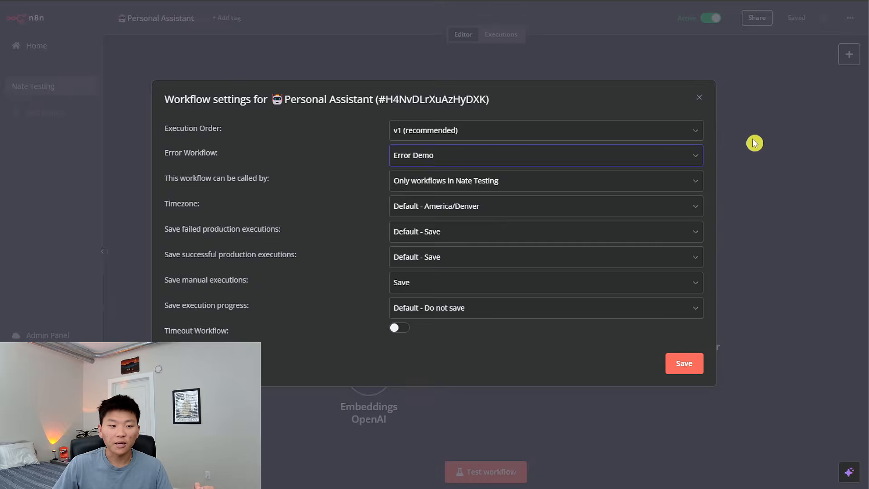
{"action": "left_click", "coordinate": [755, 142]}
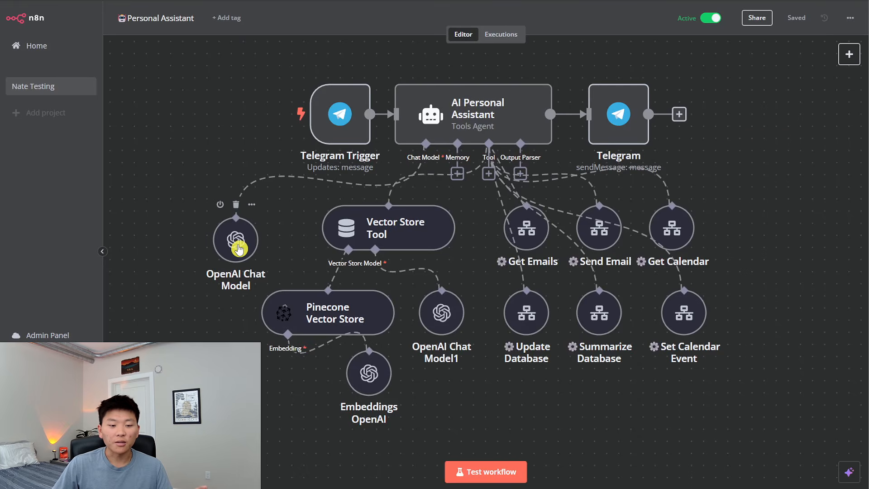
Step: Delete the OpenAI Chat Model node connected to the AI Personal Assistant agent
{"action": "left_click", "coordinate": [236, 209]}
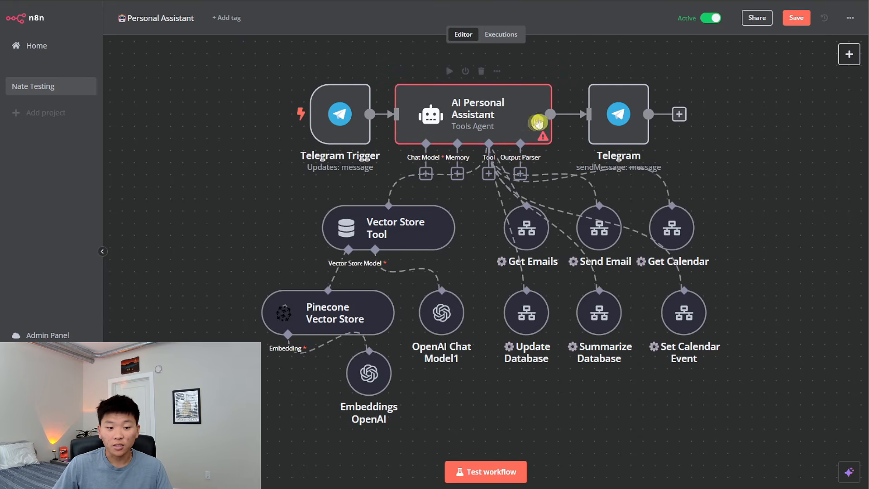
Step: Save the Personal Assistant workflow and send "can you get my emails" to the AI Personal Assistant bot in Telegram
{"action": "left_click", "coordinate": [801, 20]}
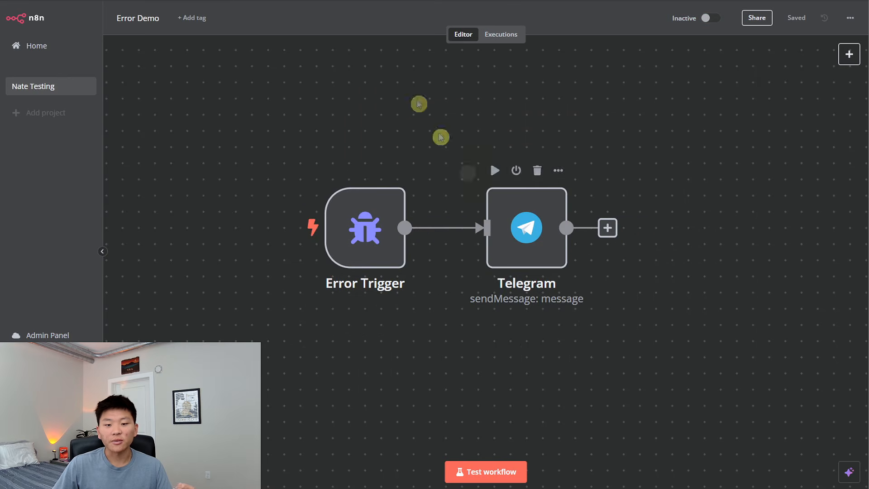
{"action": "left_click", "coordinate": [394, 1]}
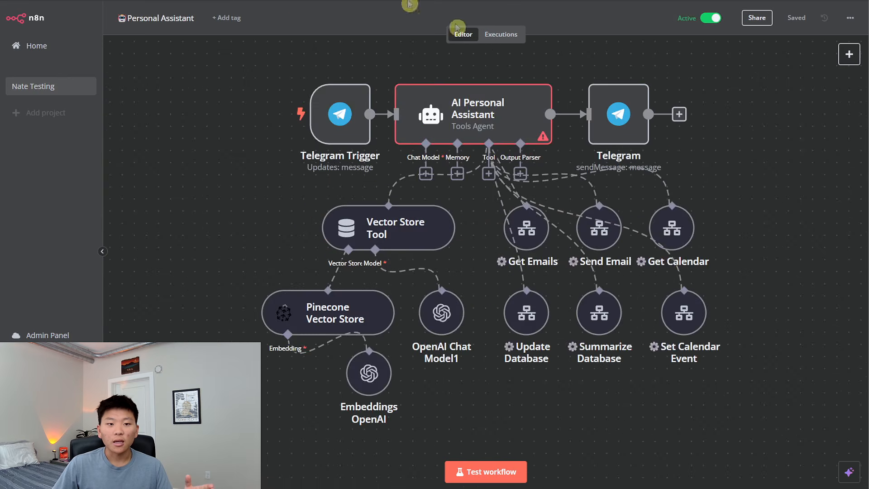
{"action": "scroll", "coordinate": [625, 322], "scroll_direction": "down", "scroll_amount": 5}
{"action": "left_click_drag", "start_coordinate": [625, 323], "coordinate": [681, 266]}
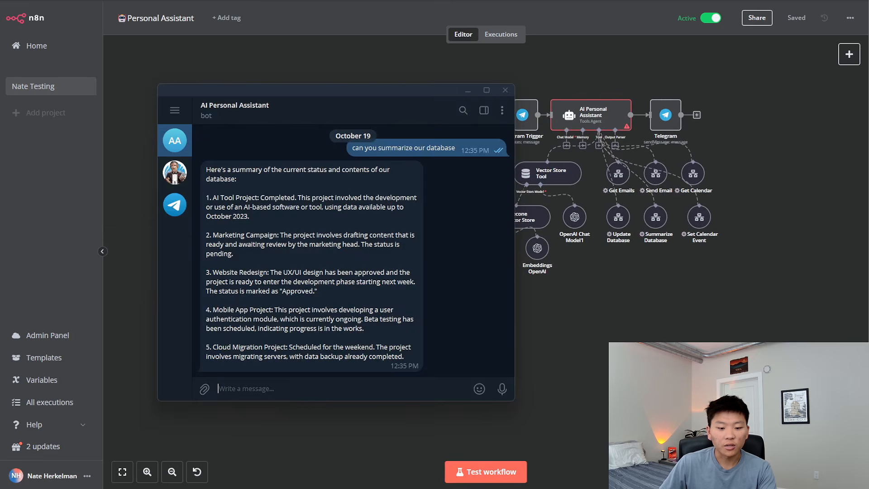
{"action": "left_click_drag", "start_coordinate": [425, 94], "coordinate": [372, 84]}
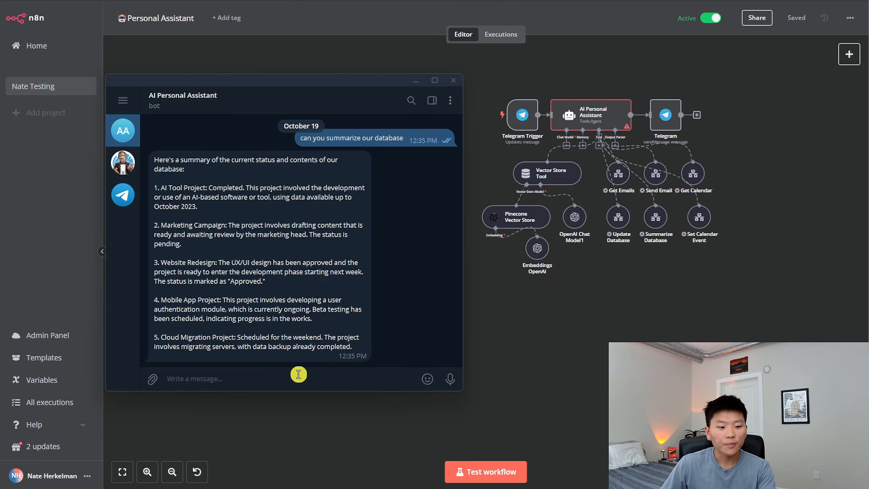
{"action": "type", "text": "an y"}
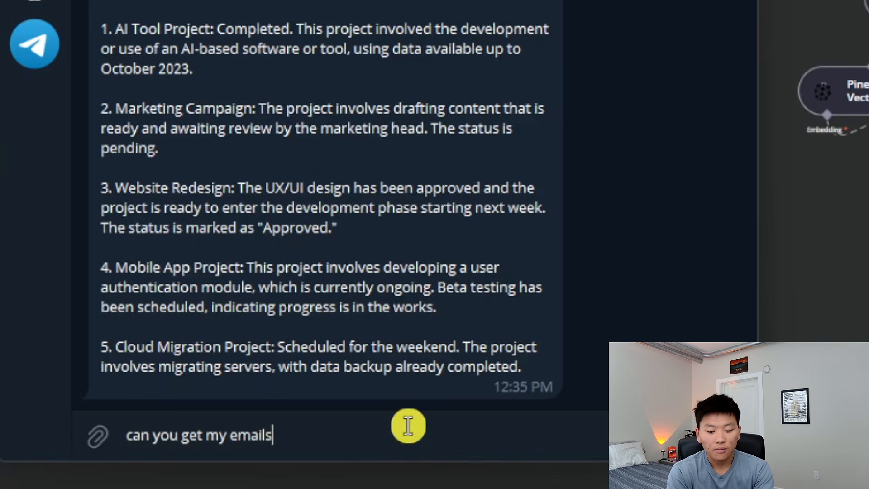
{"action": "type", "text": "ou get my emails"}
{"action": "key", "text": "Return"}
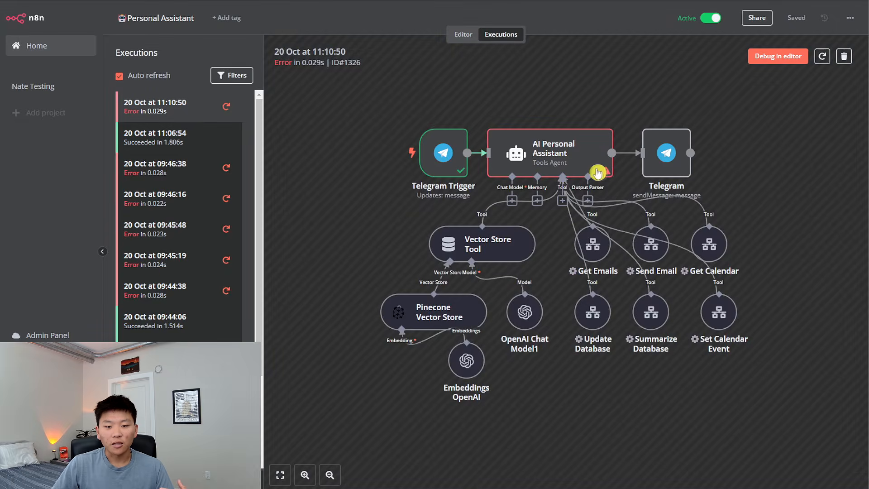
Step: Examine the failed AI Personal Assistant node in the latest execution and its error report in Telegram, and return to the workflow editor
{"action": "mouse_move", "coordinate": [597, 173]}
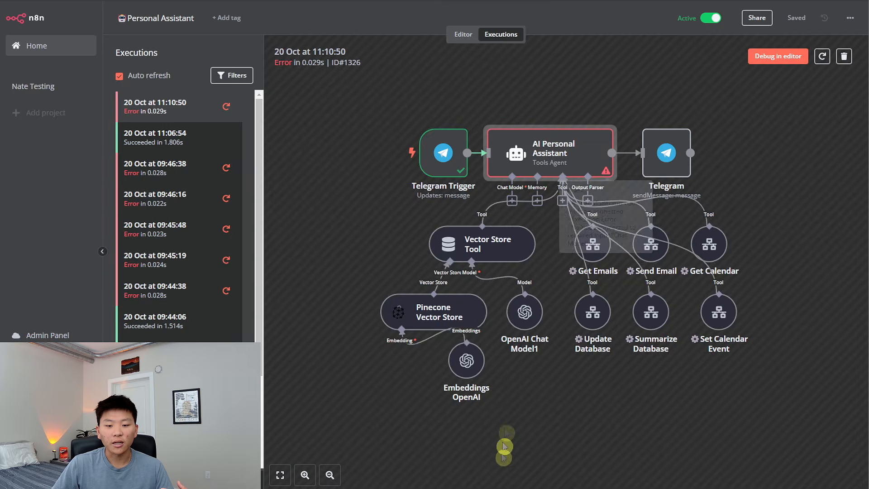
{"action": "left_click", "coordinate": [506, 487]}
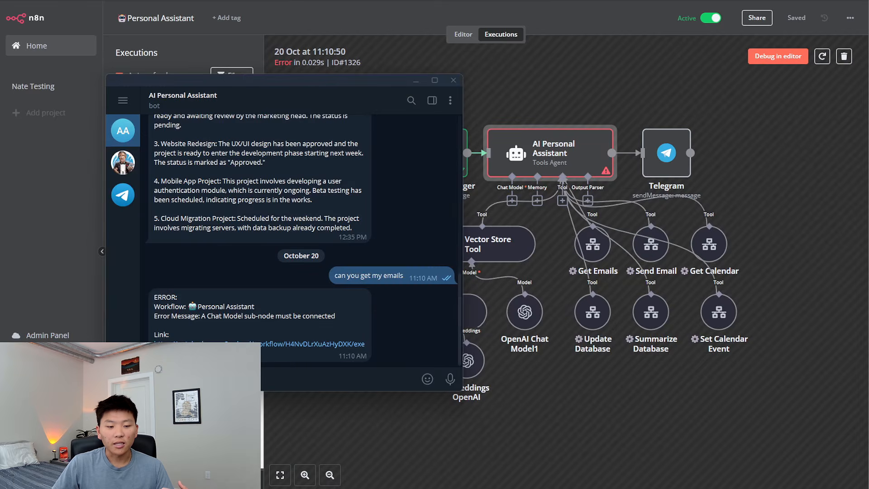
{"action": "left_click", "coordinate": [596, 90]}
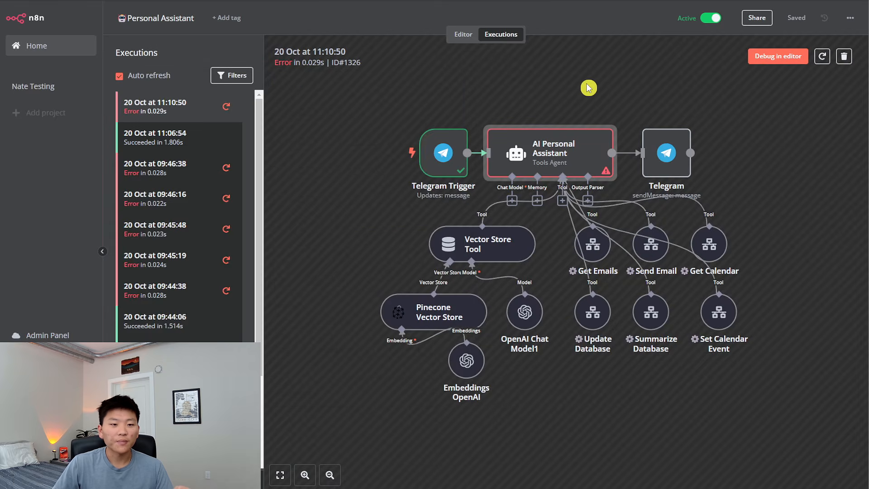
{"action": "left_click", "coordinate": [463, 35]}
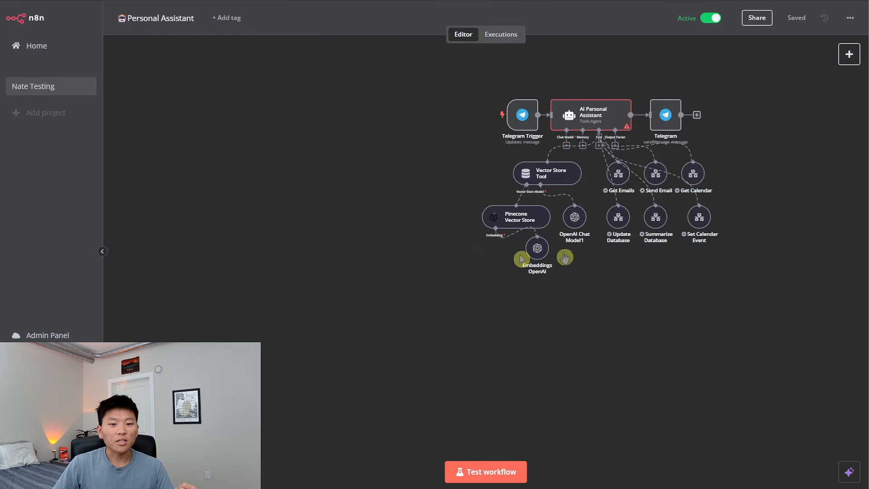
{"action": "scroll", "coordinate": [646, 300], "scroll_direction": "up", "scroll_amount": 3}
{"action": "left_click_drag", "start_coordinate": [646, 302], "coordinate": [611, 439]}
{"action": "scroll", "coordinate": [613, 396], "scroll_direction": "down", "scroll_amount": 1}
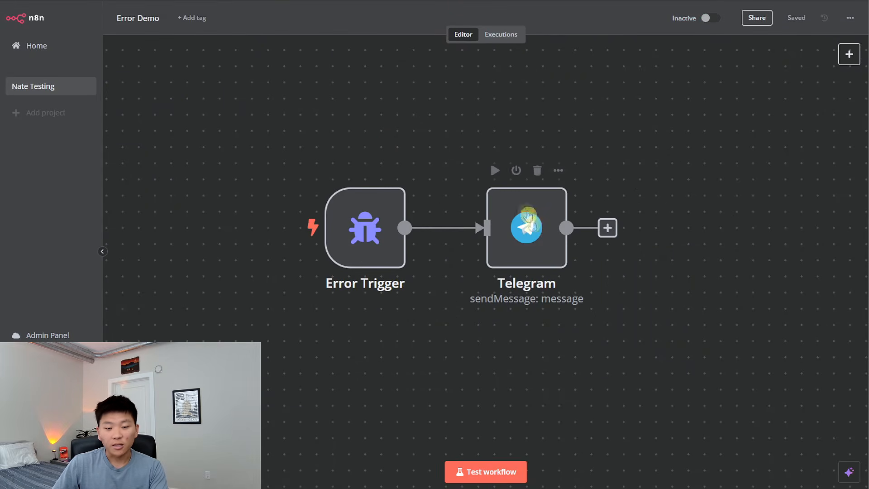
Step: In Error Demo, move the Telegram node up and add a Gmail Send a message node branching from Error Trigger
{"action": "left_click_drag", "start_coordinate": [533, 244], "coordinate": [566, 165]}
{"action": "scroll", "coordinate": [583, 336], "scroll_direction": "down", "scroll_amount": 1}
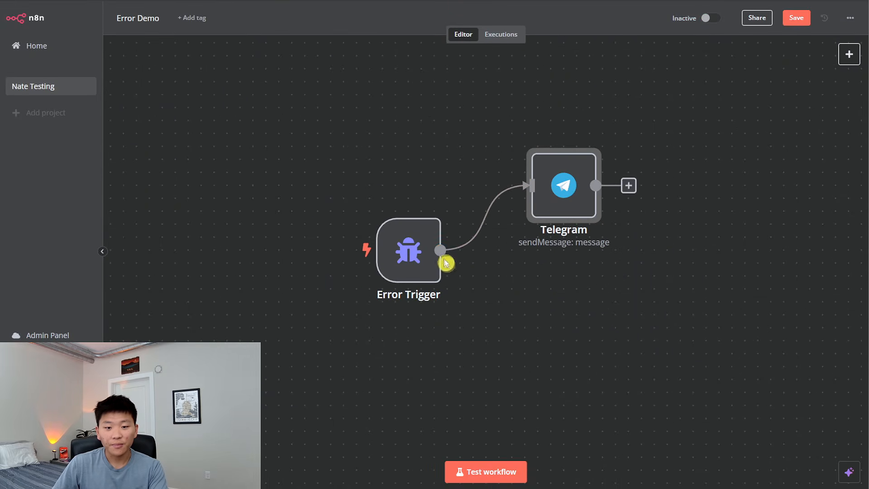
{"action": "left_click_drag", "start_coordinate": [444, 252], "coordinate": [559, 351]}
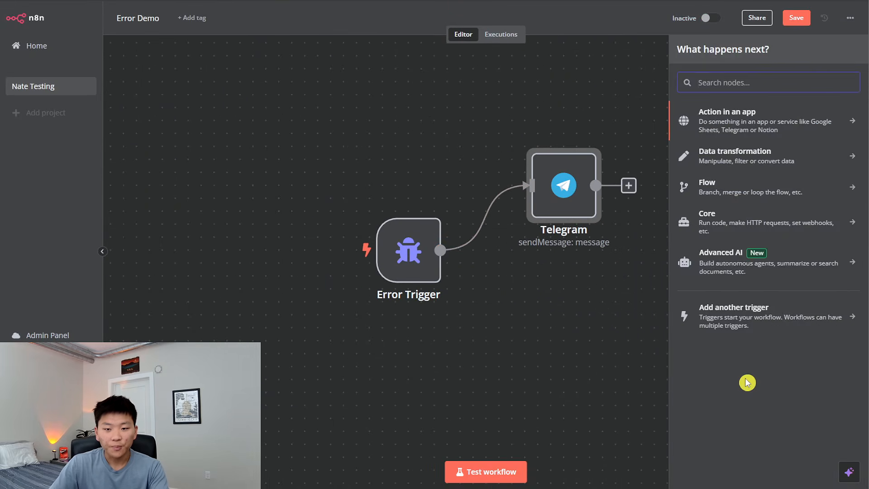
{"action": "type", "text": "gmai"}
{"action": "left_click", "coordinate": [726, 121]}
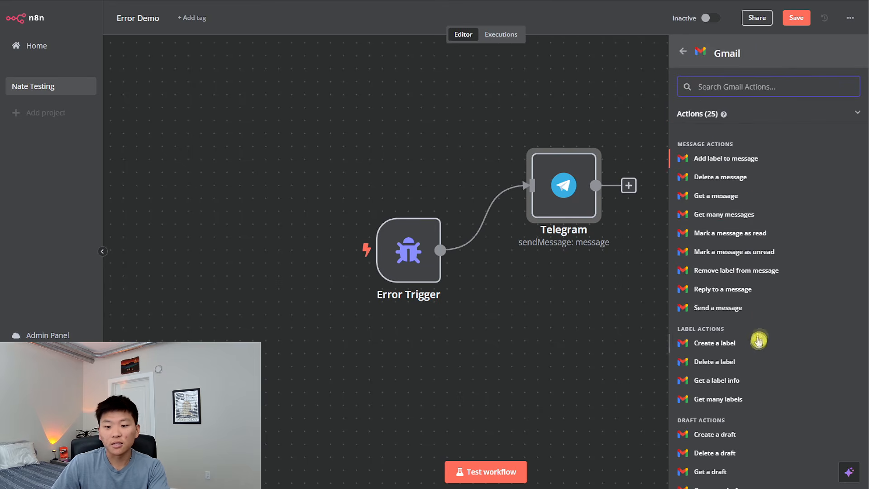
{"action": "scroll", "coordinate": [773, 409], "scroll_direction": "down", "scroll_amount": 2}
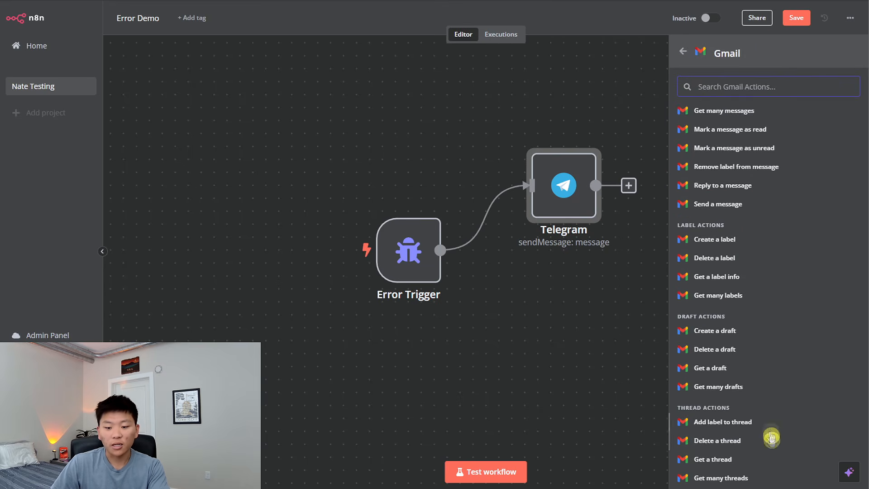
{"action": "scroll", "coordinate": [770, 411], "scroll_direction": "up", "scroll_amount": 3}
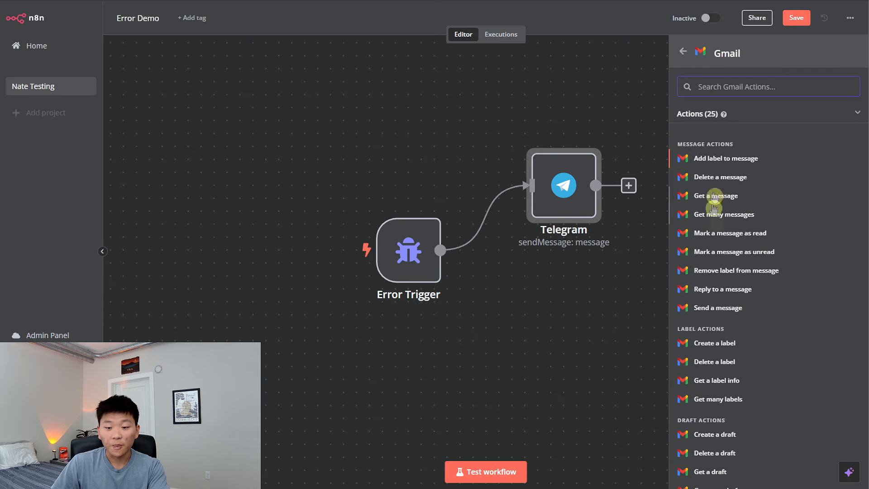
{"action": "left_click", "coordinate": [747, 307]}
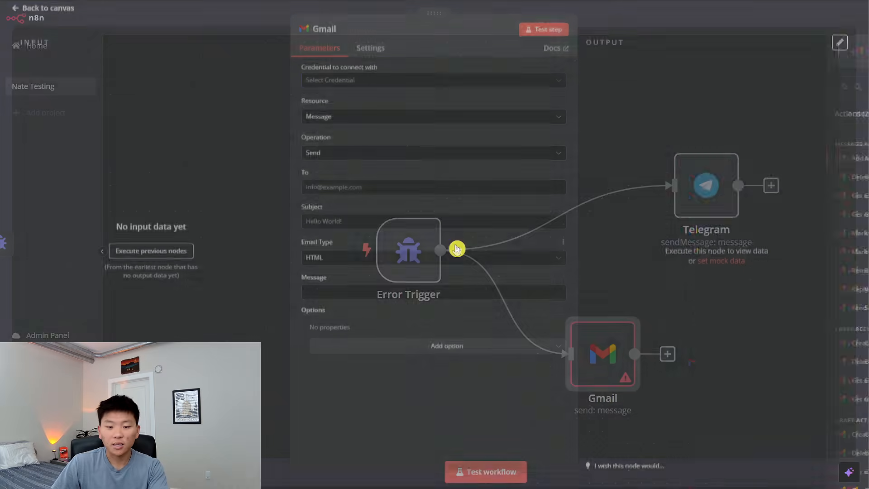
Step: Create a new Gmail OAuth2 credential for the Gmail node and return to the node's parameters
{"action": "left_click", "coordinate": [358, 87]}
{"action": "left_click", "coordinate": [383, 113]}
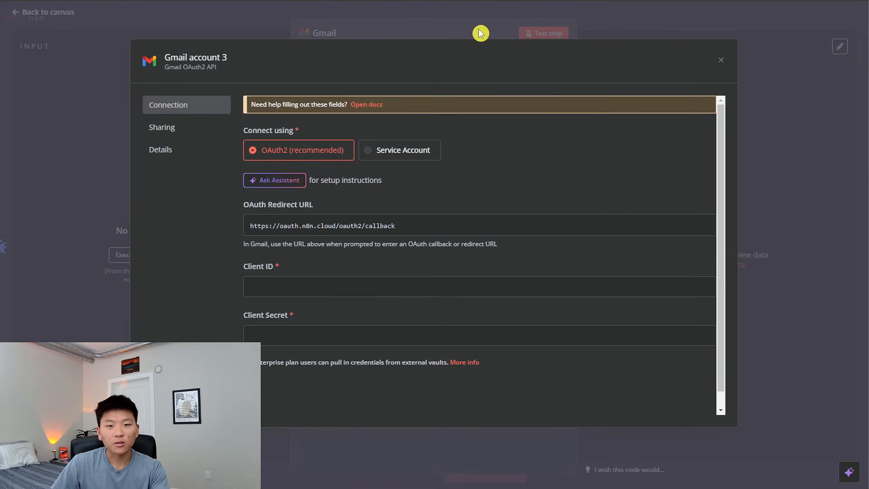
{"action": "left_click", "coordinate": [466, 33]}
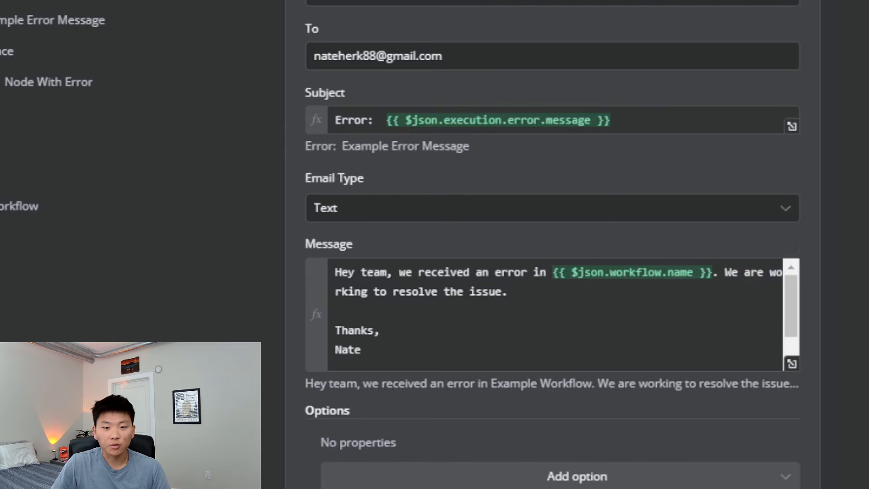
Step: Test the Gmail node's email sending and open the Example Error Message email in the Gmail inbox
{"action": "left_click", "coordinate": [522, 33]}
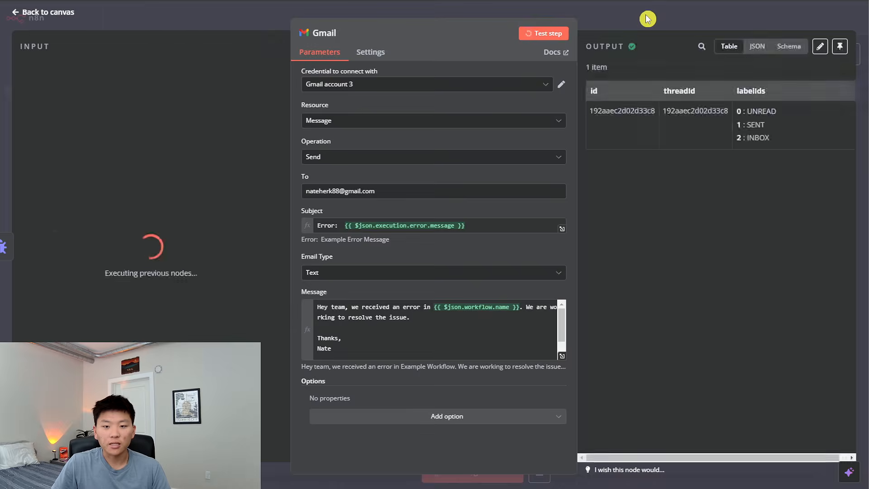
{"action": "left_click", "coordinate": [648, 19]}
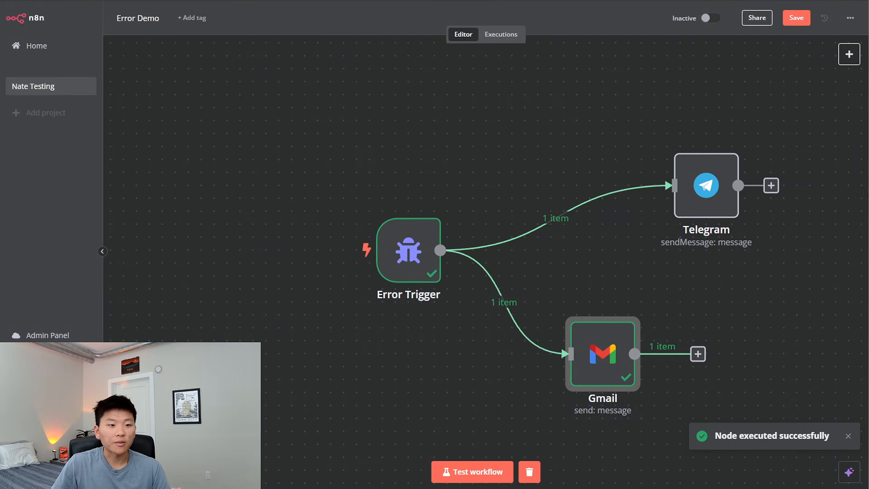
{"action": "key", "text": "ctrl+t"}
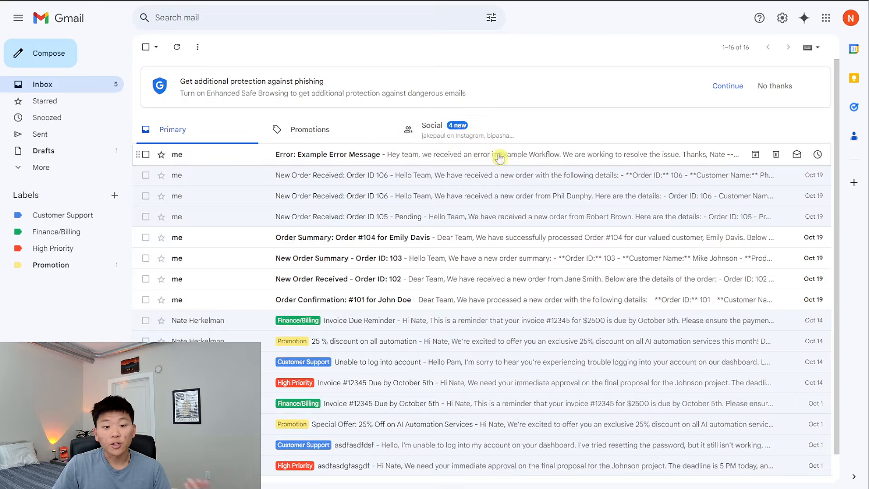
{"action": "left_click", "coordinate": [500, 158]}
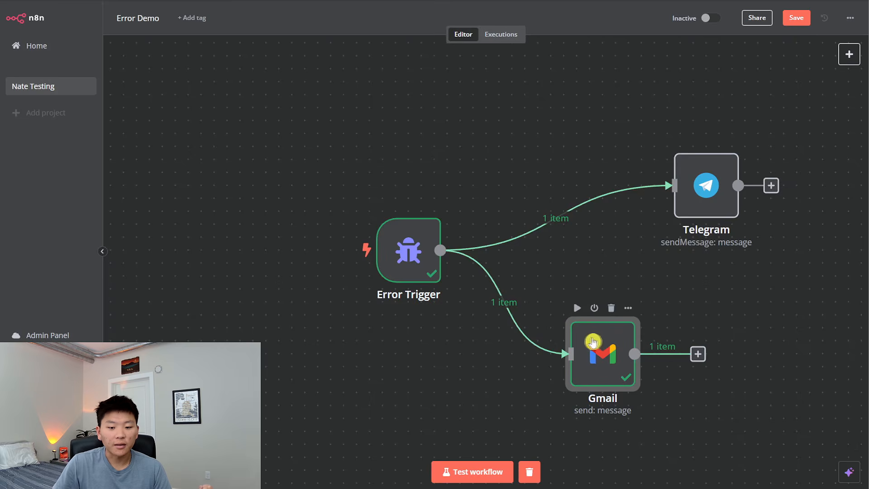
Step: Turn off the automatic n8n attribution in the Gmail node's options and save the Error Demo workflow
{"action": "double_click", "coordinate": [593, 341]}
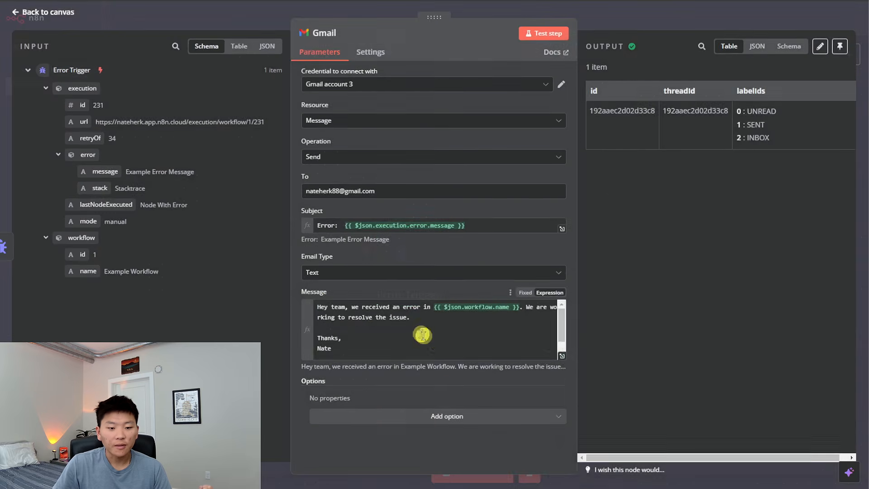
{"action": "left_click", "coordinate": [435, 419]}
{"action": "left_click", "coordinate": [438, 284]}
{"action": "left_click", "coordinate": [332, 413]}
{"action": "left_click", "coordinate": [670, 17]}
{"action": "left_click", "coordinate": [795, 19]}
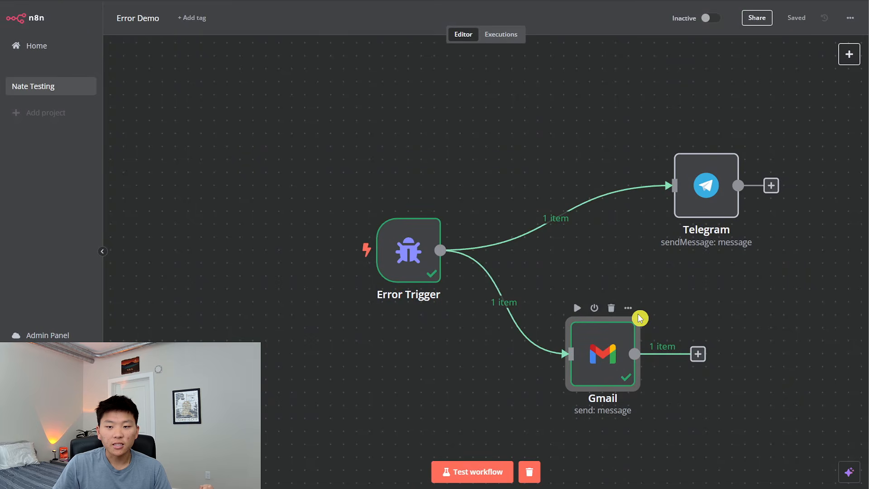
Step: Resend "can you get my emails" to the Telegram bot and open the new Chat Model error email in the Gmail inbox
{"action": "left_click", "coordinate": [482, 487]}
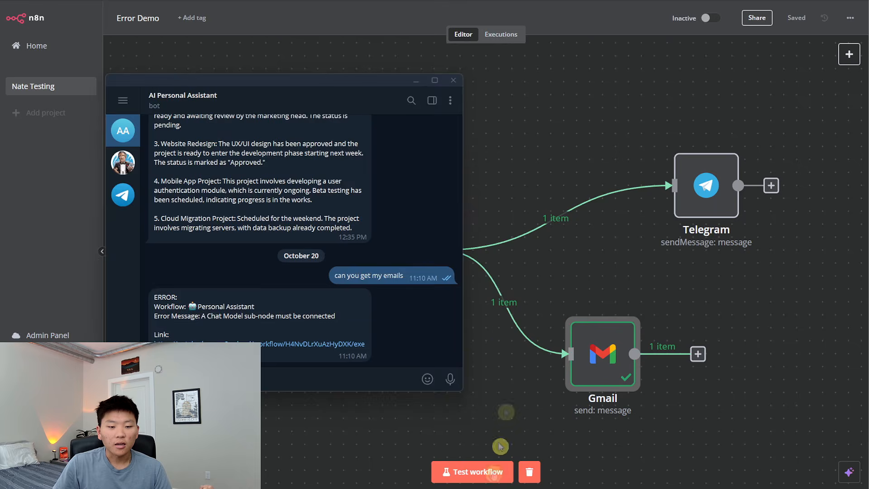
{"action": "left_click_drag", "start_coordinate": [339, 85], "coordinate": [371, 56]}
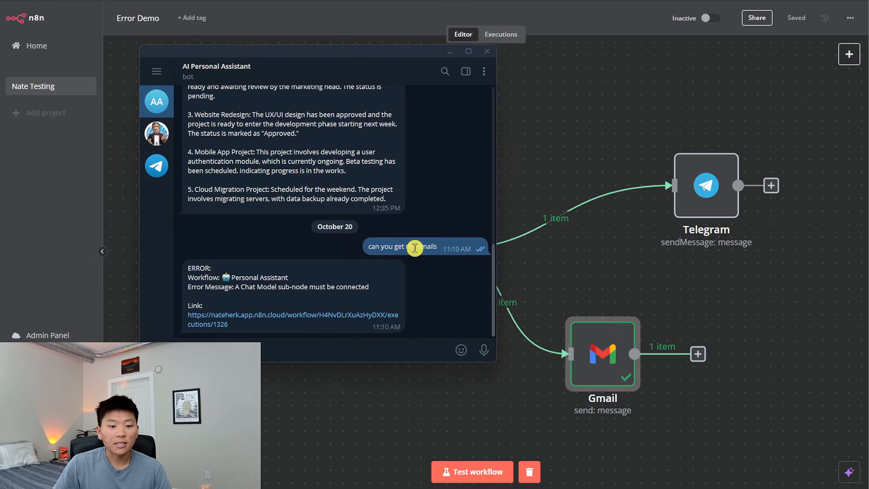
{"action": "type", "text": "can you get my emails"}
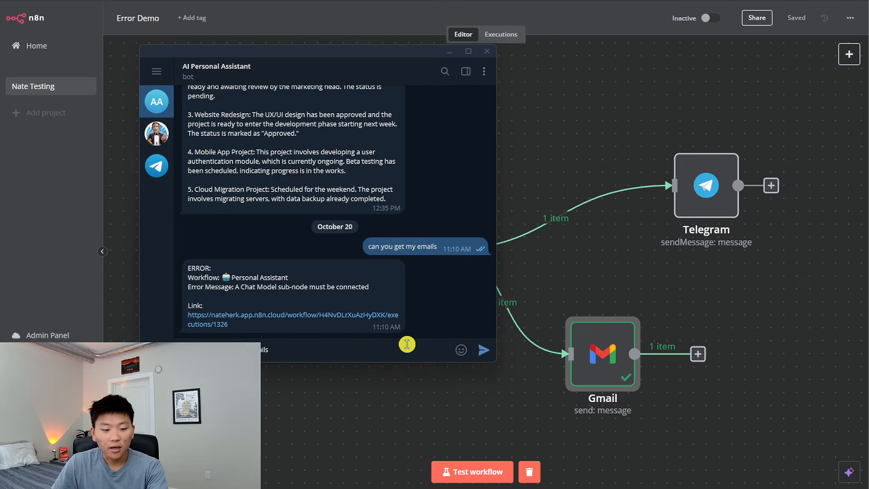
{"action": "key", "text": "Return"}
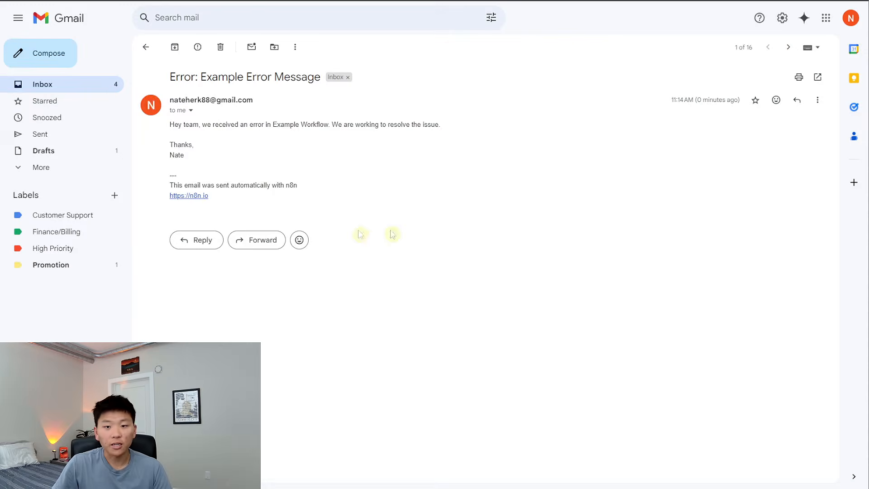
{"action": "left_click", "coordinate": [95, 93]}
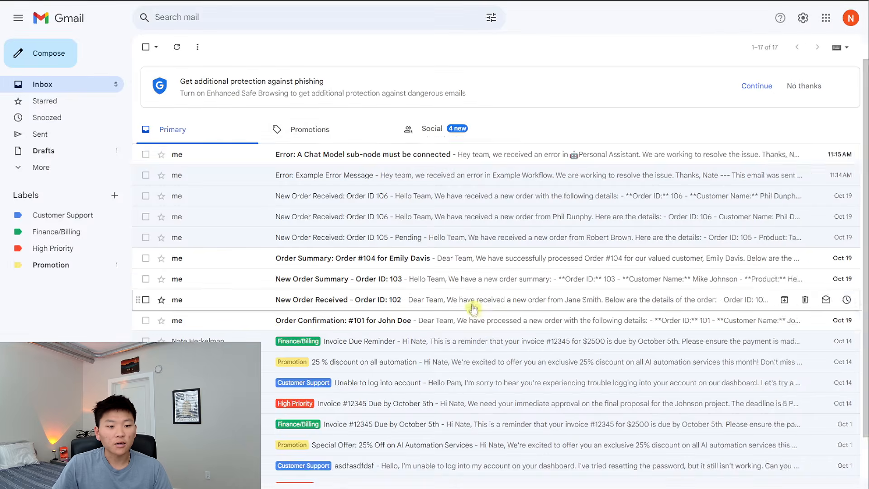
{"action": "left_click", "coordinate": [382, 151]}
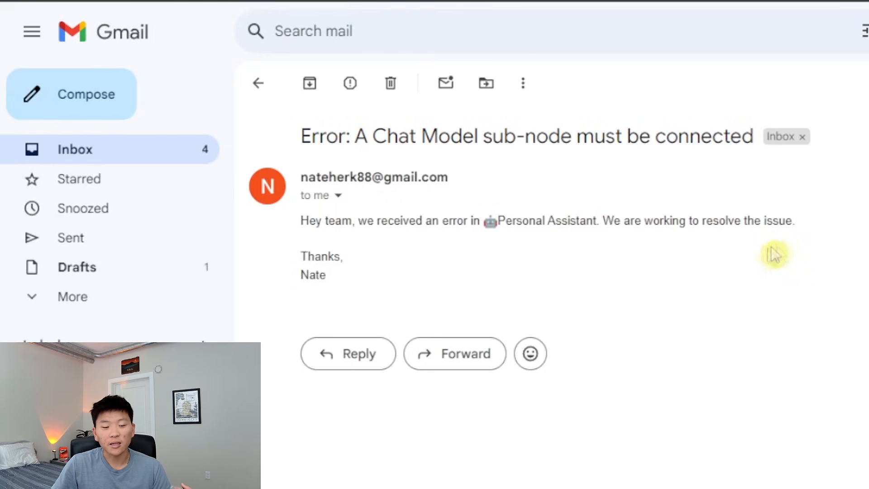
Step: Align the Telegram node directly above Gmail, save Error Demo, and move the Error Trigger node slightly closer to both
{"action": "left_click_drag", "start_coordinate": [417, 281], "coordinate": [298, 177]}
{"action": "left_click", "coordinate": [617, 269]}
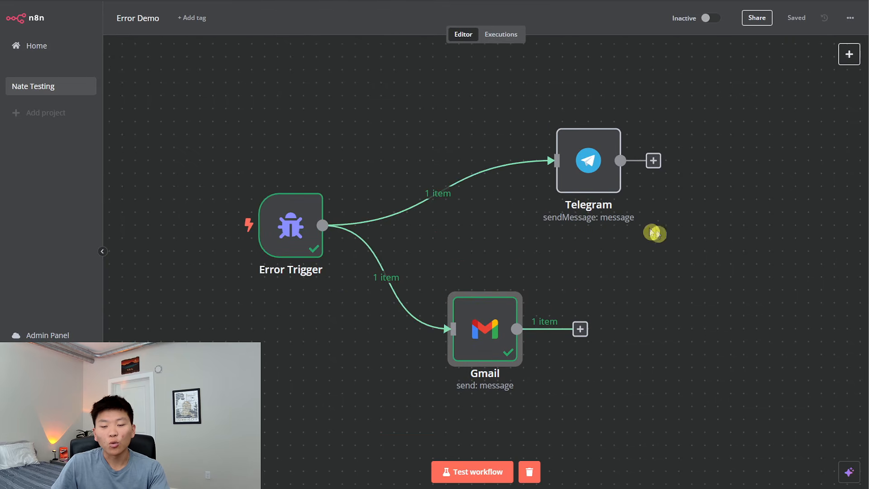
{"action": "left_click_drag", "start_coordinate": [593, 179], "coordinate": [491, 178]}
{"action": "left_click", "coordinate": [797, 18]}
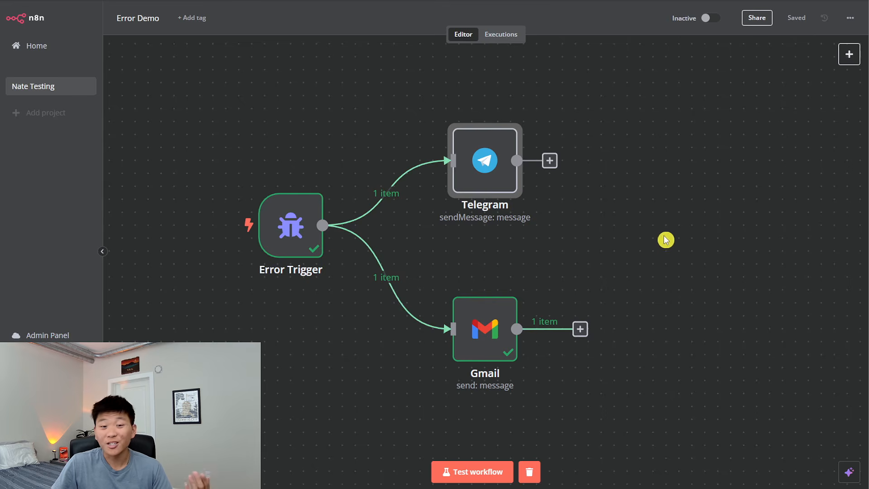
{"action": "left_click_drag", "start_coordinate": [288, 228], "coordinate": [313, 242]}
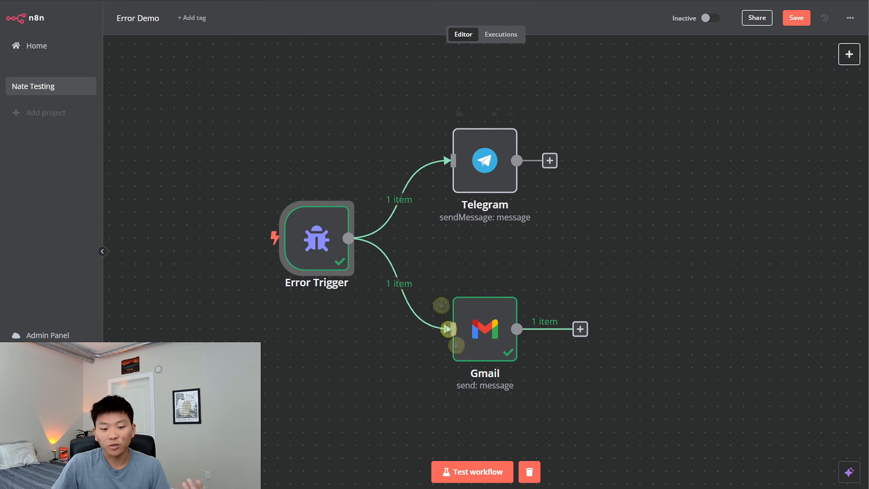